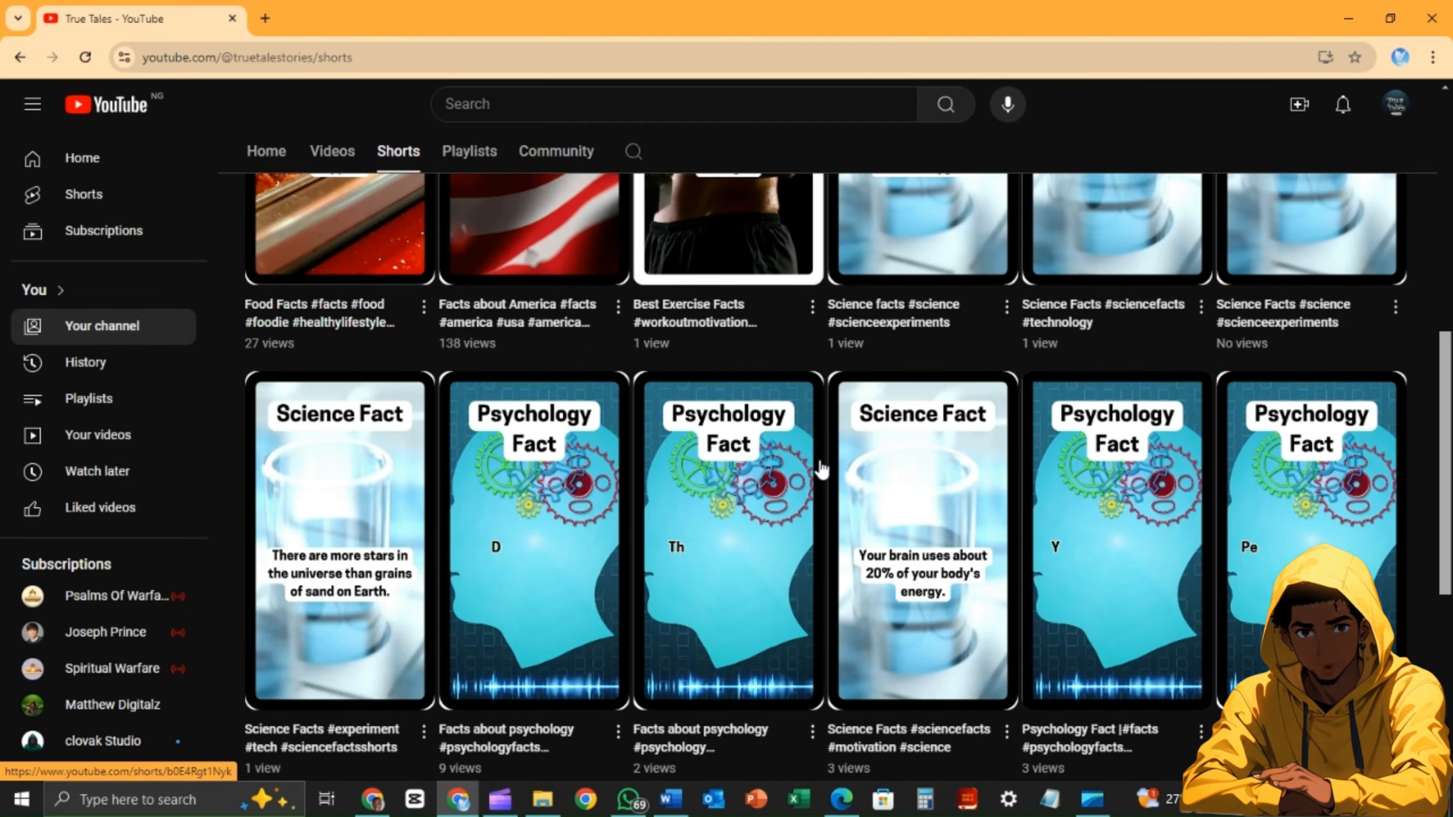
Look over the True Tales channel's Shorts, the ChatGPT conversation and the Canva home page
scroll(821, 469, "up", 3)
scroll(823, 470, "down", 3)
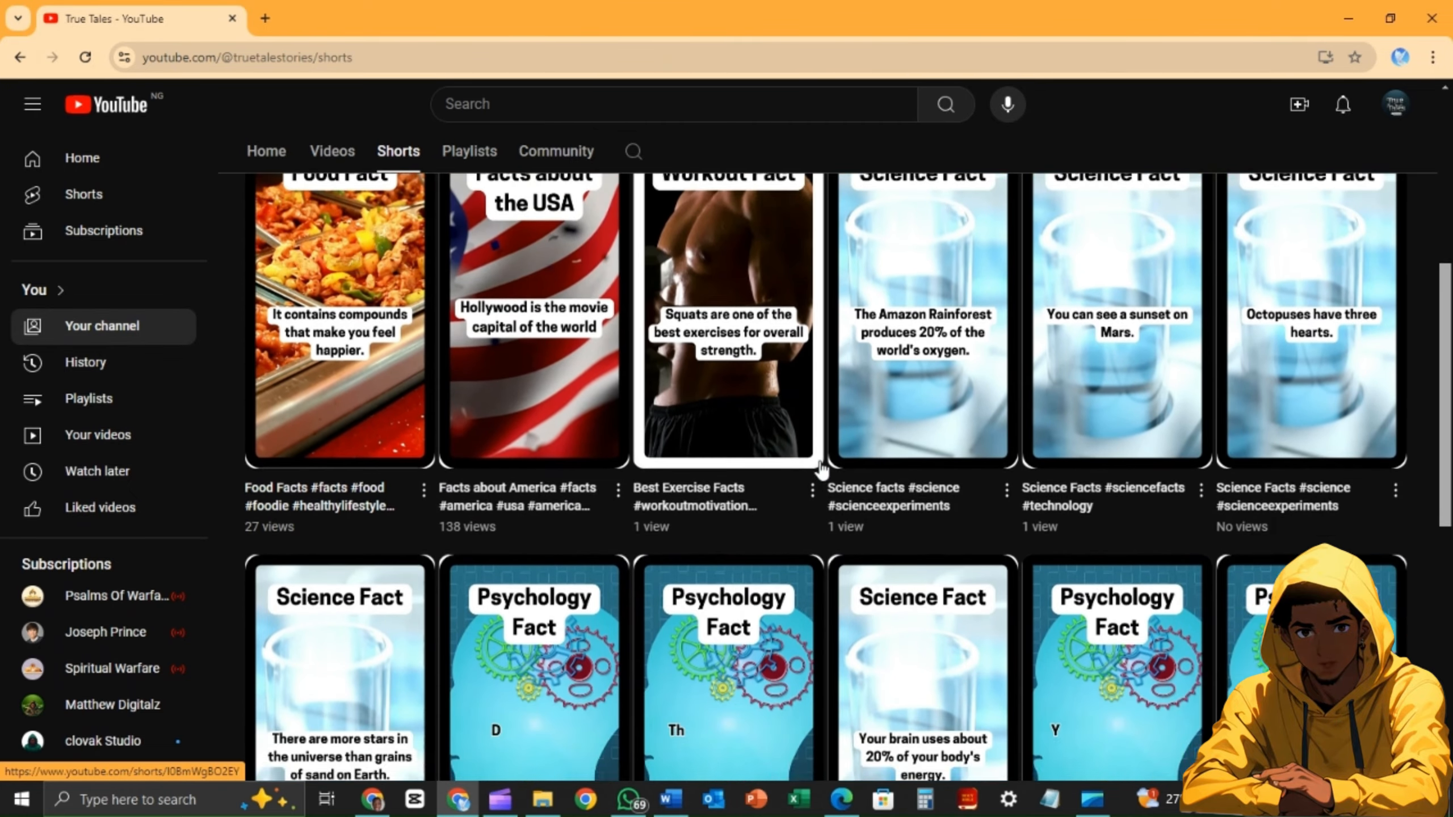
left_click(371, 799)
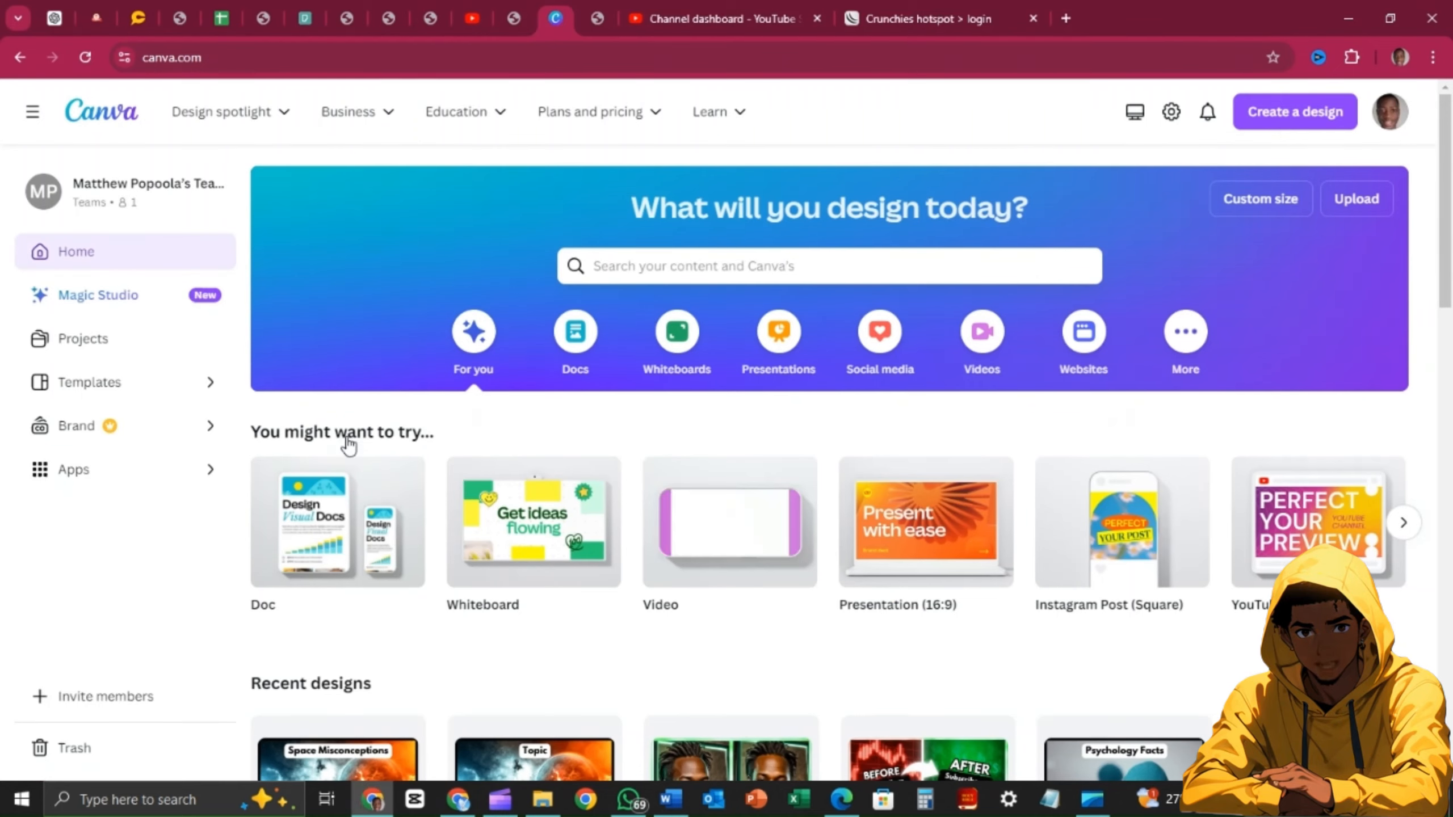
left_click(57, 20)
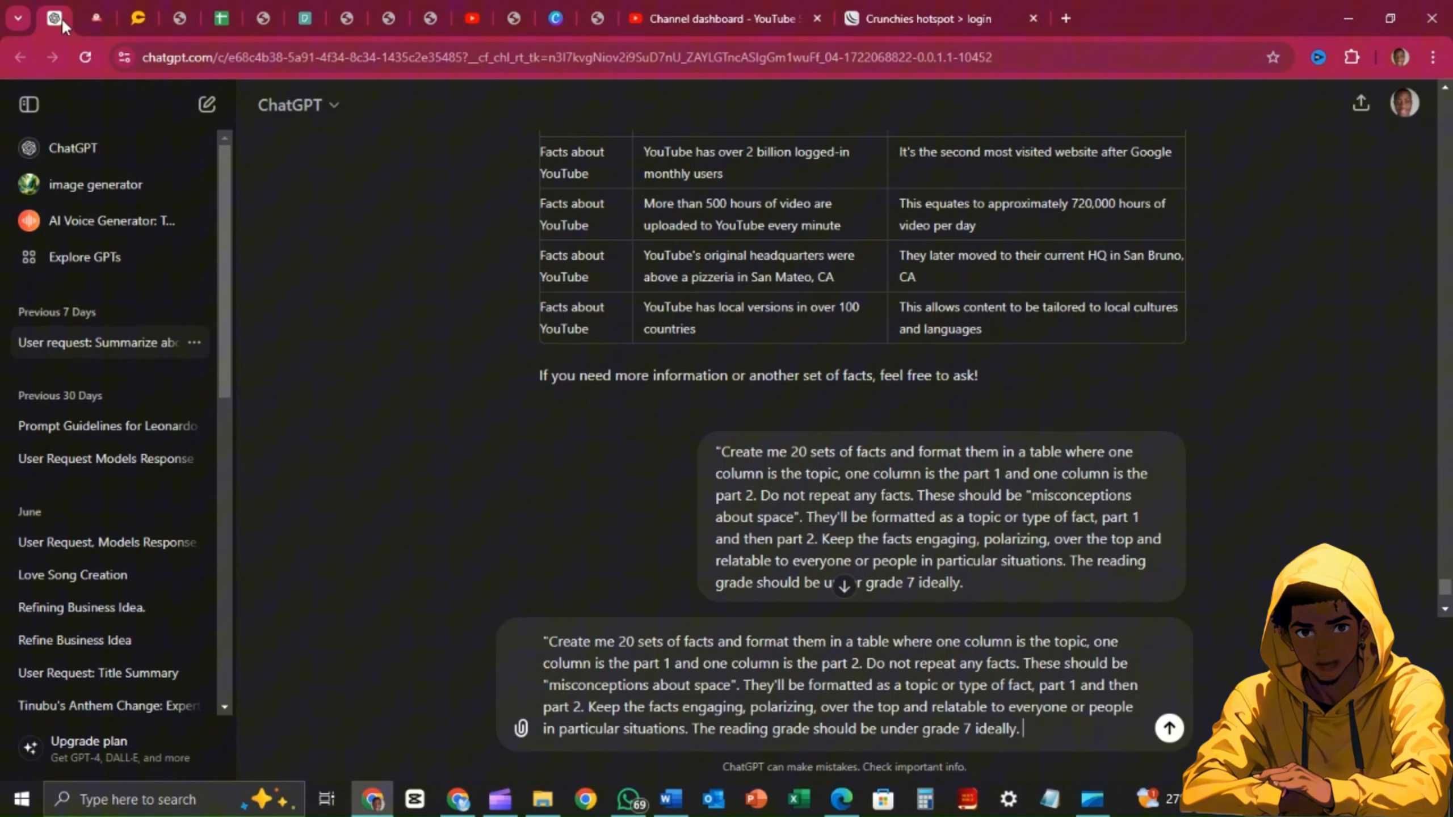
left_click(554, 21)
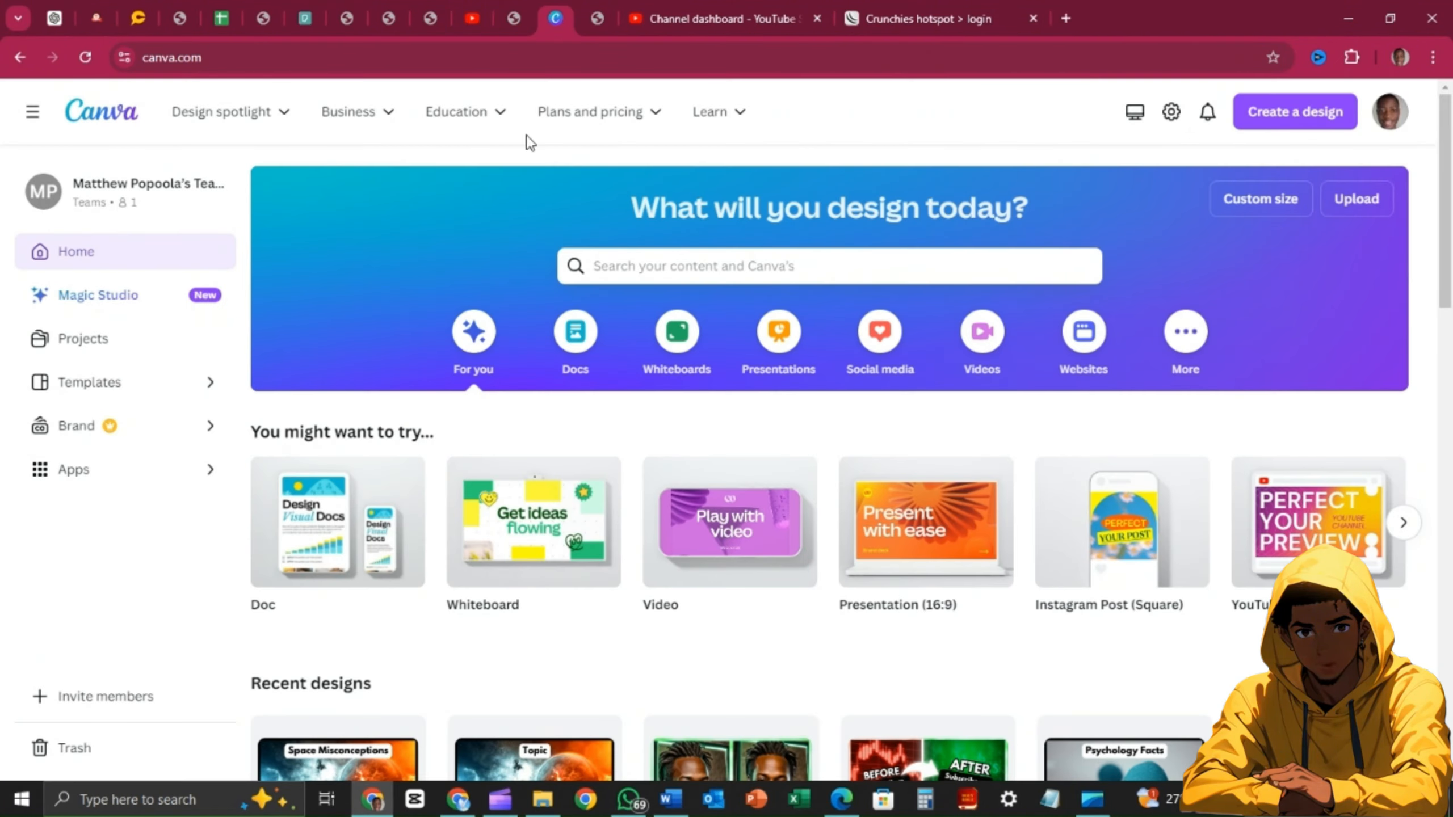
Switch to the True Tales YouTube channel and examine the fact Shorts' topics, layouts and view counts from newest to oldest
left_click(461, 804)
scroll(822, 393, "up", 4)
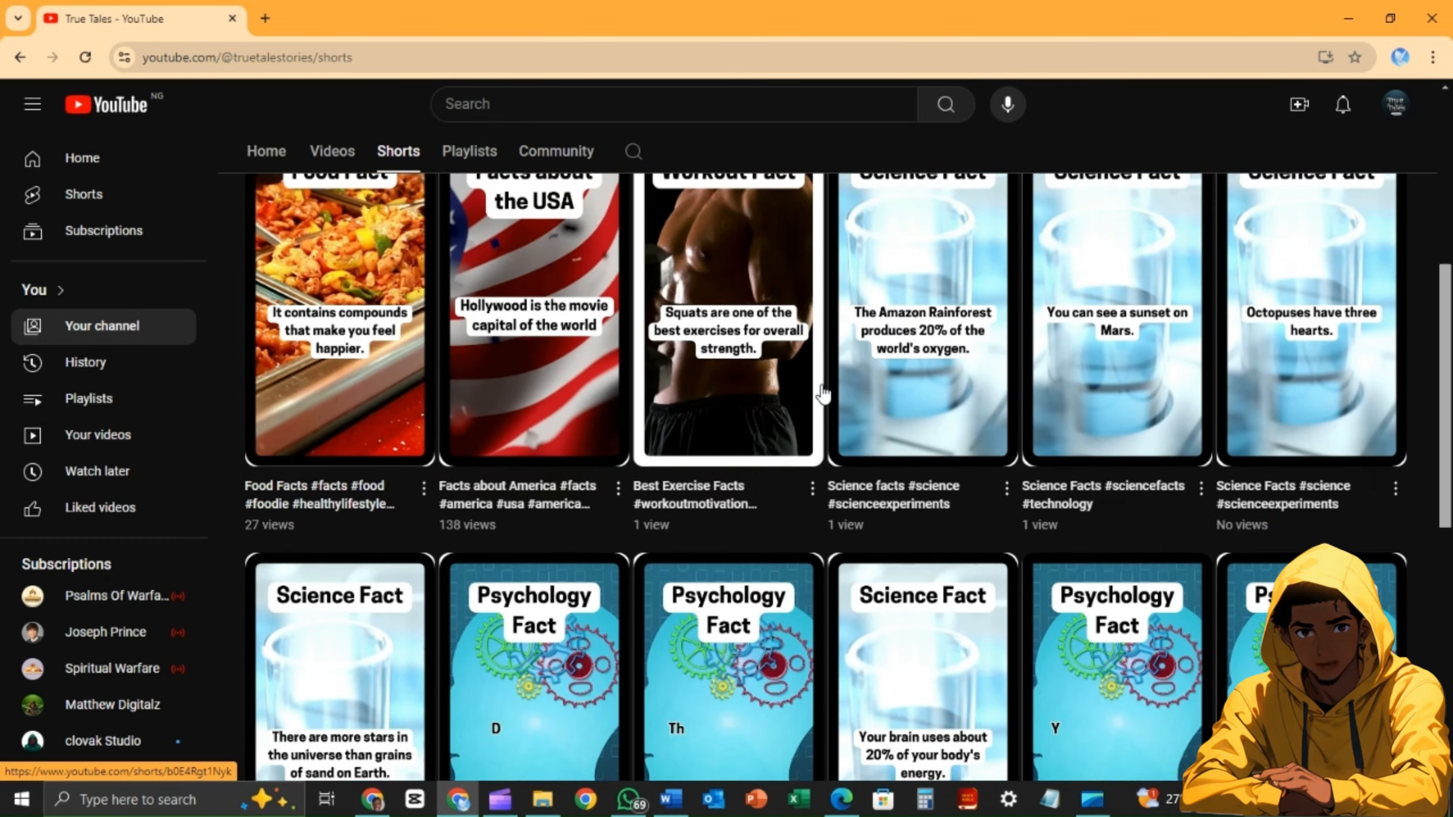
scroll(822, 394, "up", 1)
scroll(824, 394, "down", 1)
scroll(826, 394, "up", 1)
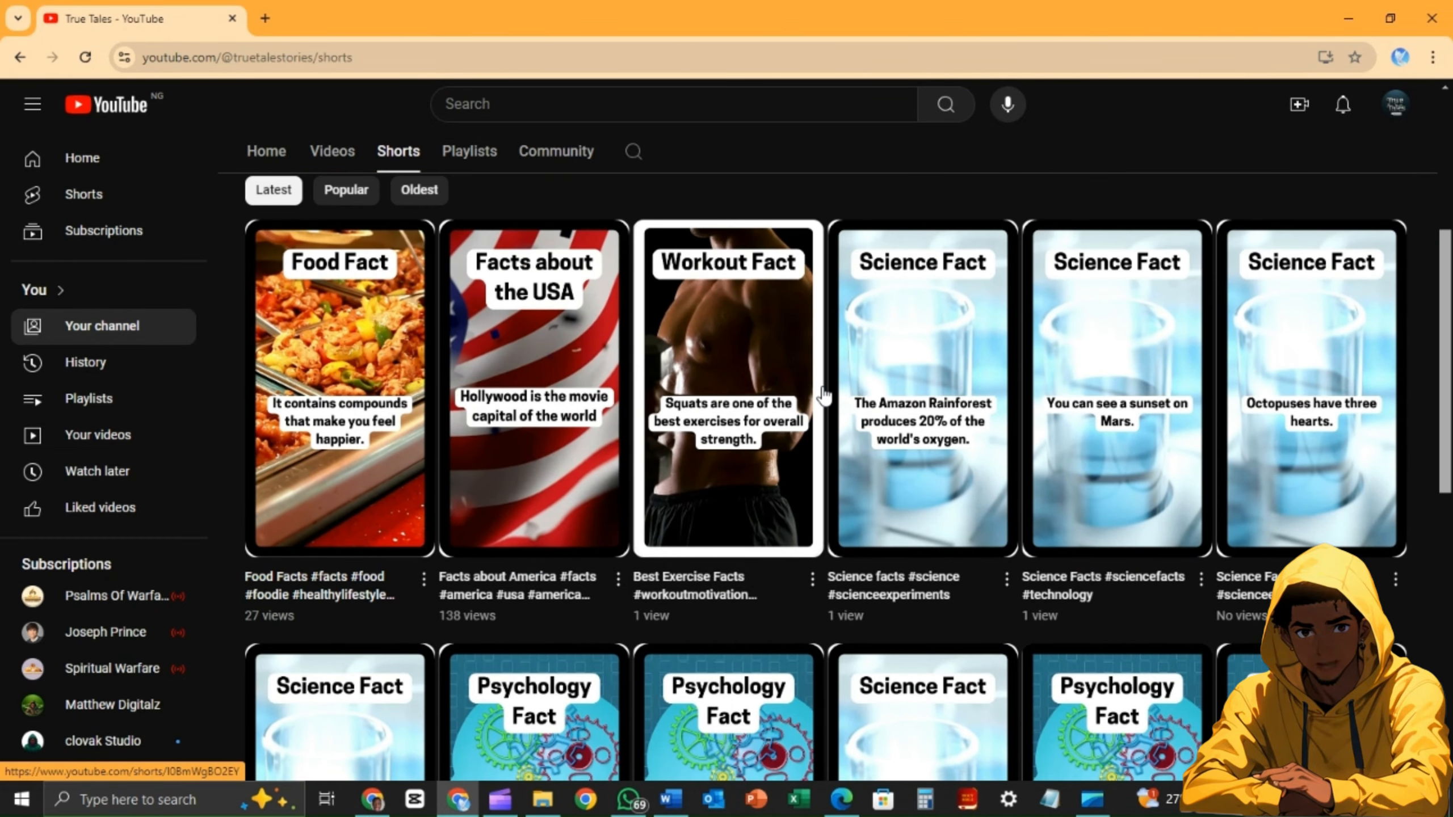
scroll(823, 394, "down", 8)
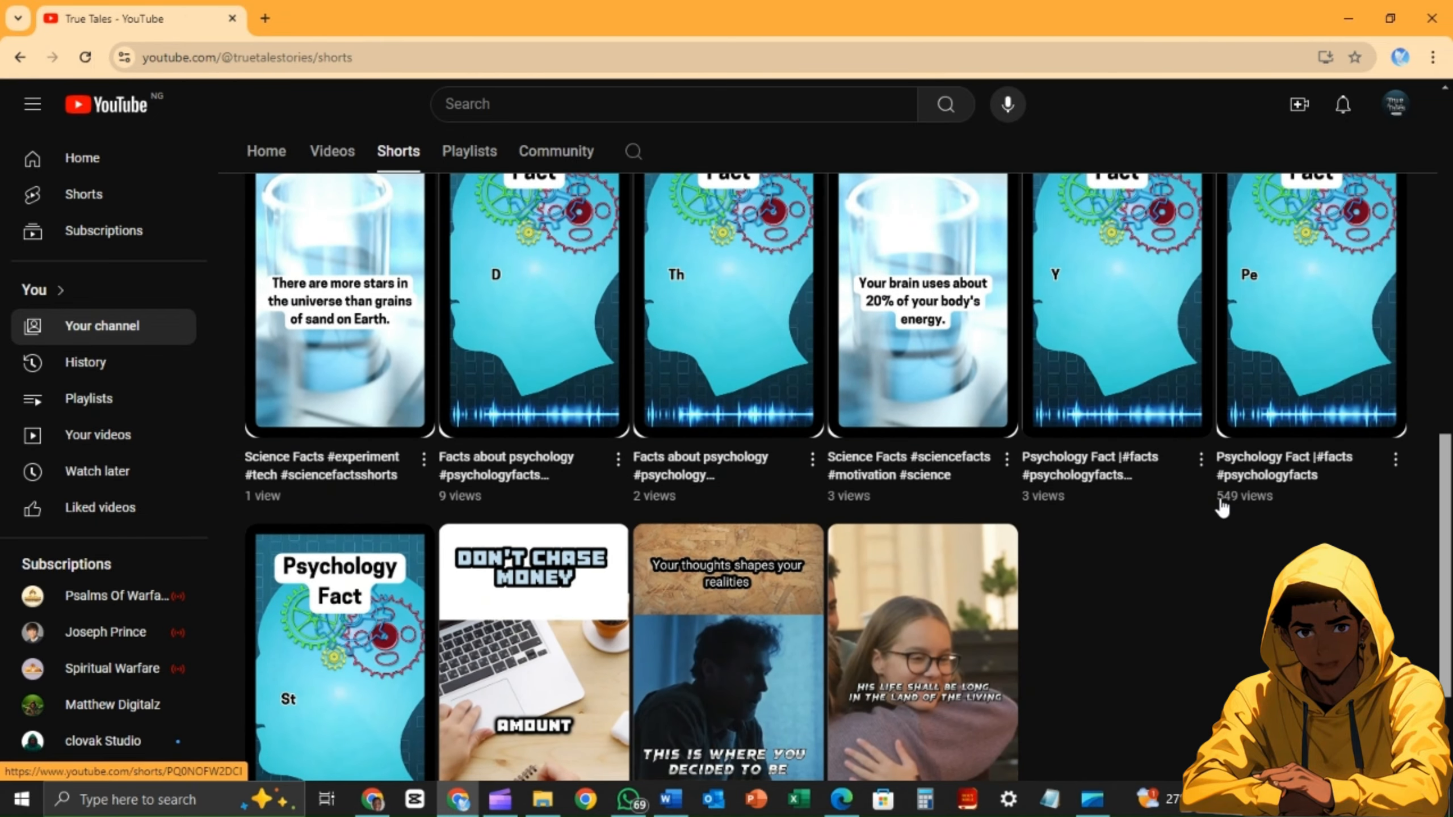
scroll(1207, 422, "down", 3)
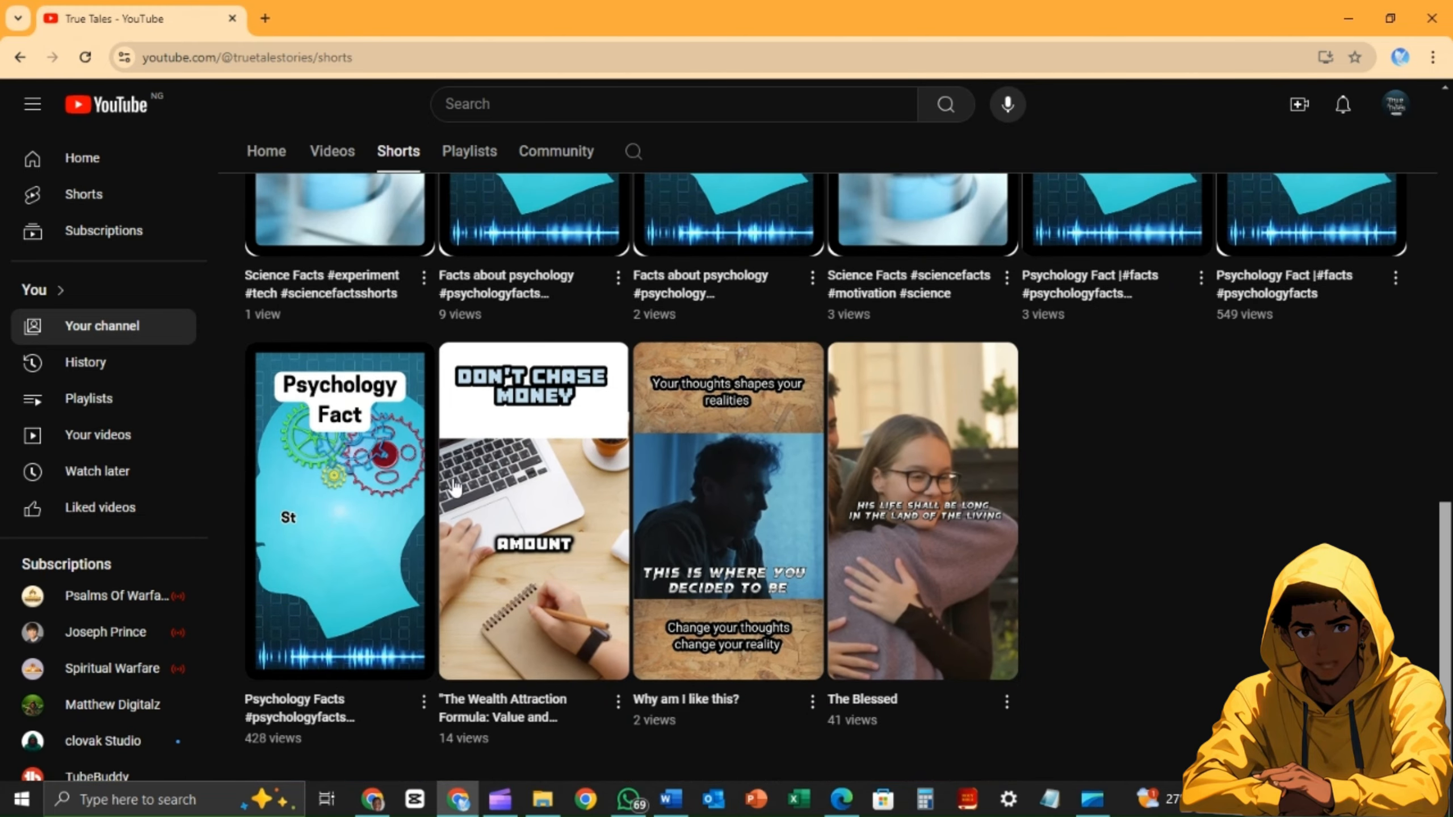
scroll(639, 390, "up", 10)
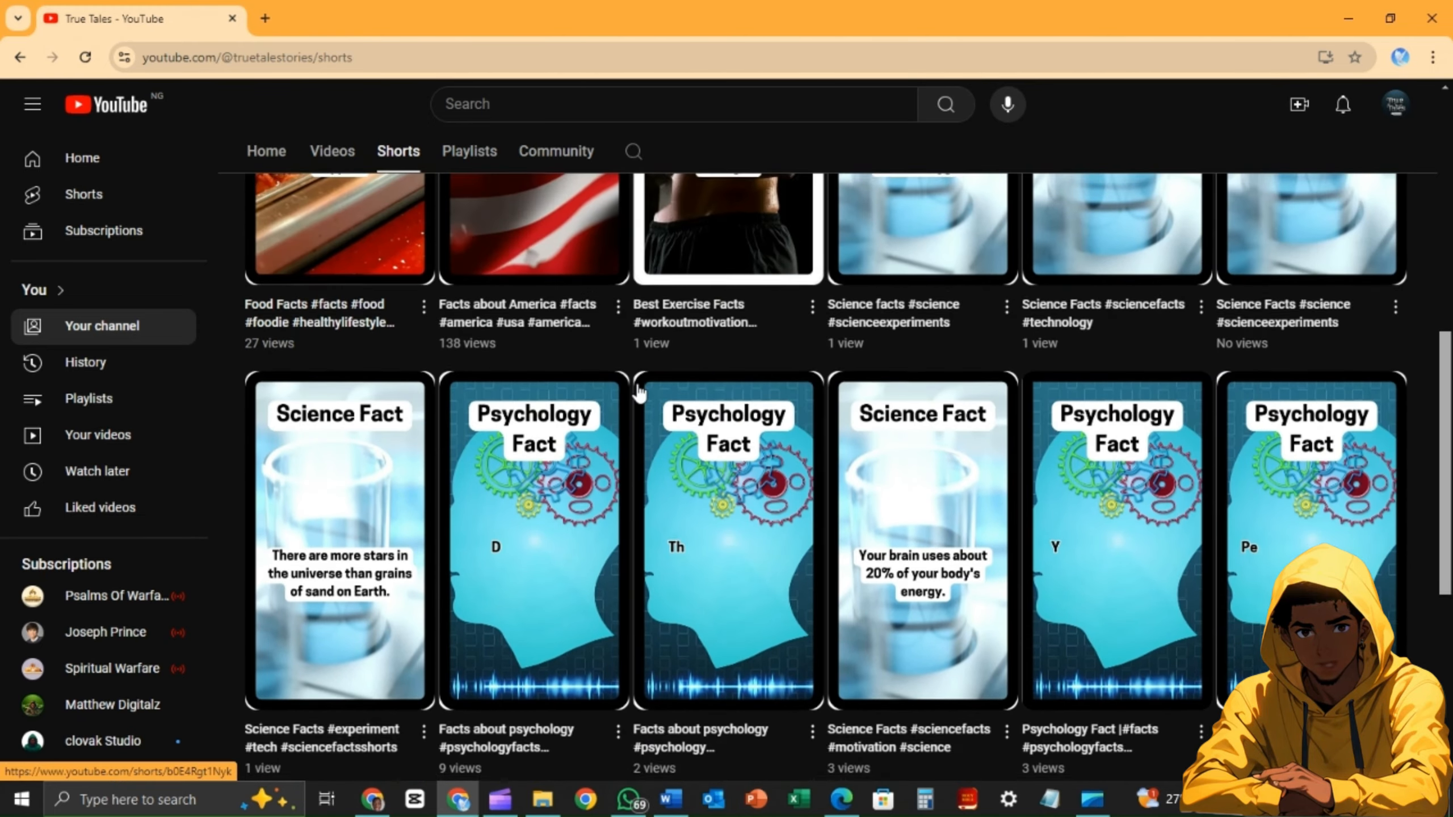
scroll(640, 390, "up", 1)
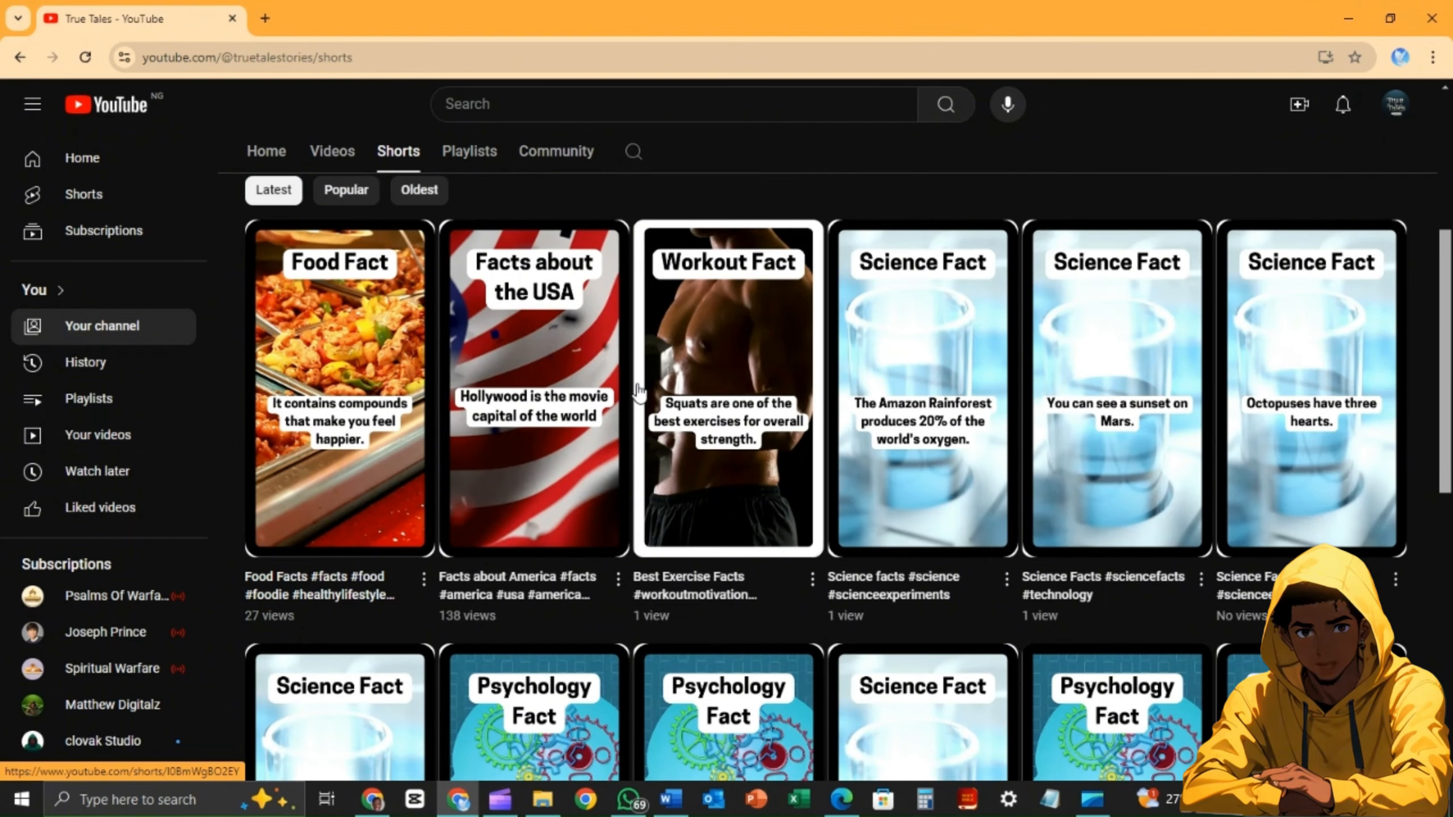
scroll(645, 380, "down", 6)
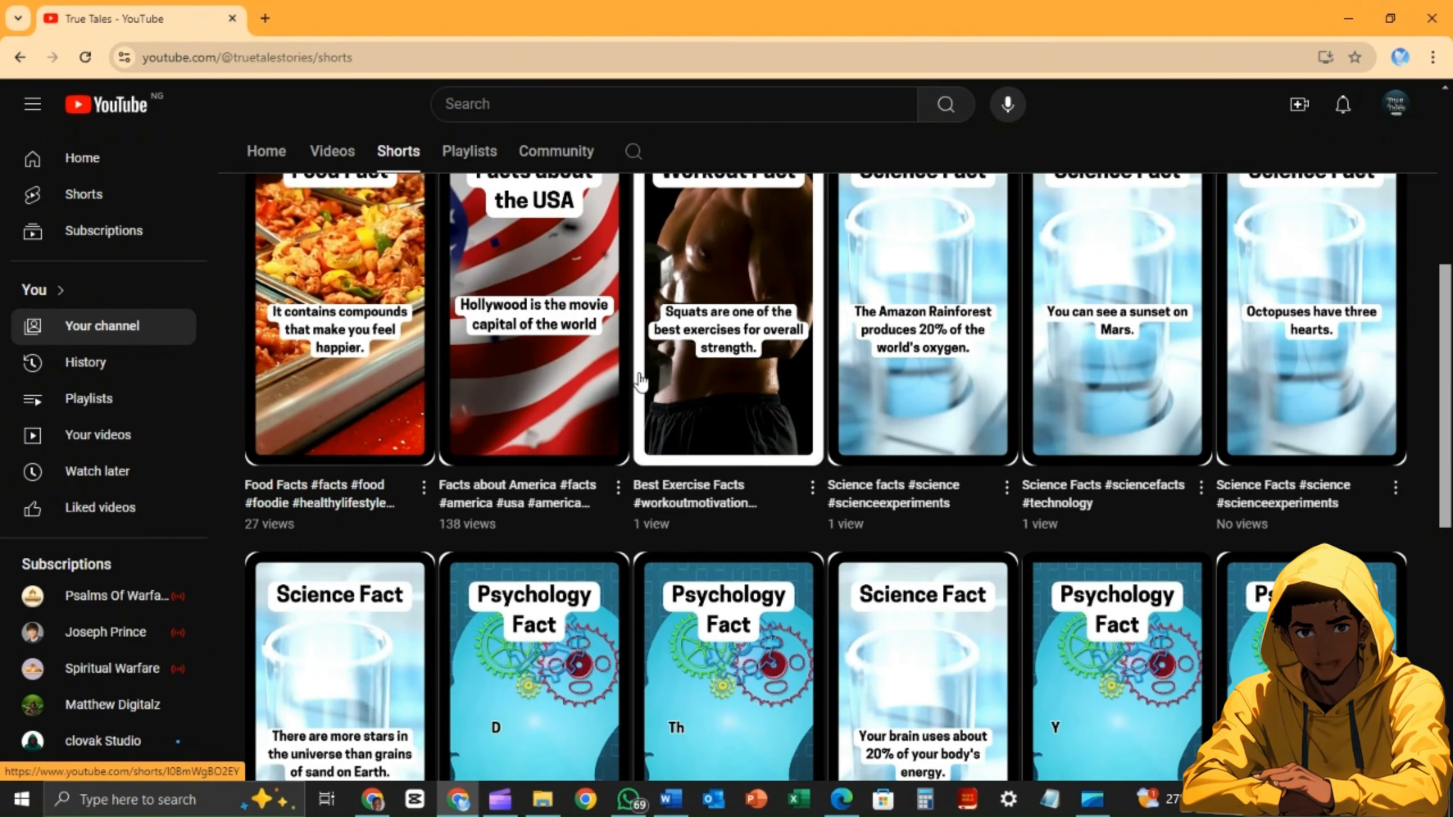
scroll(639, 383, "up", 6)
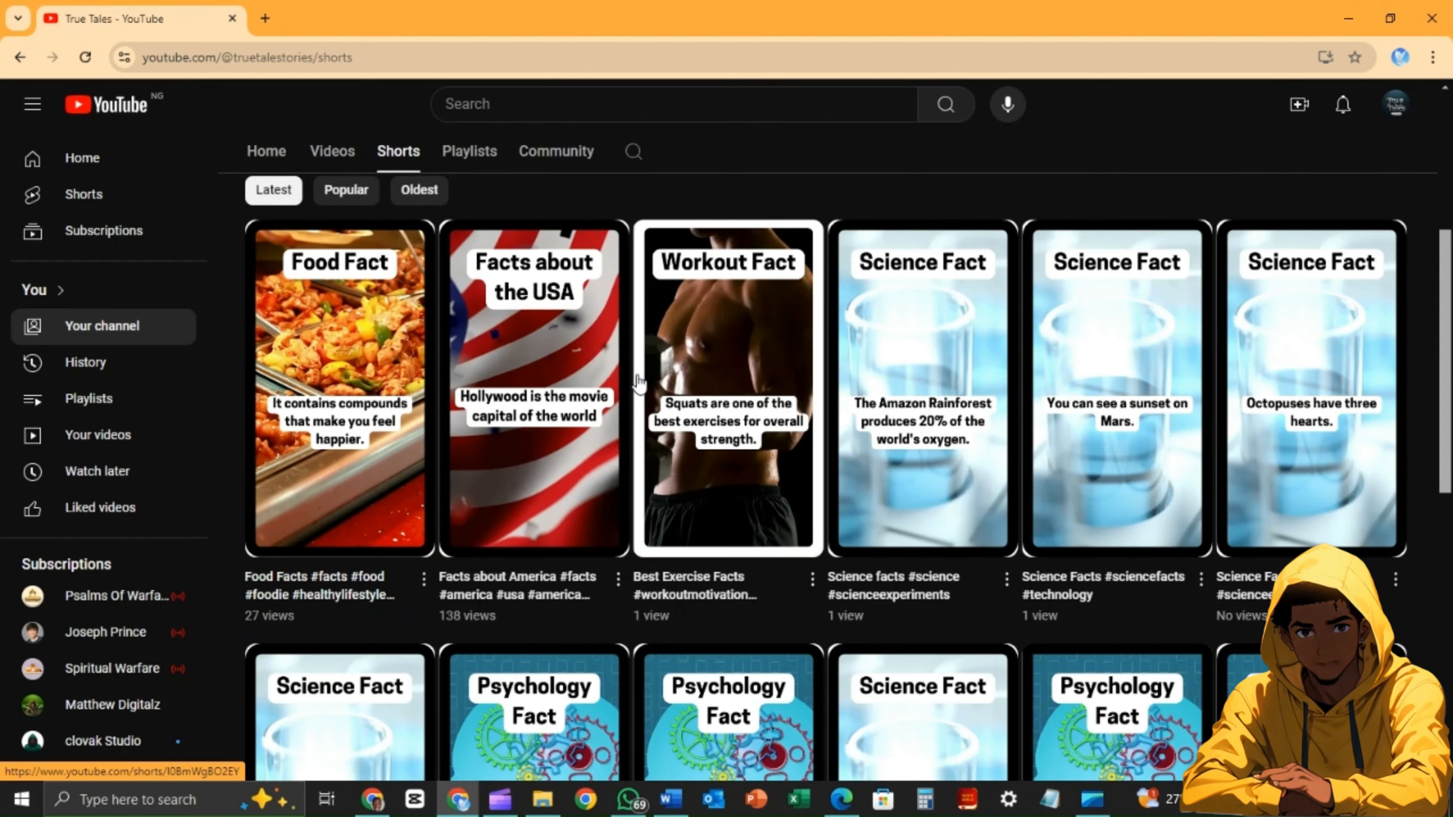
scroll(639, 381, "up", 3)
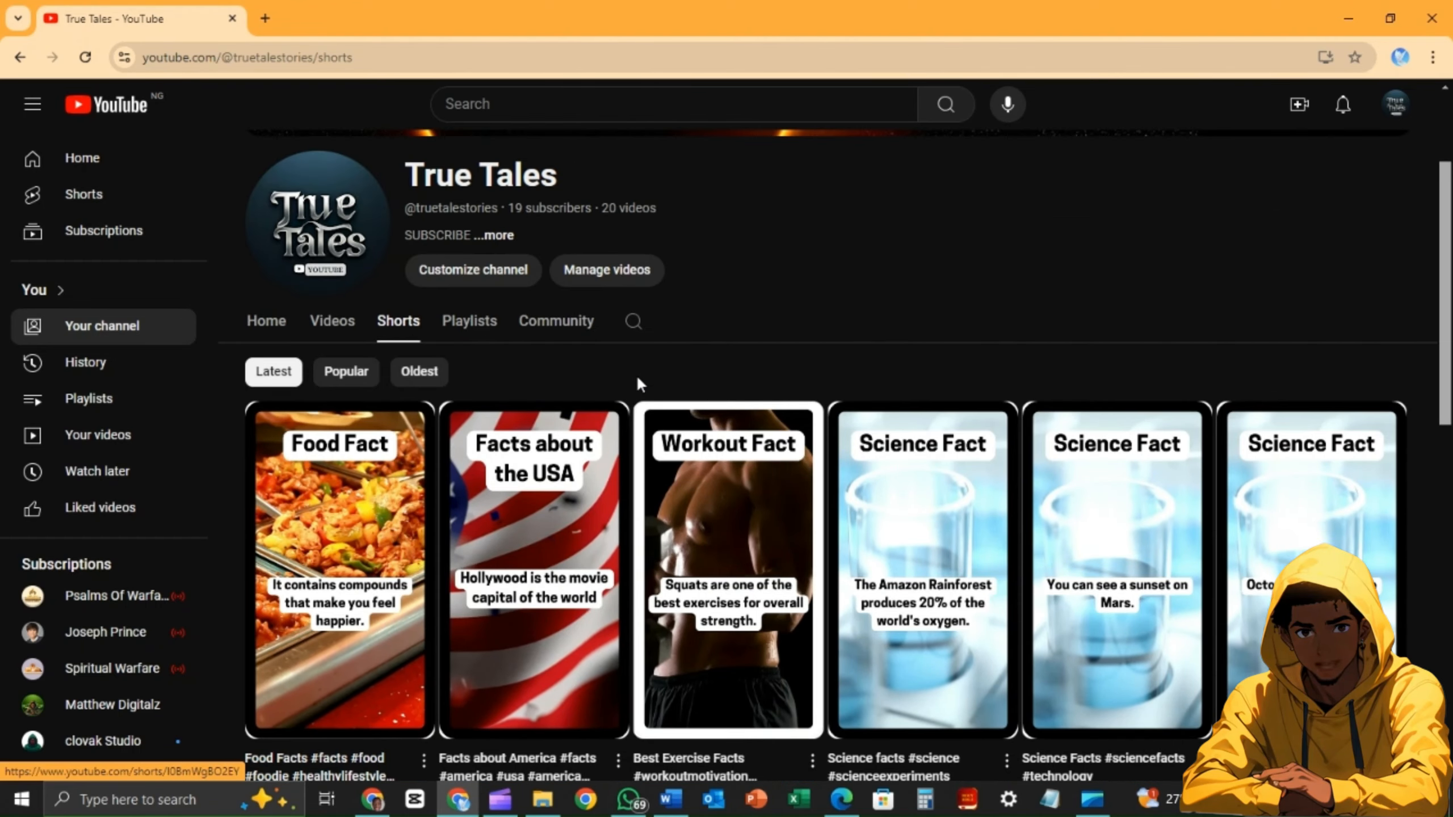
scroll(635, 401, "down", 8)
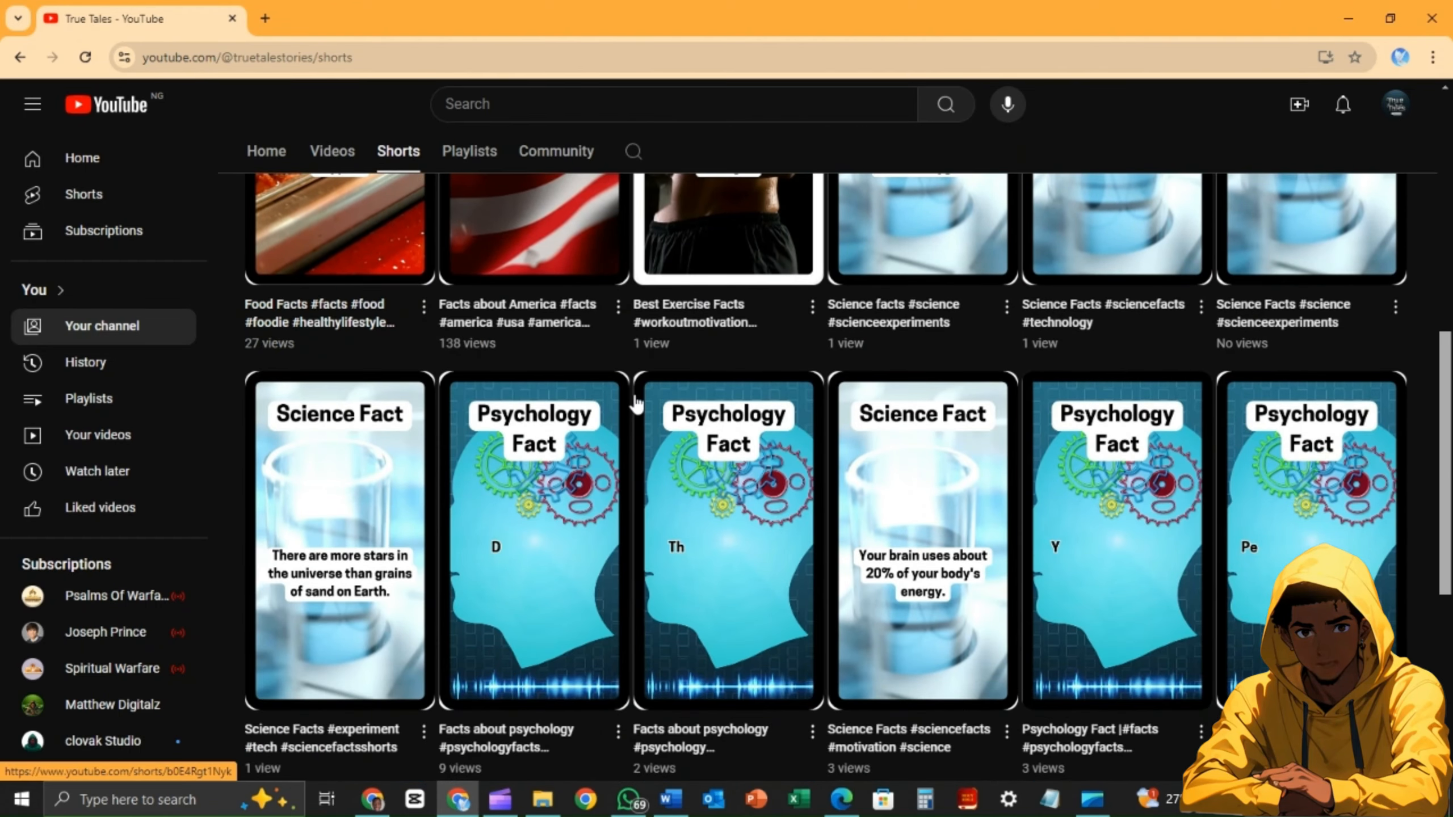
scroll(639, 406, "down", 3)
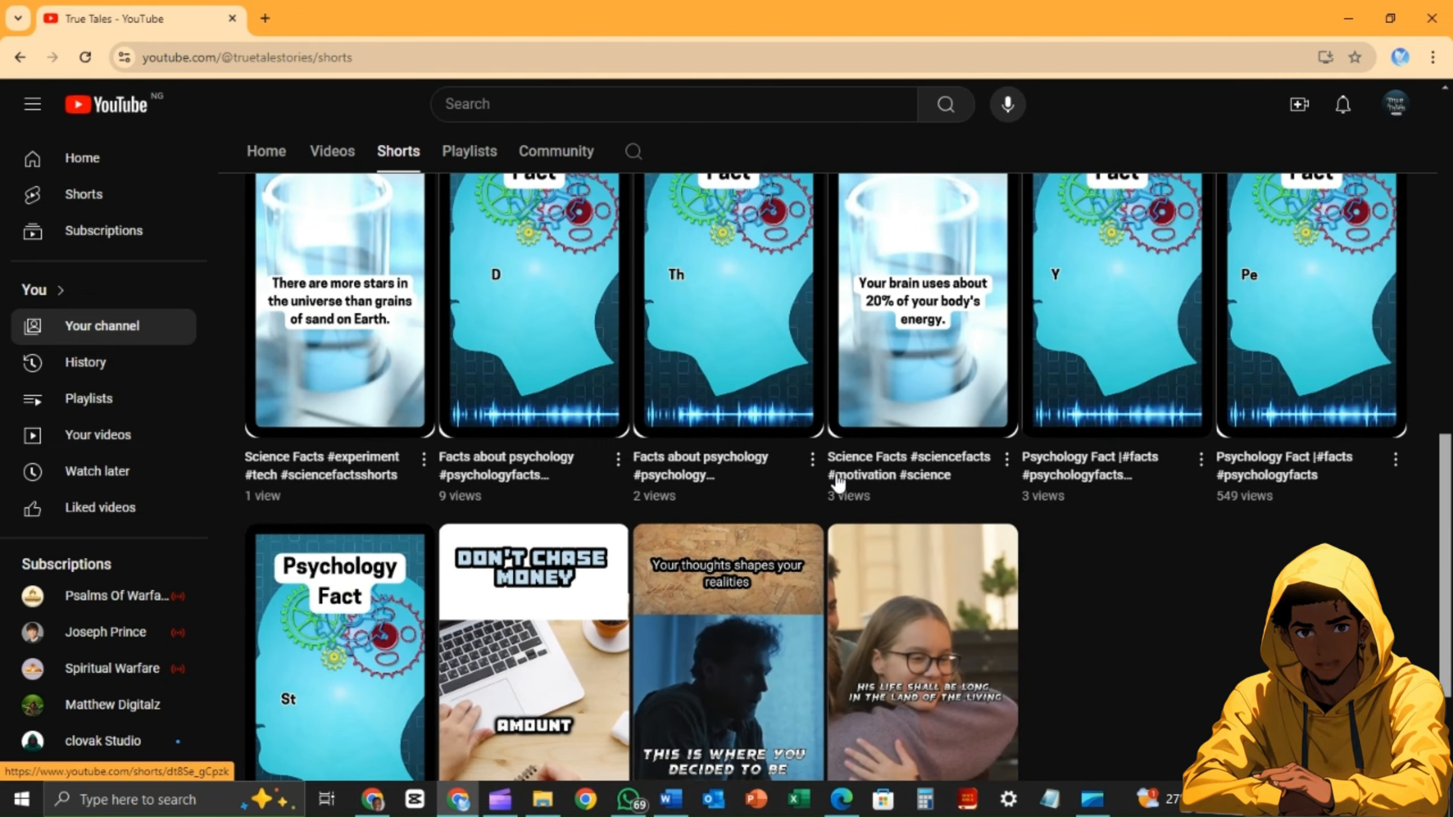
Switch to the ChatGPT conversation and view the space-misconceptions prompt and the start of its table
left_click(372, 799)
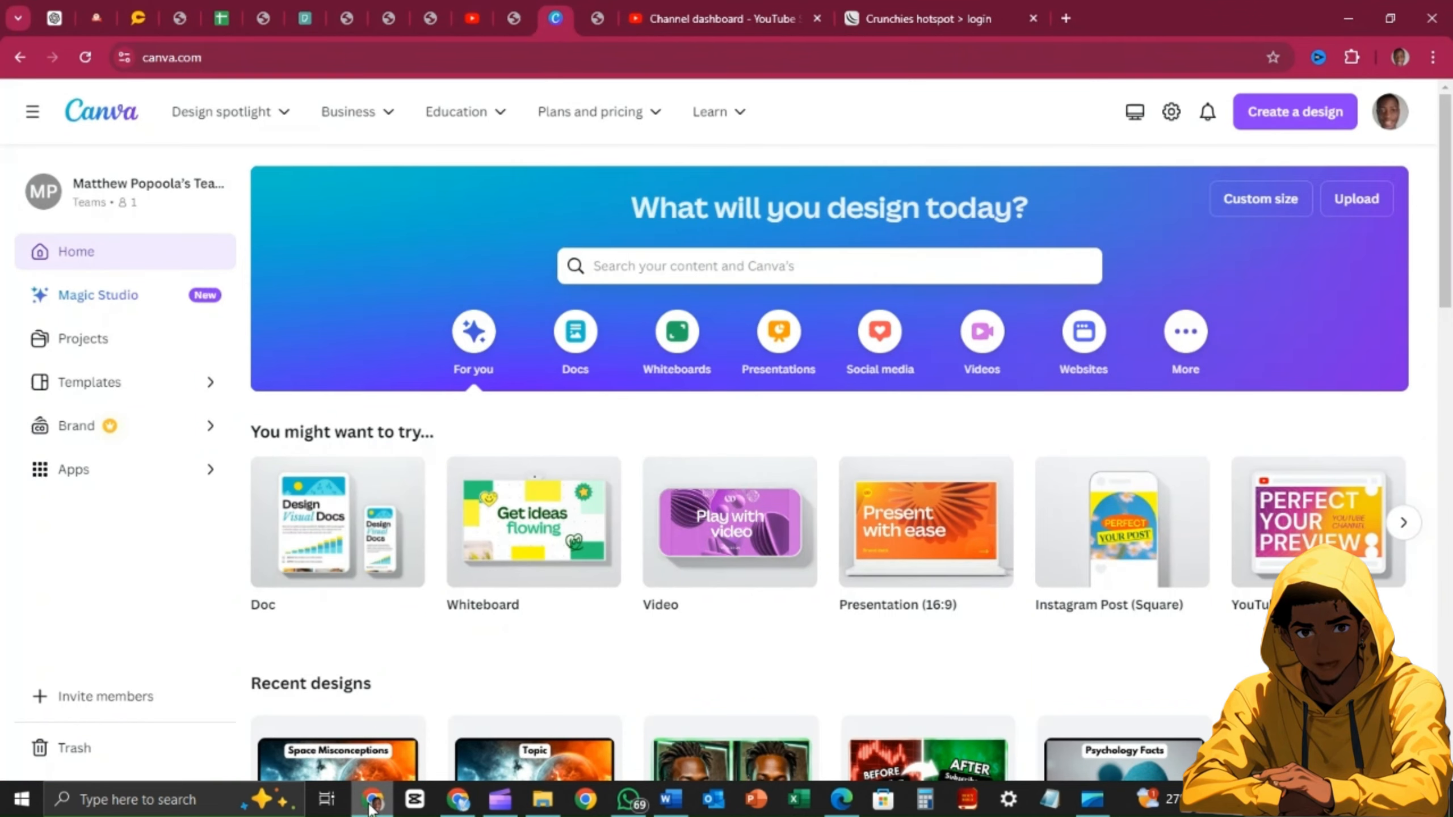
left_click(54, 20)
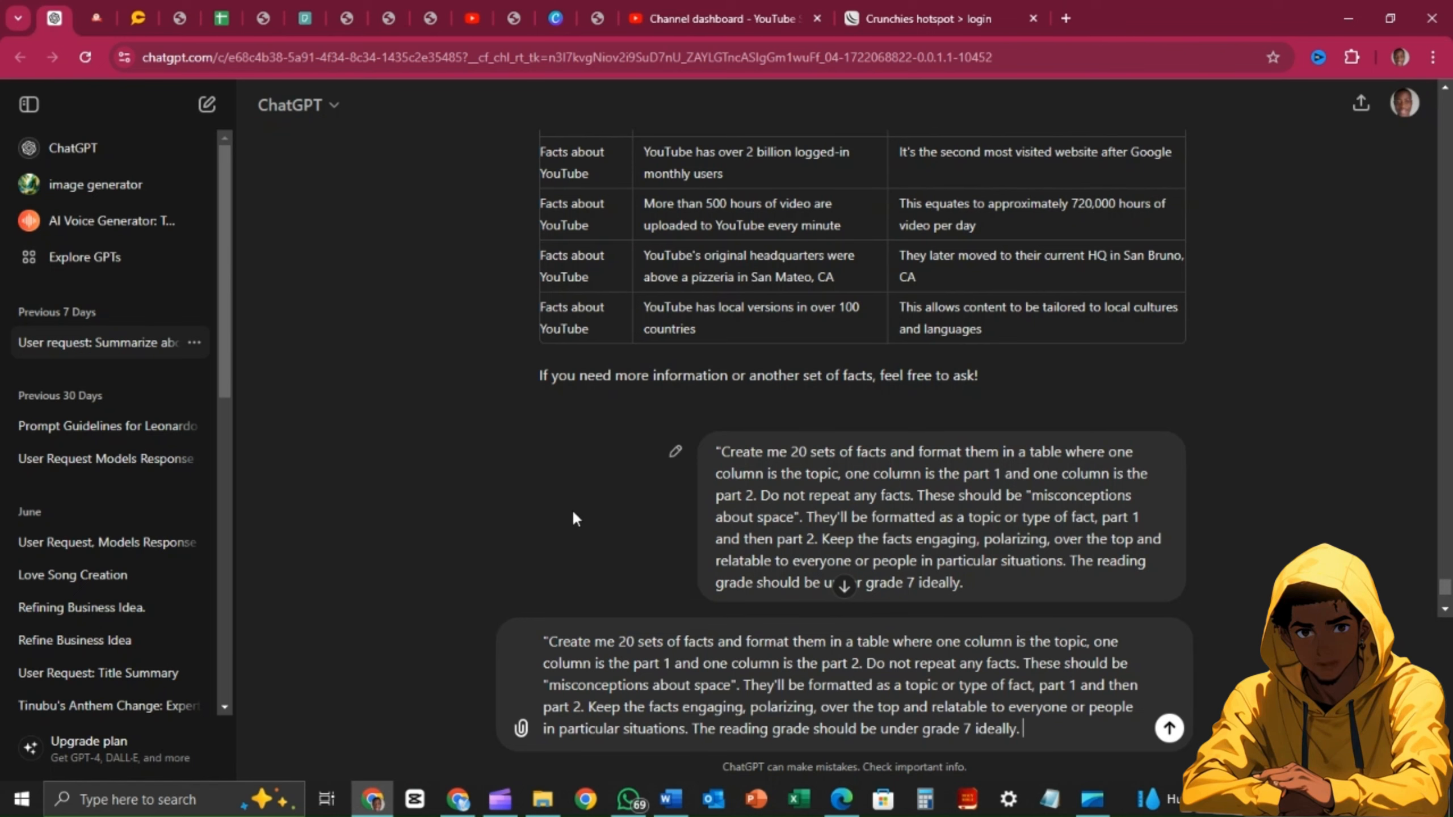
scroll(575, 513, "down", 3)
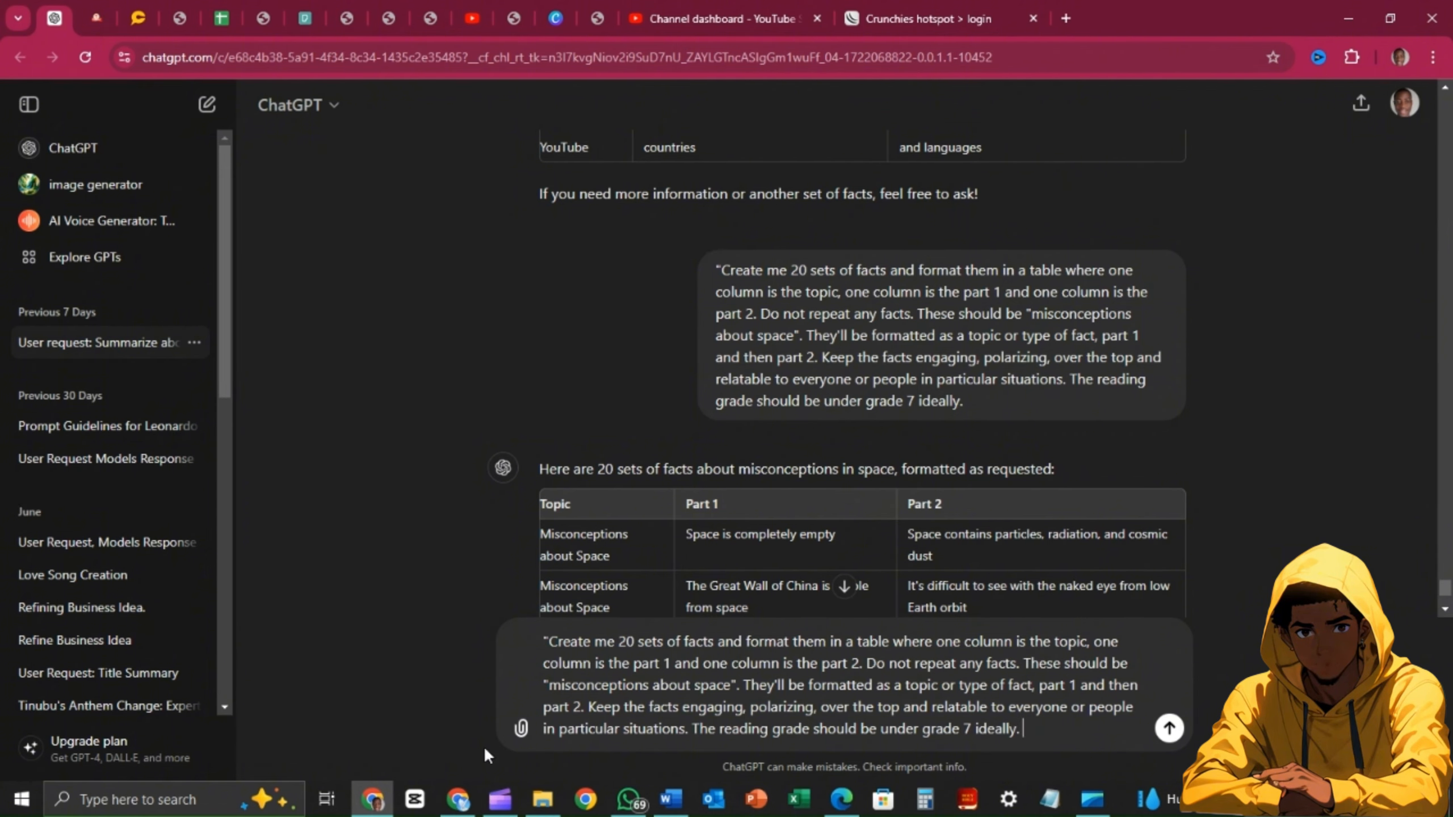
Return to the True Tales channel's Shorts on YouTube and compare the repeated topic-and-fact format of the science and psychology videos
left_click(458, 799)
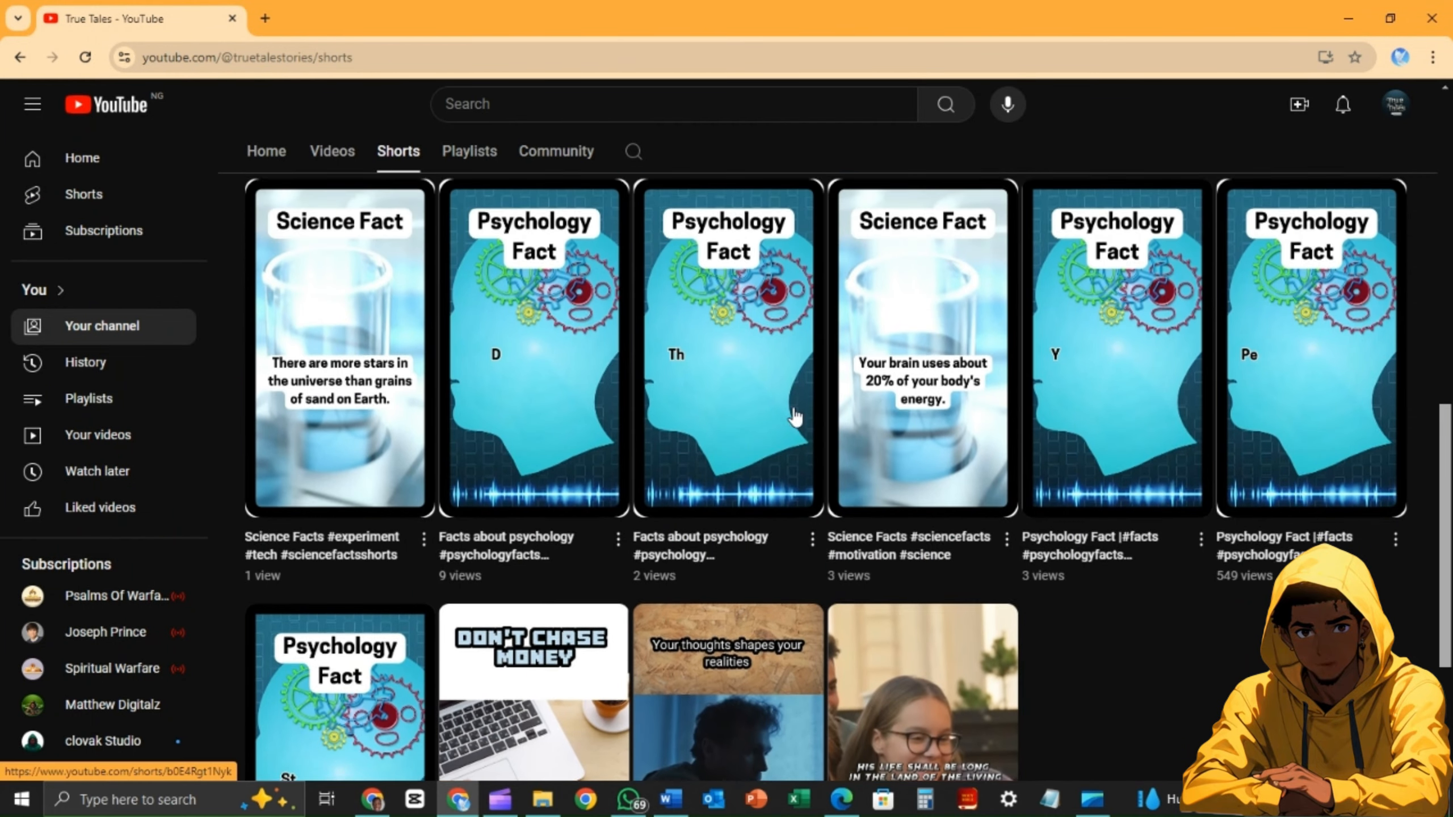
scroll(795, 416, "up", 3)
scroll(795, 416, "down", 3)
scroll(795, 417, "up", 5)
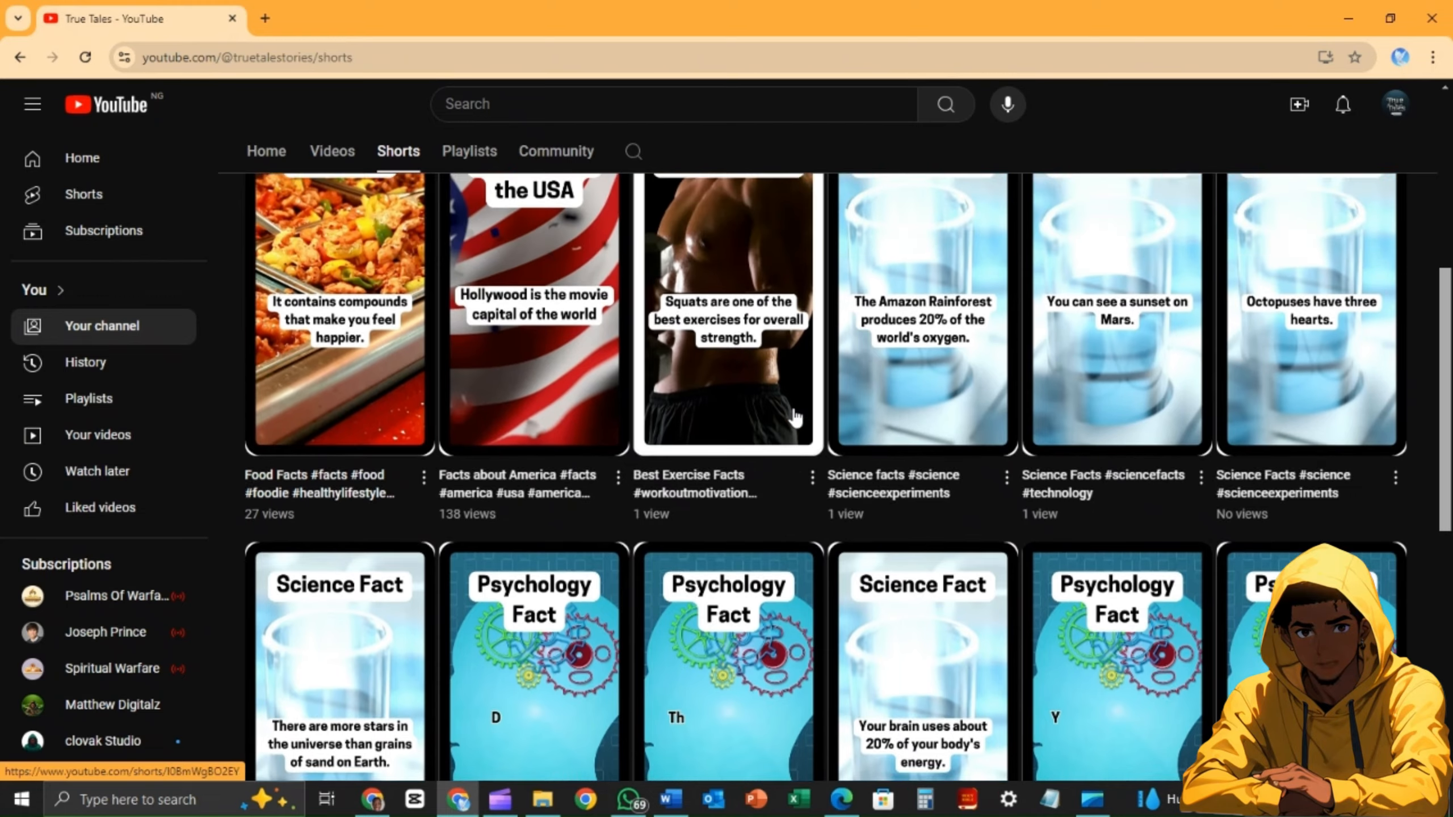
scroll(795, 417, "up", 2)
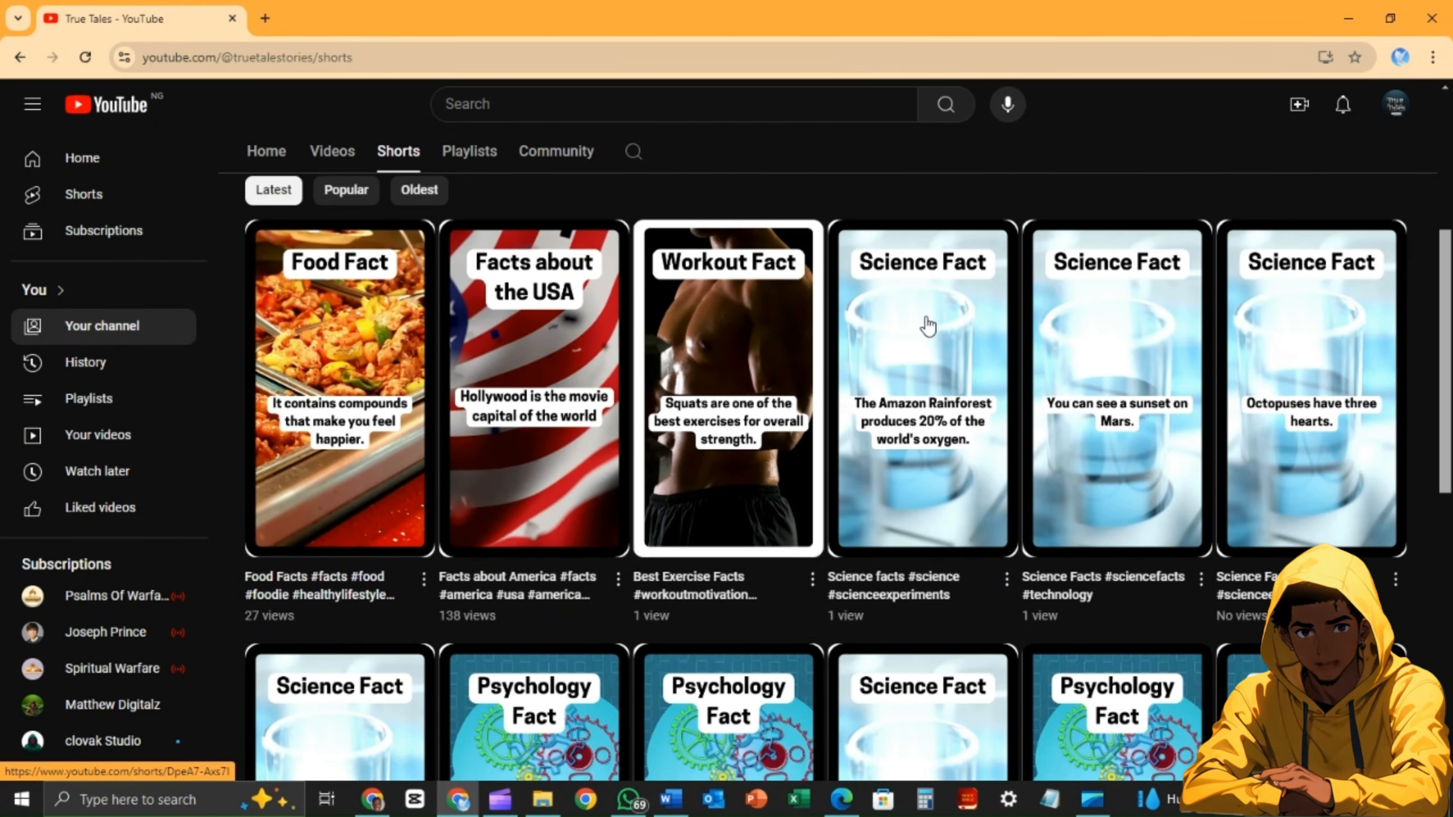
scroll(921, 326, "down", 5)
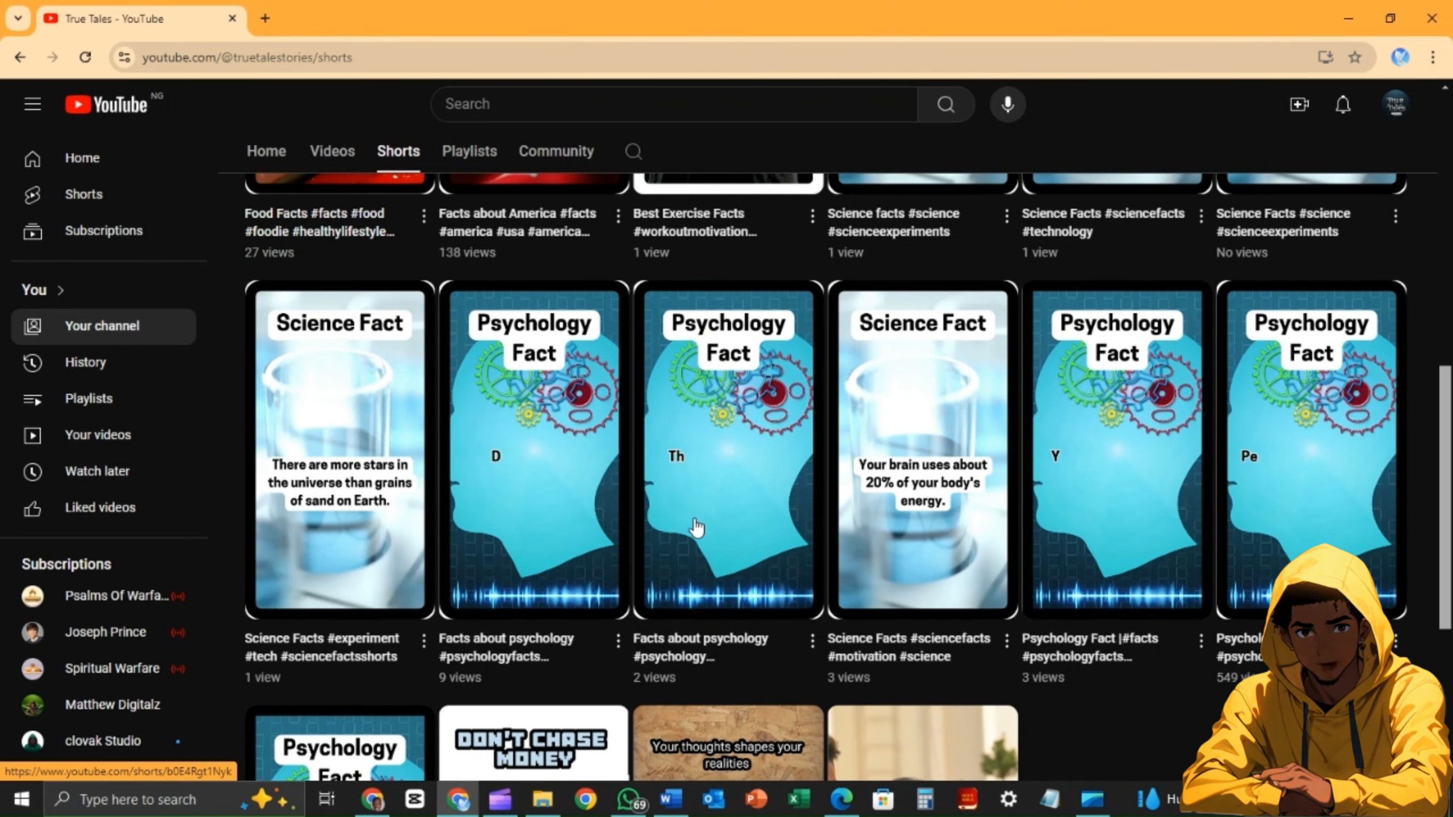
In ChatGPT, send the prepared prompt for 20 sets of facts on "misconceptions about space" in a table with topic, part 1 and part 2 columns
left_click(389, 802)
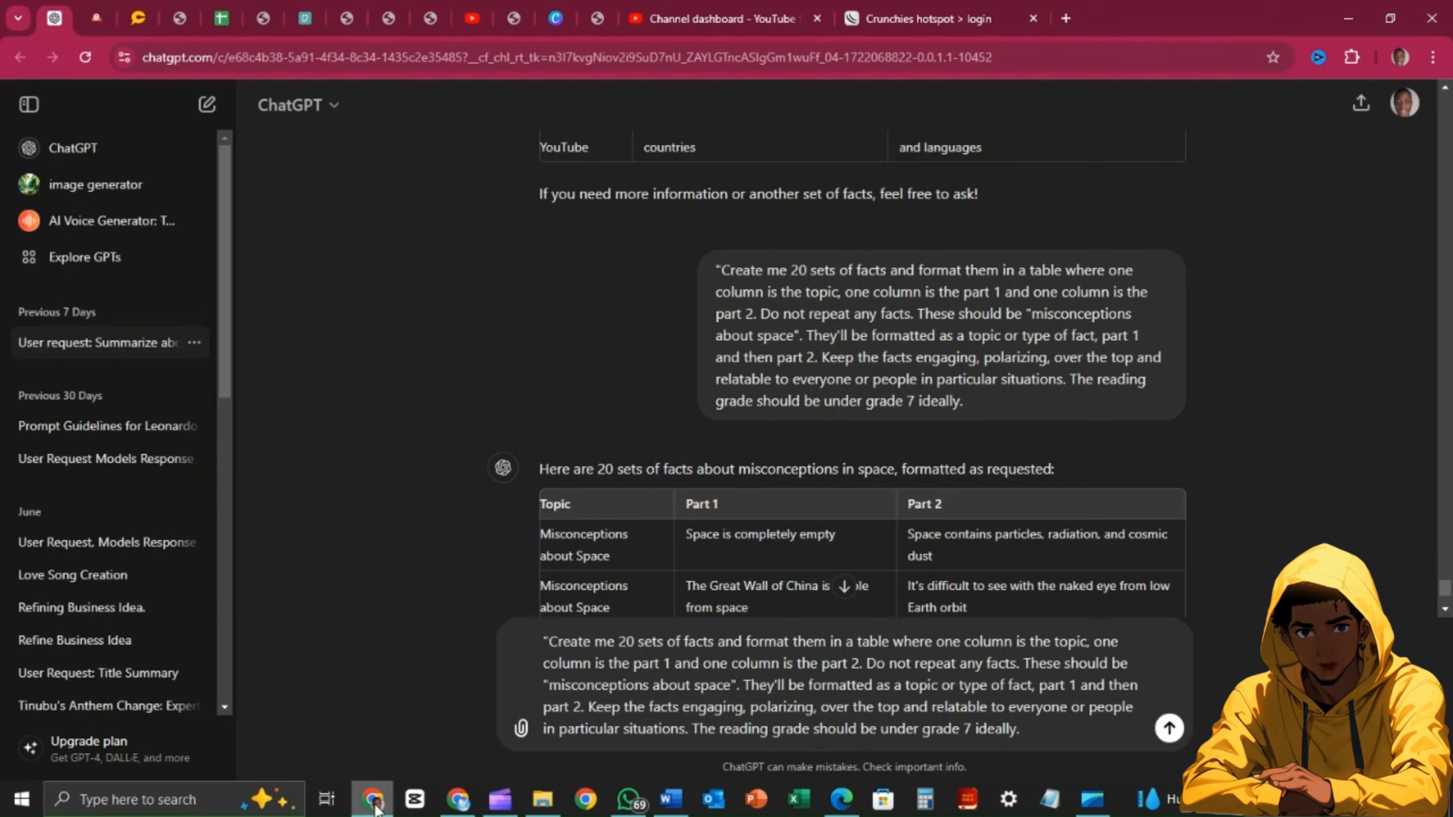
scroll(932, 497, "down", 14)
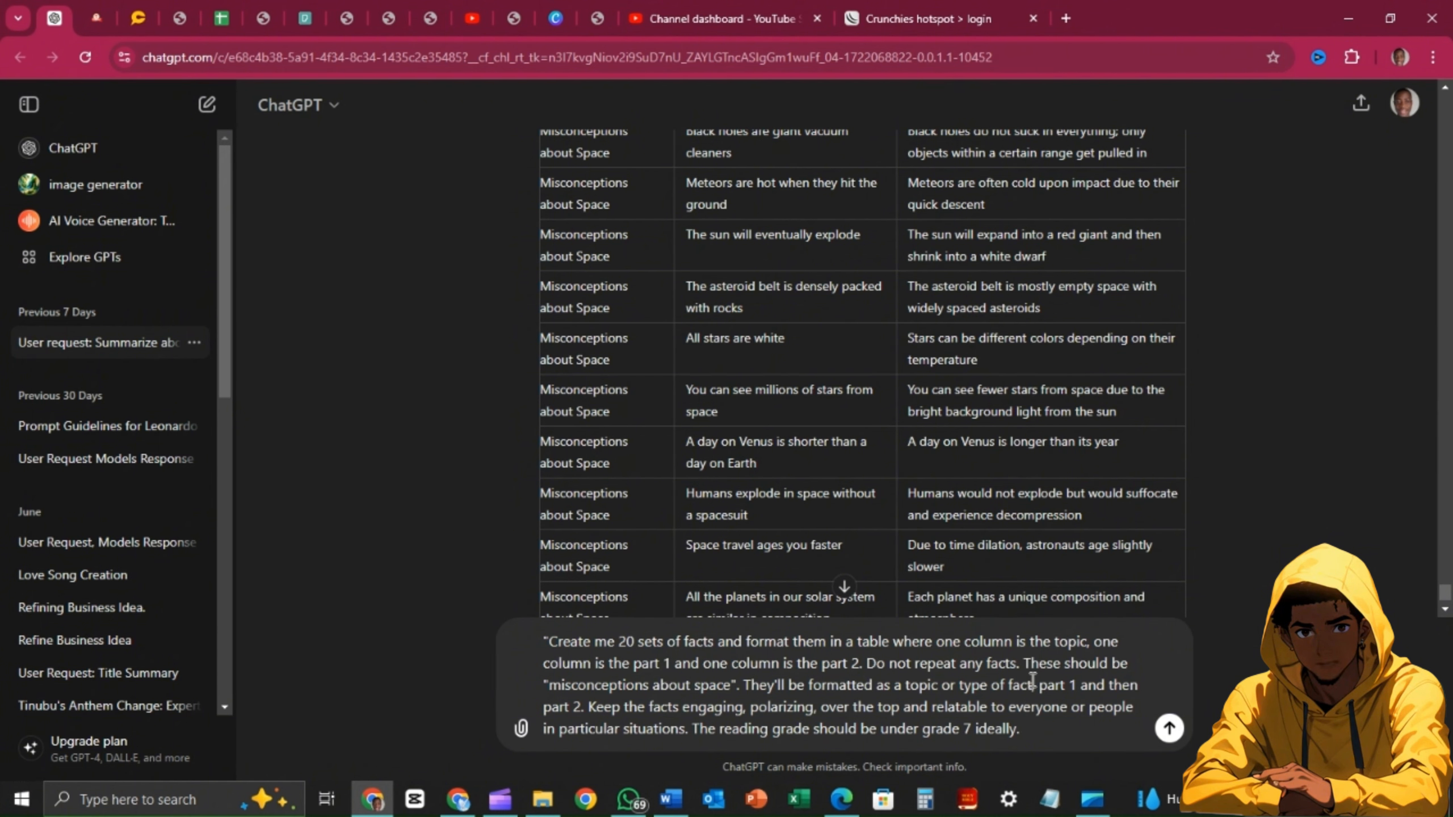
left_click(1169, 730)
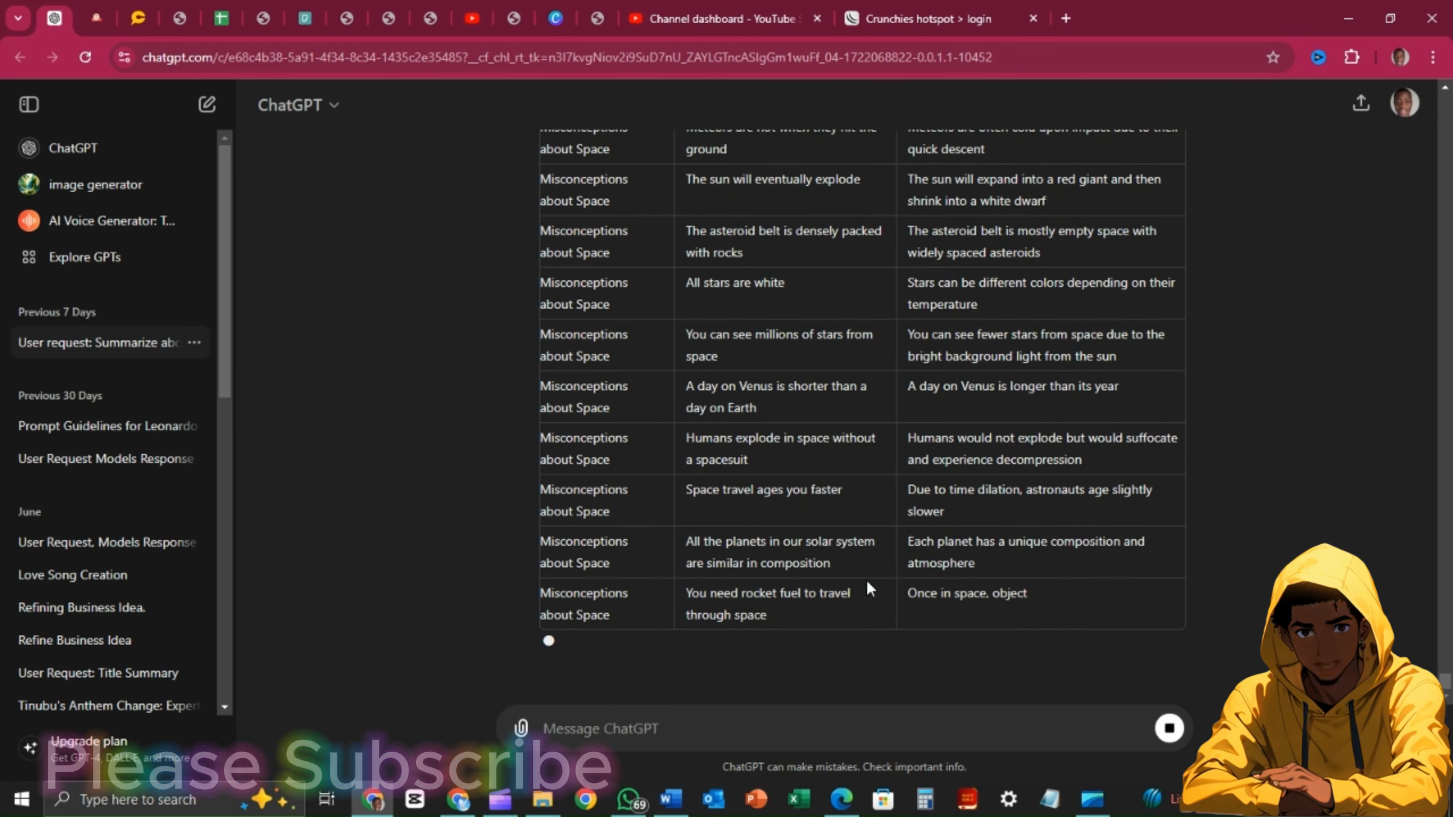
Read through the generated table of space misconceptions, checking the Topic, Part 1 and Part 2 columns down to the last row
scroll(866, 579, "up", 8)
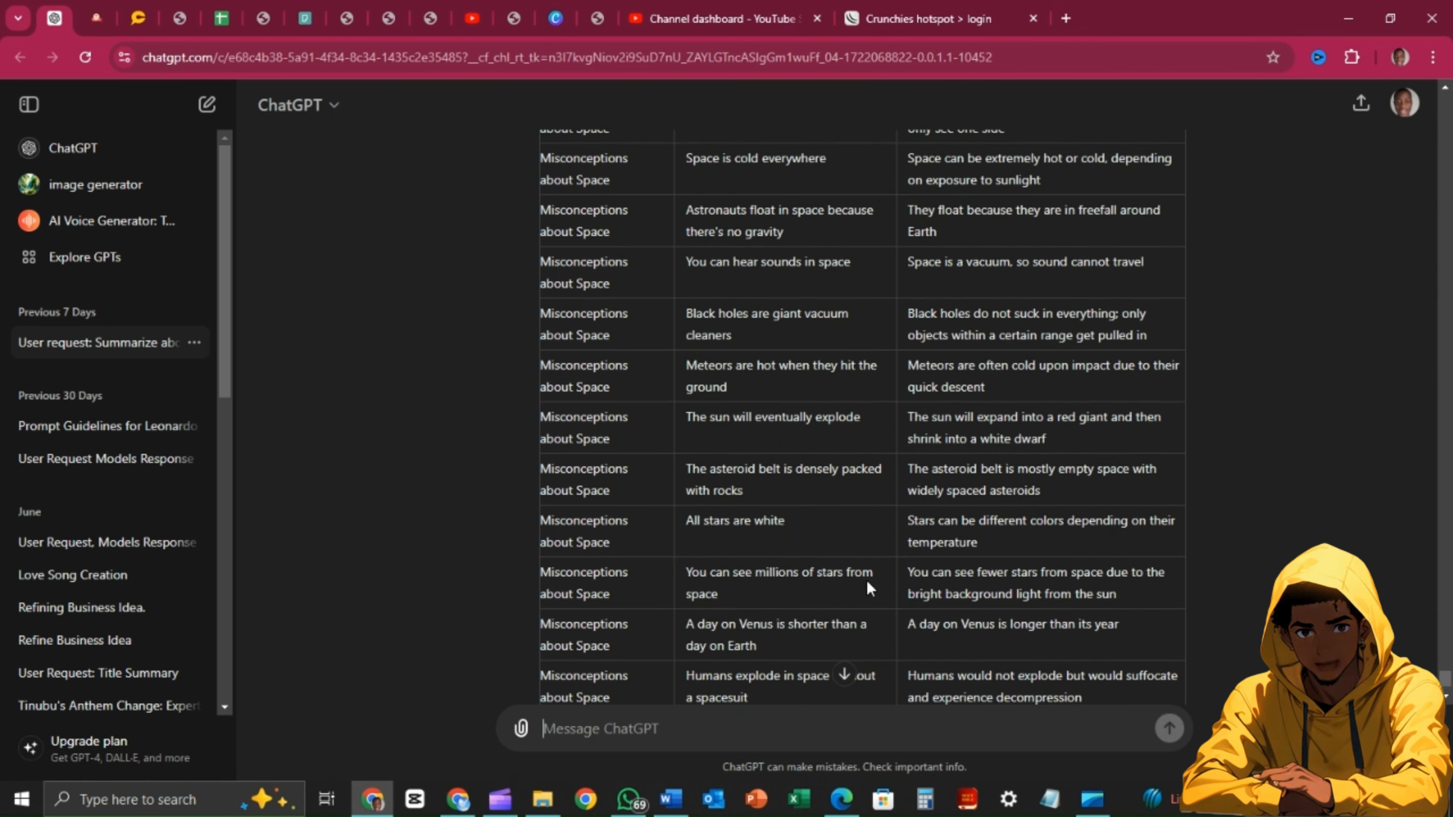
scroll(866, 580, "down", 10)
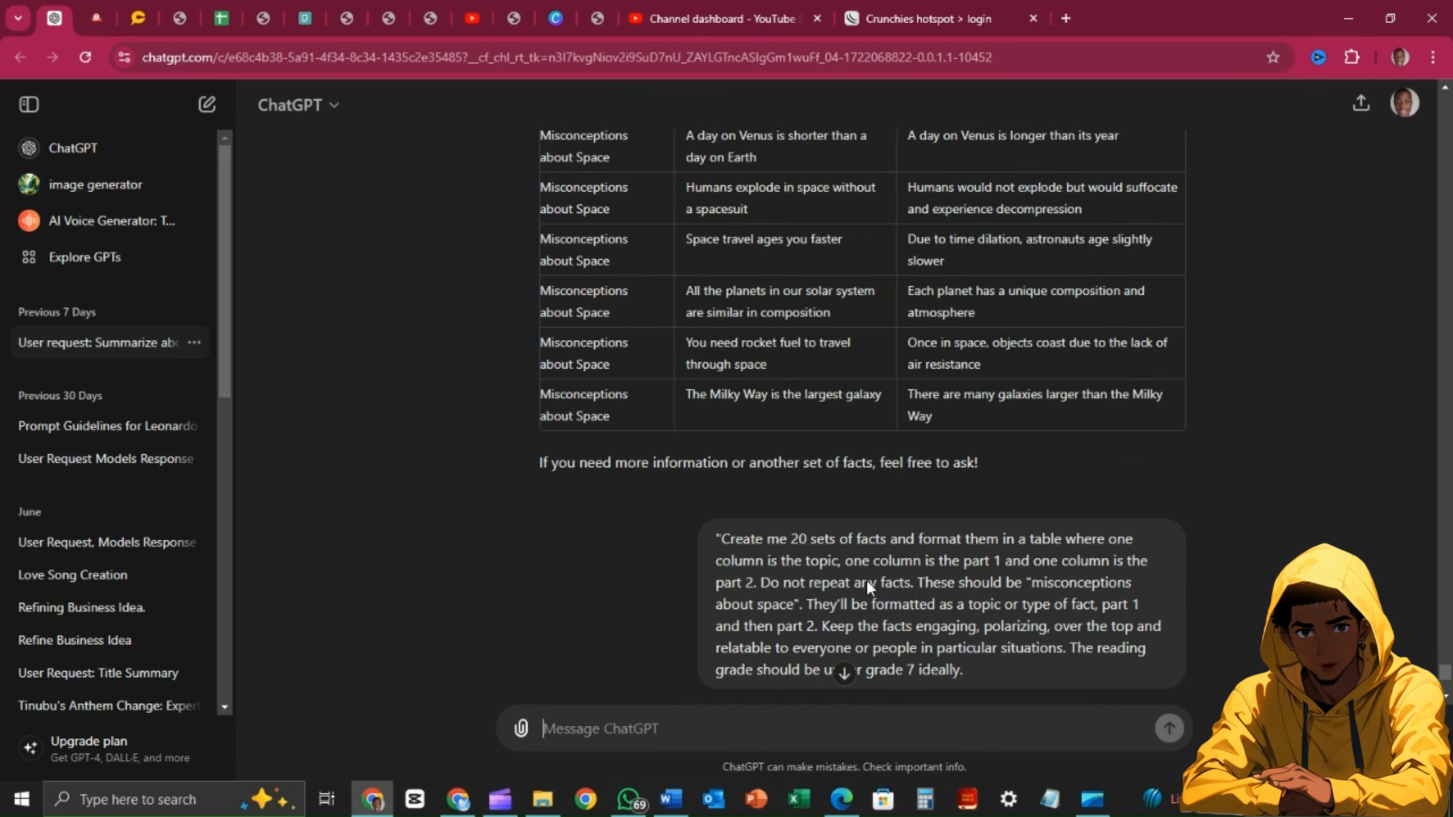
scroll(868, 582, "down", 15)
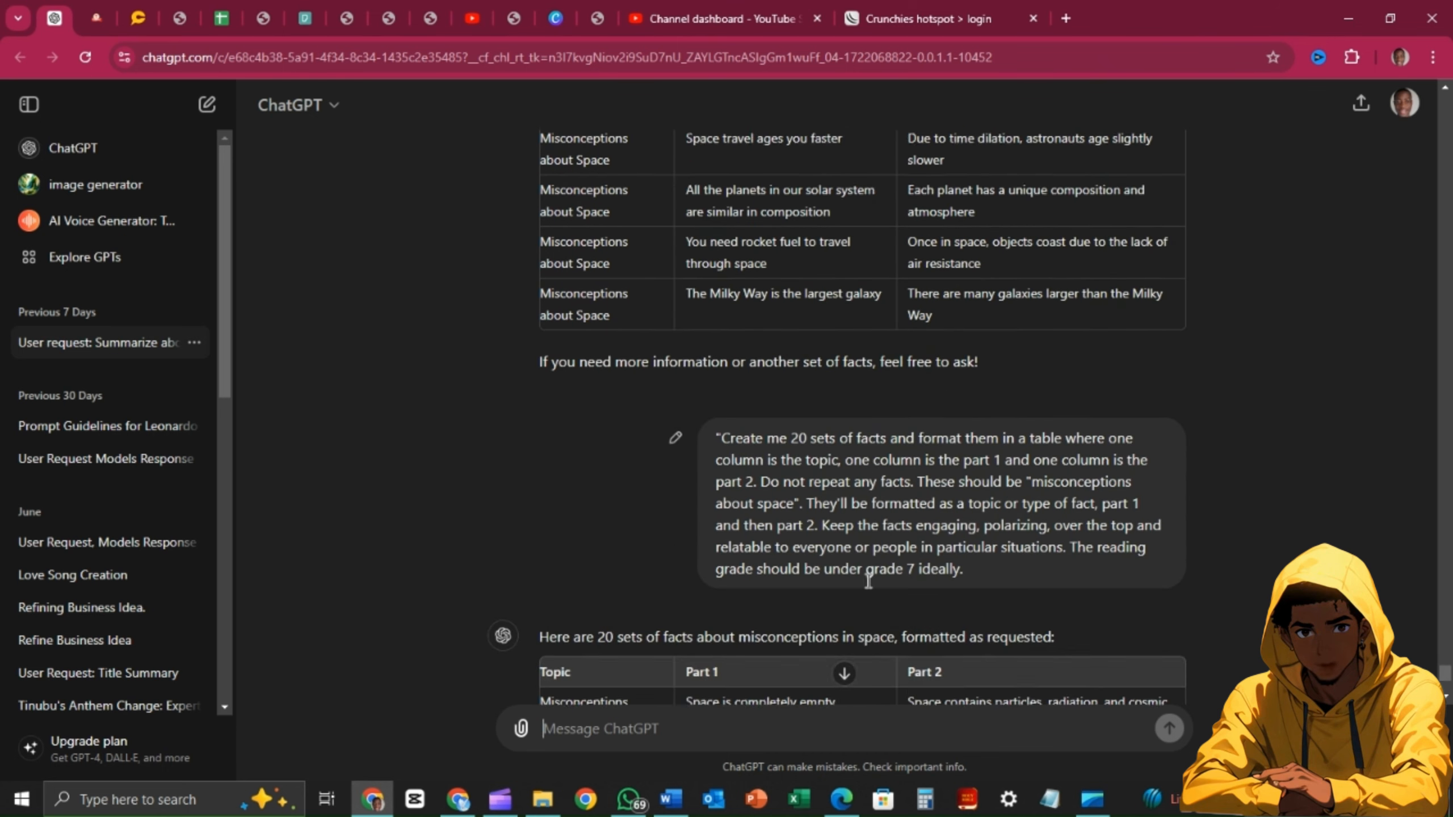
scroll(868, 581, "down", 5)
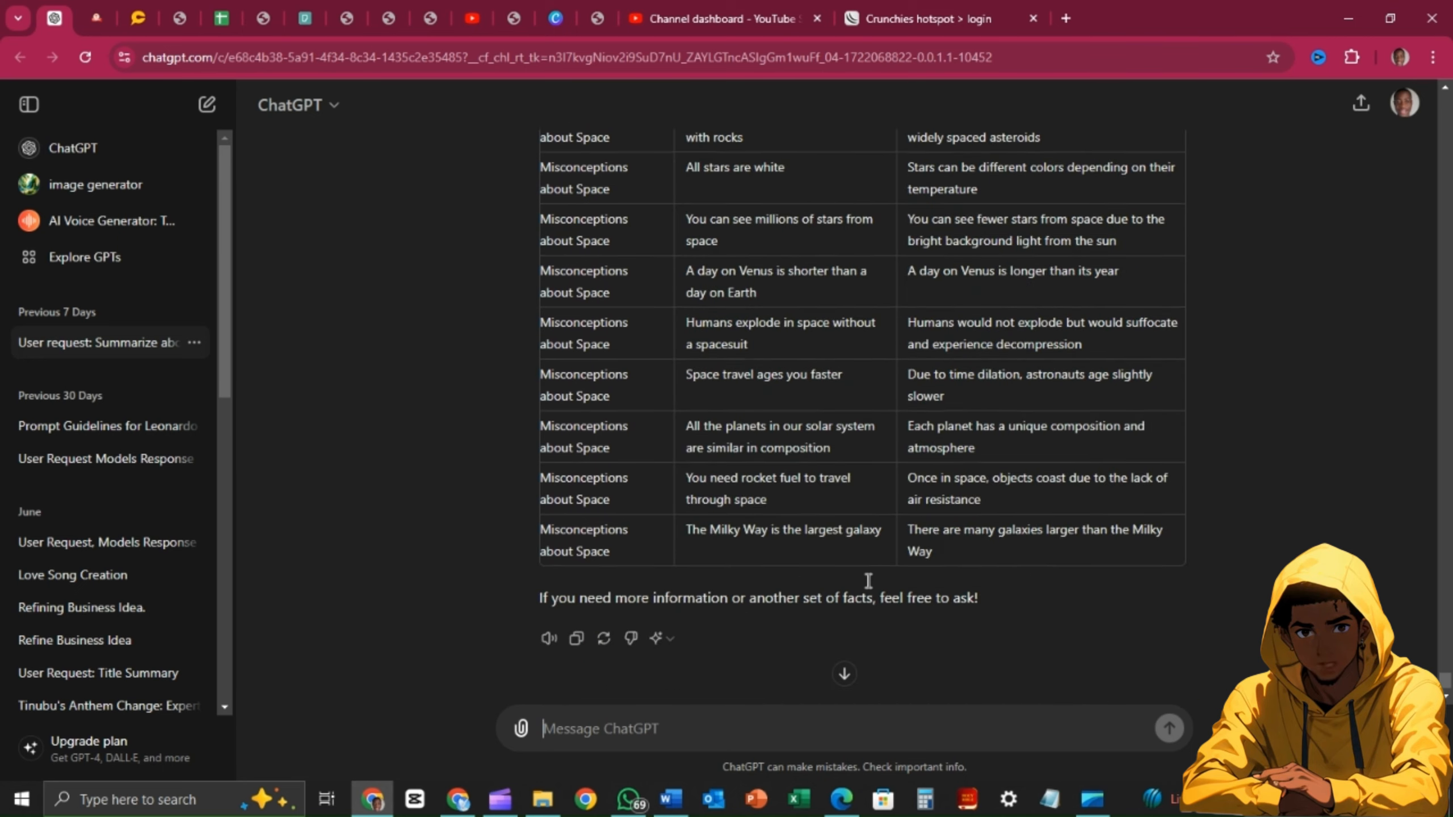
scroll(866, 579, "up", 10)
scroll(866, 579, "up", 5)
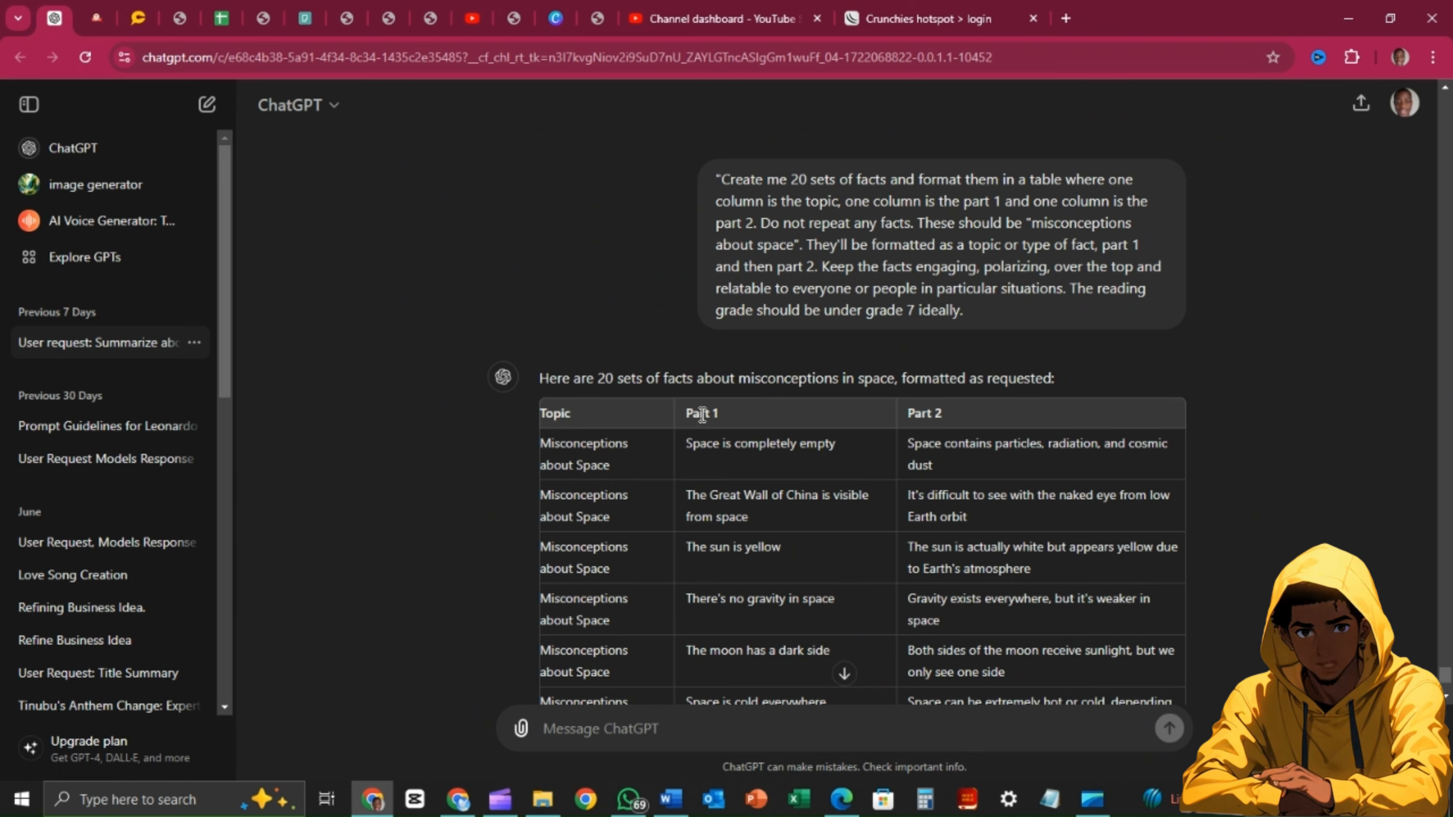
scroll(592, 447, "down", 2)
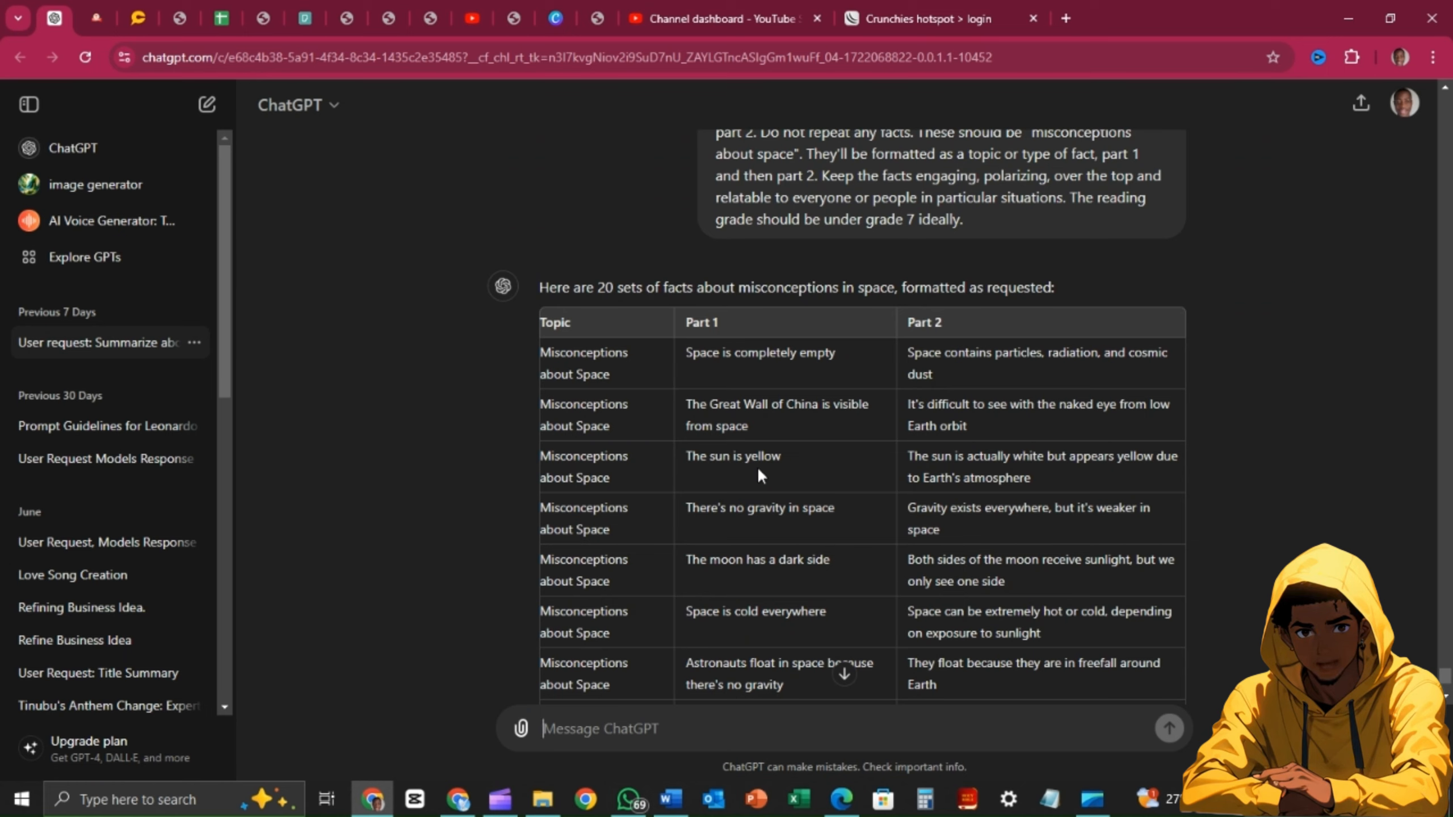
scroll(759, 475, "down", 7)
scroll(758, 475, "up", 5)
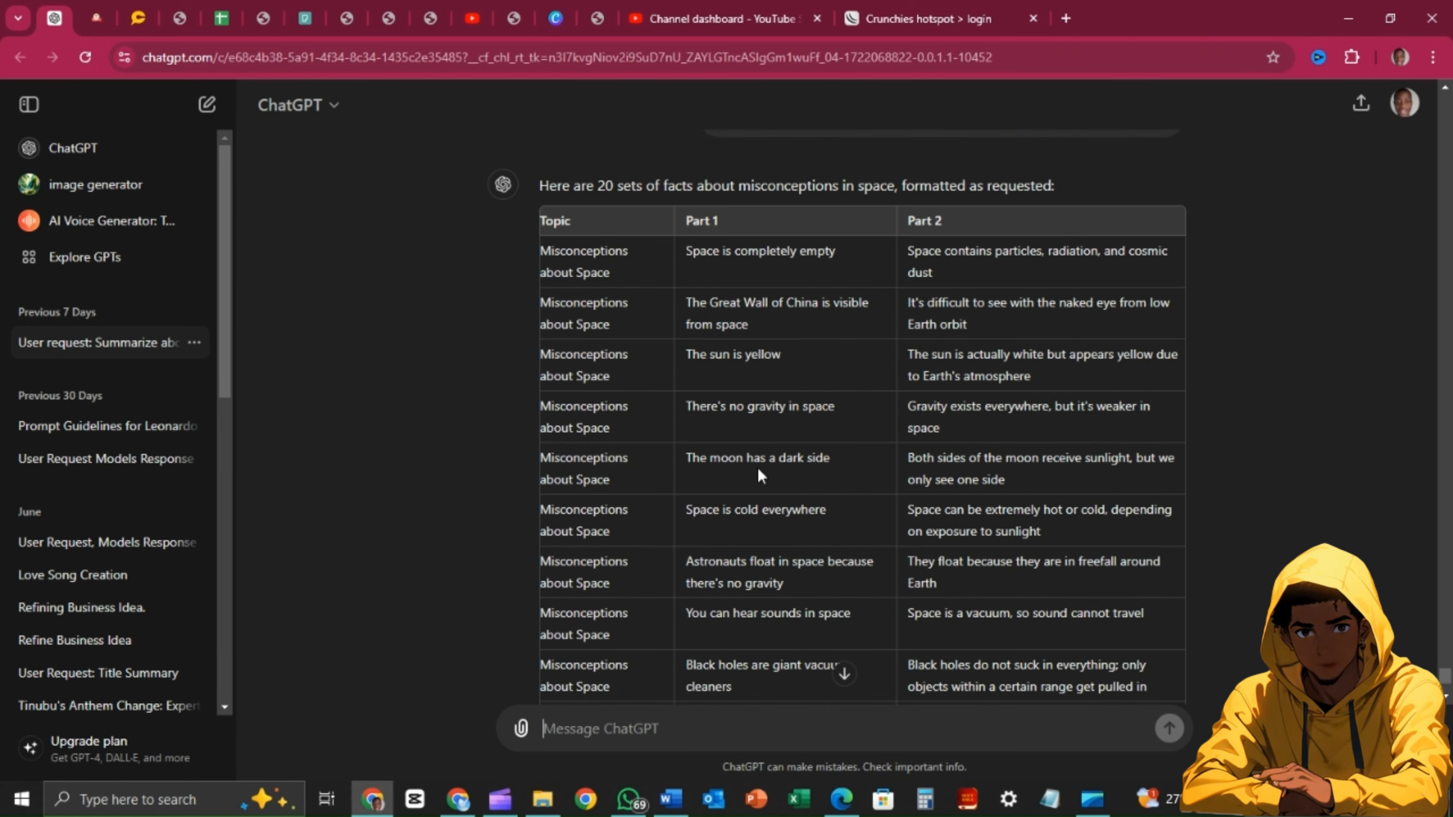
scroll(757, 467, "up", 2)
scroll(744, 442, "down", 2)
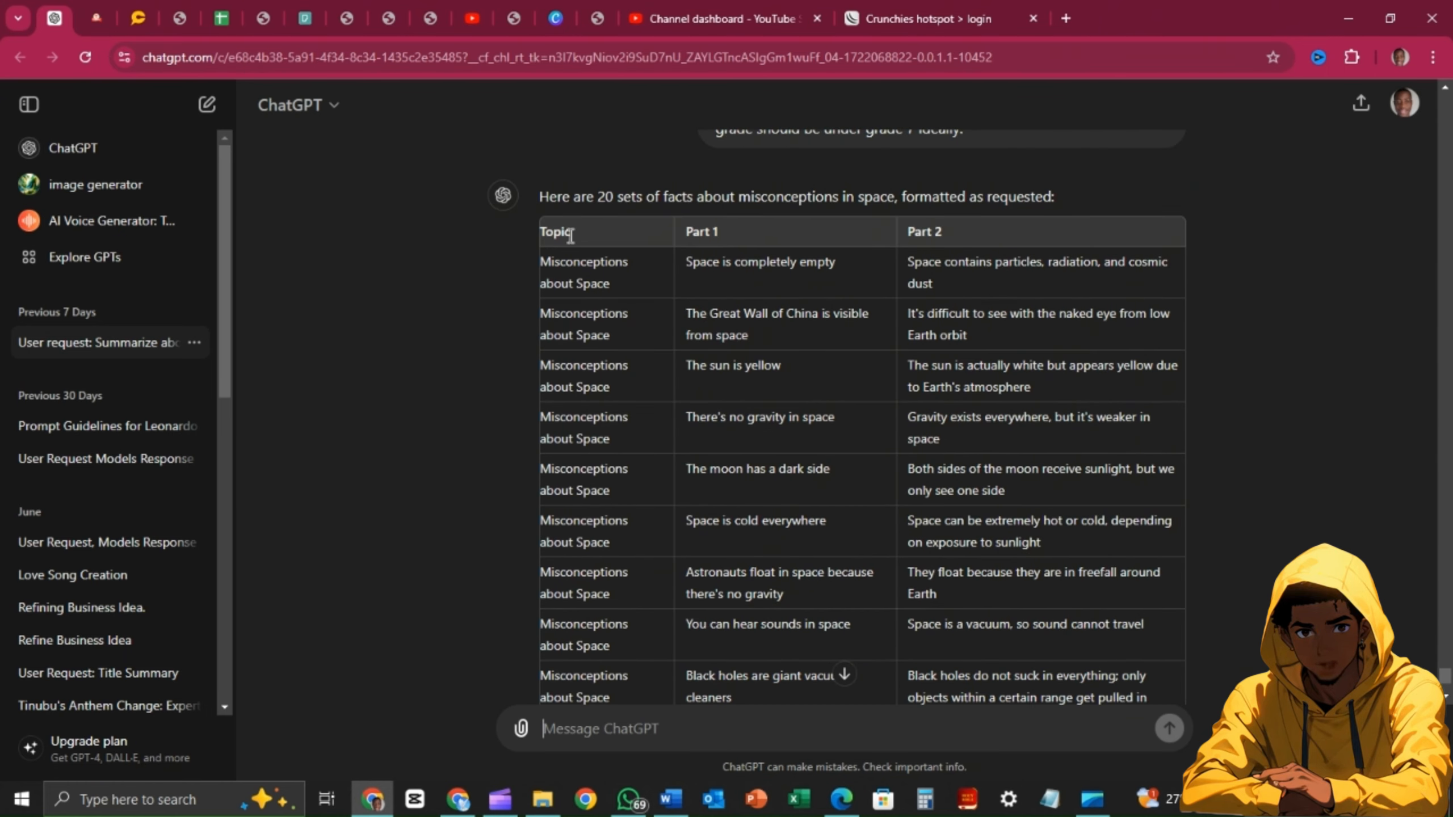
Select the entire space-misconceptions table from the Topic header through the Milky Way row, and switch to Canva's home page
left_click_drag(578, 236, 1099, 637)
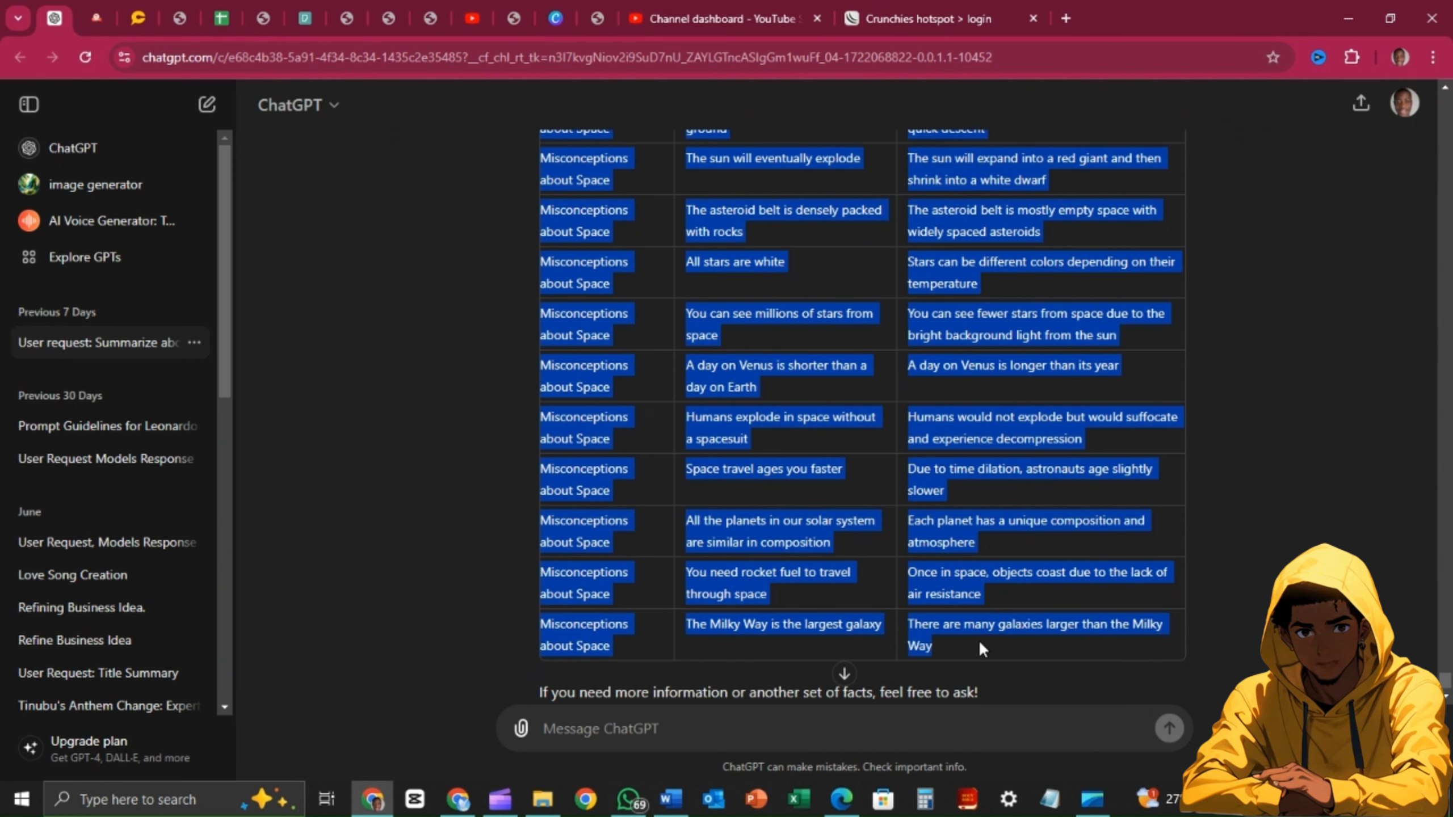
mouse_move(979, 644)
left_mouse_down()
mouse_move(986, 671)
mouse_move(964, 644)
left_mouse_up()
left_click(561, 16)
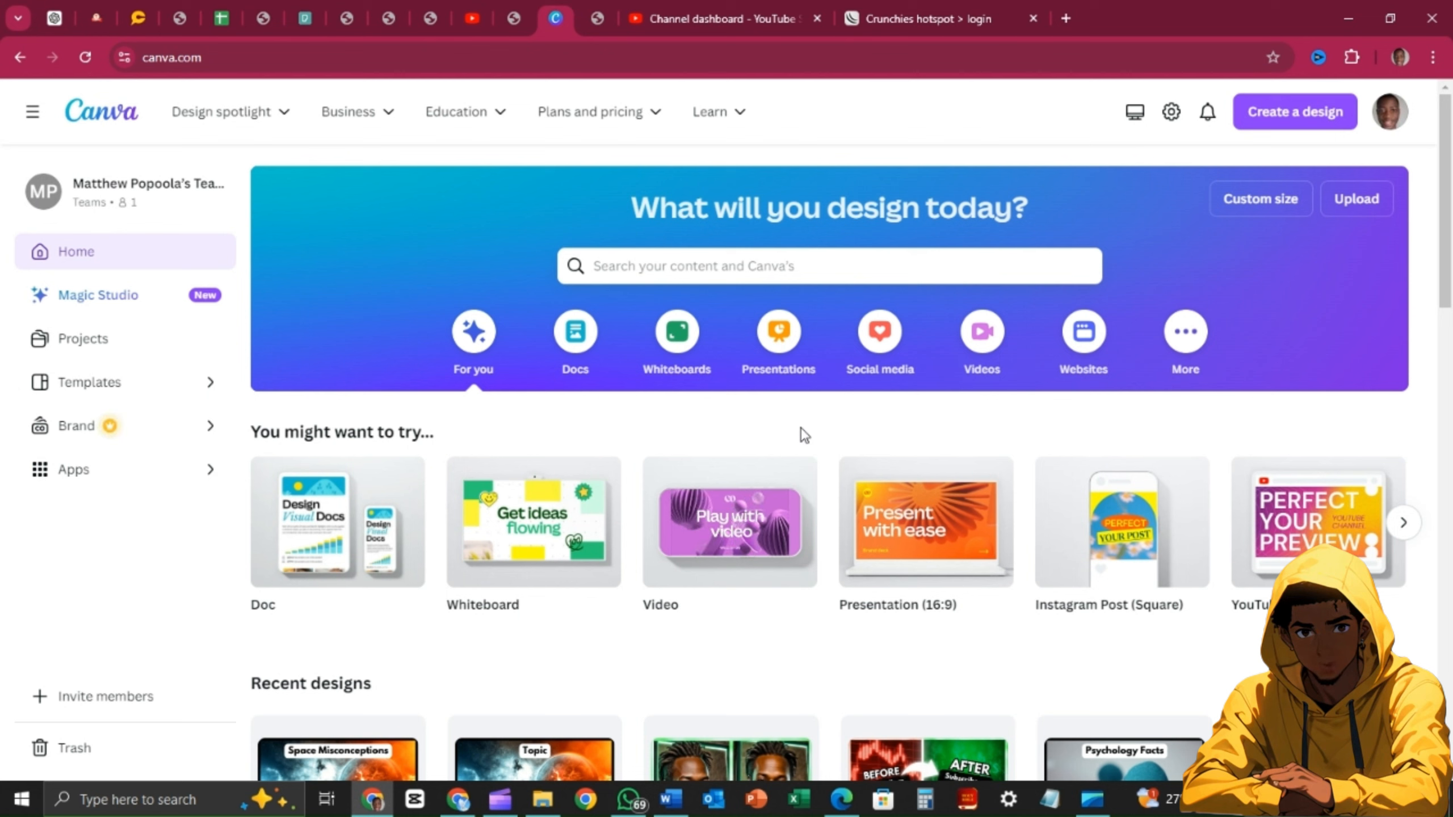
Search Canva for "youtube shorts" and open the YouTube Shorts 1080 × 1920 px format
left_click(645, 267)
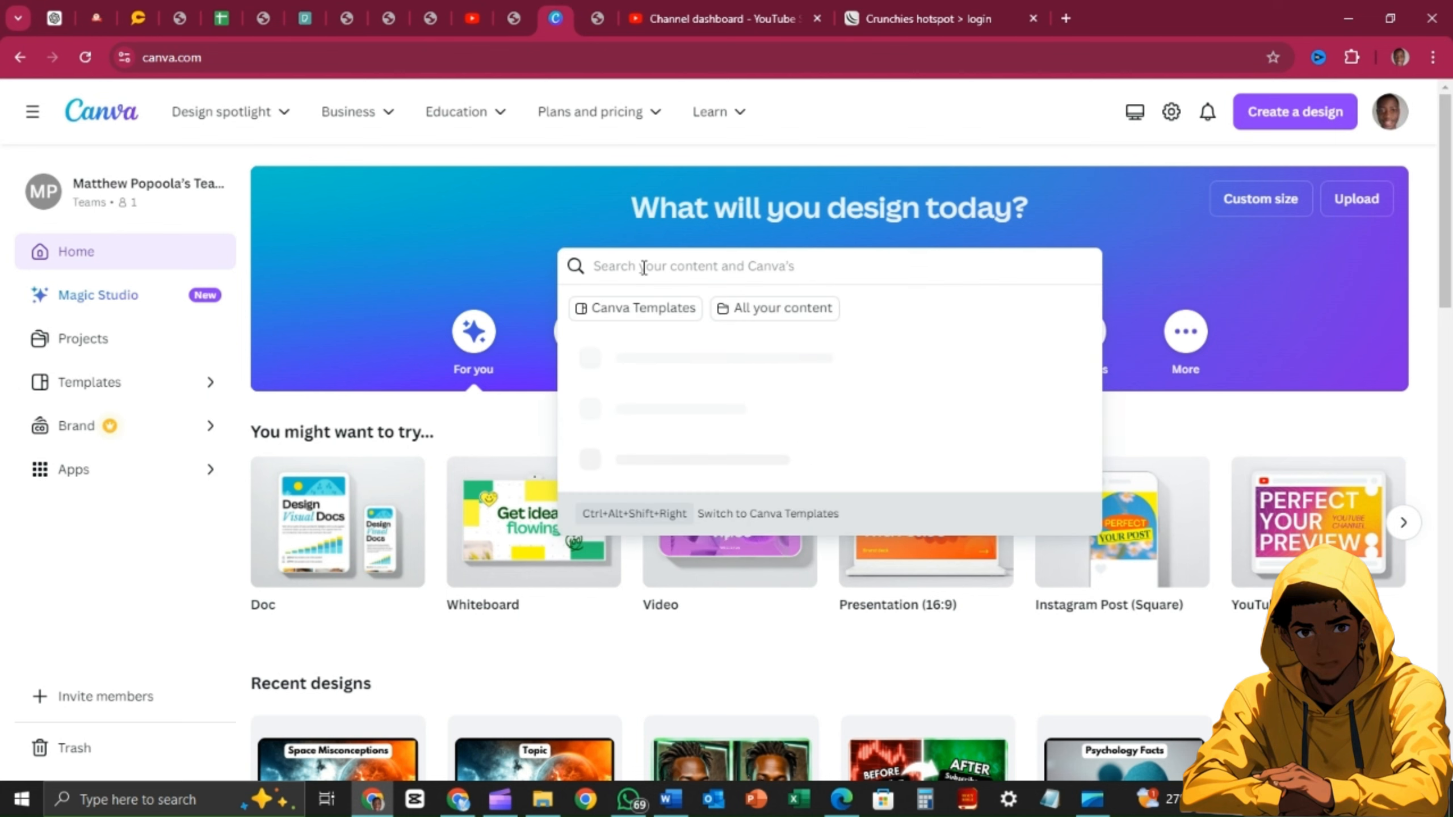
type("y")
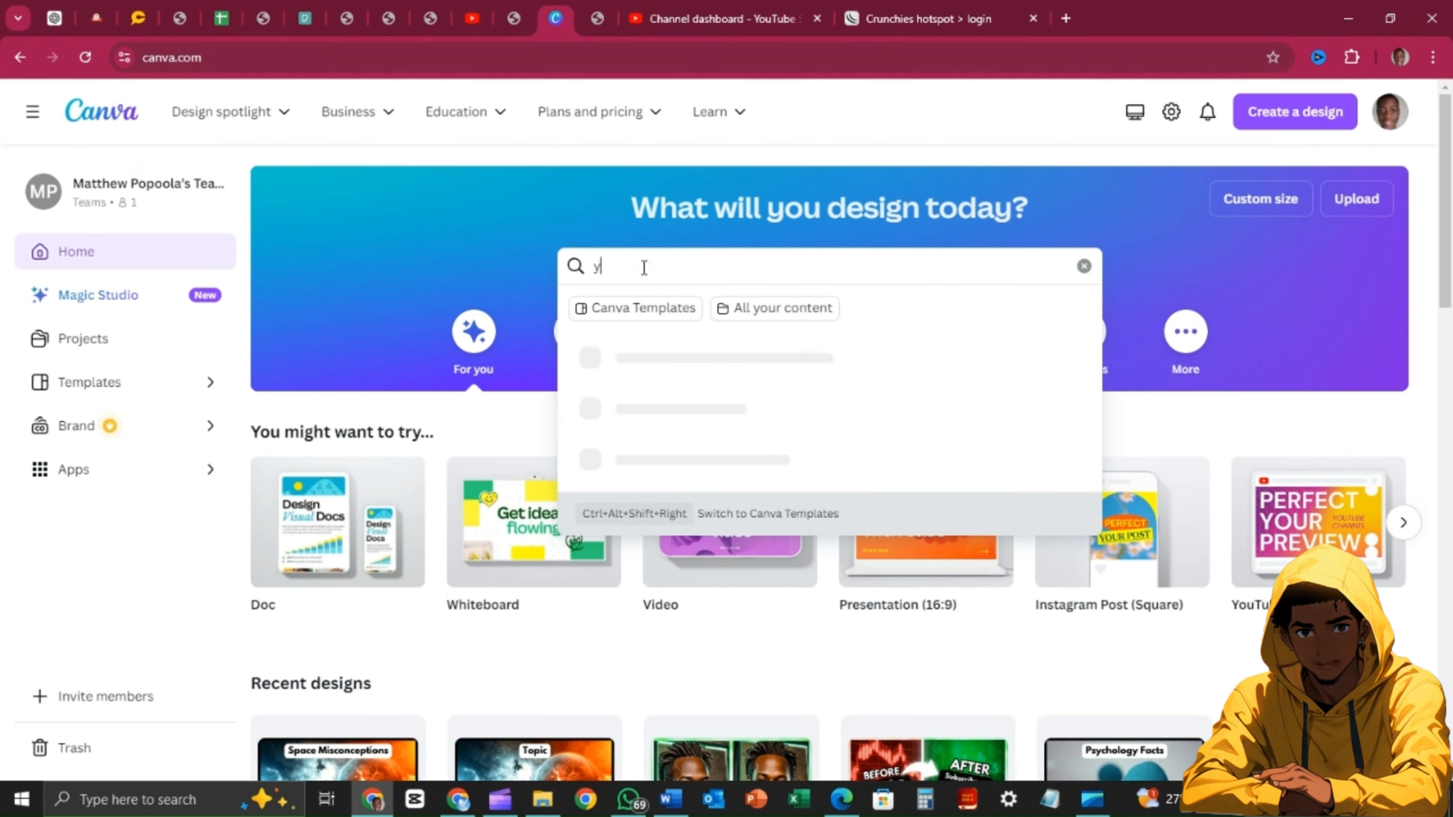
type("outube")
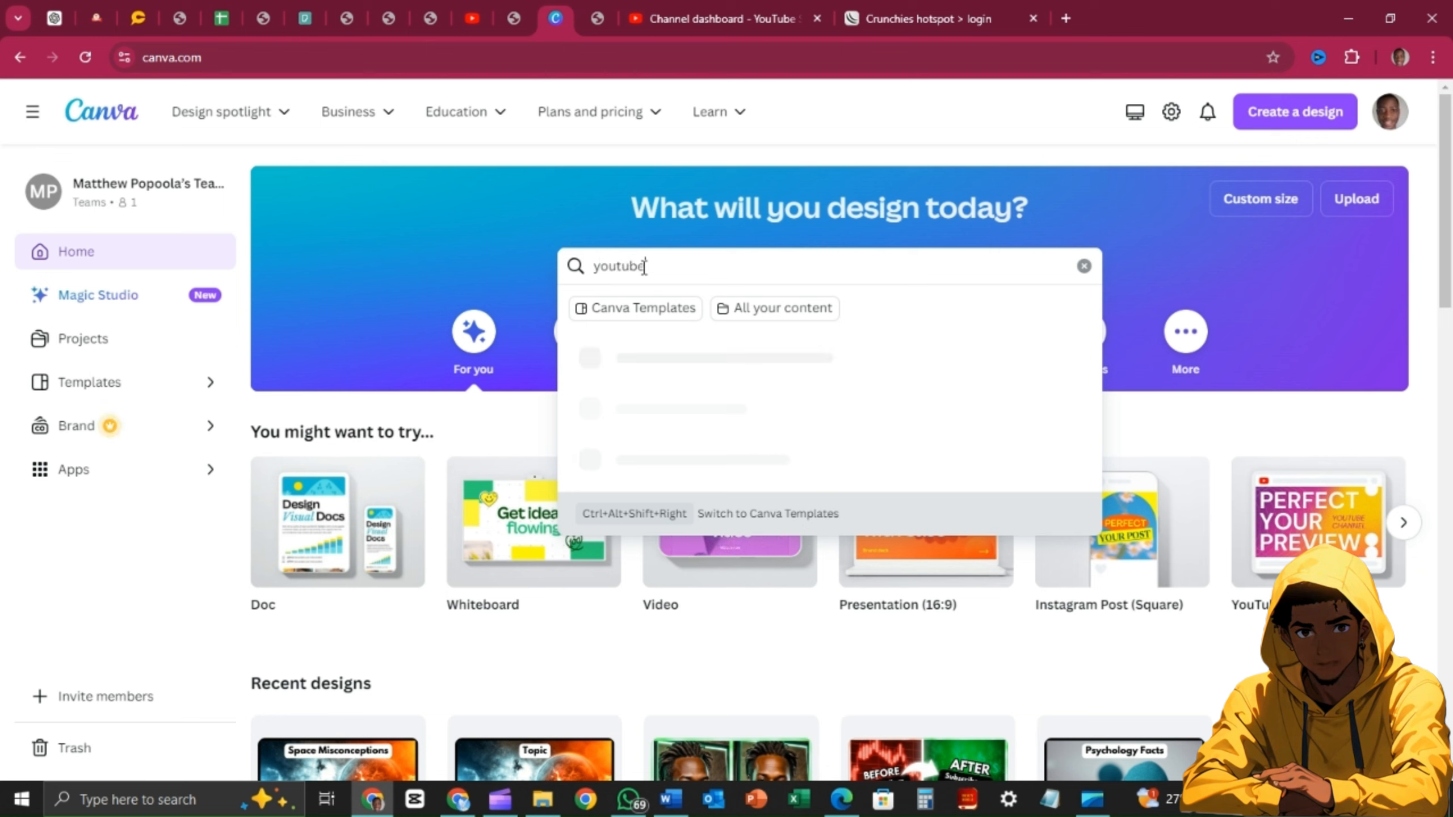
type(" shor")
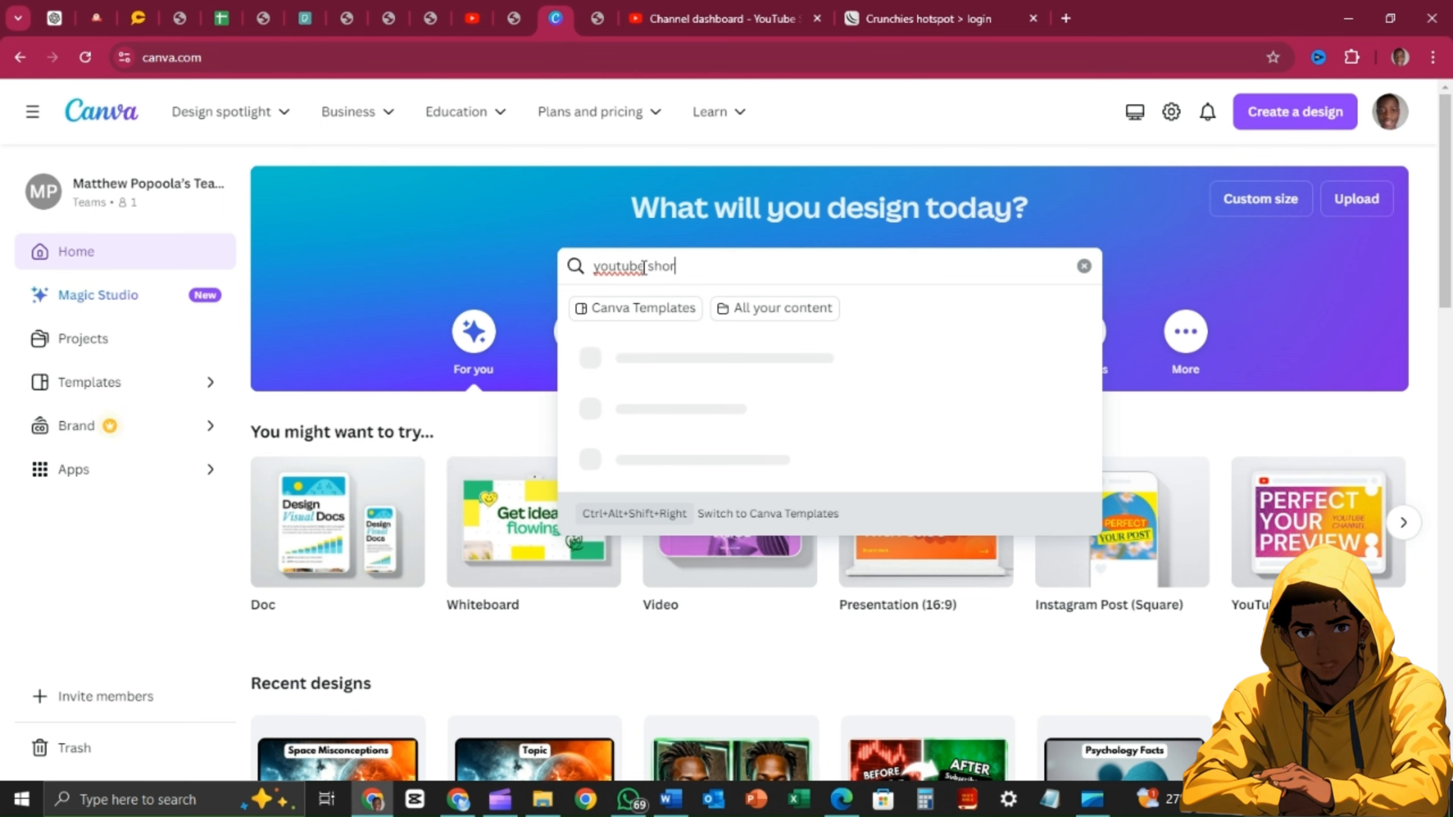
type("ts")
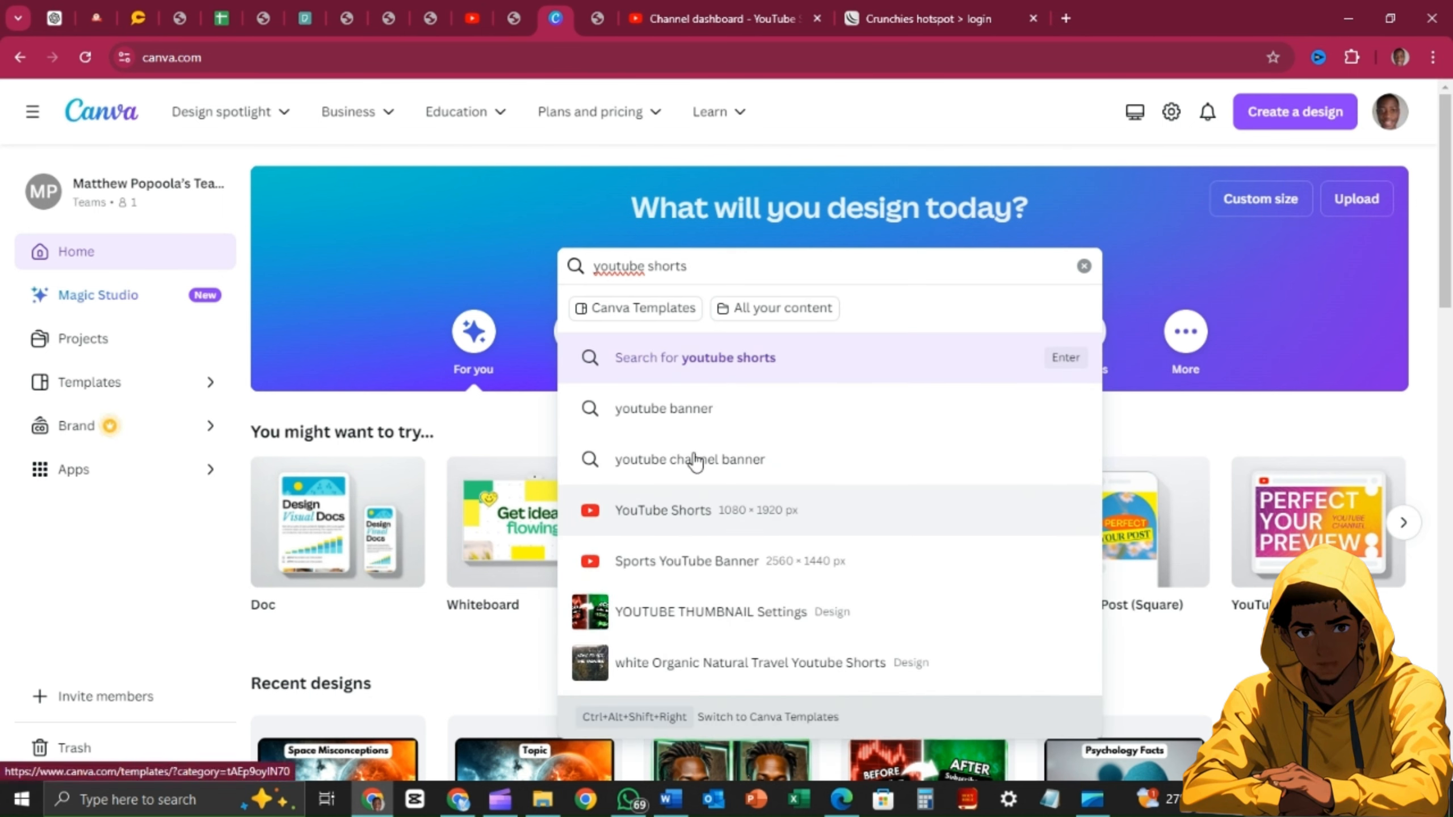
left_click(675, 515)
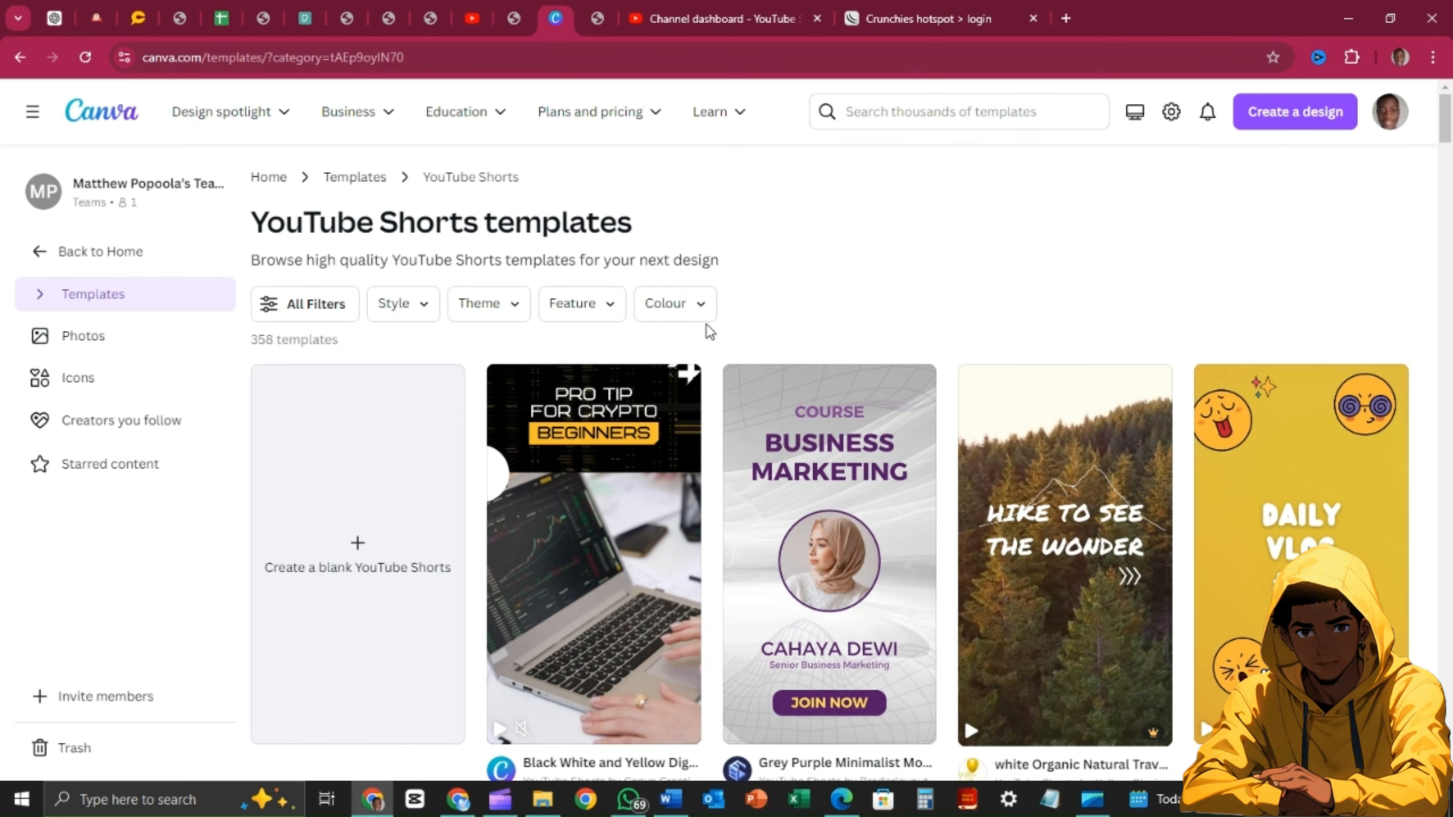
Look over the YouTube Shorts templates and create a blank YouTube Shorts design instead of using one
scroll(706, 324, "down", 2)
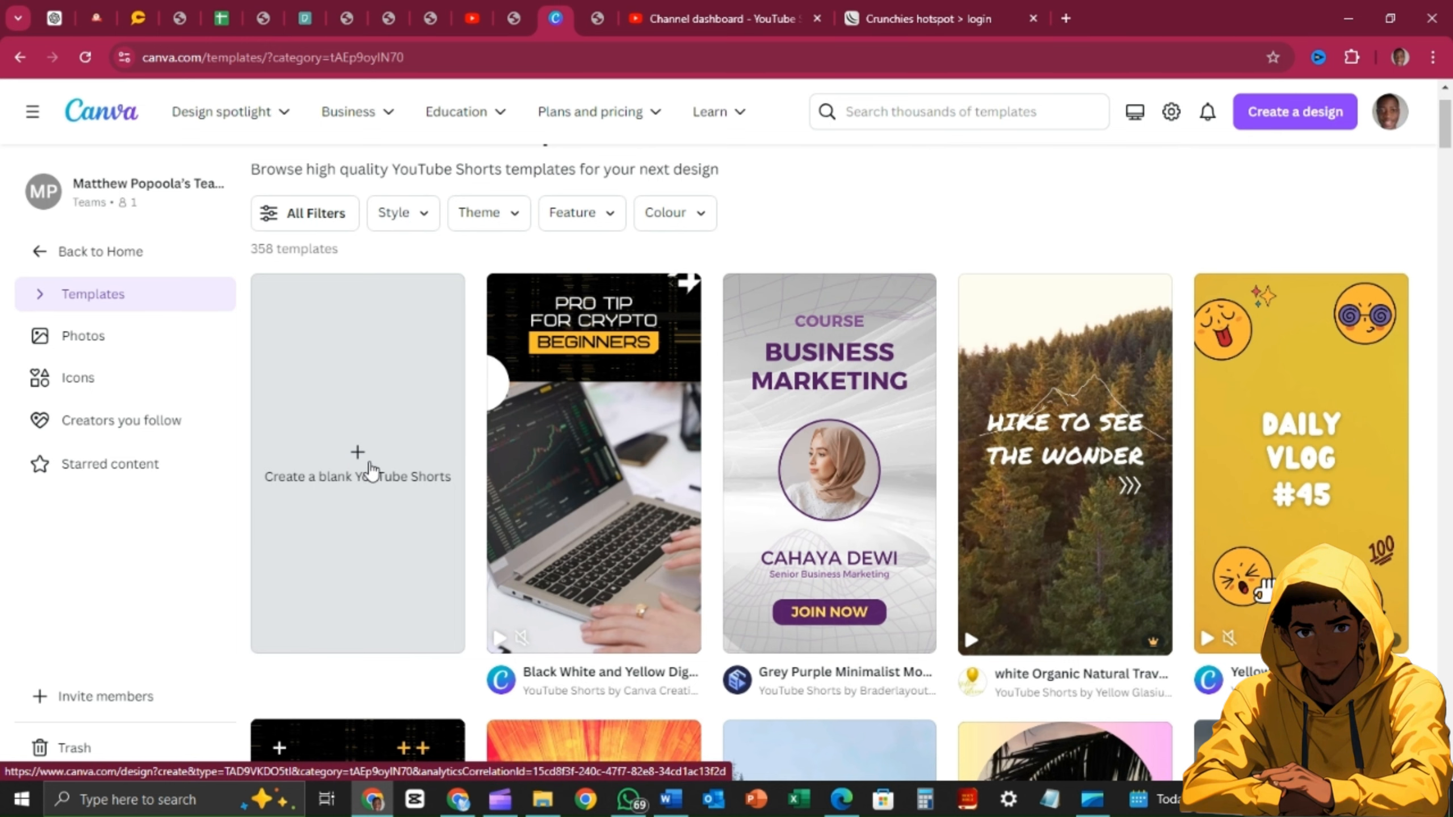
scroll(713, 381, "down", 5)
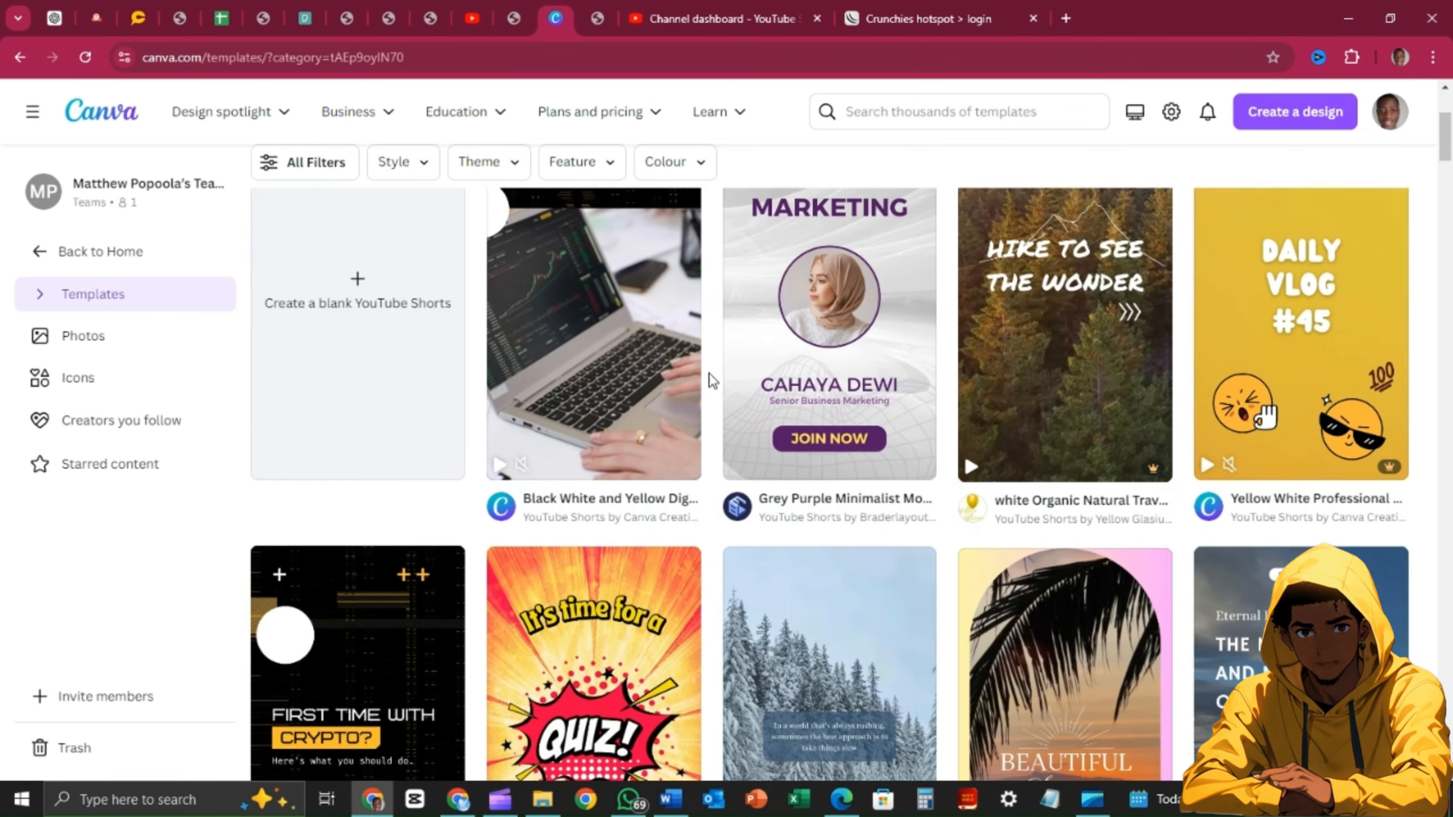
scroll(712, 381, "down", 5)
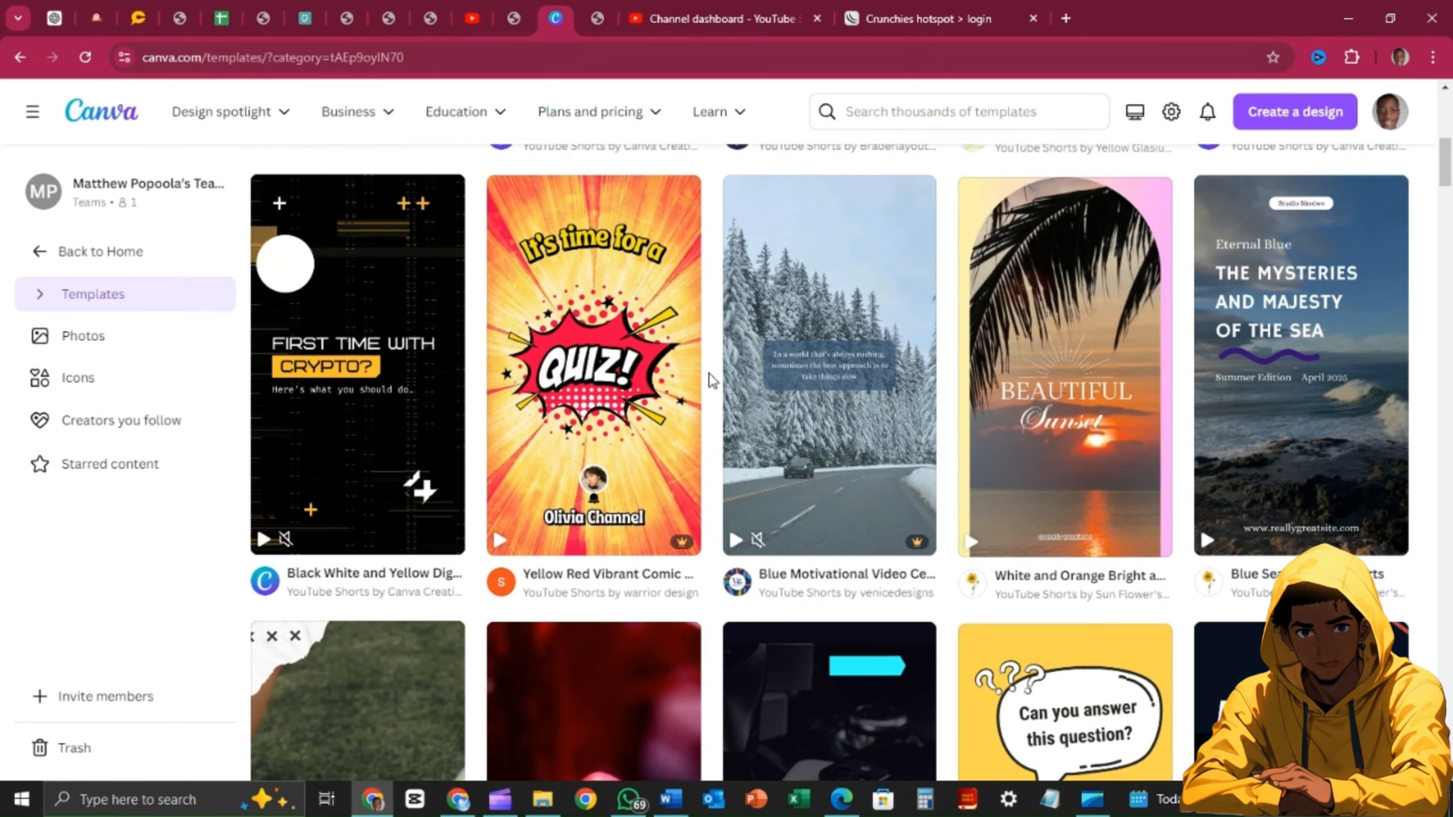
scroll(712, 381, "up", 8)
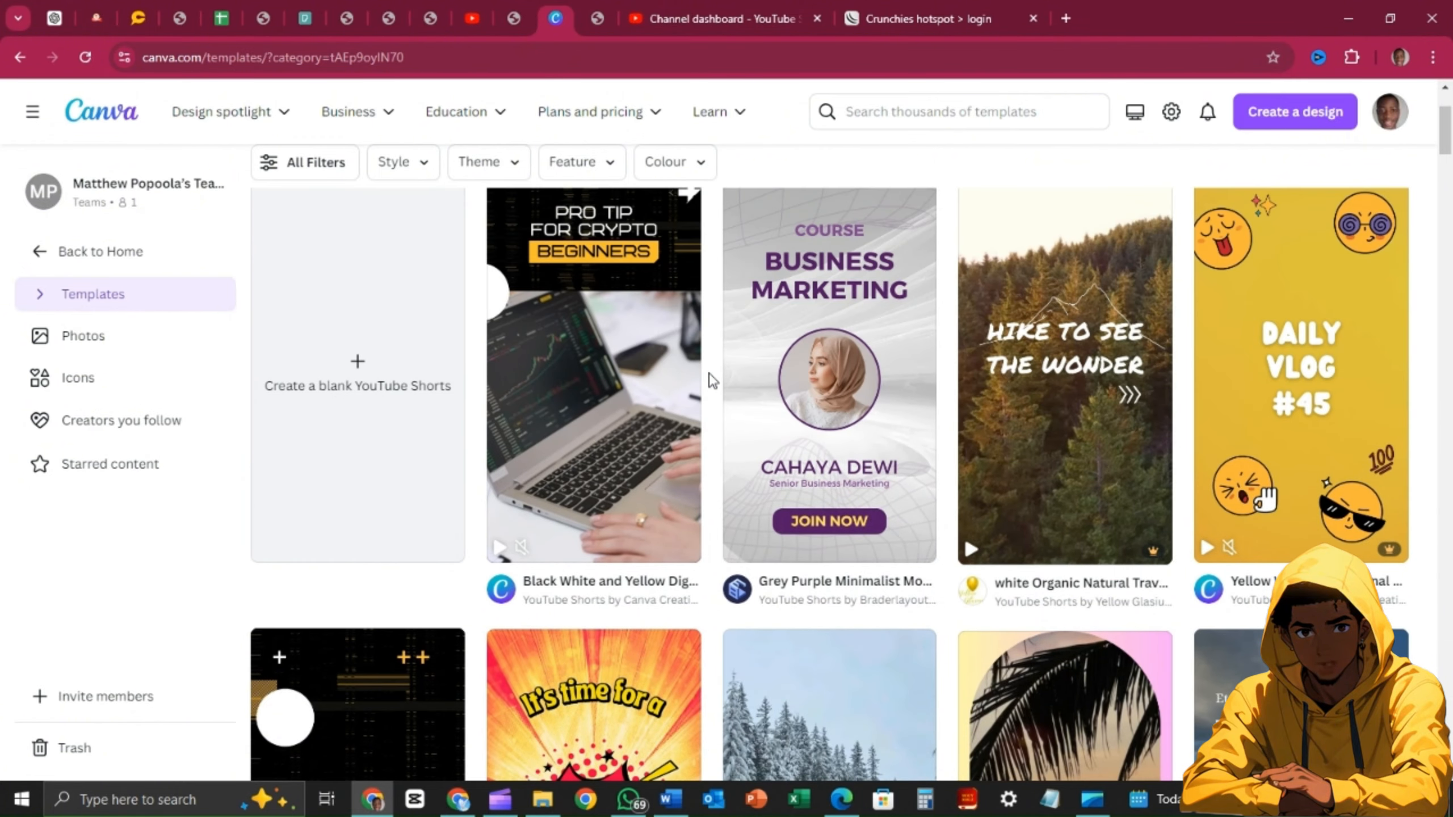
scroll(712, 381, "down", 3)
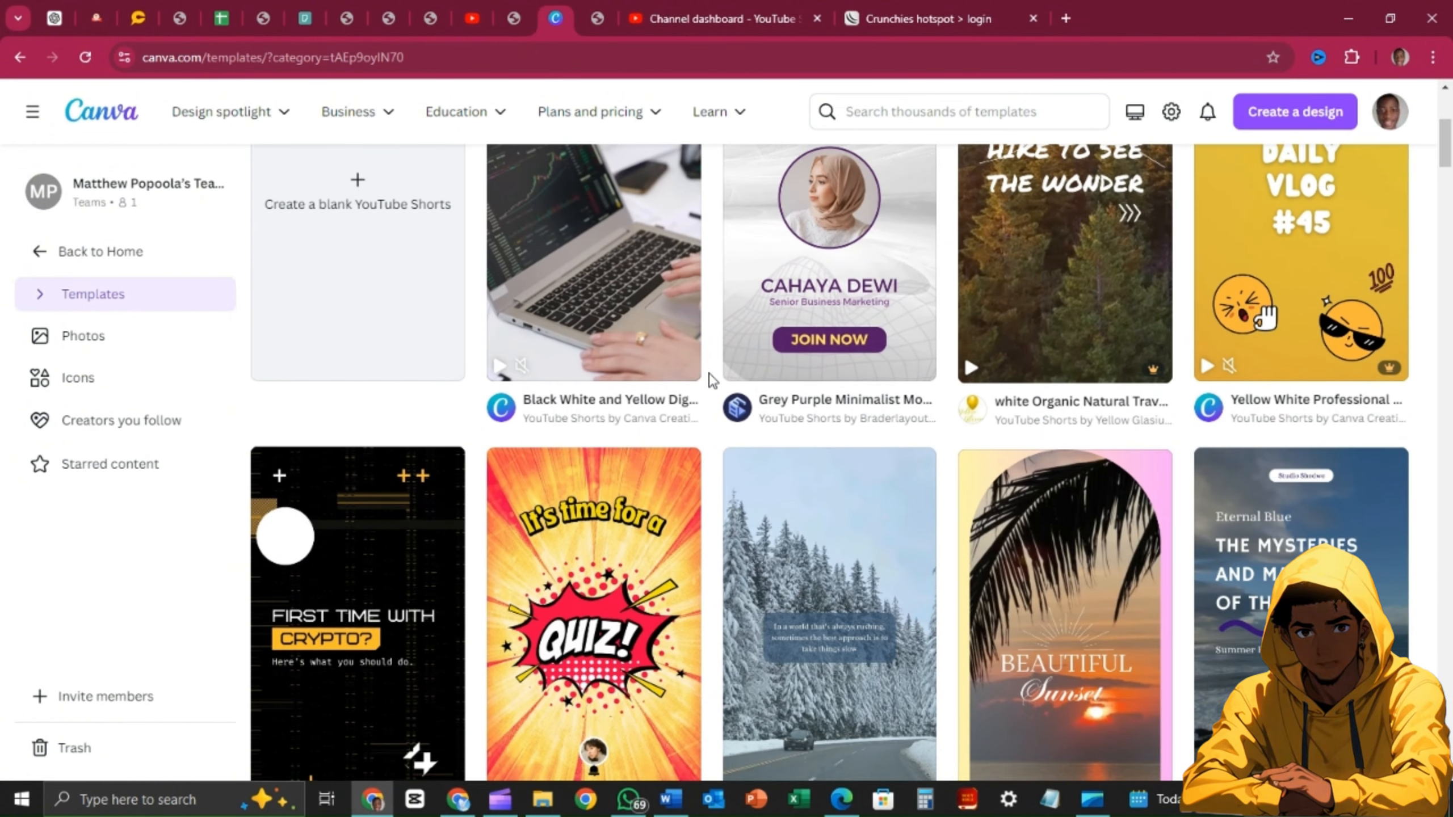
scroll(712, 381, "up", 6)
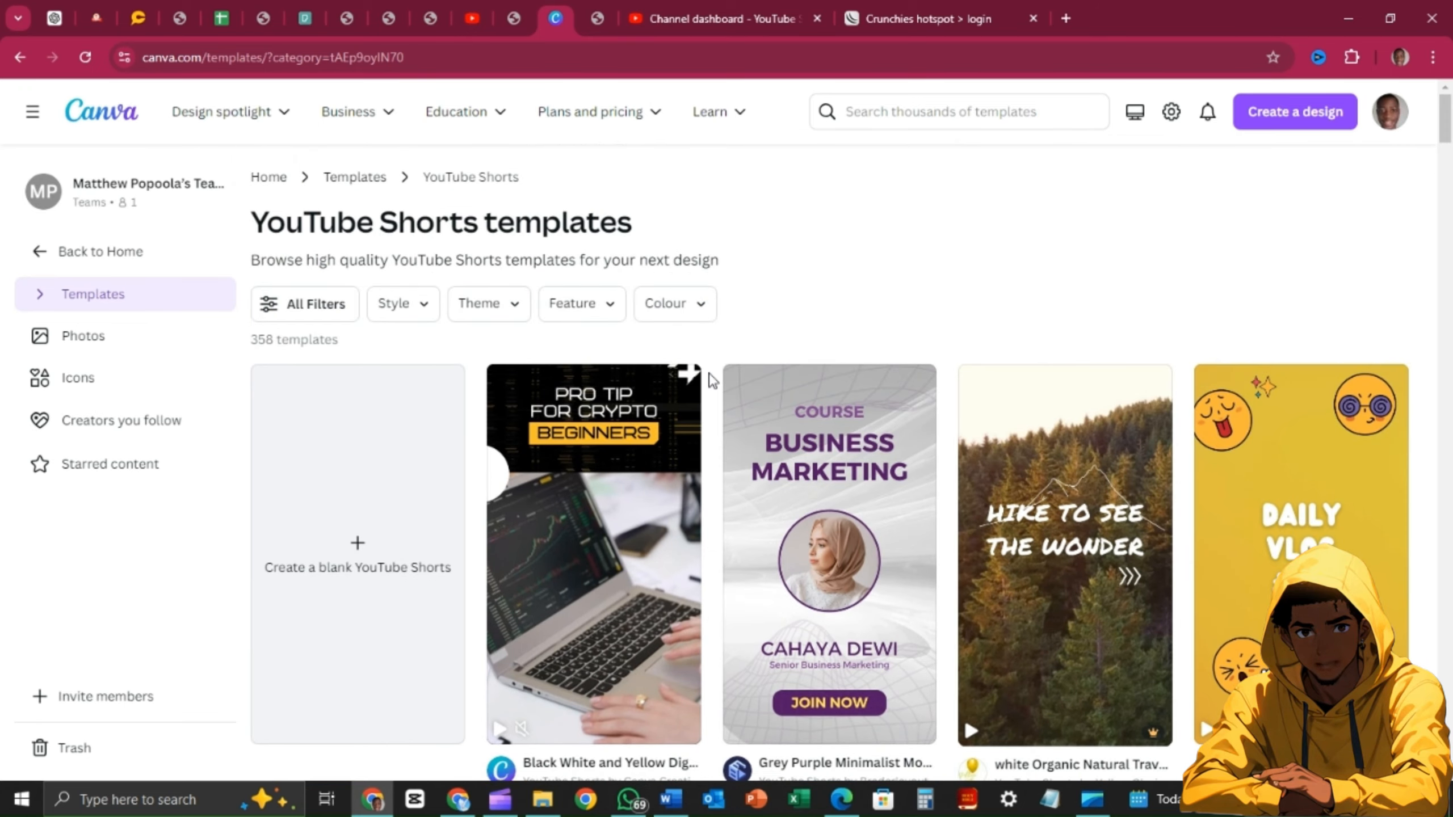
left_click(358, 543)
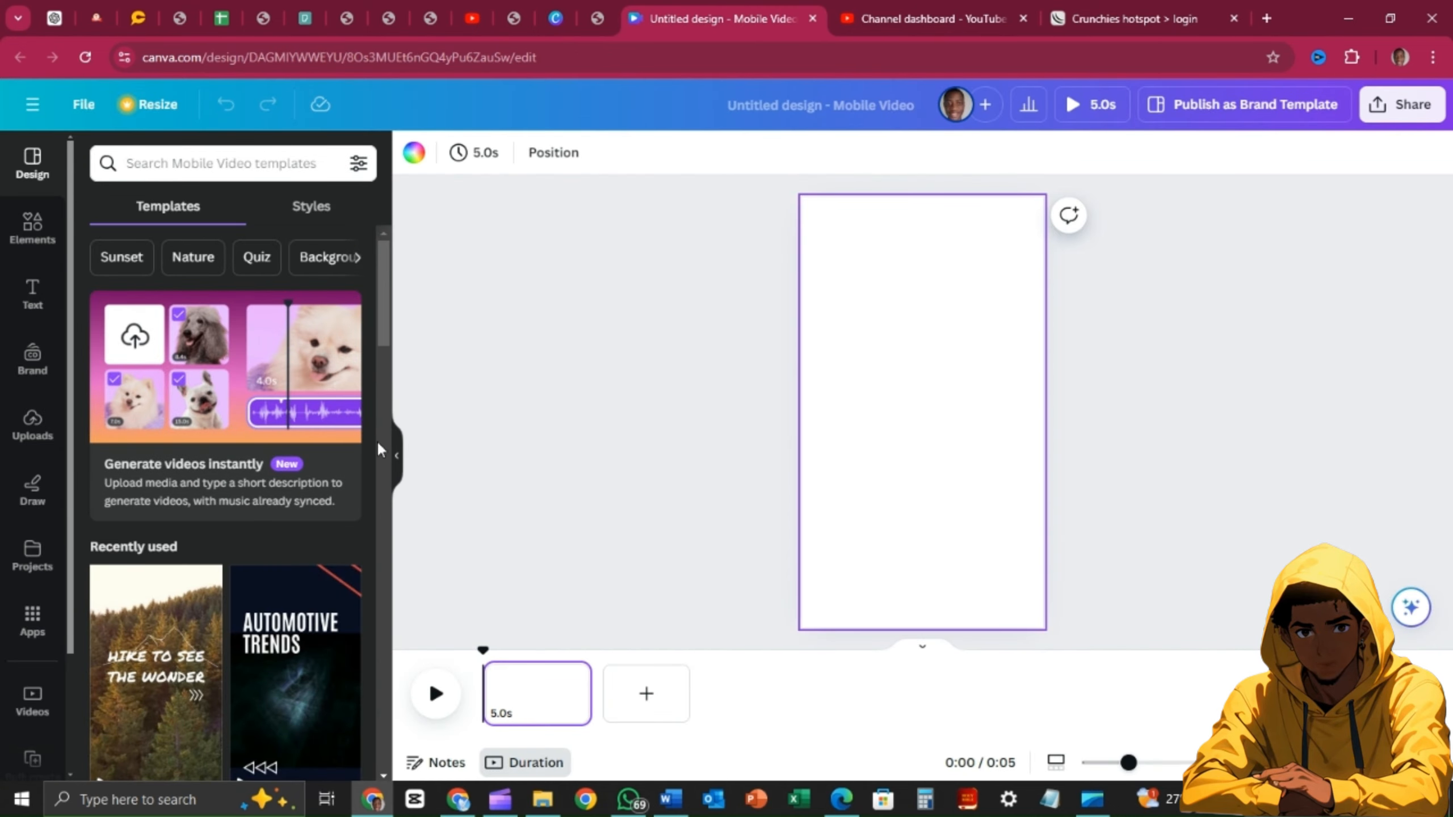
Open the Videos app for the blank page and start a search in its video library
scroll(387, 330, "down", 2)
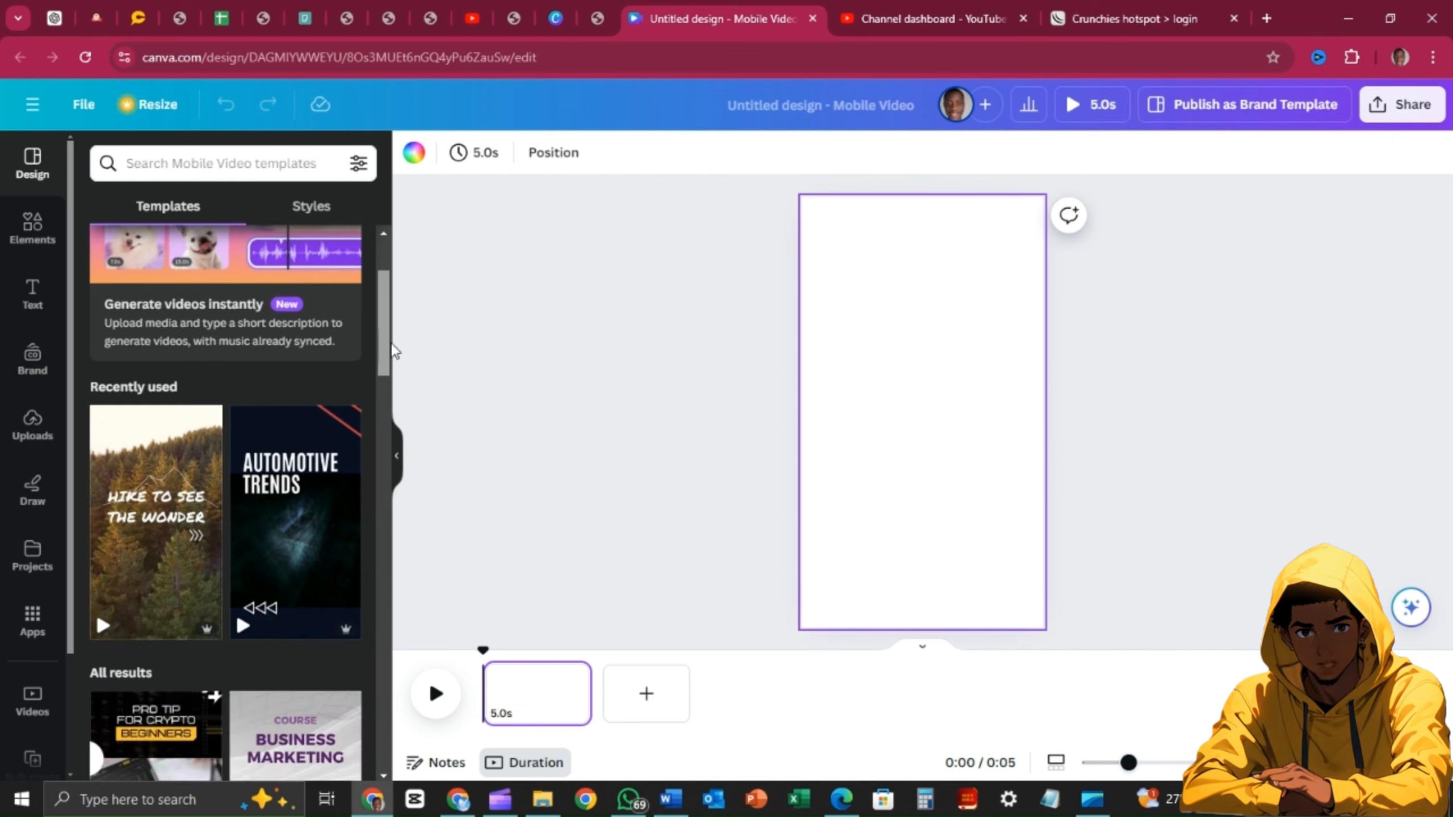
scroll(392, 286, "up", 2)
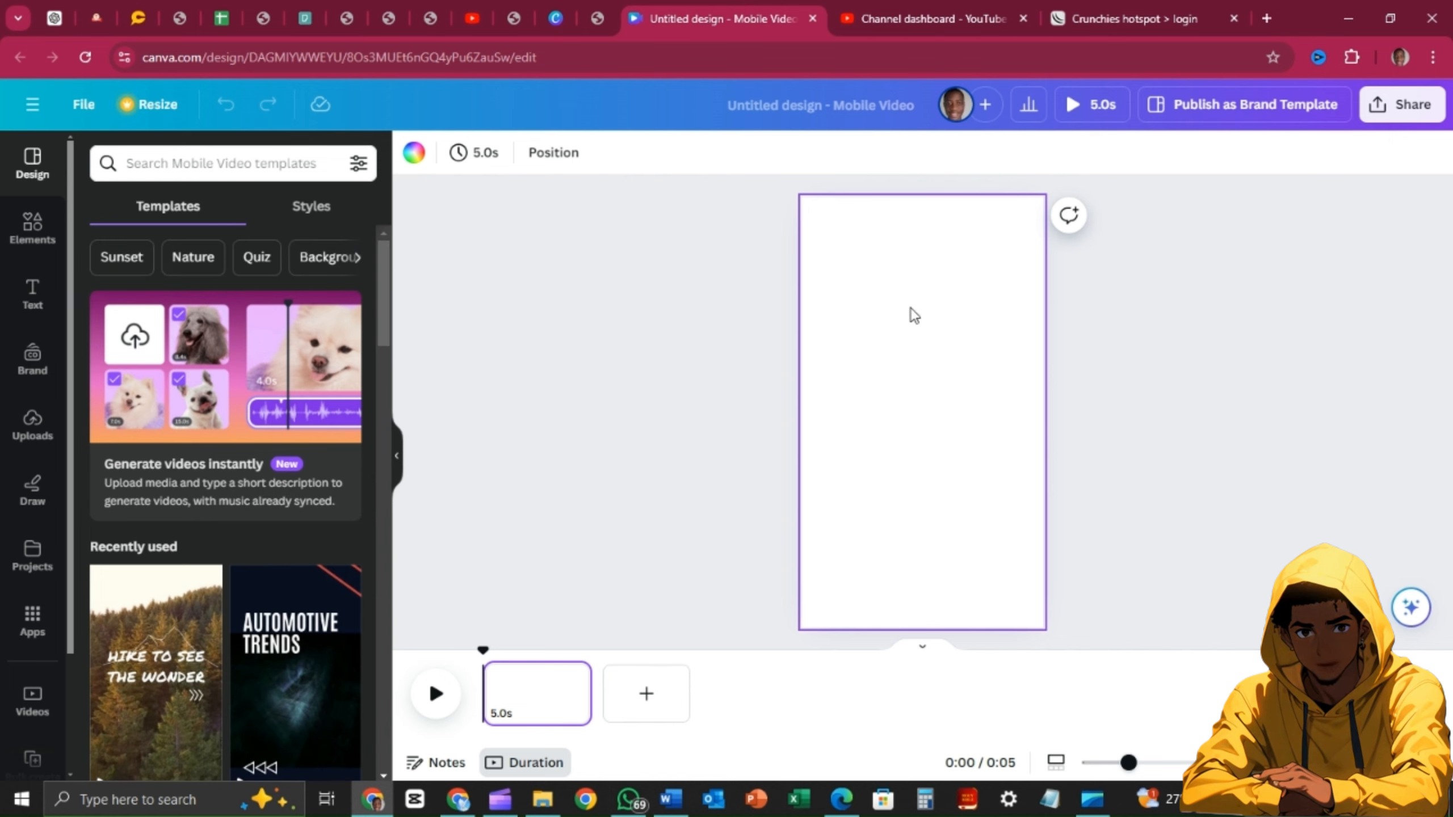
left_click(902, 360)
left_click(32, 623)
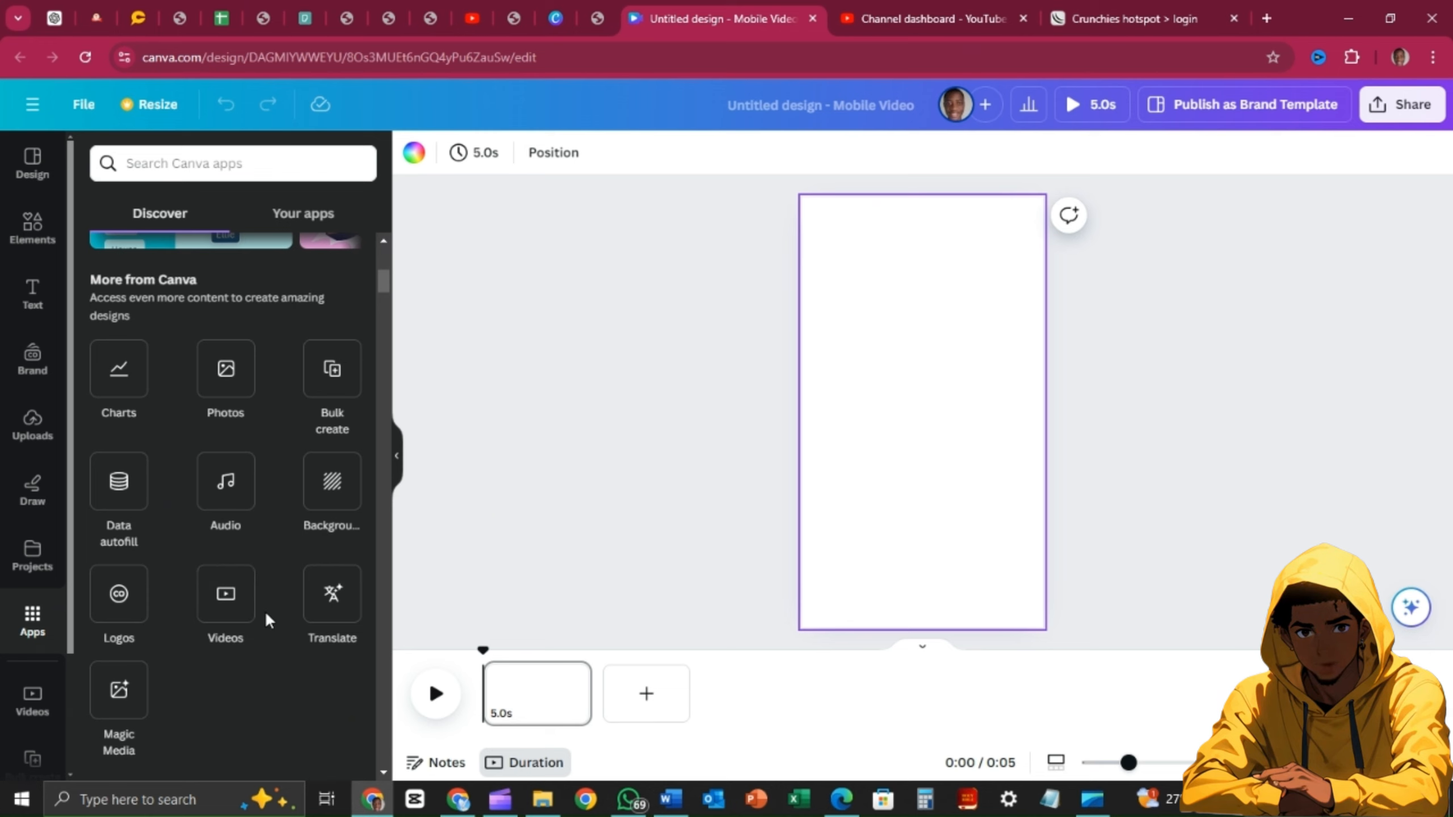
left_click(225, 598)
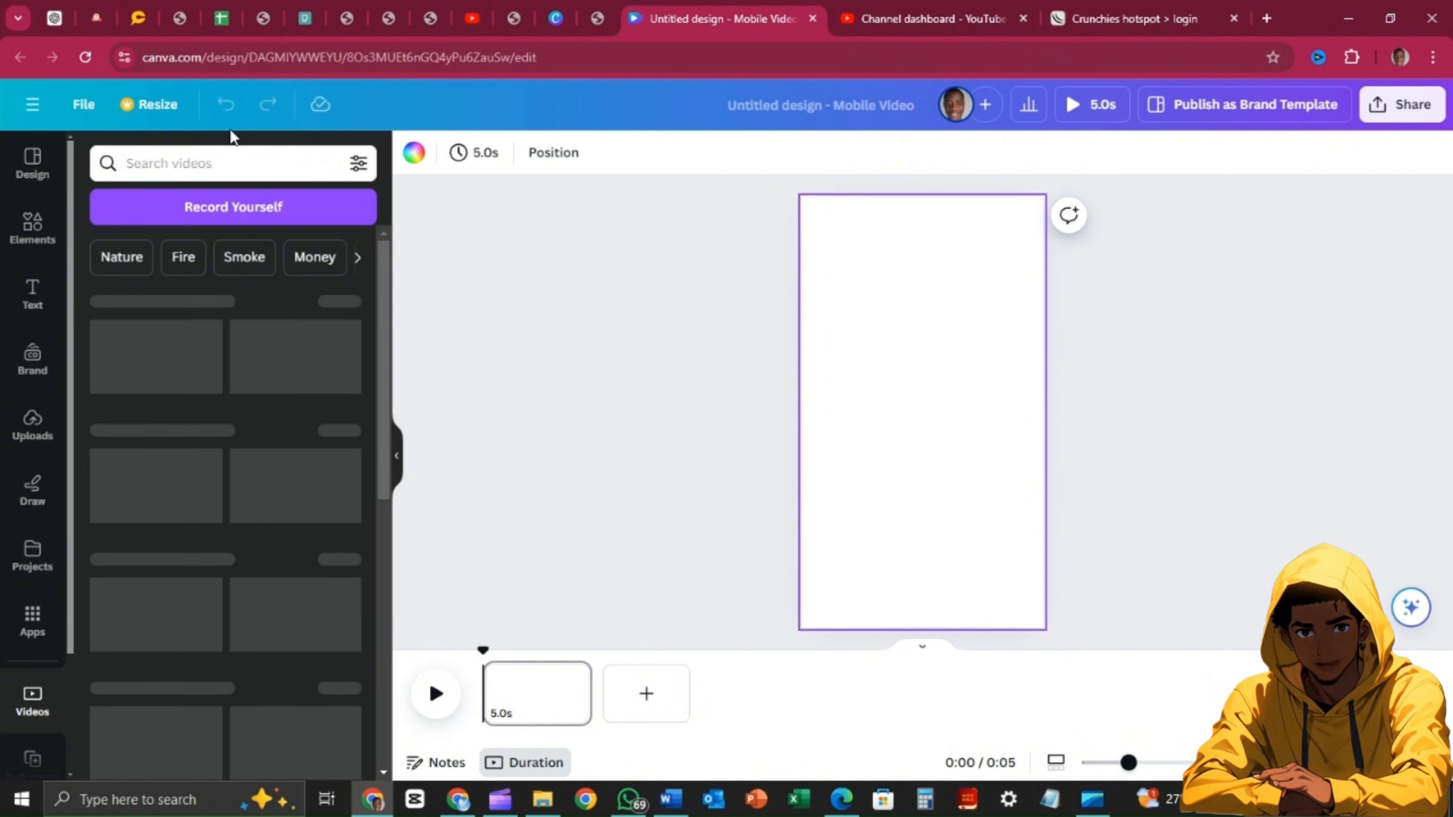
left_click(210, 164)
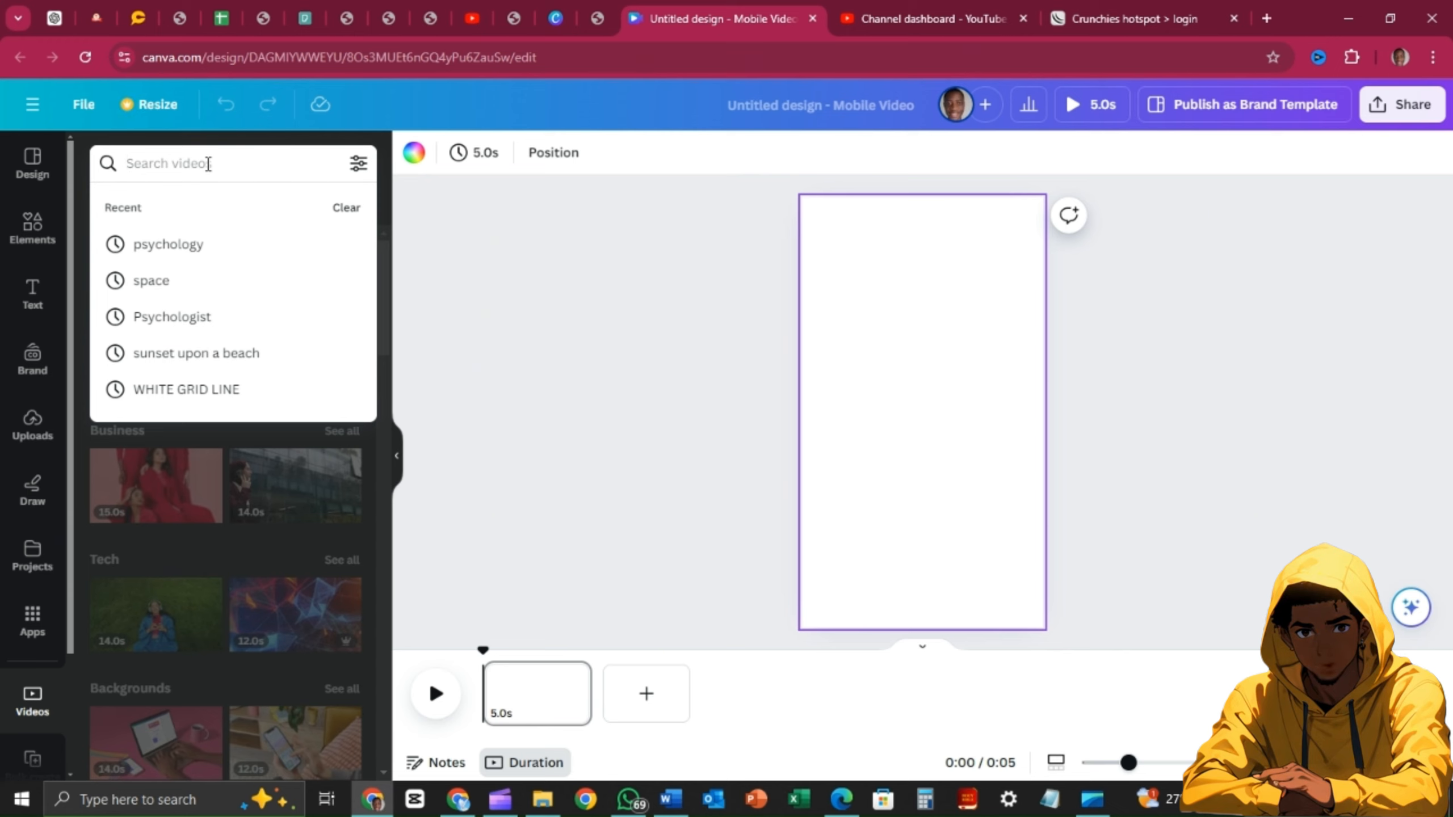
type("coan")
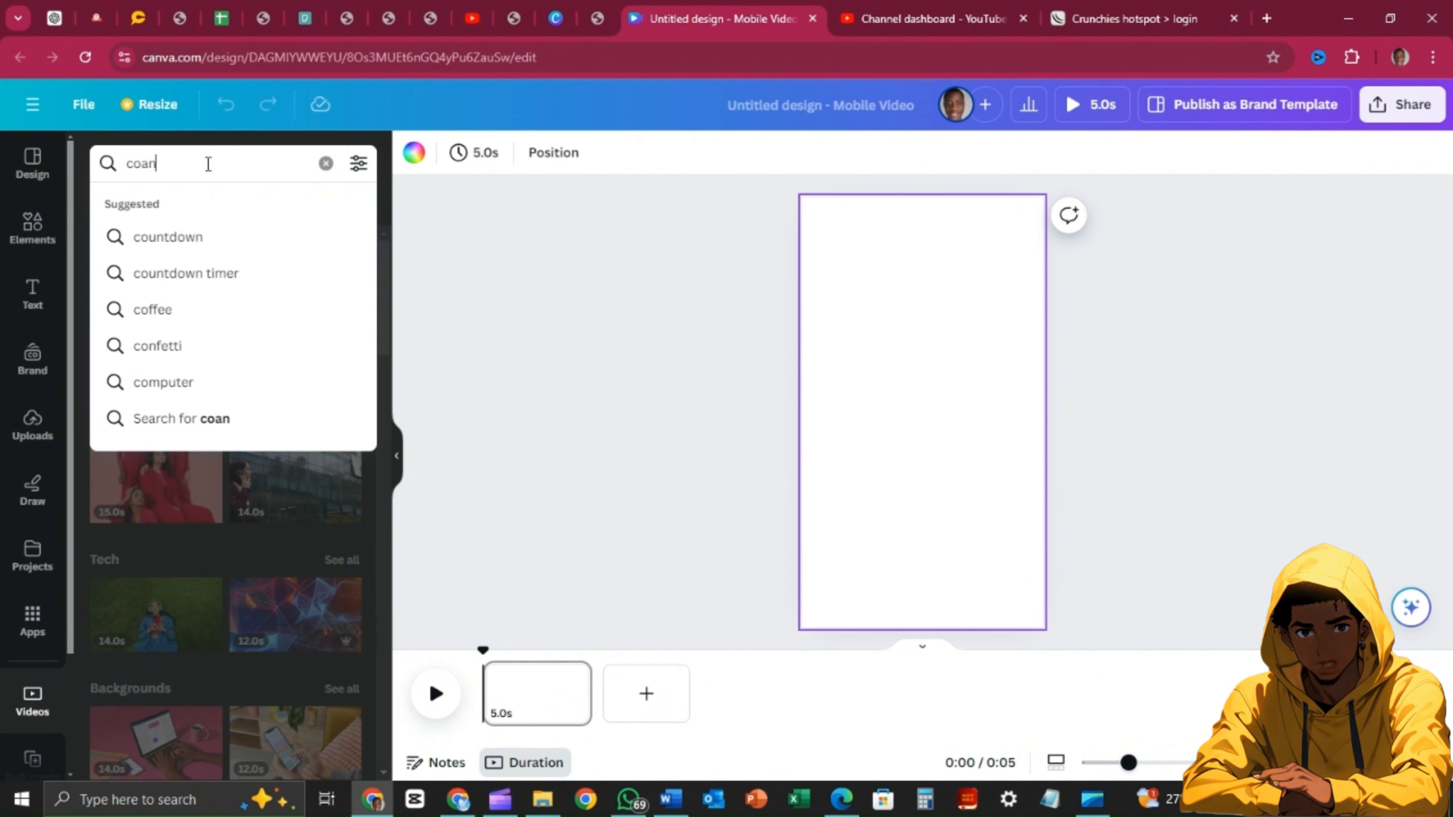
key("BackSpace")
key("BackSpace")
key("BackSpace")
key("BackSpace")
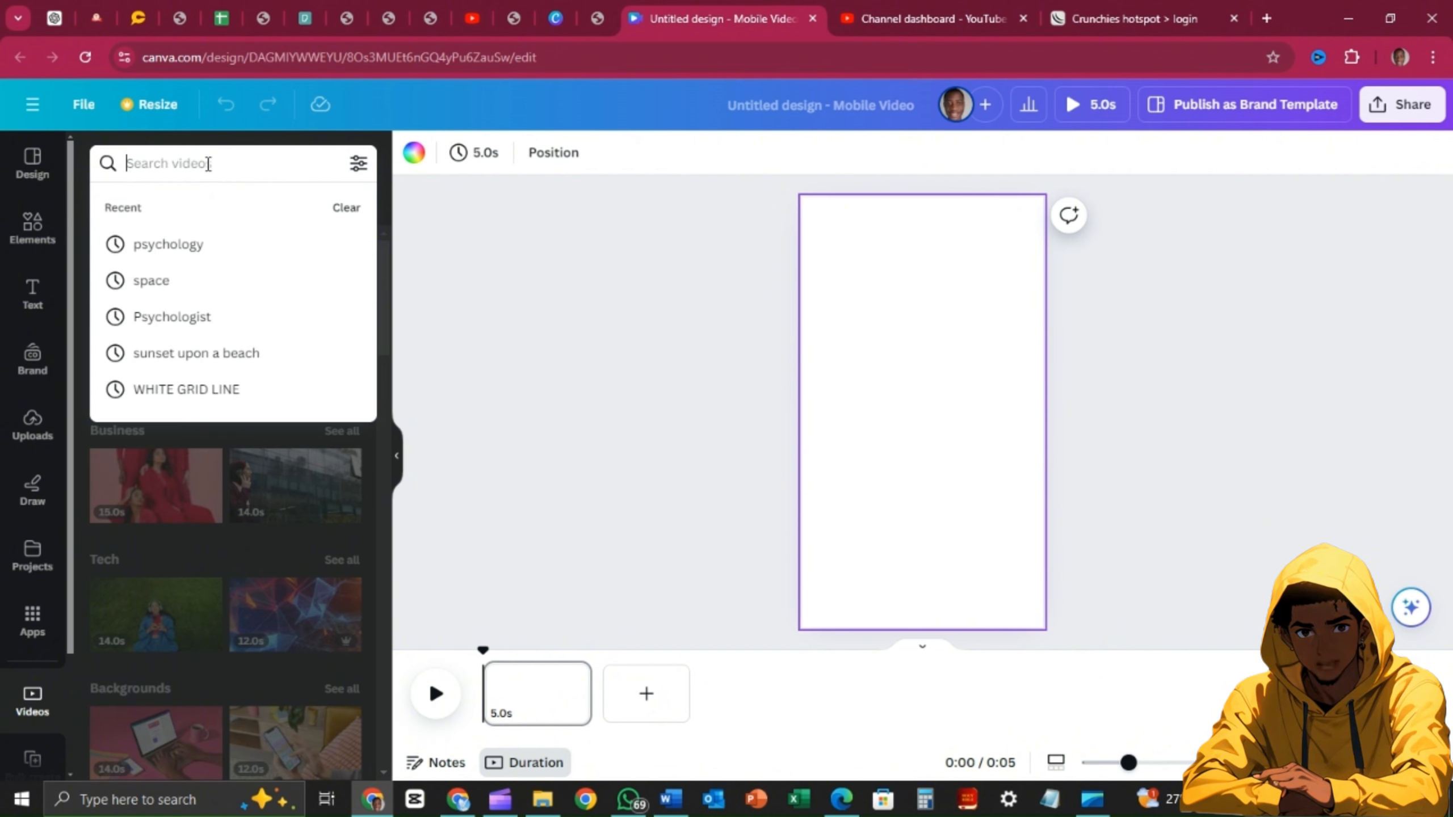
type("ocean,")
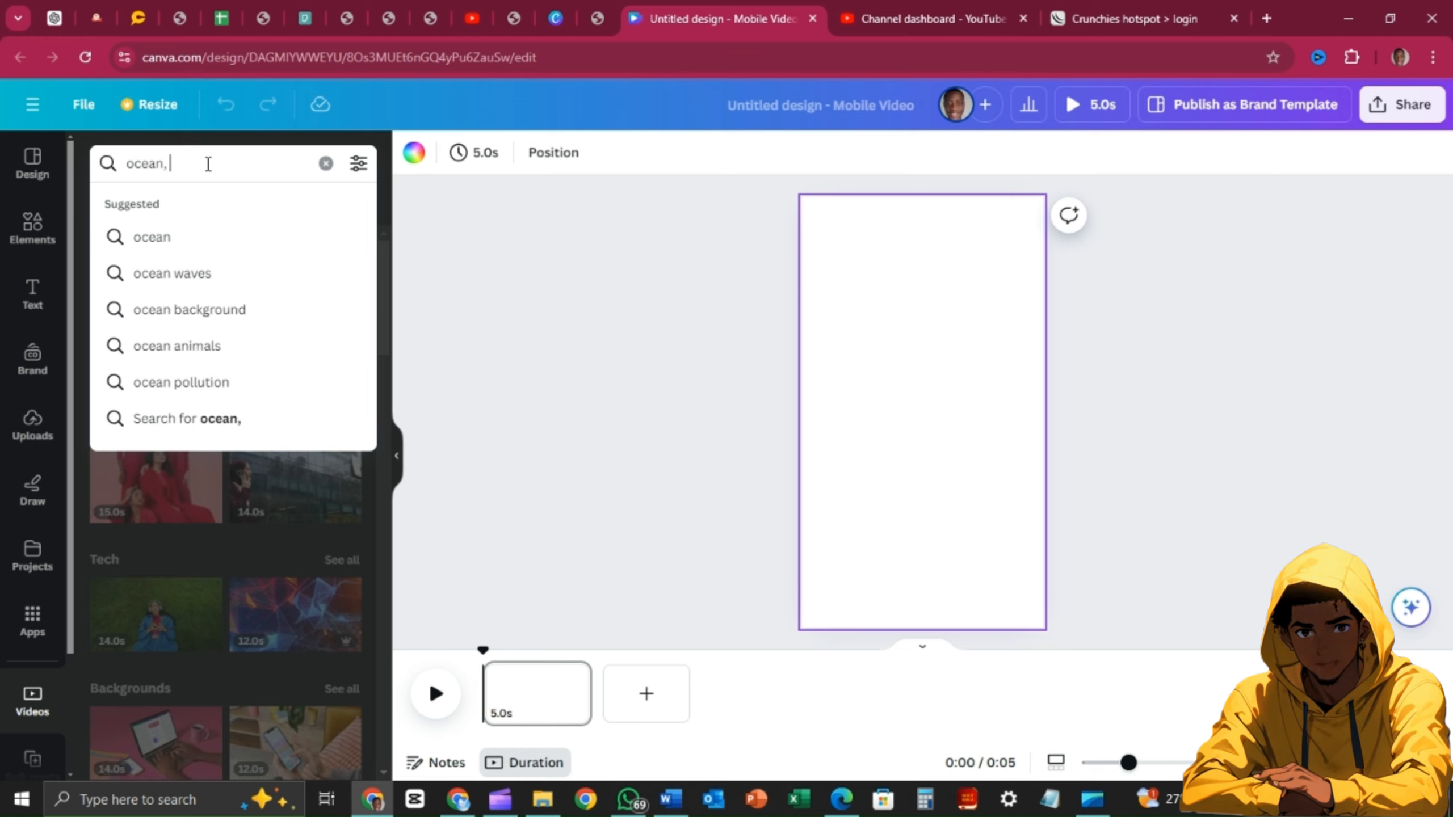
key("BackSpace")
key("BackSpace")
key("BackSpace")
key("BackSpace")
key("BackSpace")
key("BackSpace")
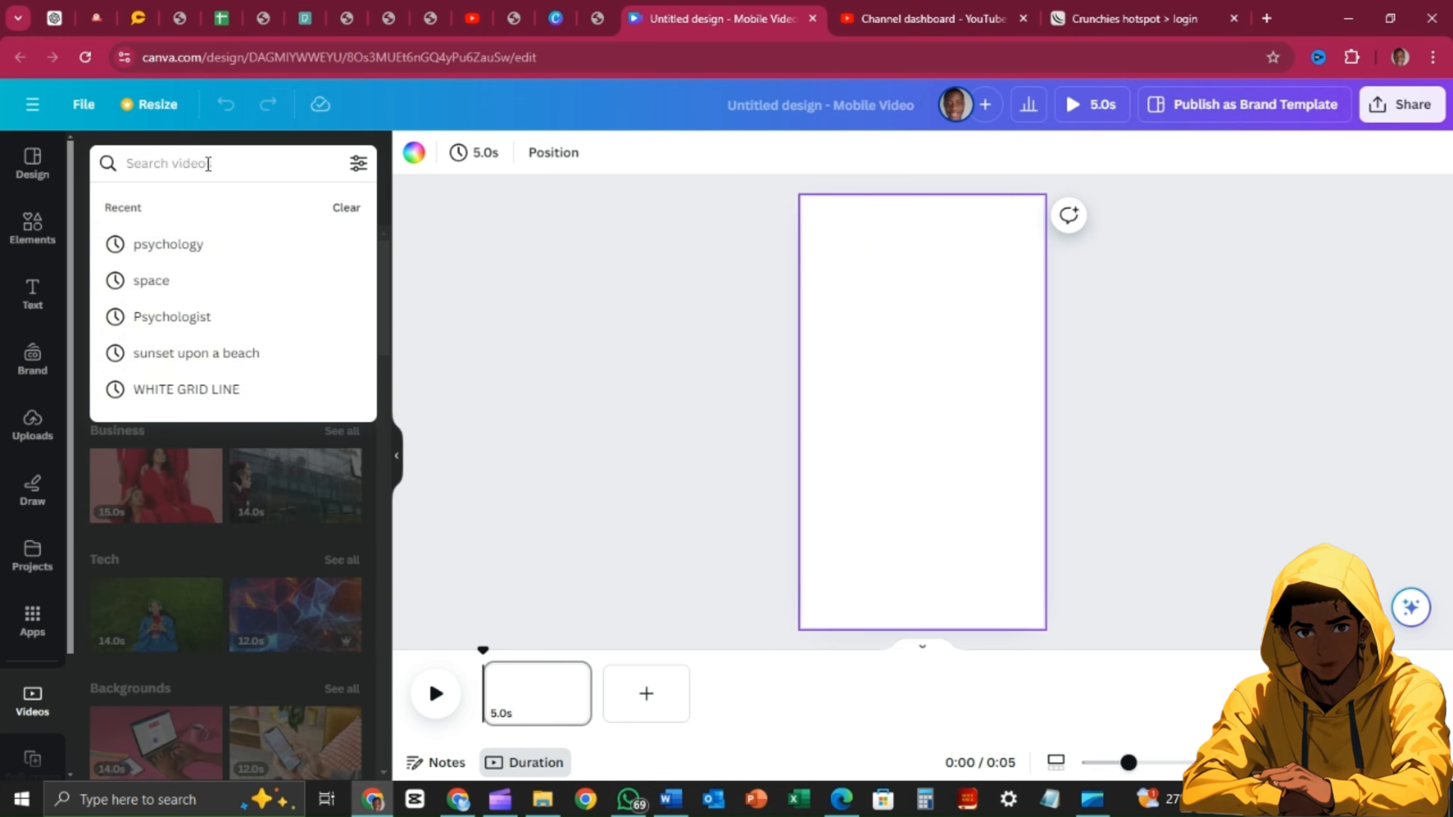
Search the video library for "space"
type("spce")
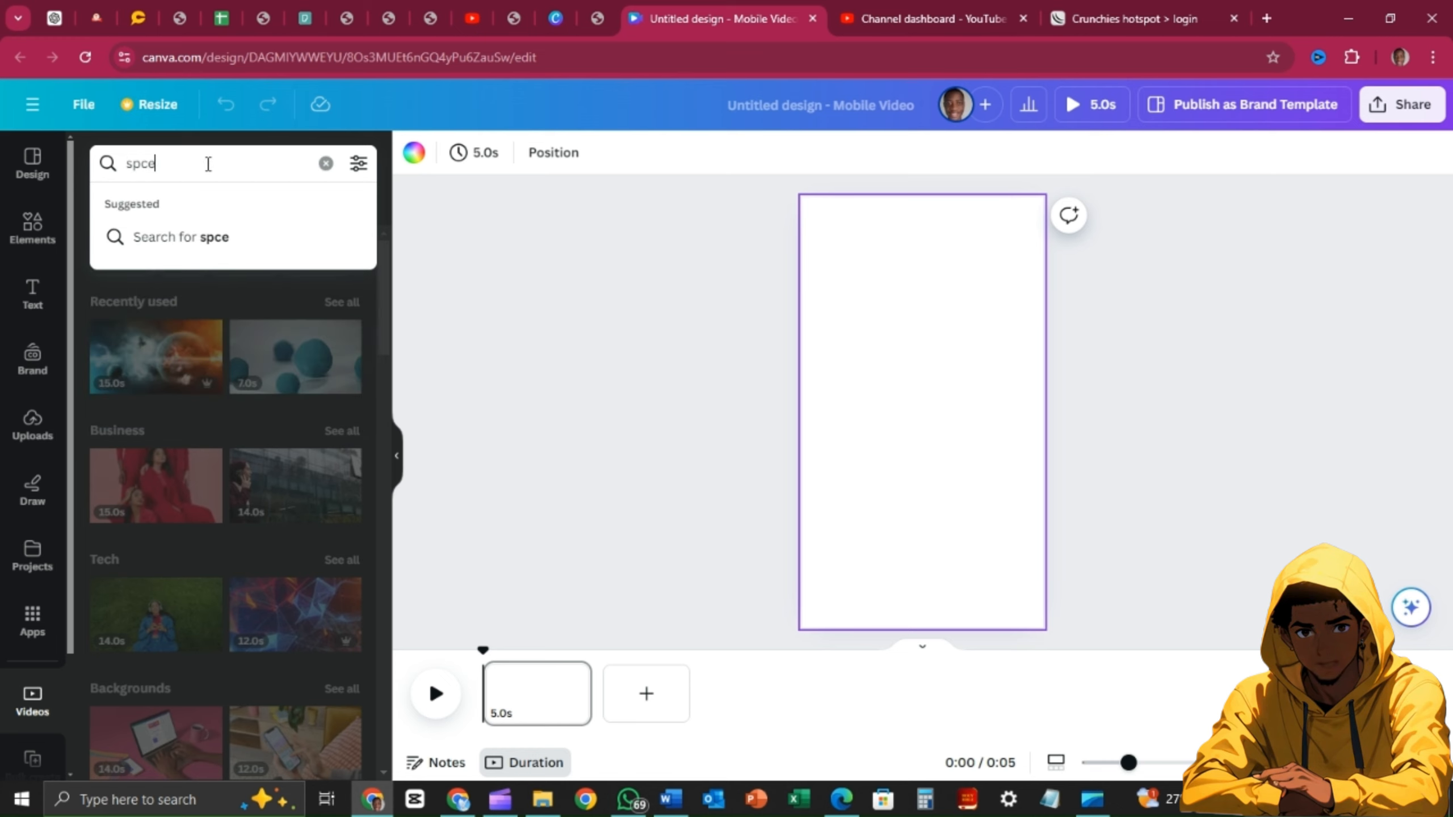
key("BackSpace")
key("BackSpace")
type("ace")
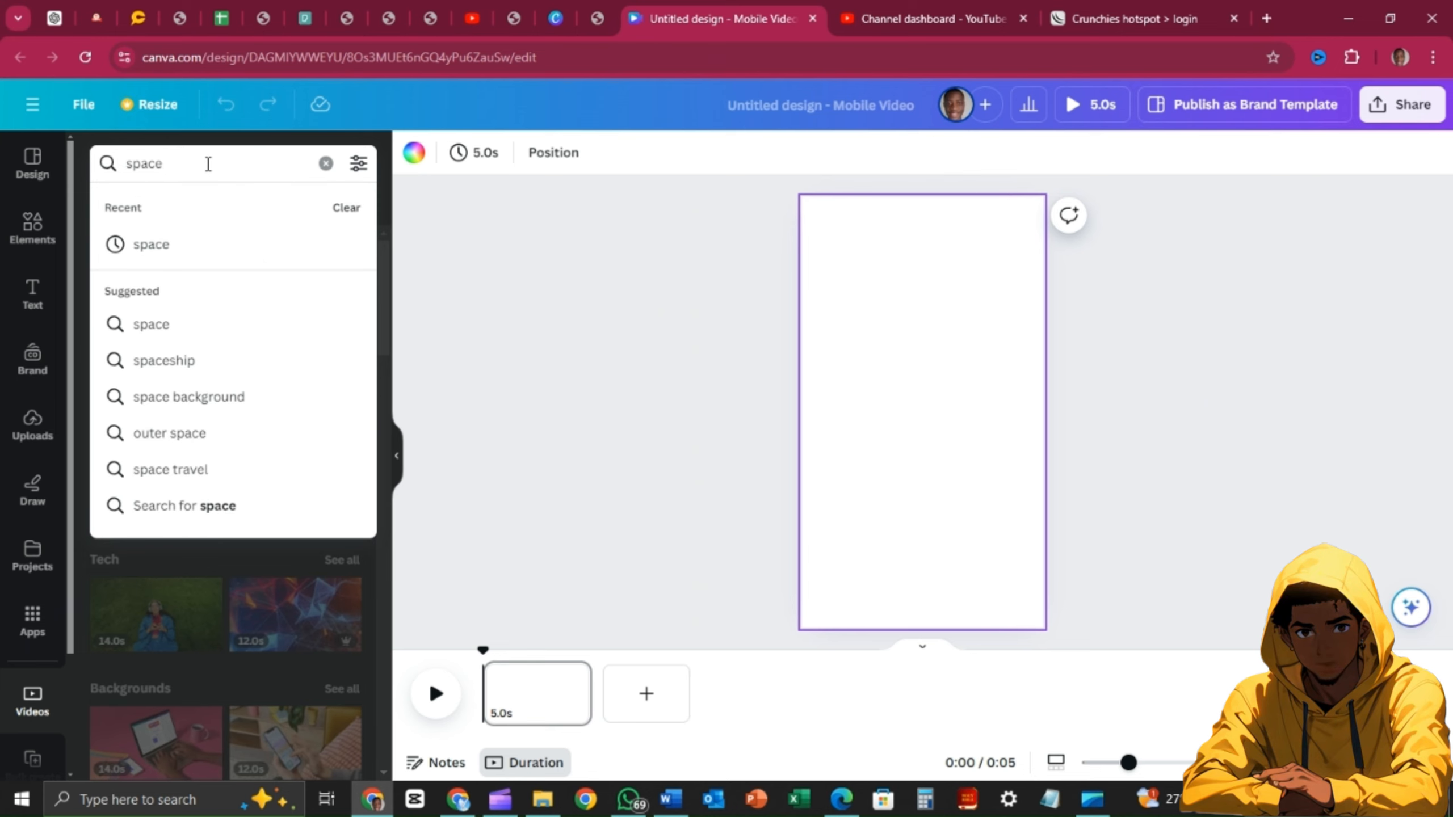
key("Return")
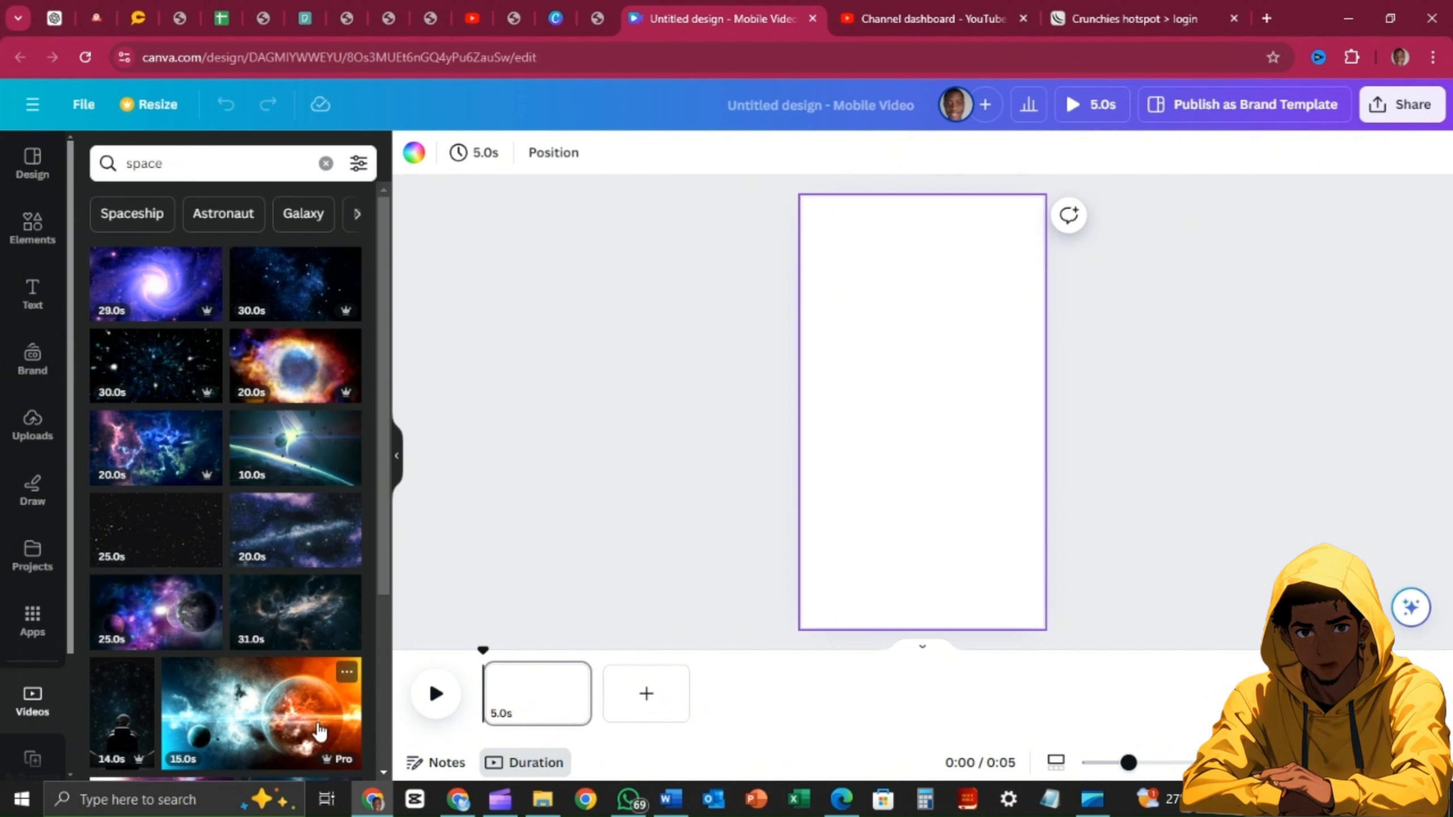
Add the 15-second video of the blue nebula and fiery orange planet to the blank page
scroll(319, 732, "down", 2)
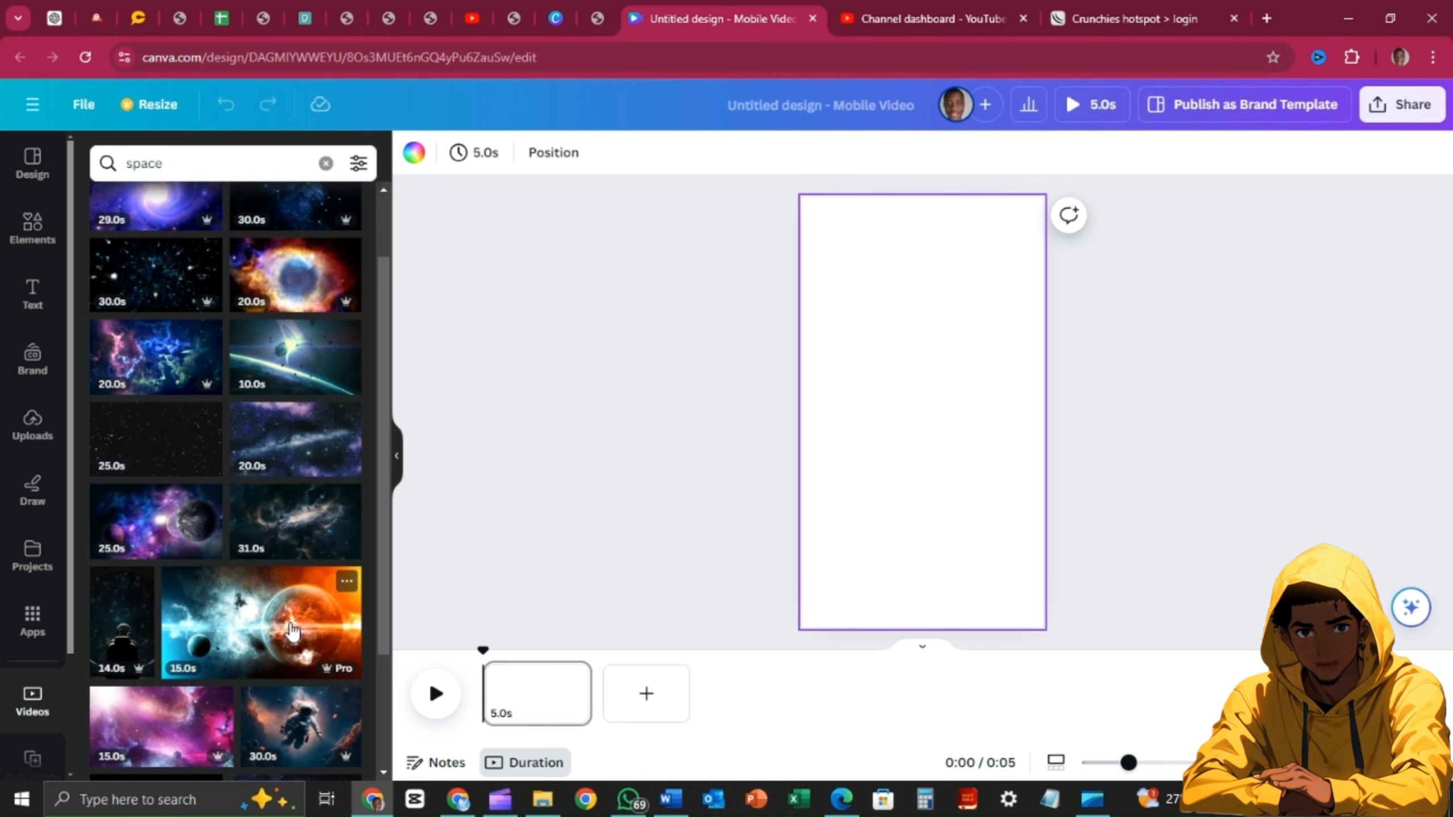
scroll(291, 630, "down", 2)
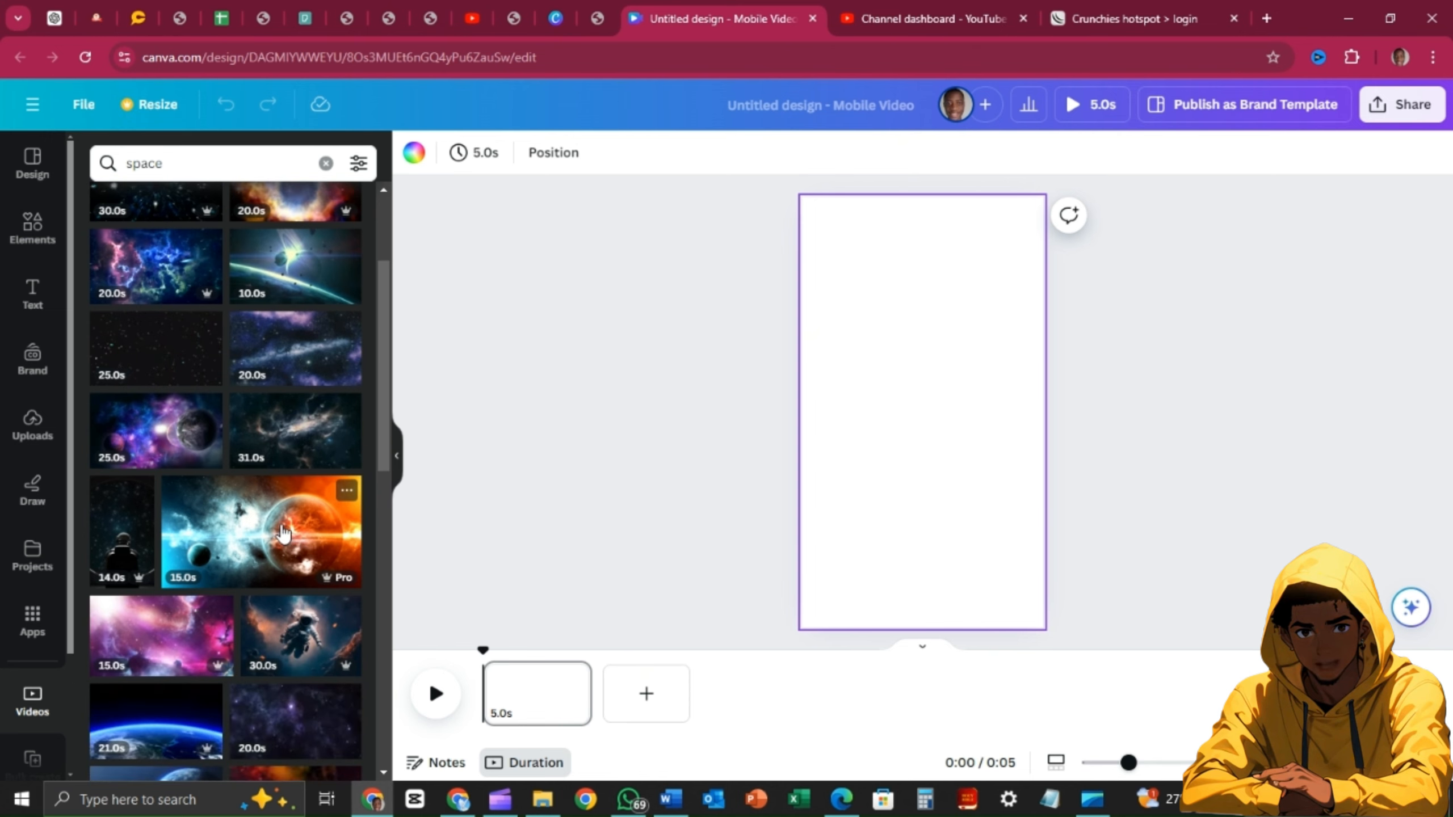
left_click(283, 534)
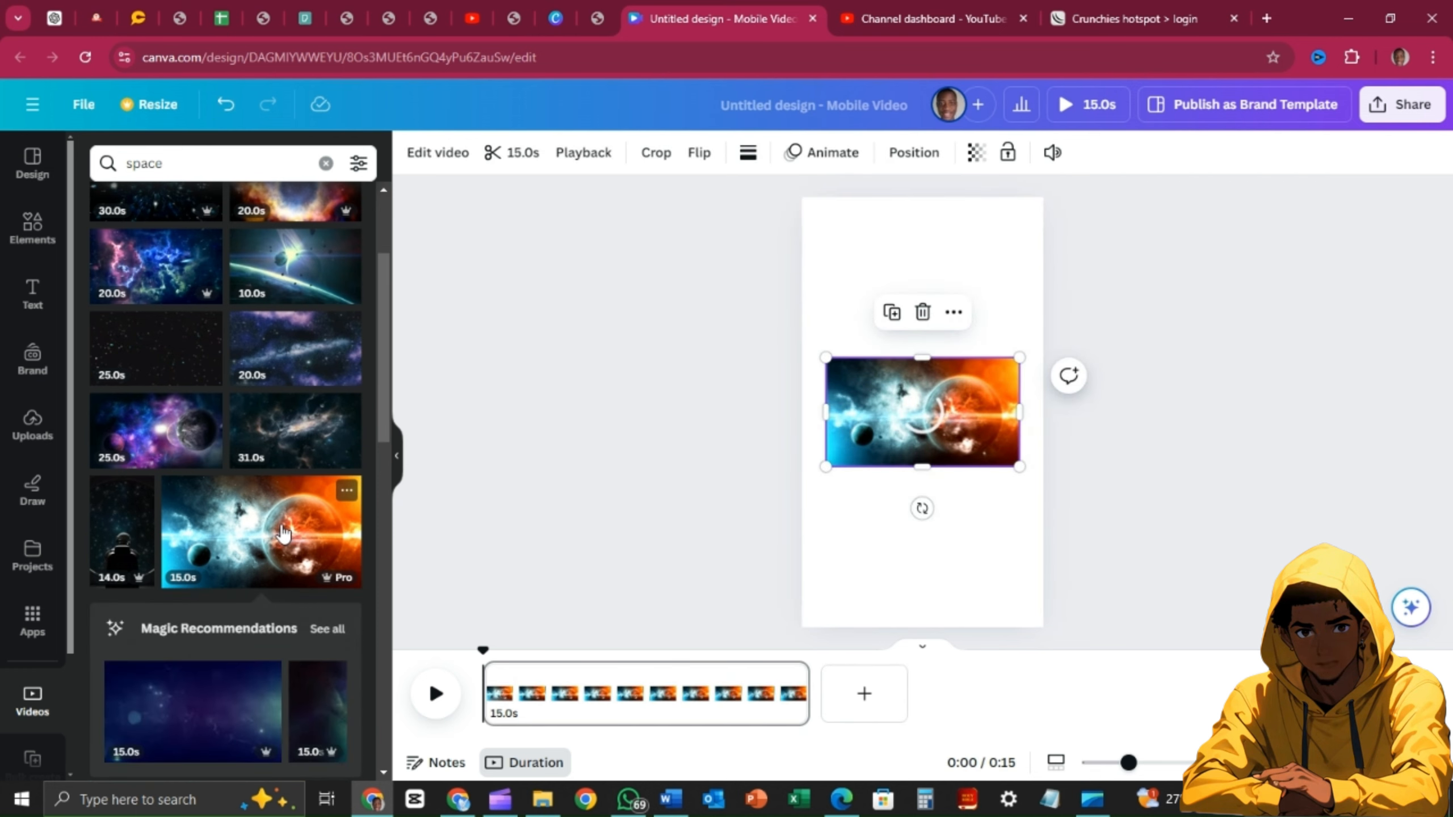
Align the space video with the page's top-left corner and stretch it to the right and bottom edges so it fills the page
mouse_move(892, 370)
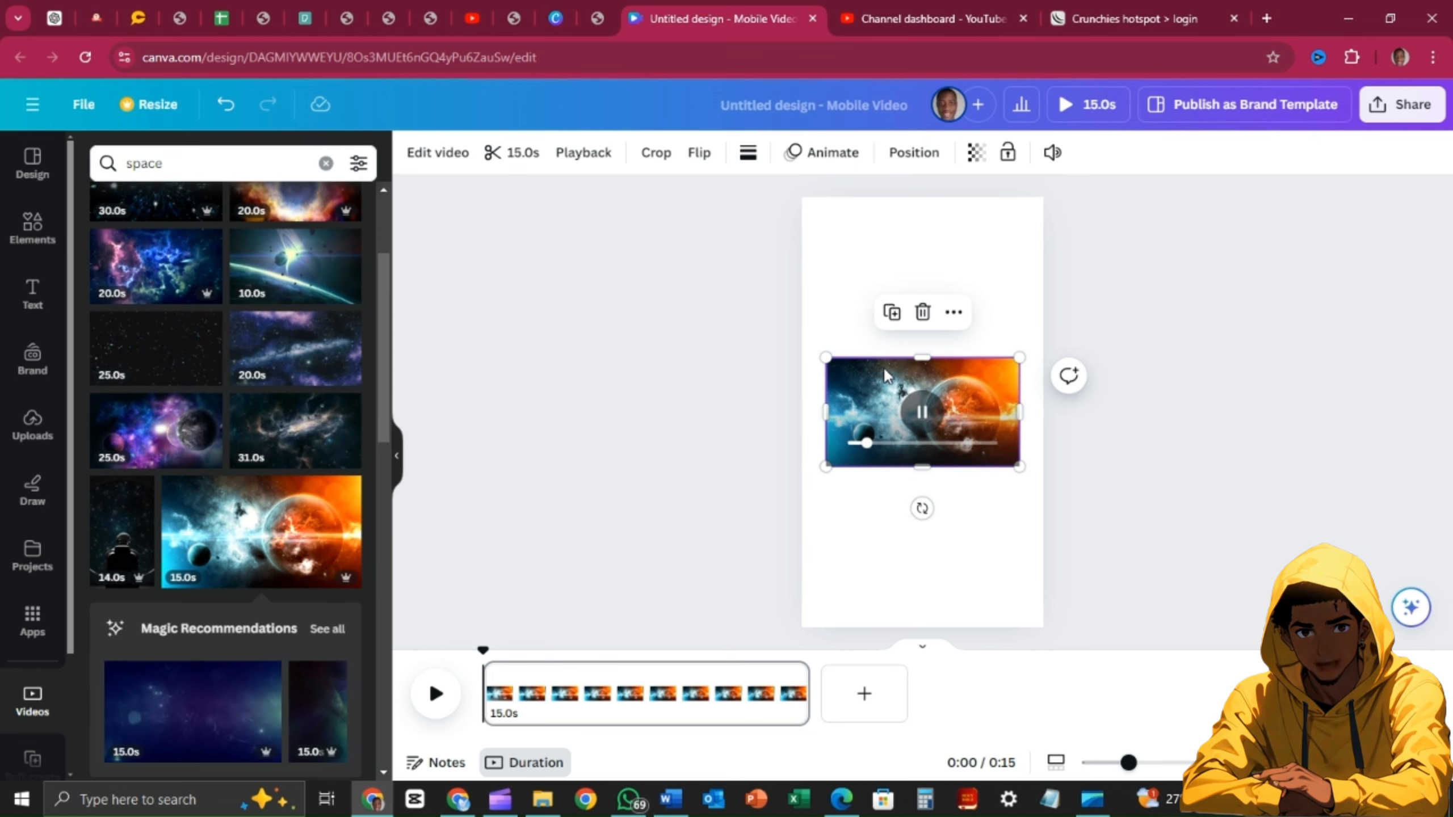
left_click_drag(883, 365, 852, 210)
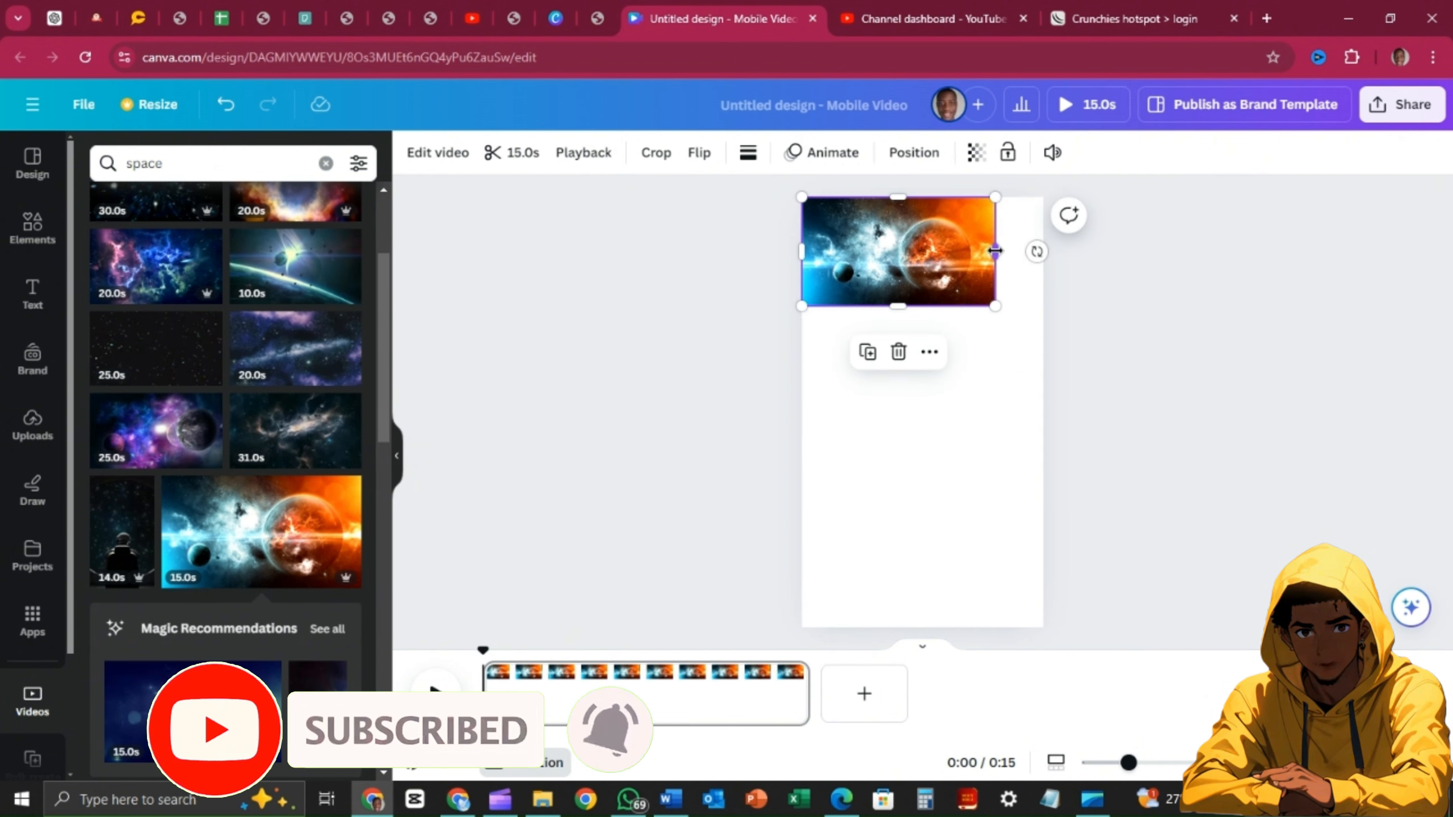
left_click_drag(996, 250, 1042, 266)
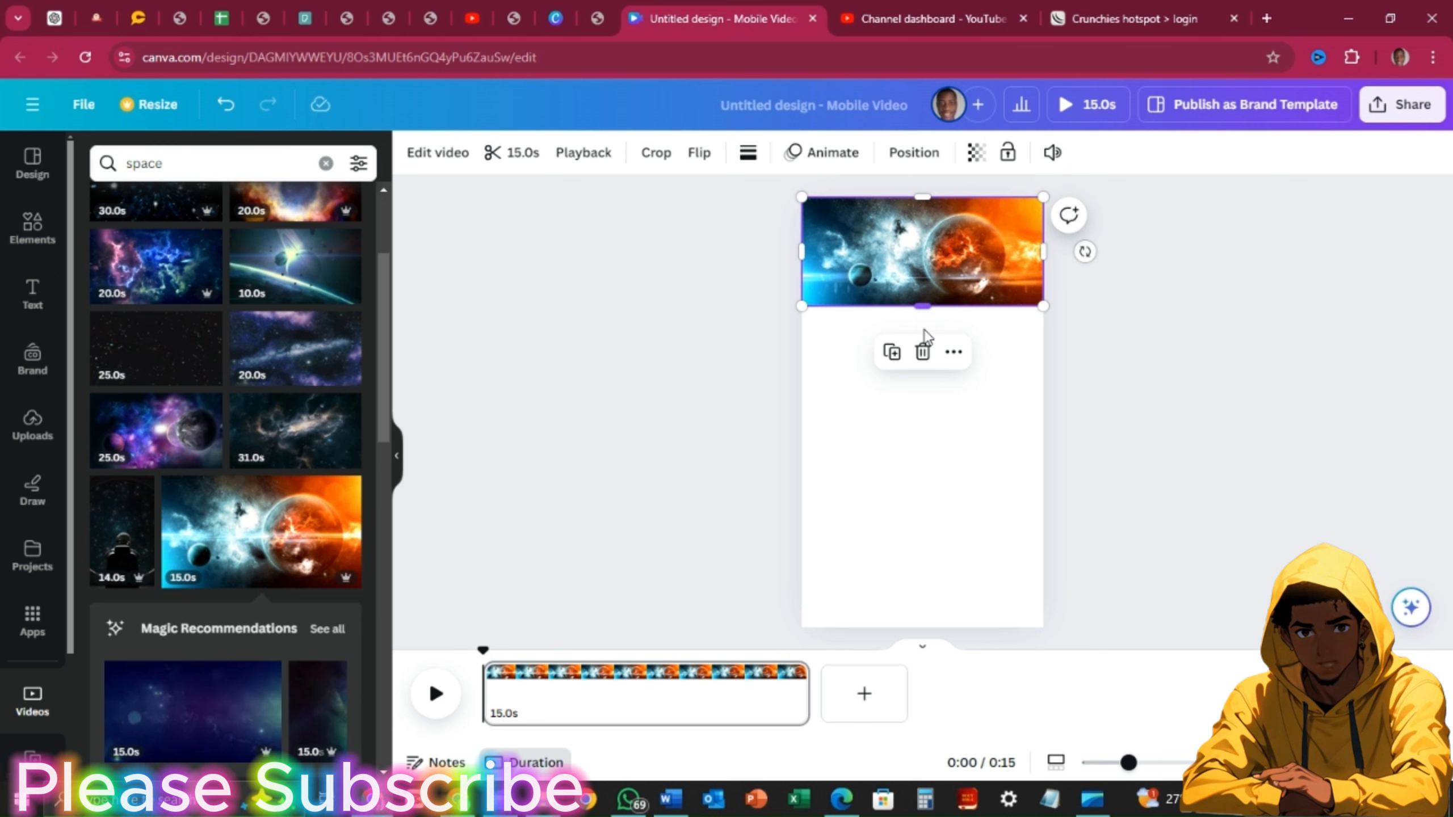
left_click_drag(921, 310, 907, 629)
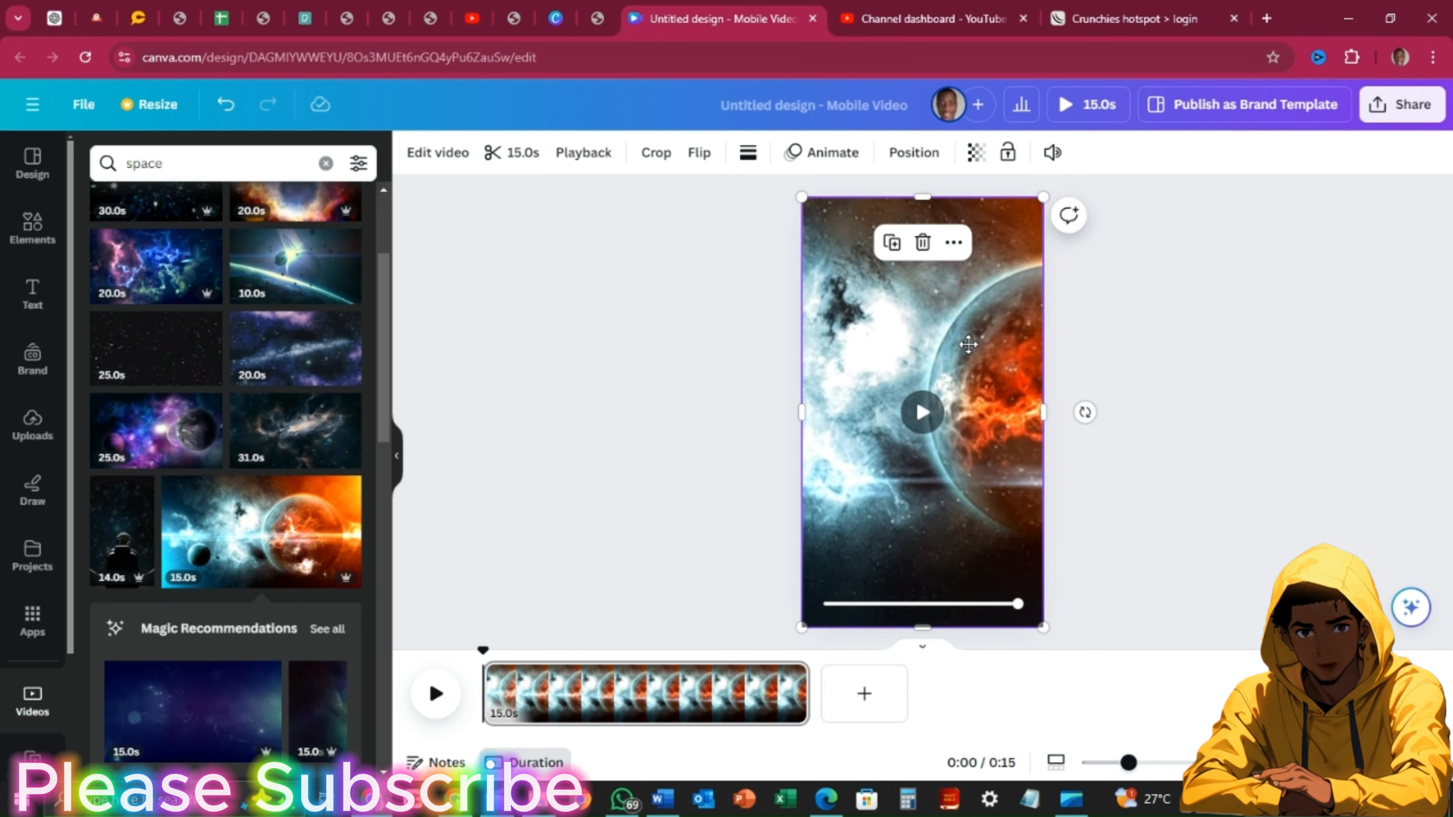
Shift the space video left to centre the orange planet and widen it back to the page's right edge, about 1,476 × 1,920
left_click_drag(964, 338, 902, 343)
left_click_drag(978, 410, 1039, 410)
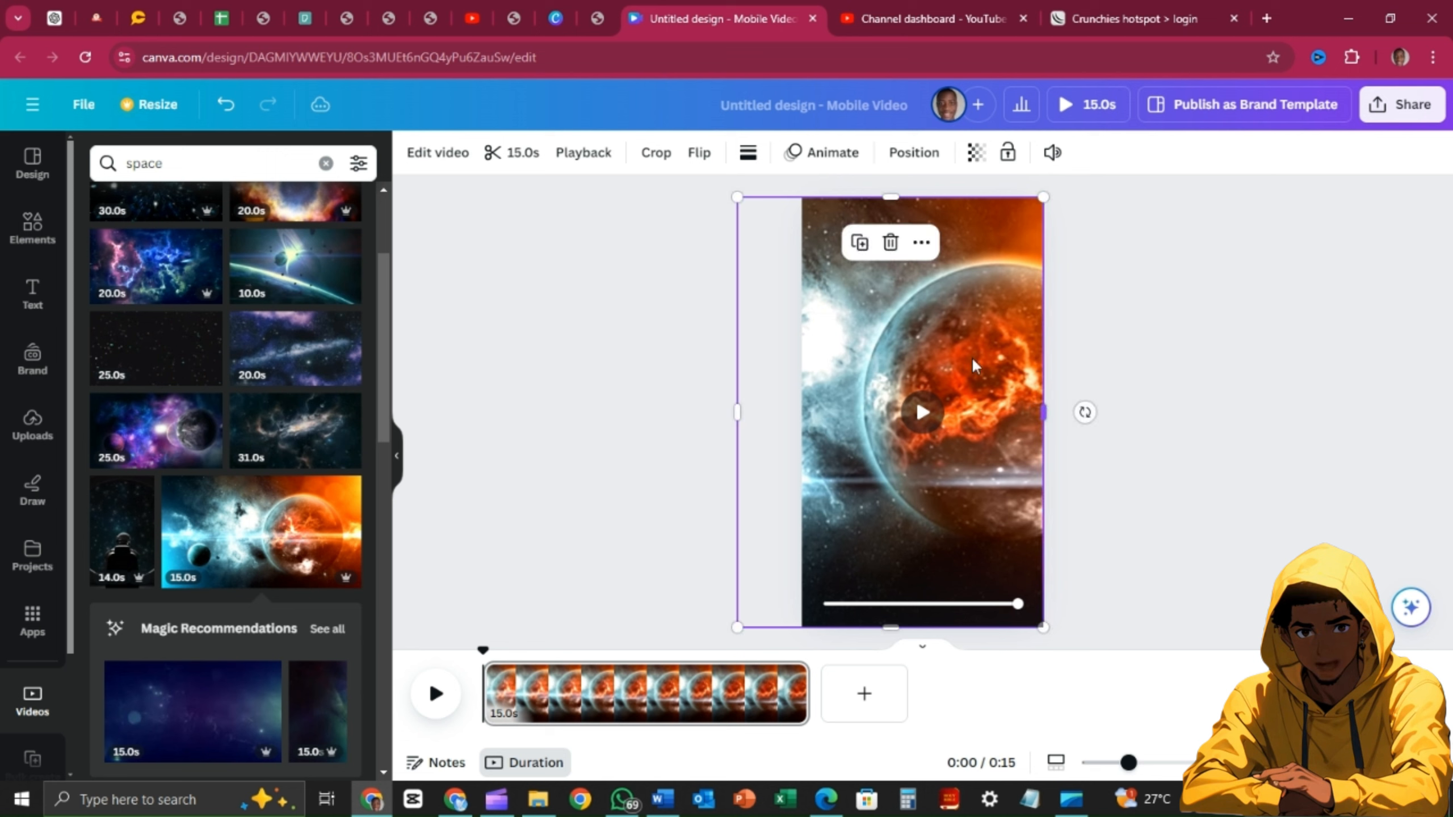
left_click_drag(969, 355, 944, 355)
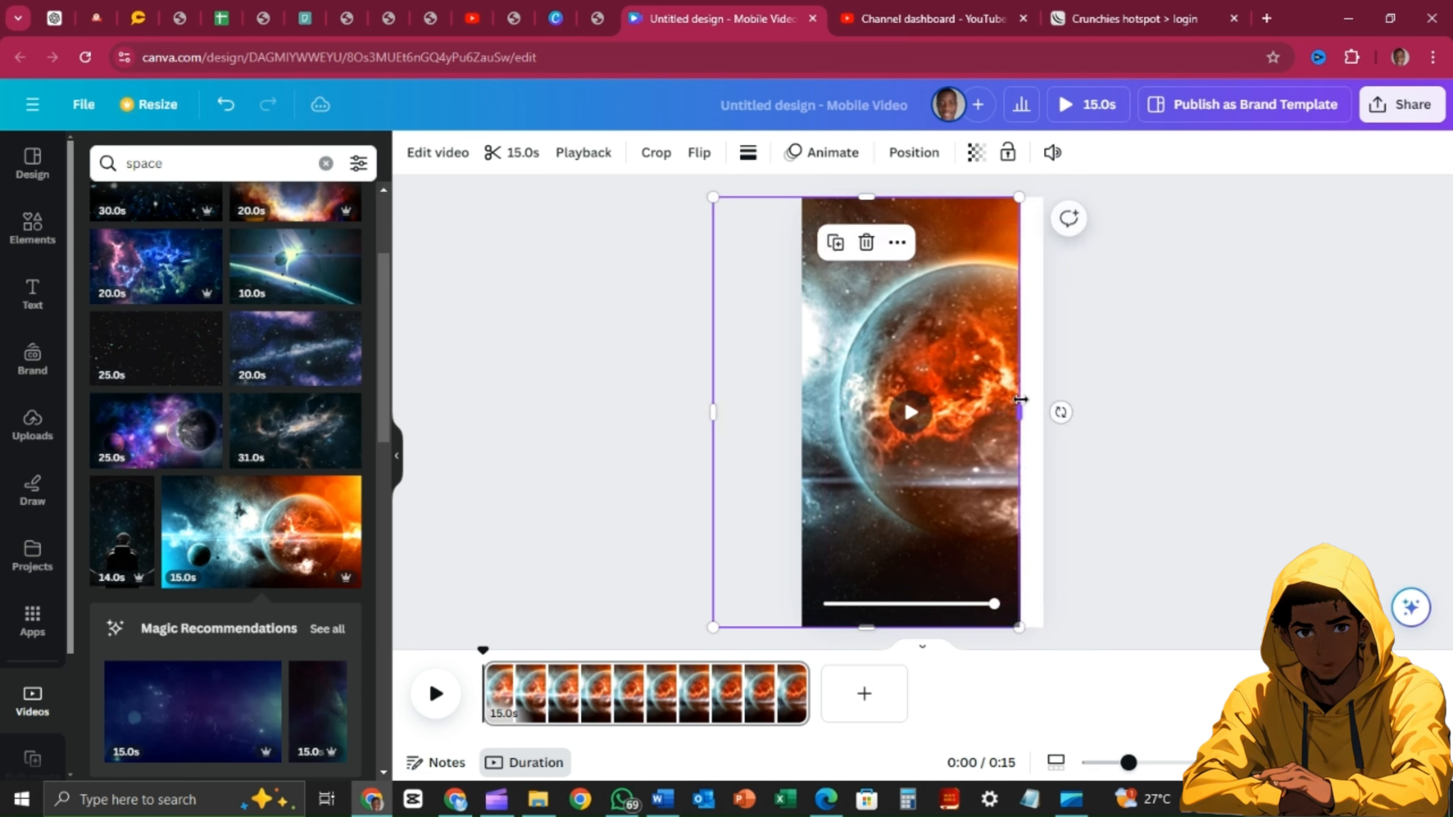
left_click_drag(1021, 410, 1054, 411)
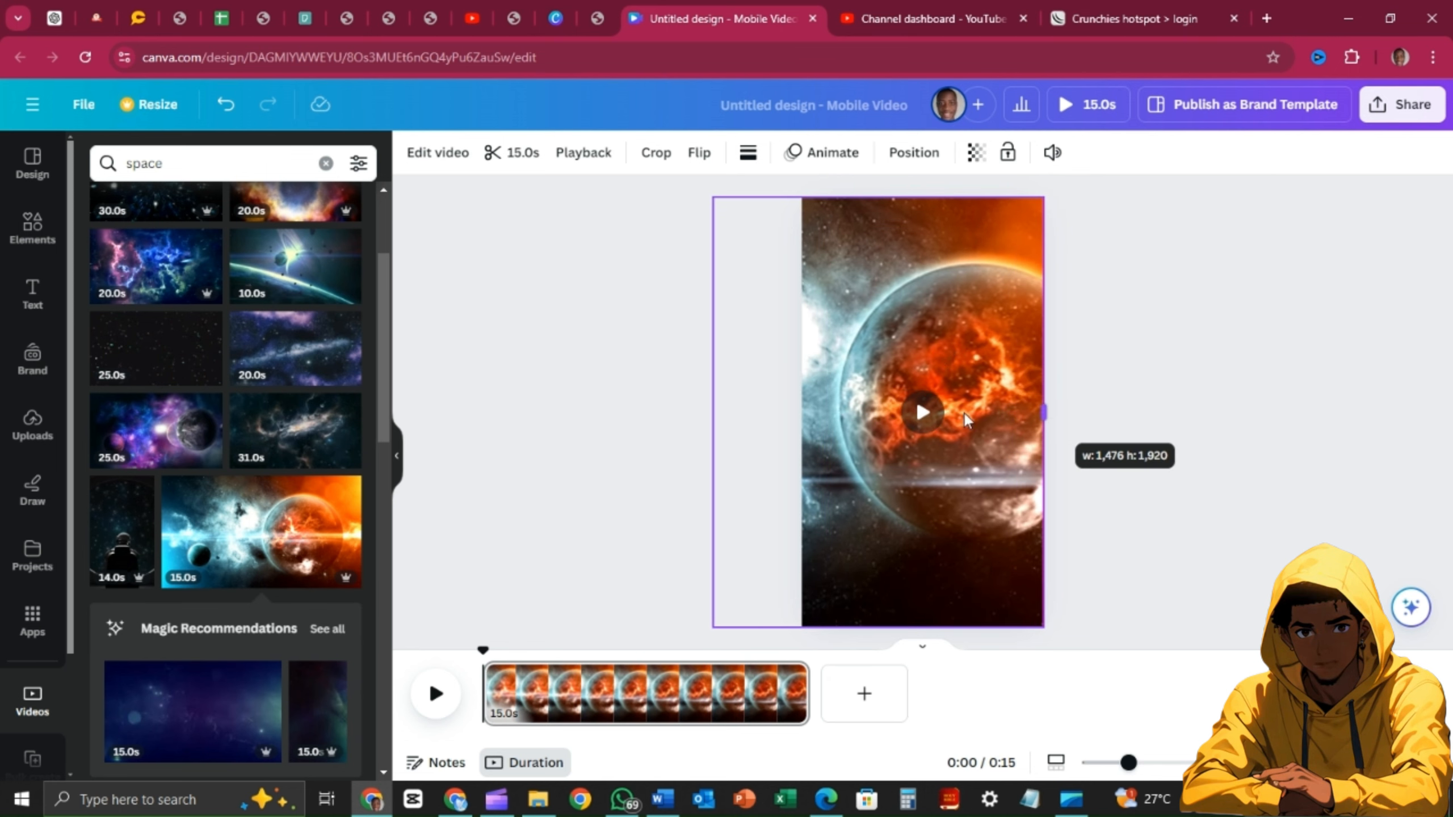
Crop the space video's overhang so its left edge meets the page's left edge
left_click_drag(966, 420, 965, 419)
left_click_drag(716, 412, 799, 421)
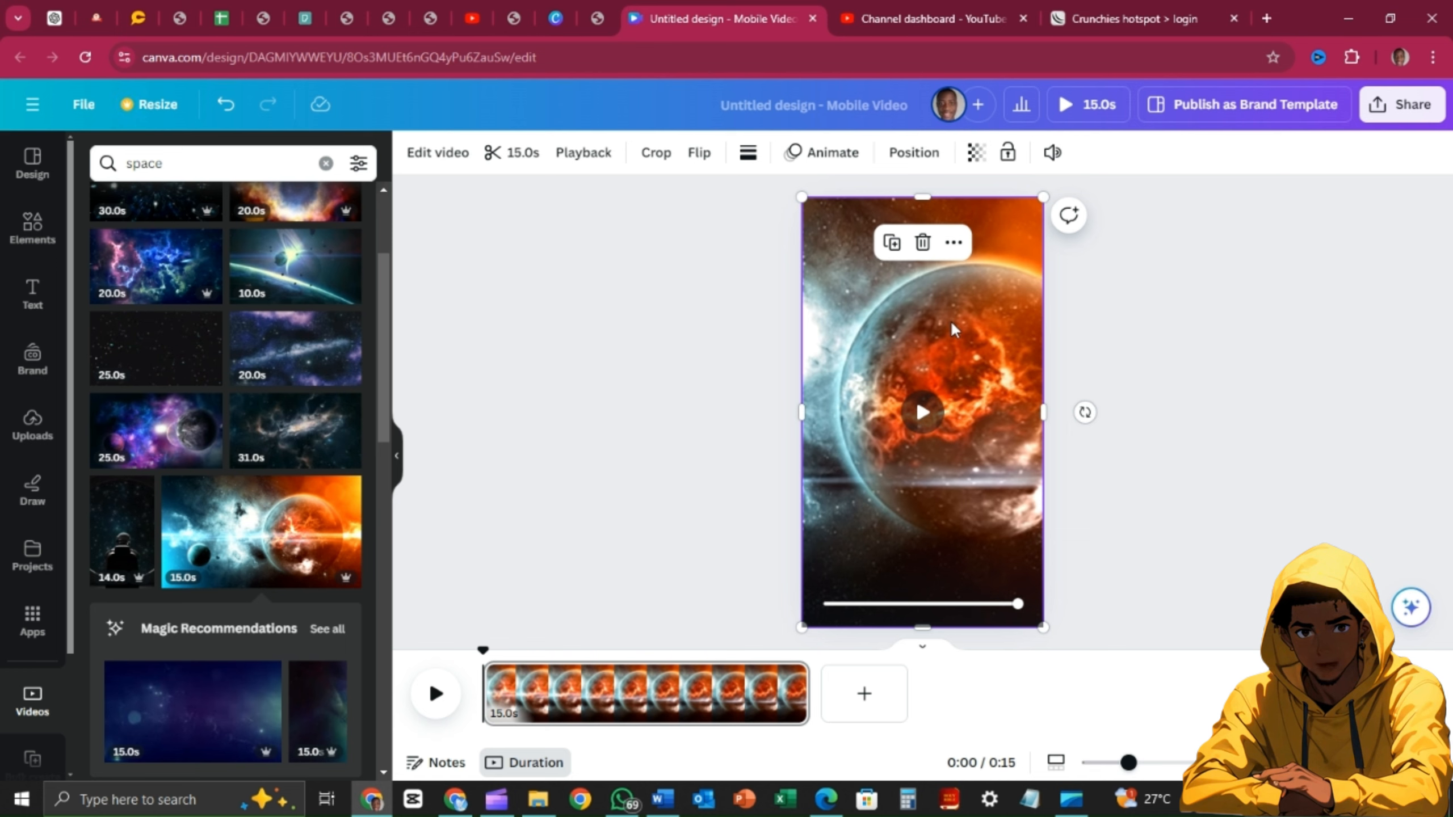
left_click(729, 319)
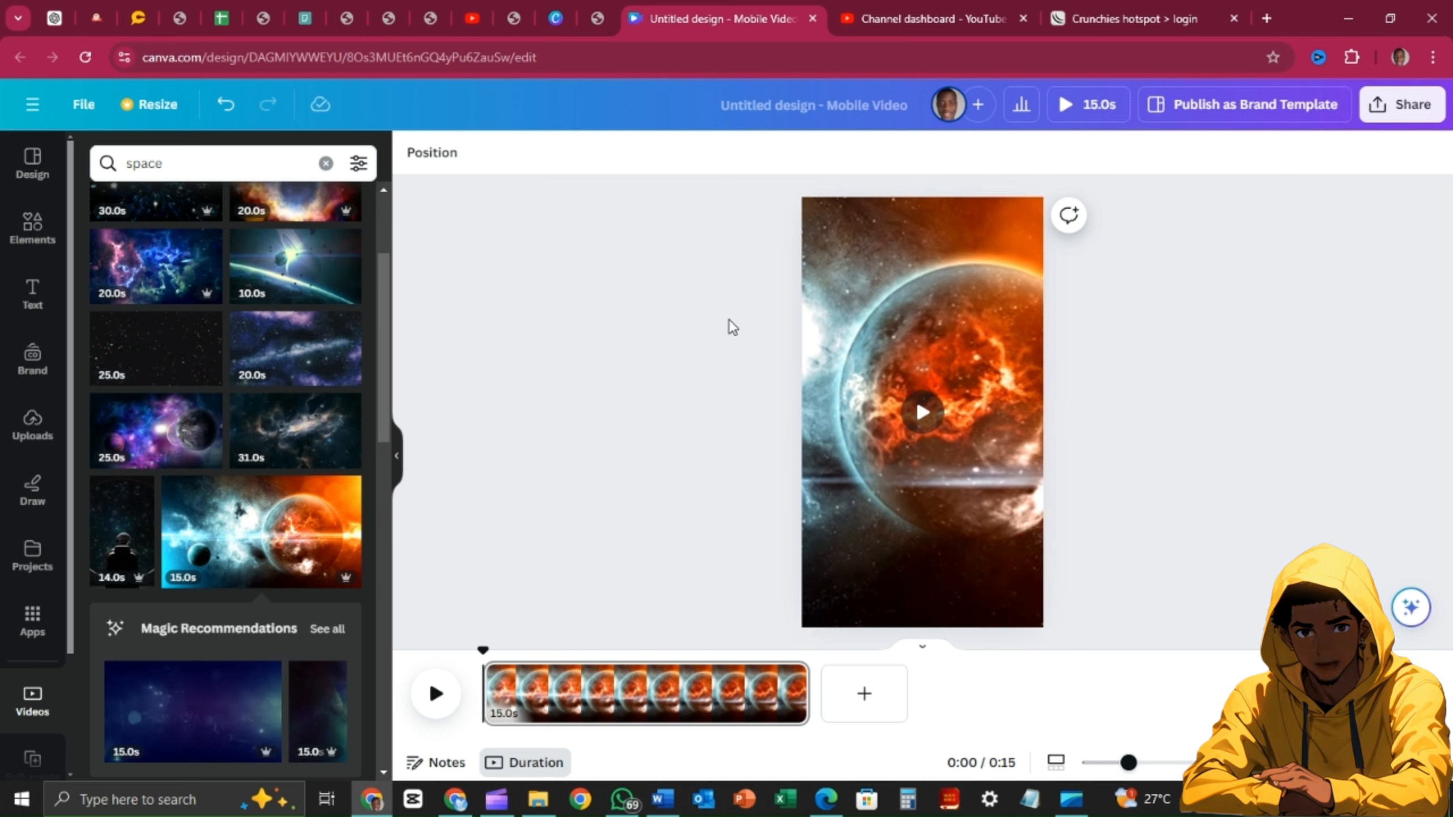
Trim the page holding the space video to a duration of 7.0 seconds
left_click(903, 294)
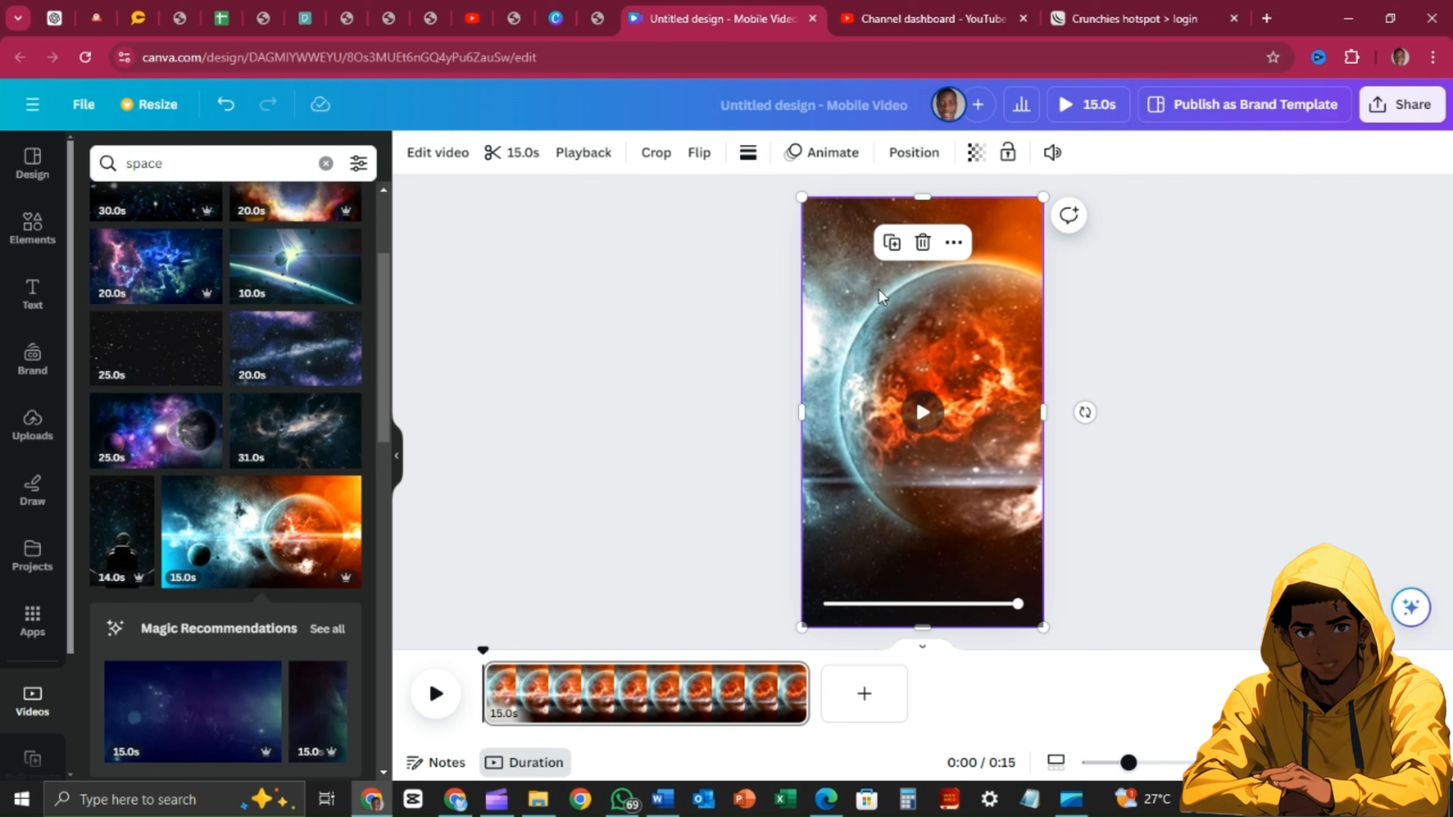
left_click(686, 336)
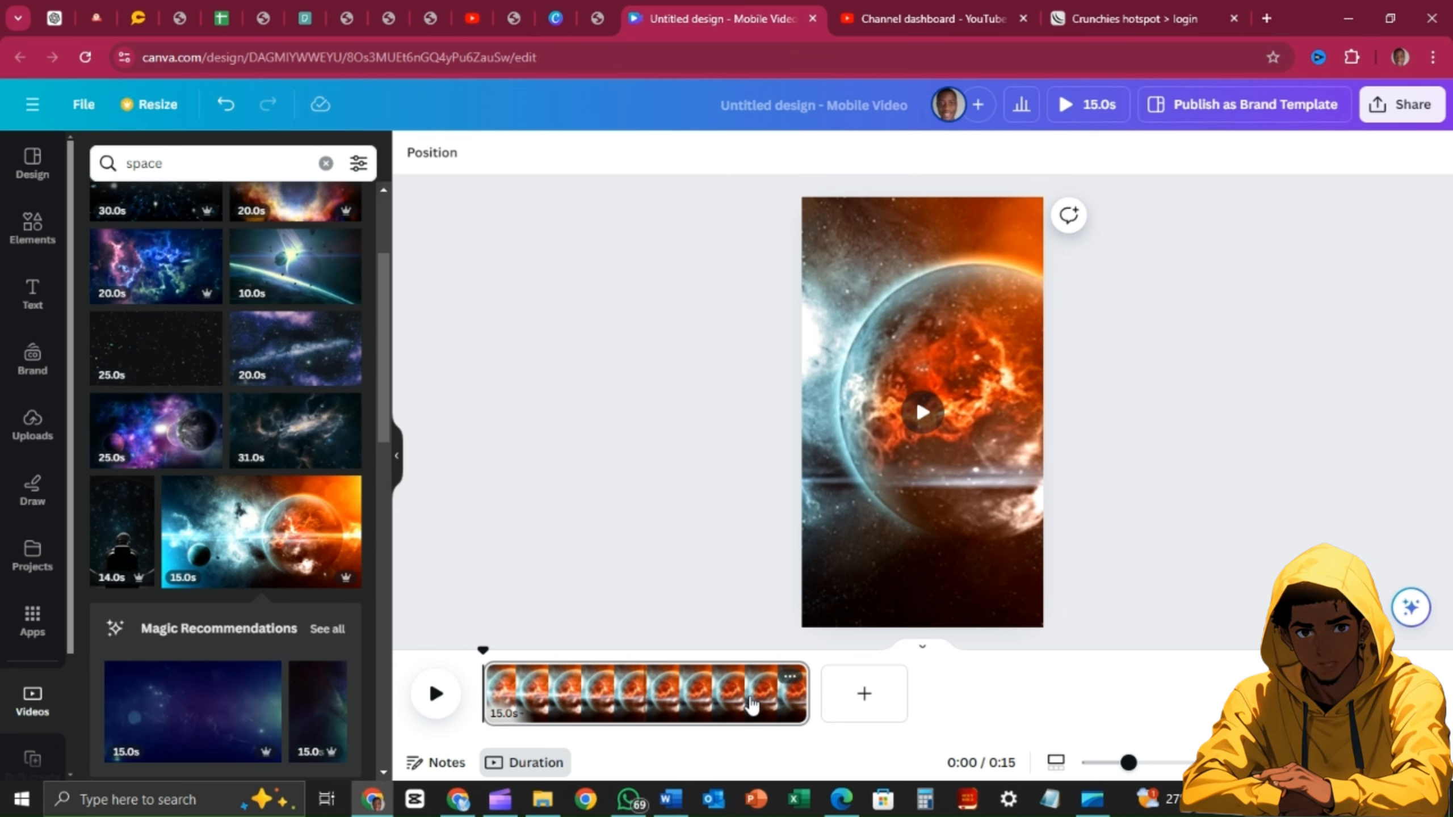
left_click_drag(804, 695, 632, 693)
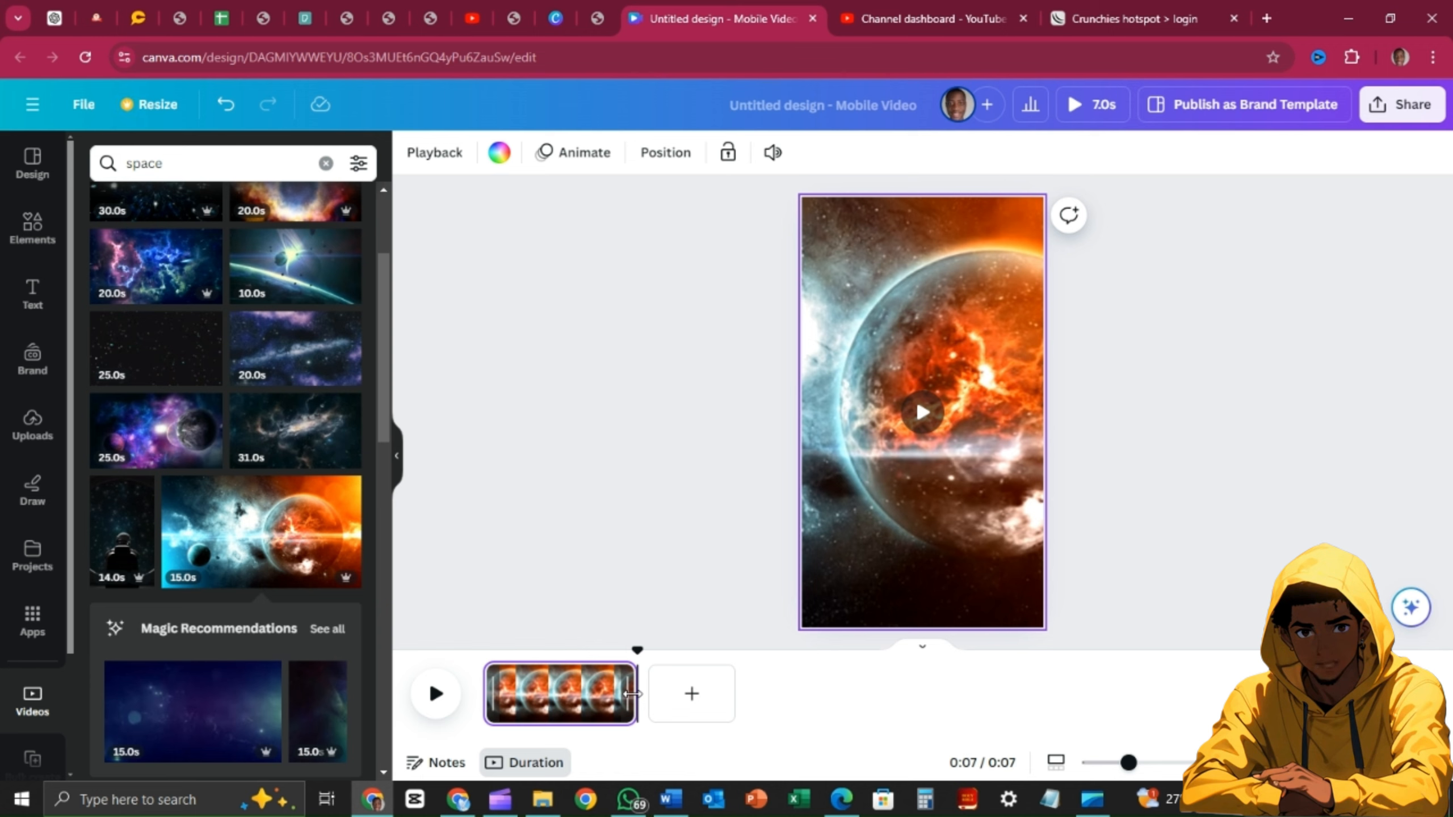
left_click(559, 393)
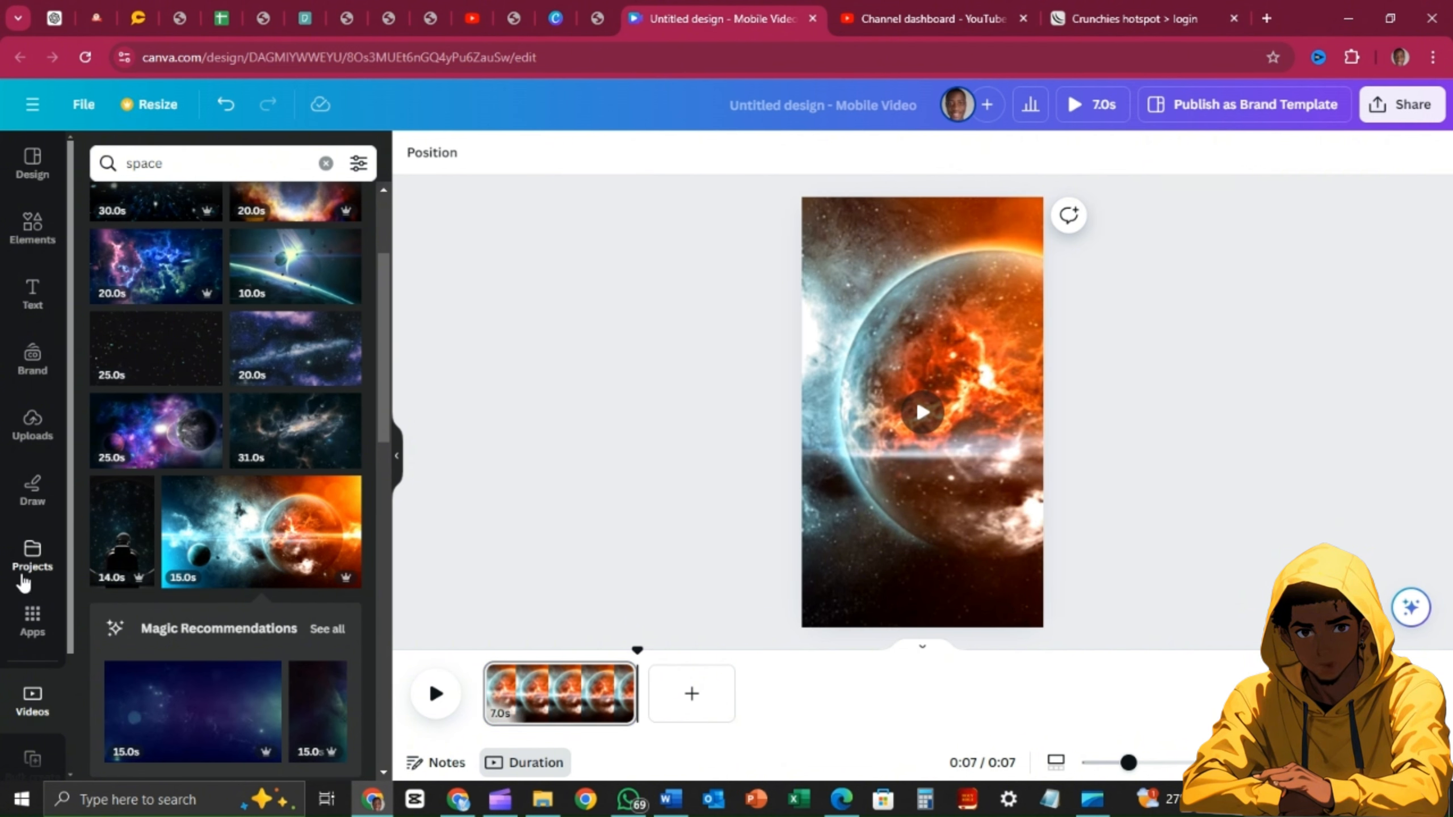
Add a heading reading "Topic" and place it centred near the top of the page
left_click(31, 294)
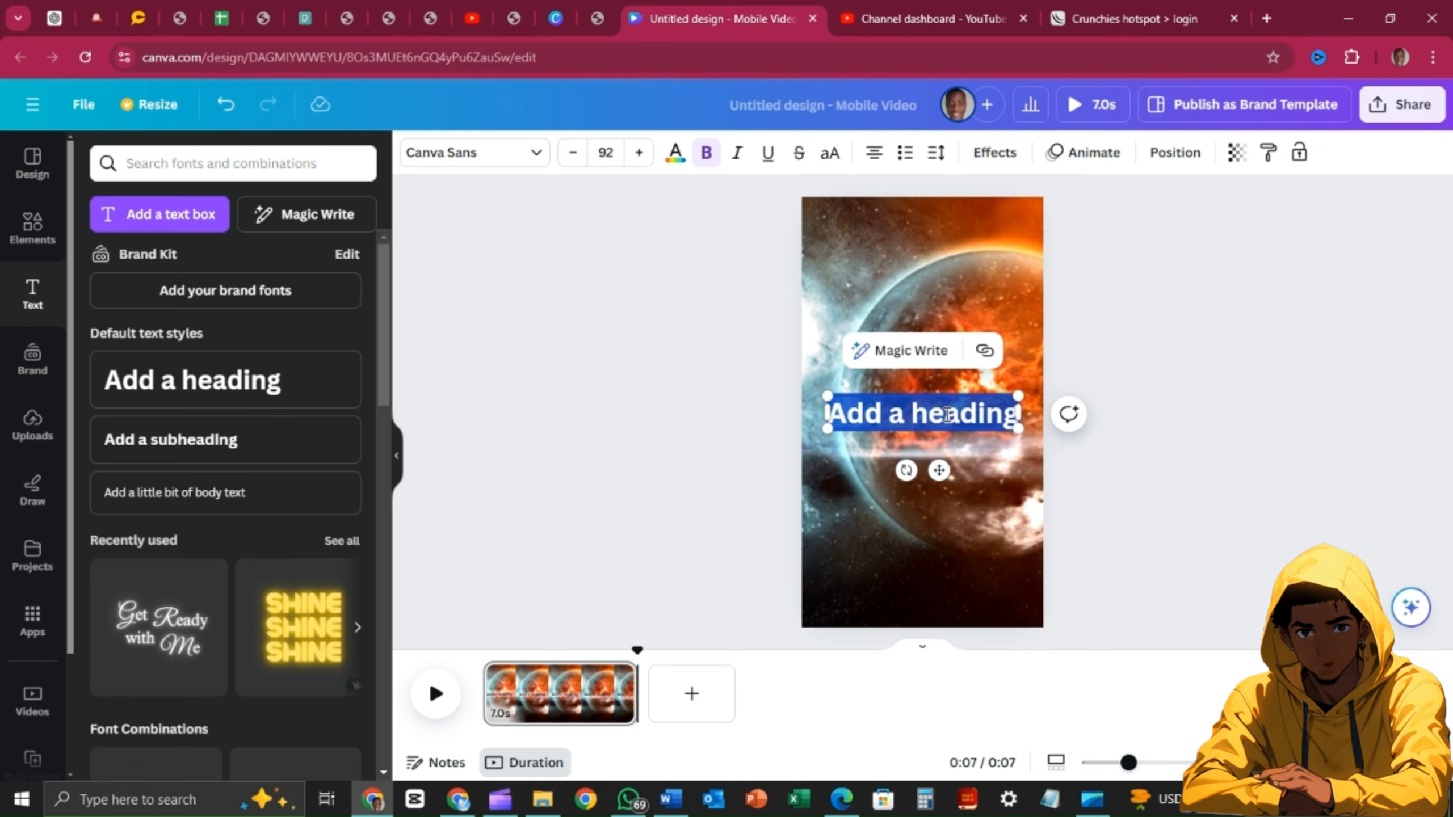
key("BackSpace")
type("Topiv")
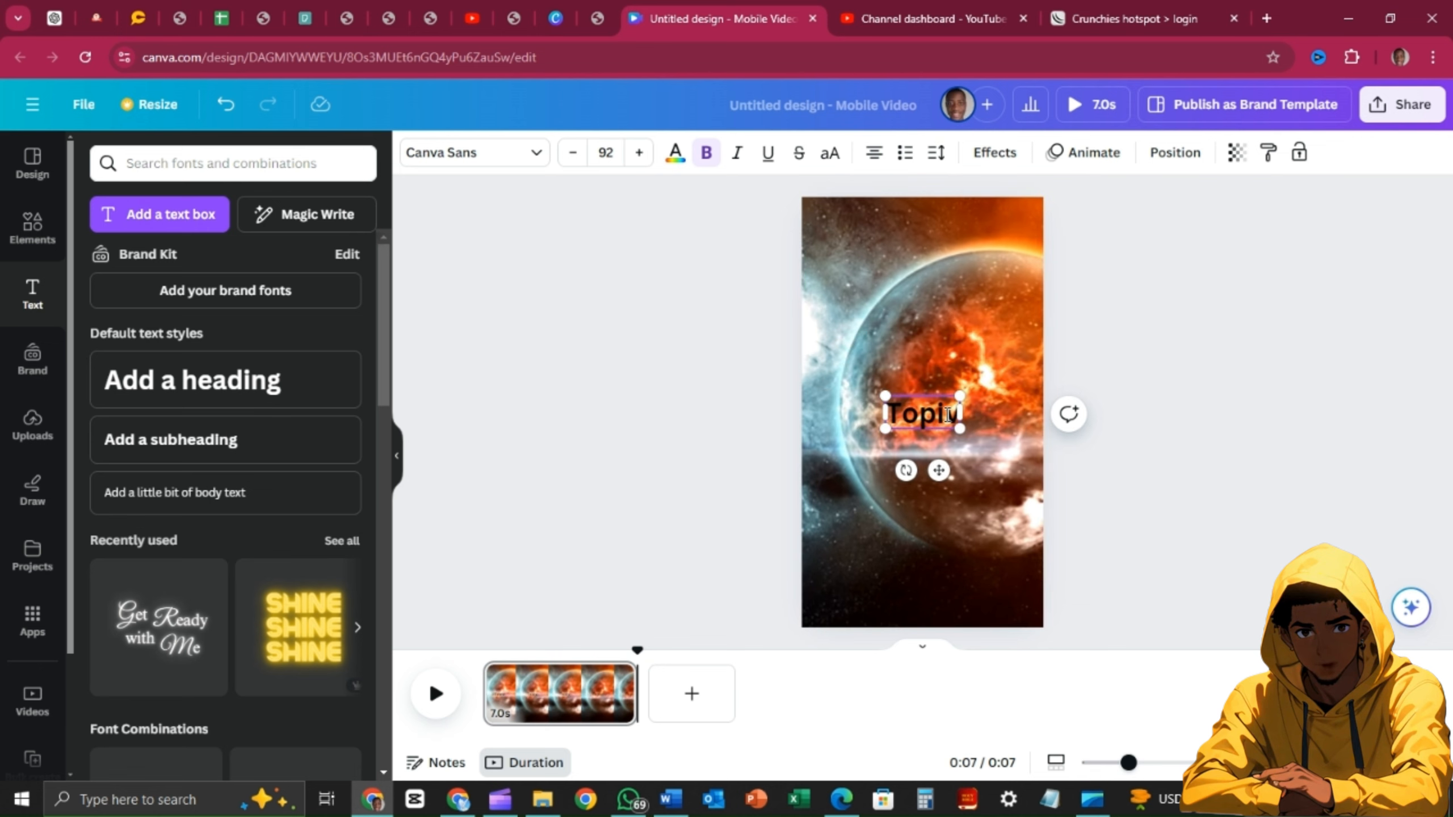
key("BackSpace")
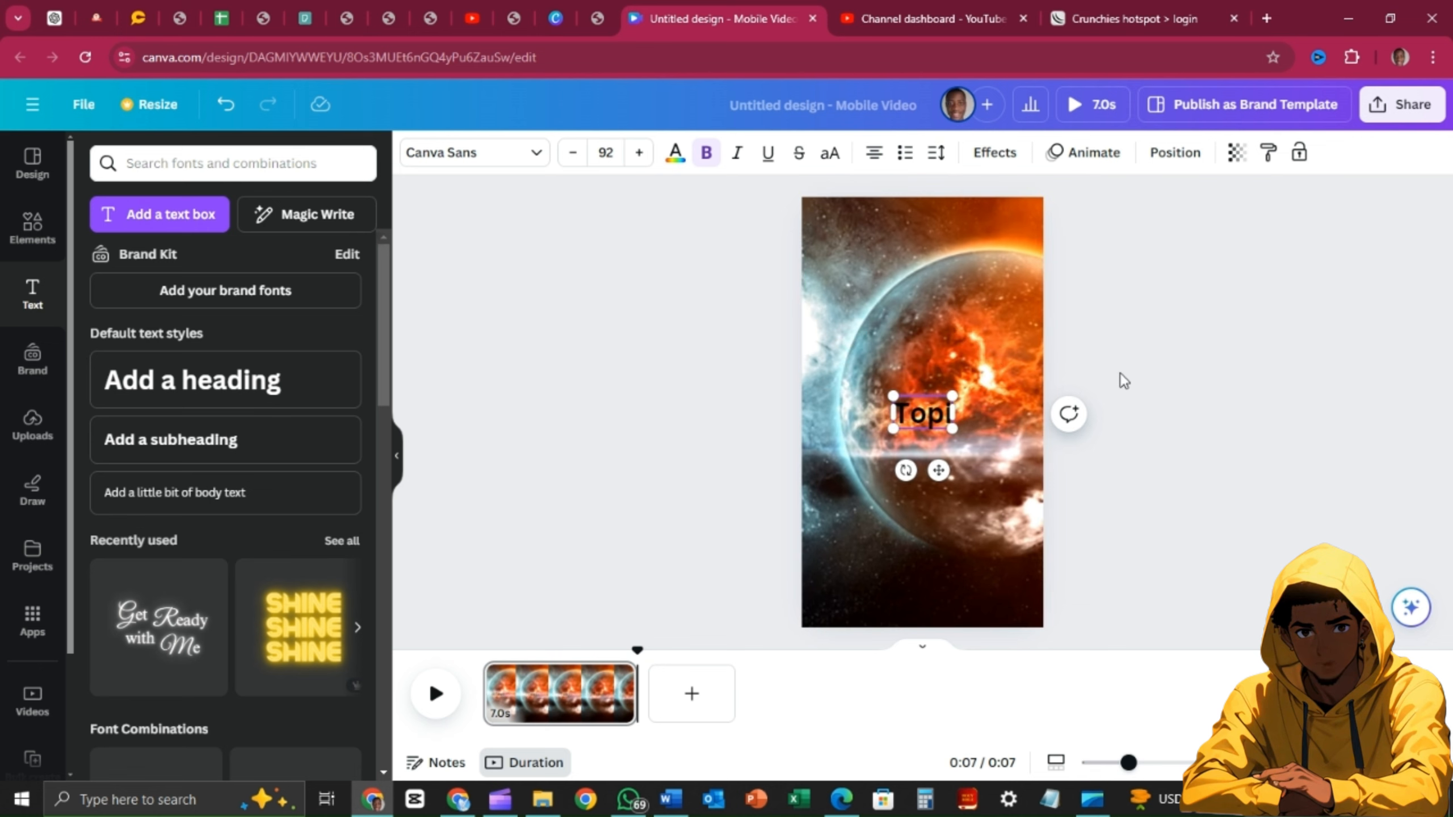
type("c")
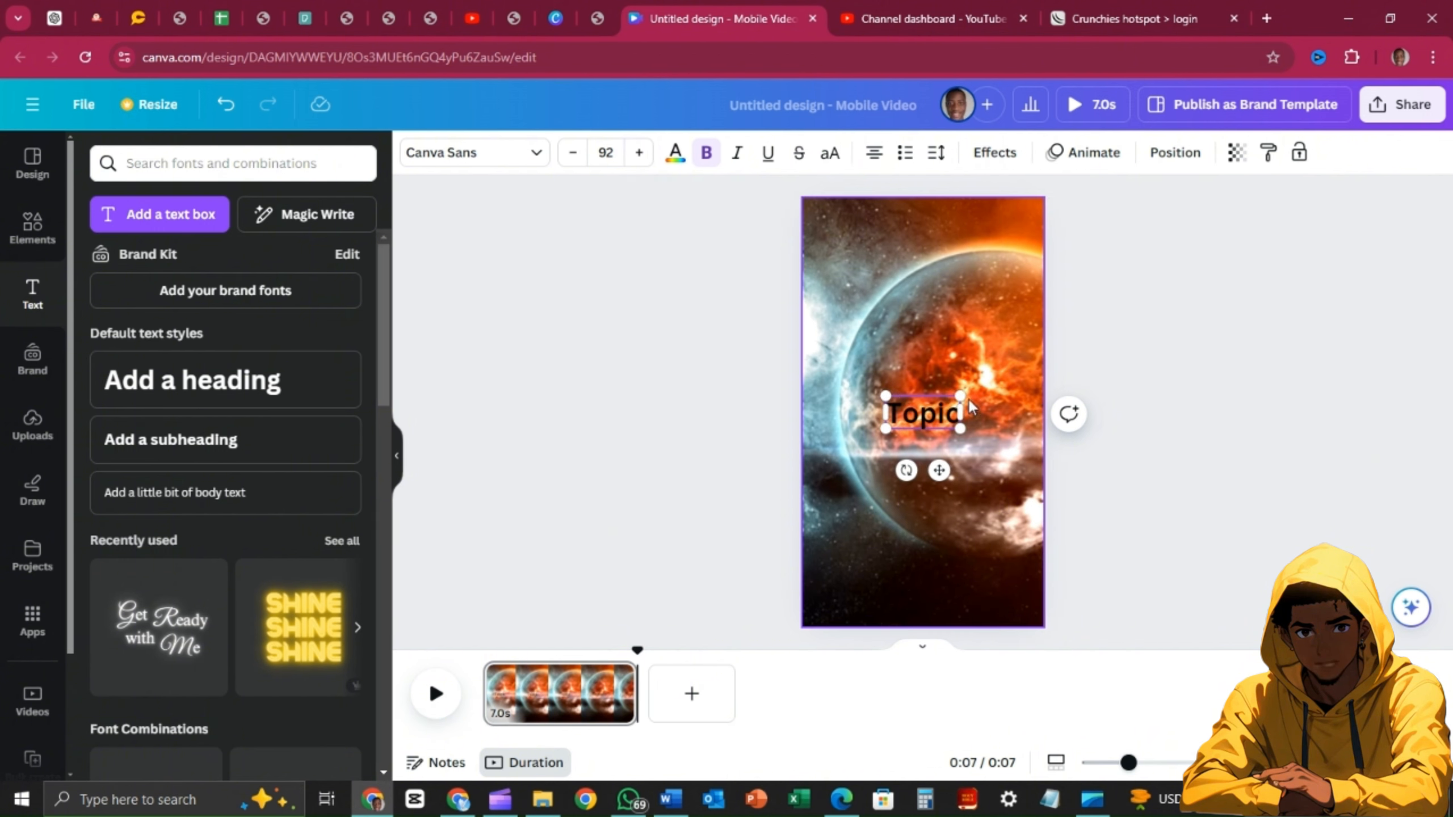
left_click_drag(939, 470, 936, 310)
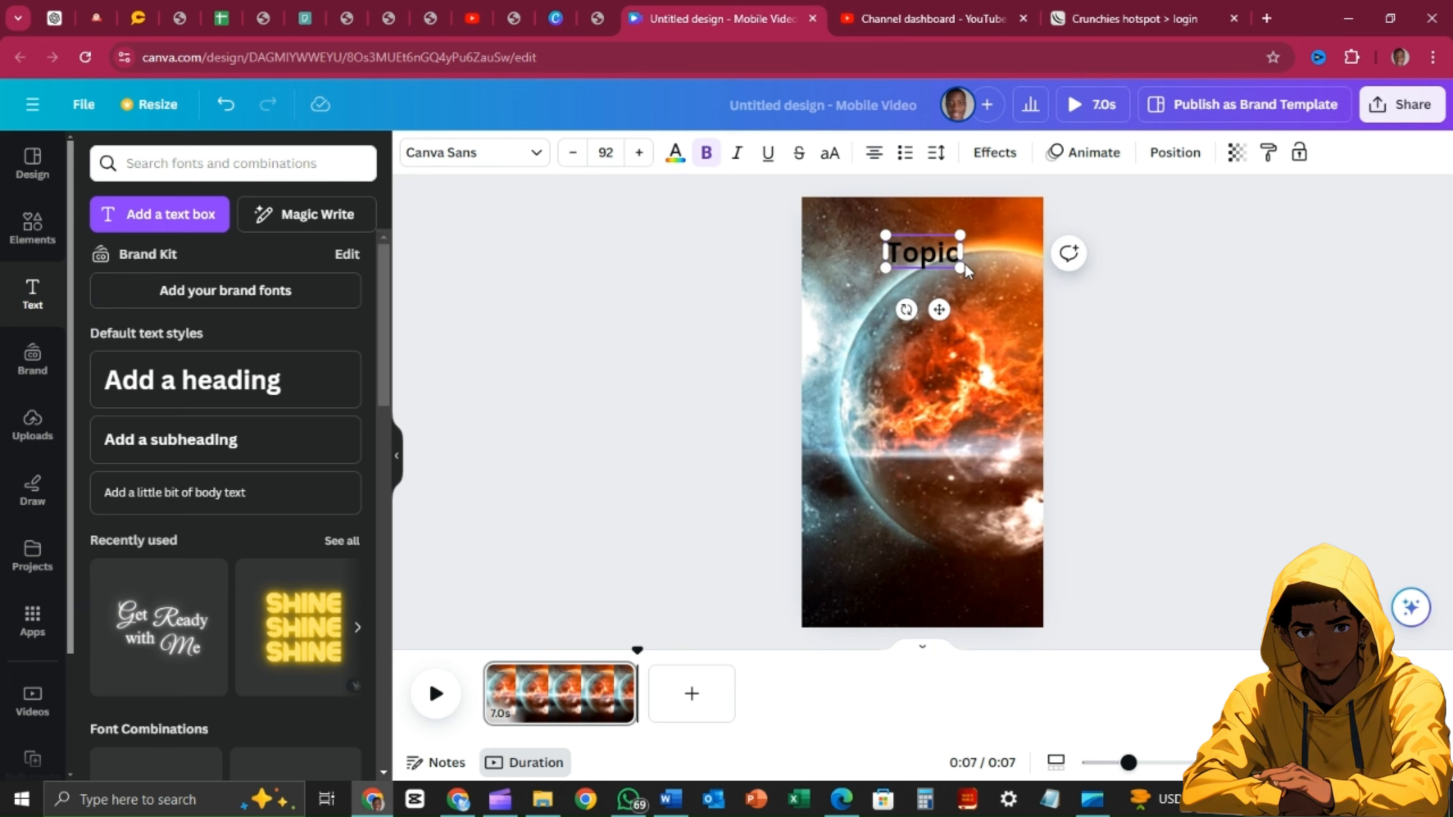
Apply the Background effect to the "Topic" heading with white as its colour
left_click(915, 252)
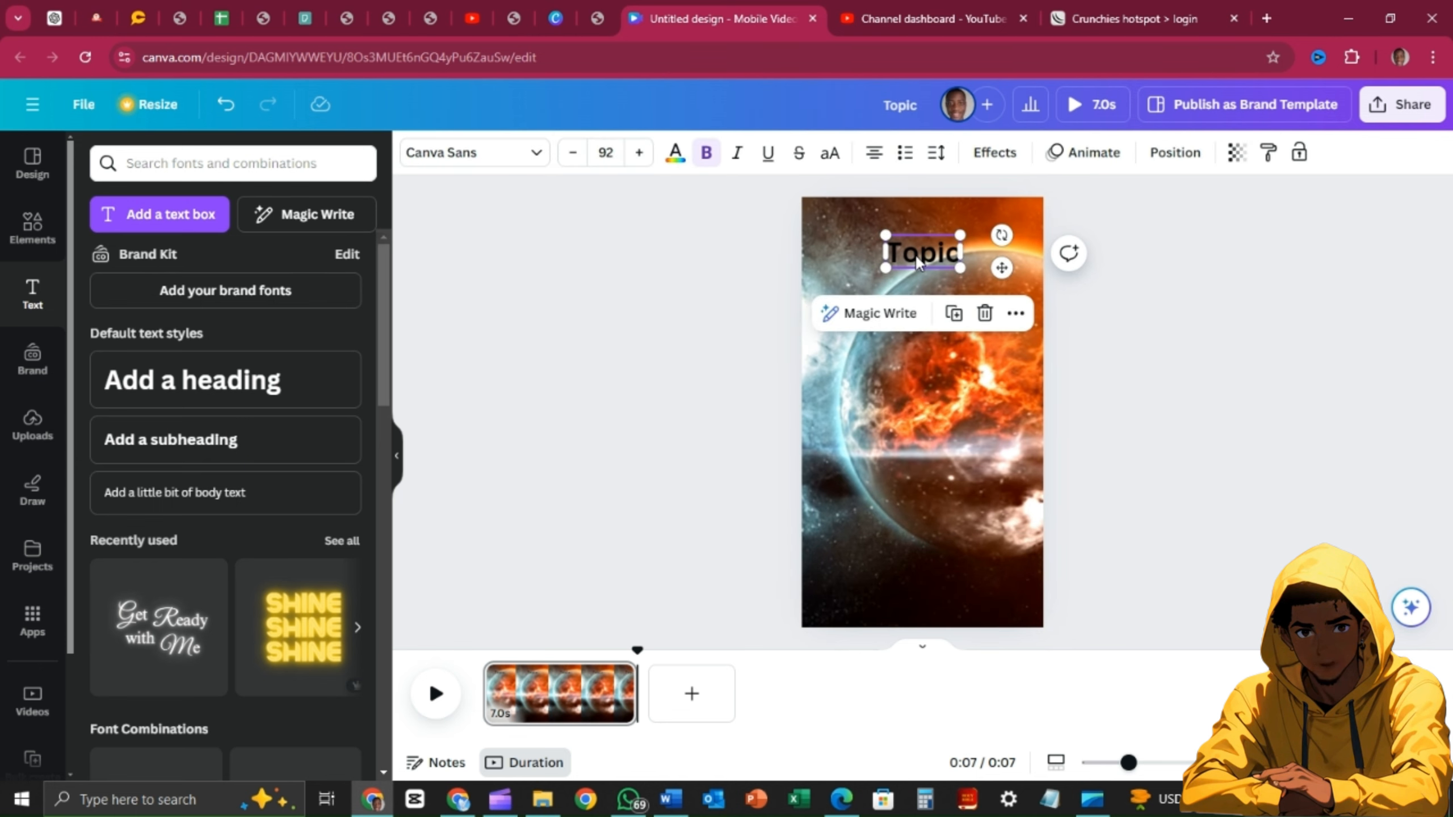
left_click(994, 155)
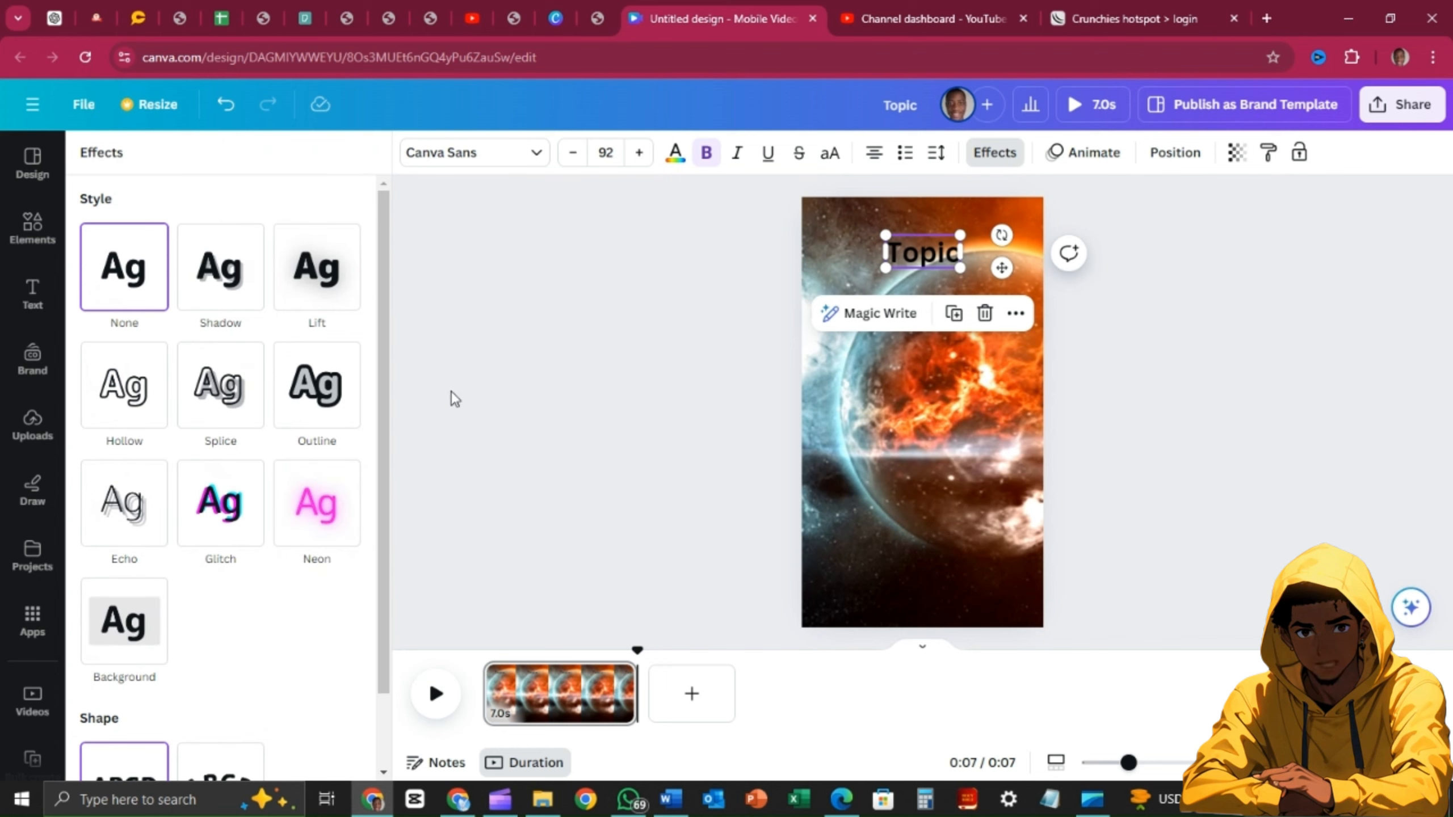
left_click(125, 623)
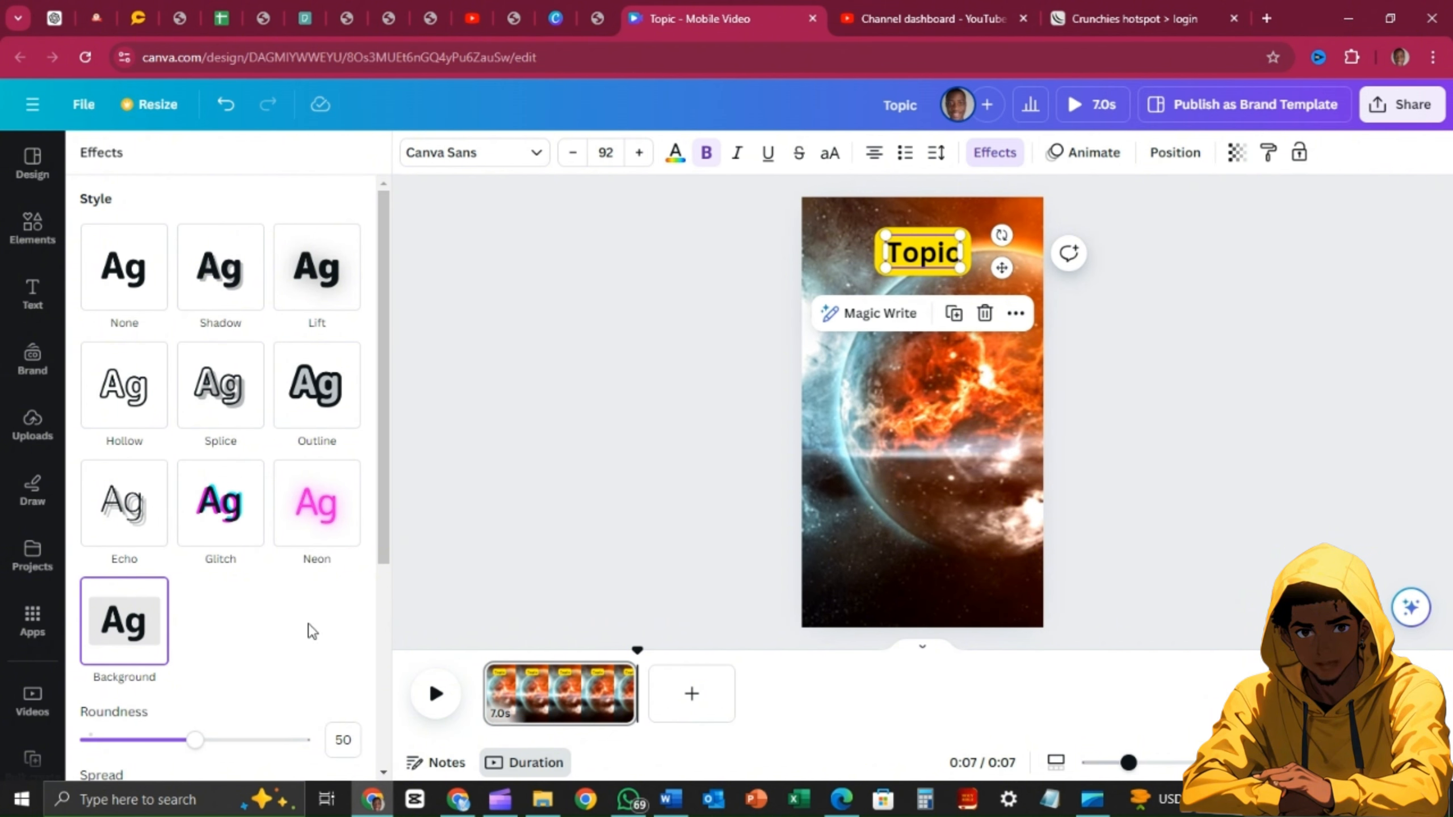
scroll(278, 606, "down", 5)
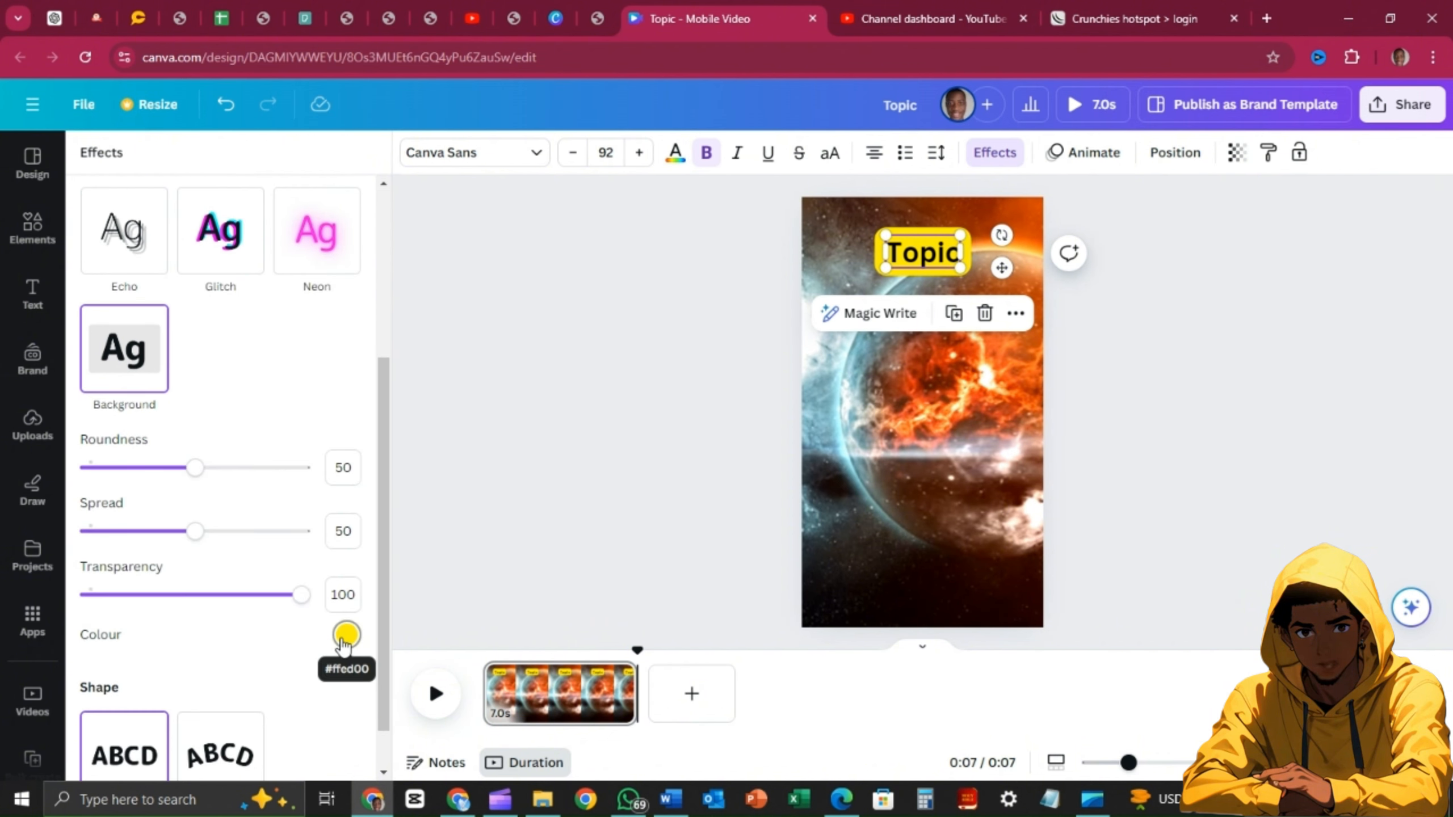
left_click(345, 634)
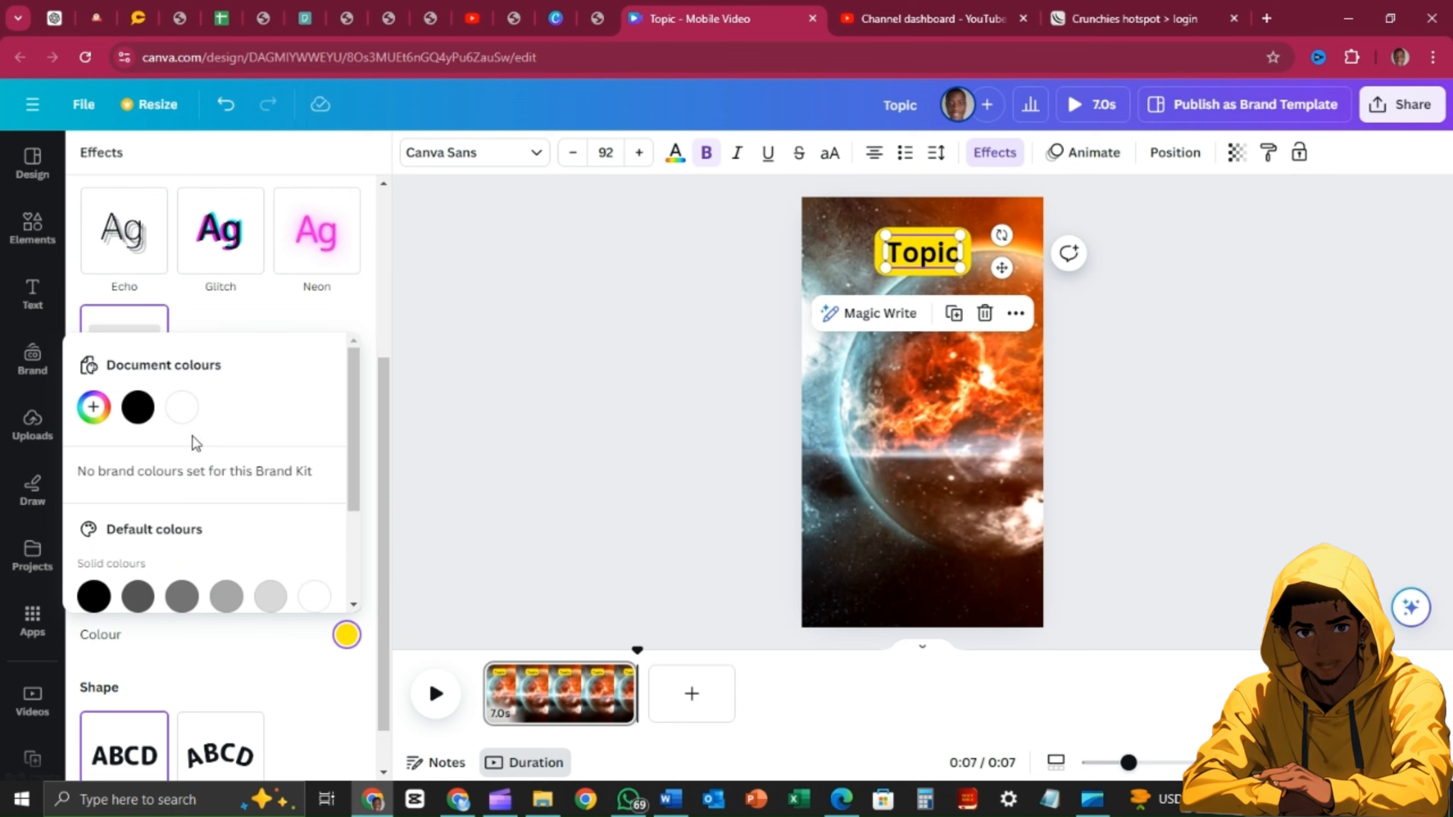
left_click(184, 408)
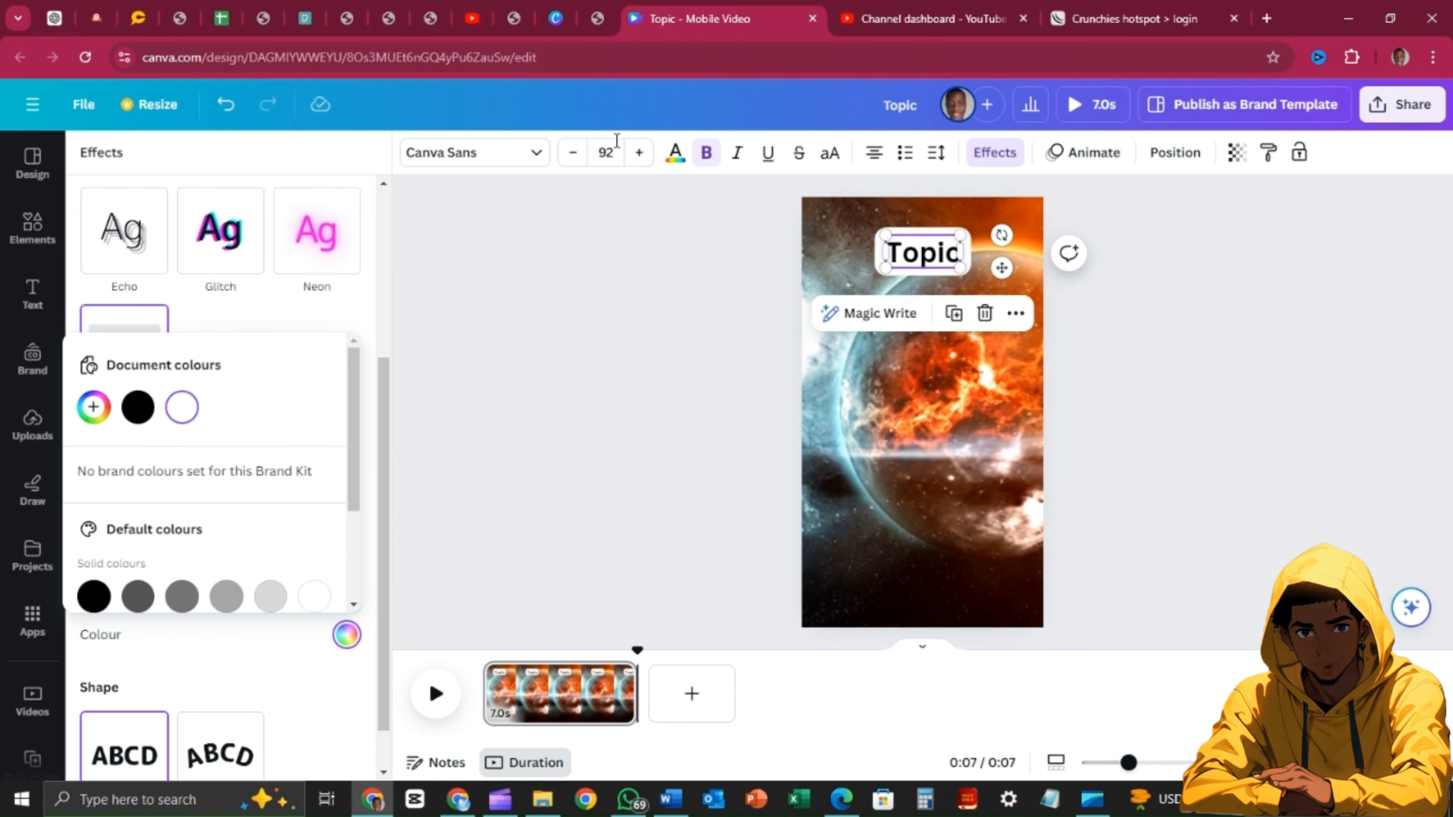
Reduce the "Topic" heading's font size to 90
left_click(572, 155)
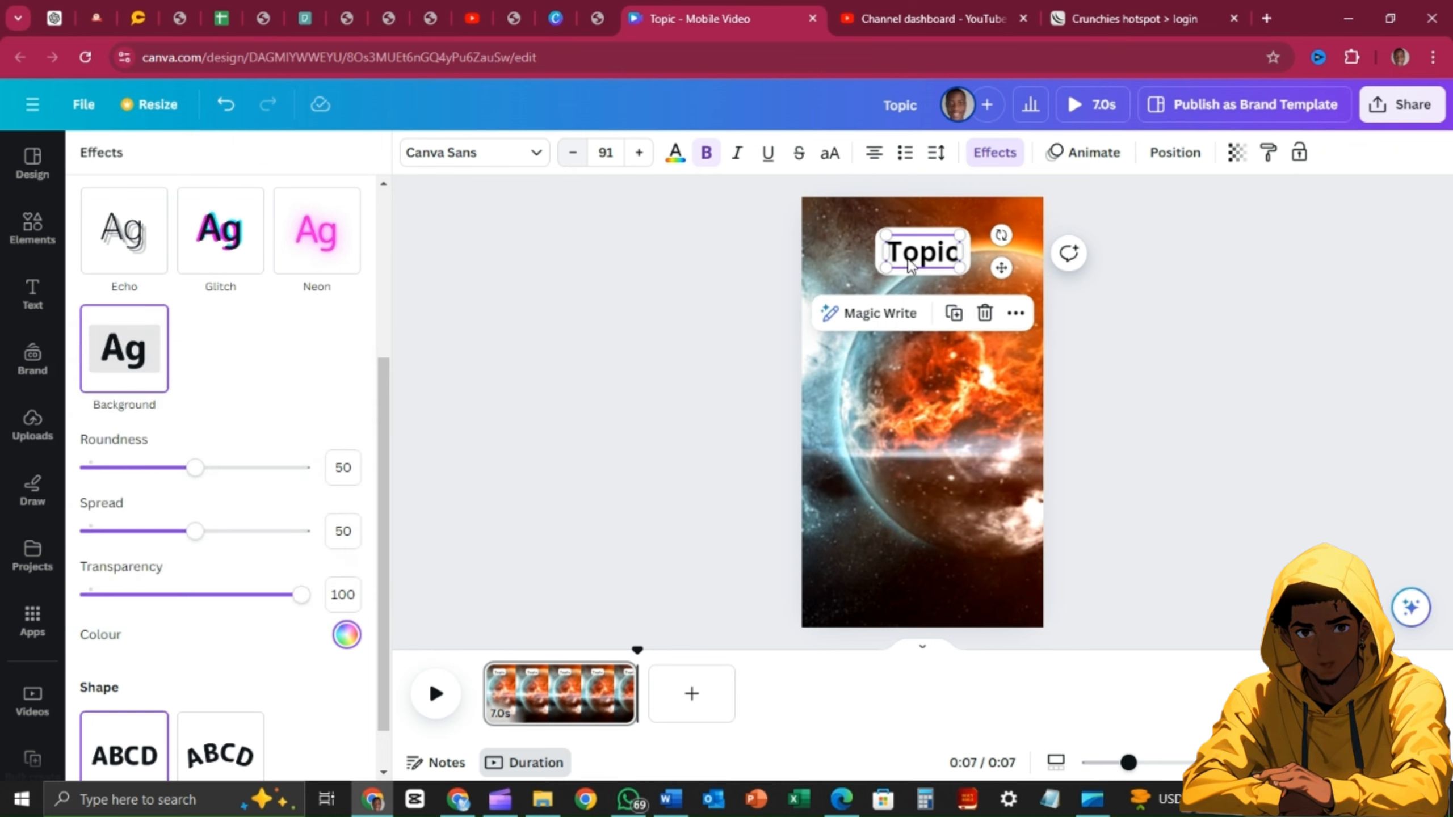
double_click(922, 252)
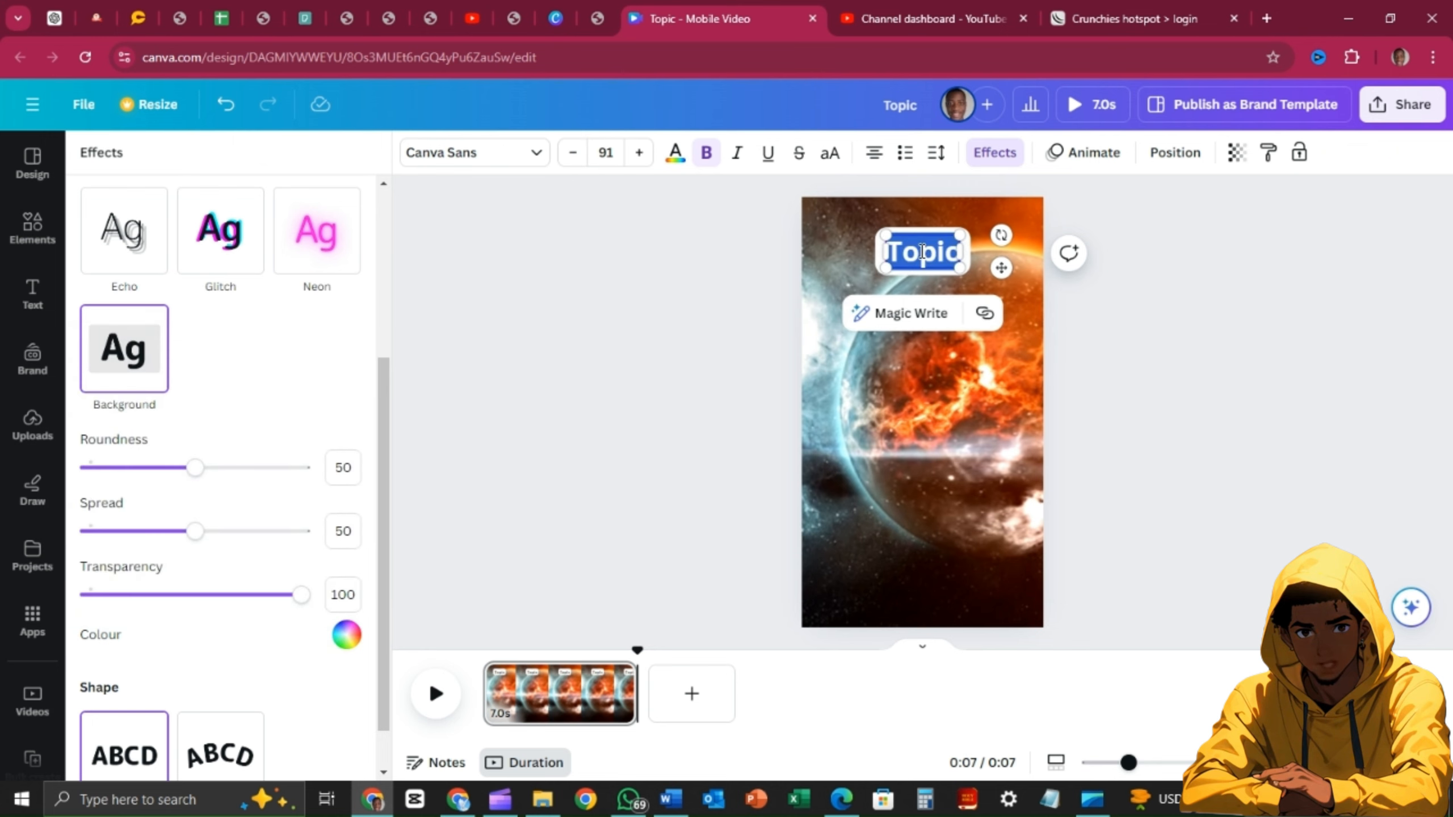
left_click(572, 154)
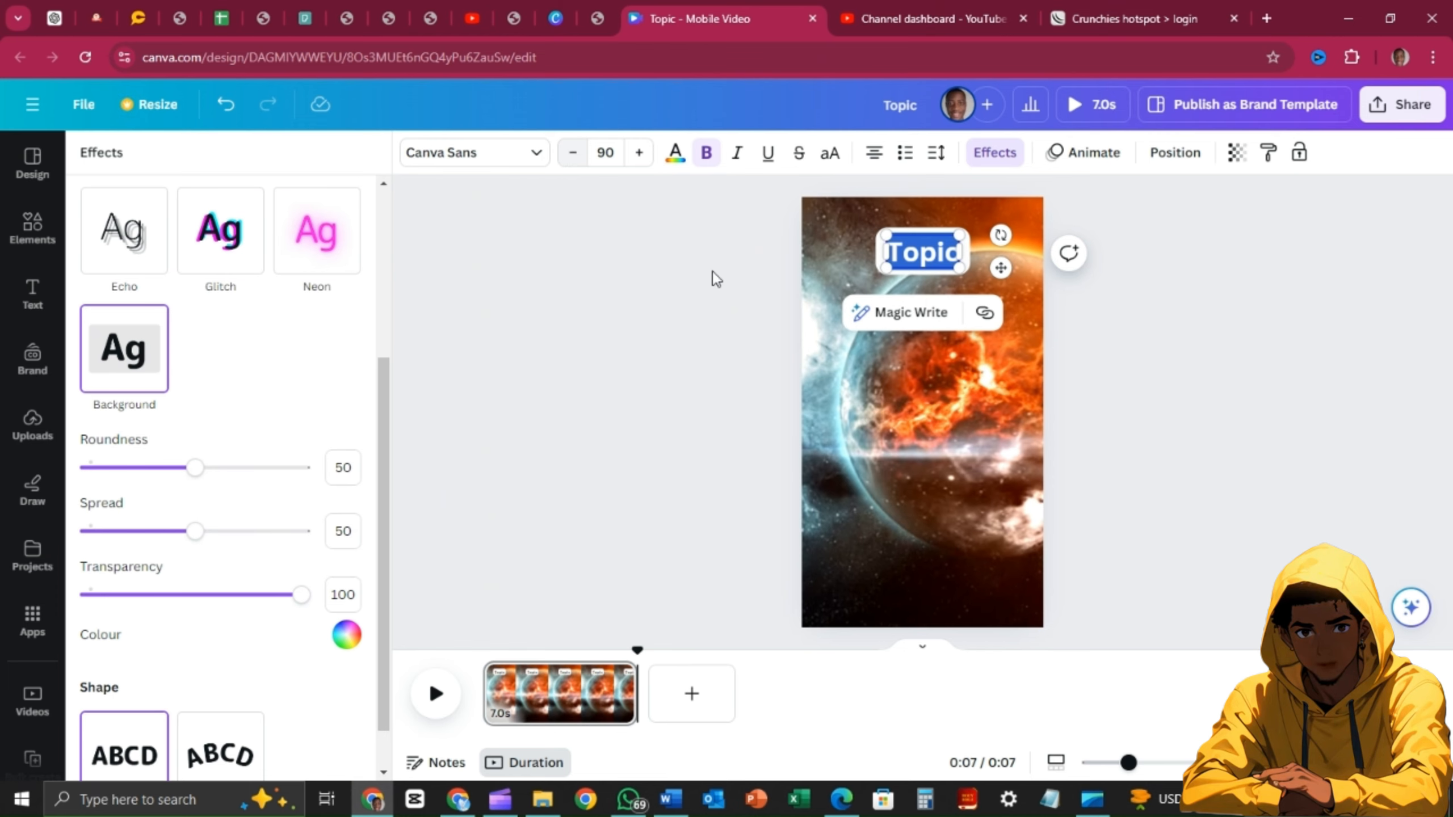
left_click(579, 266)
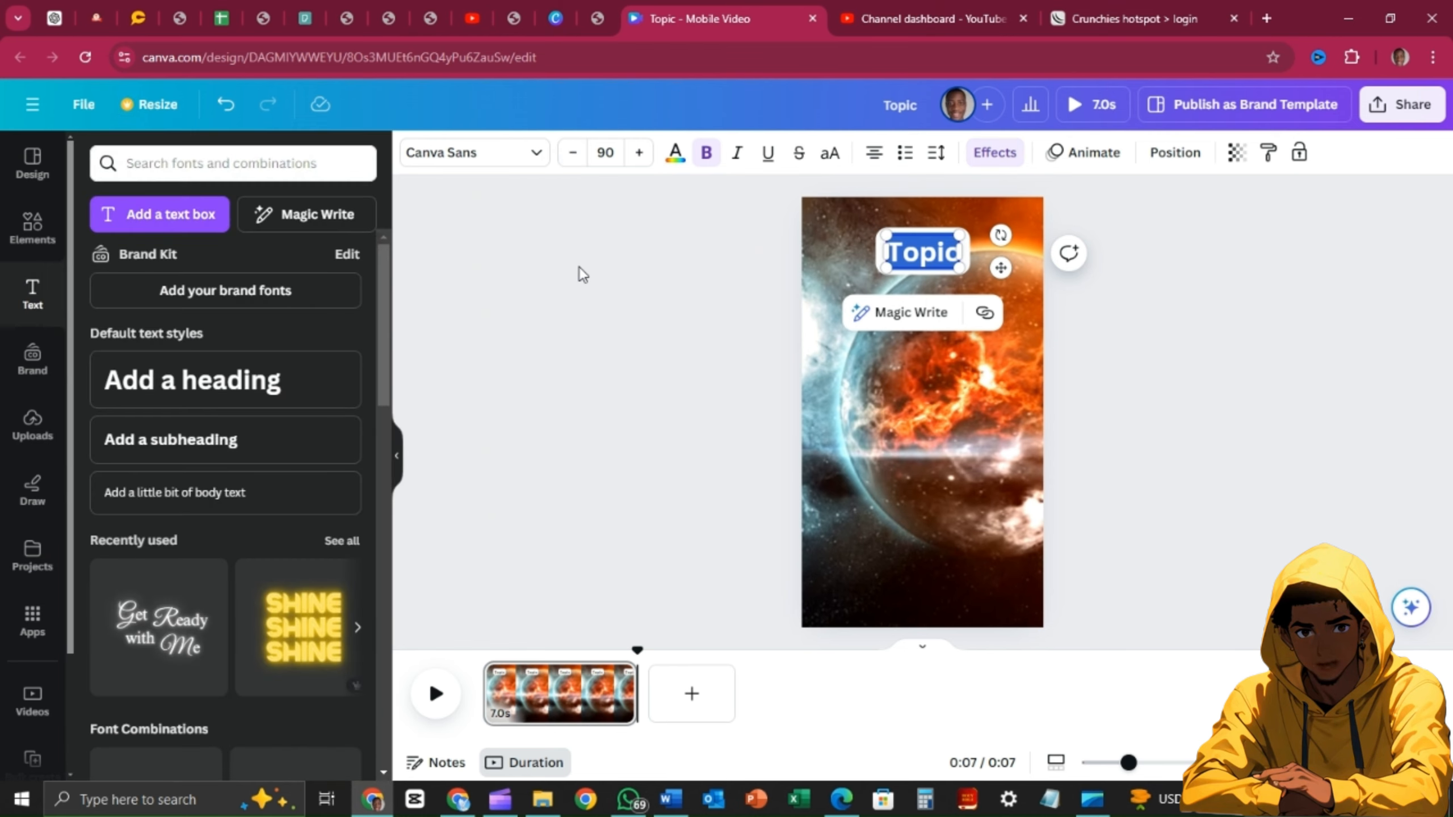
Widen the "Topic" text box on both sides, keeping the heading centred and a small margin from the page edges
left_click(928, 256)
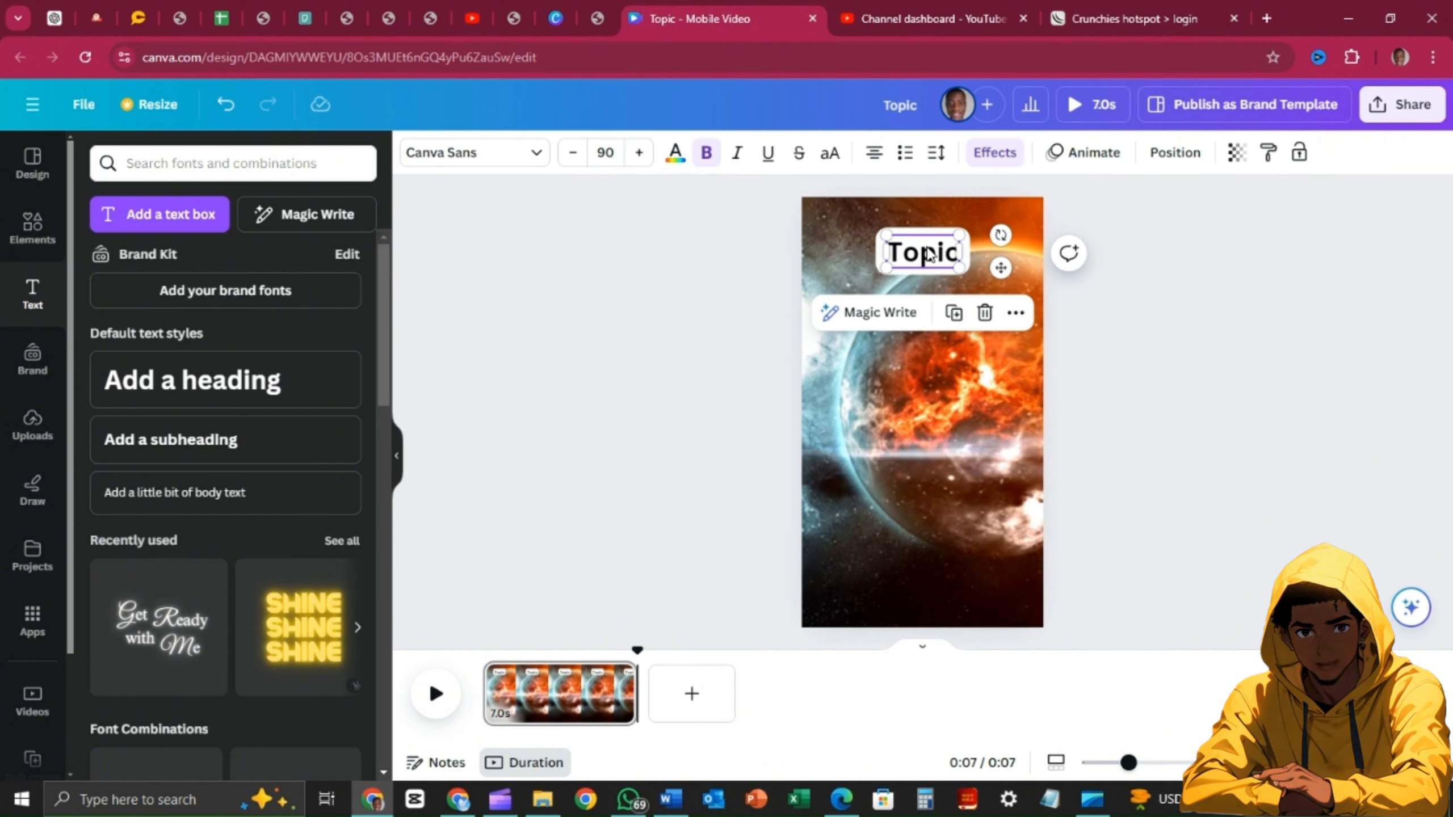
left_click(926, 252)
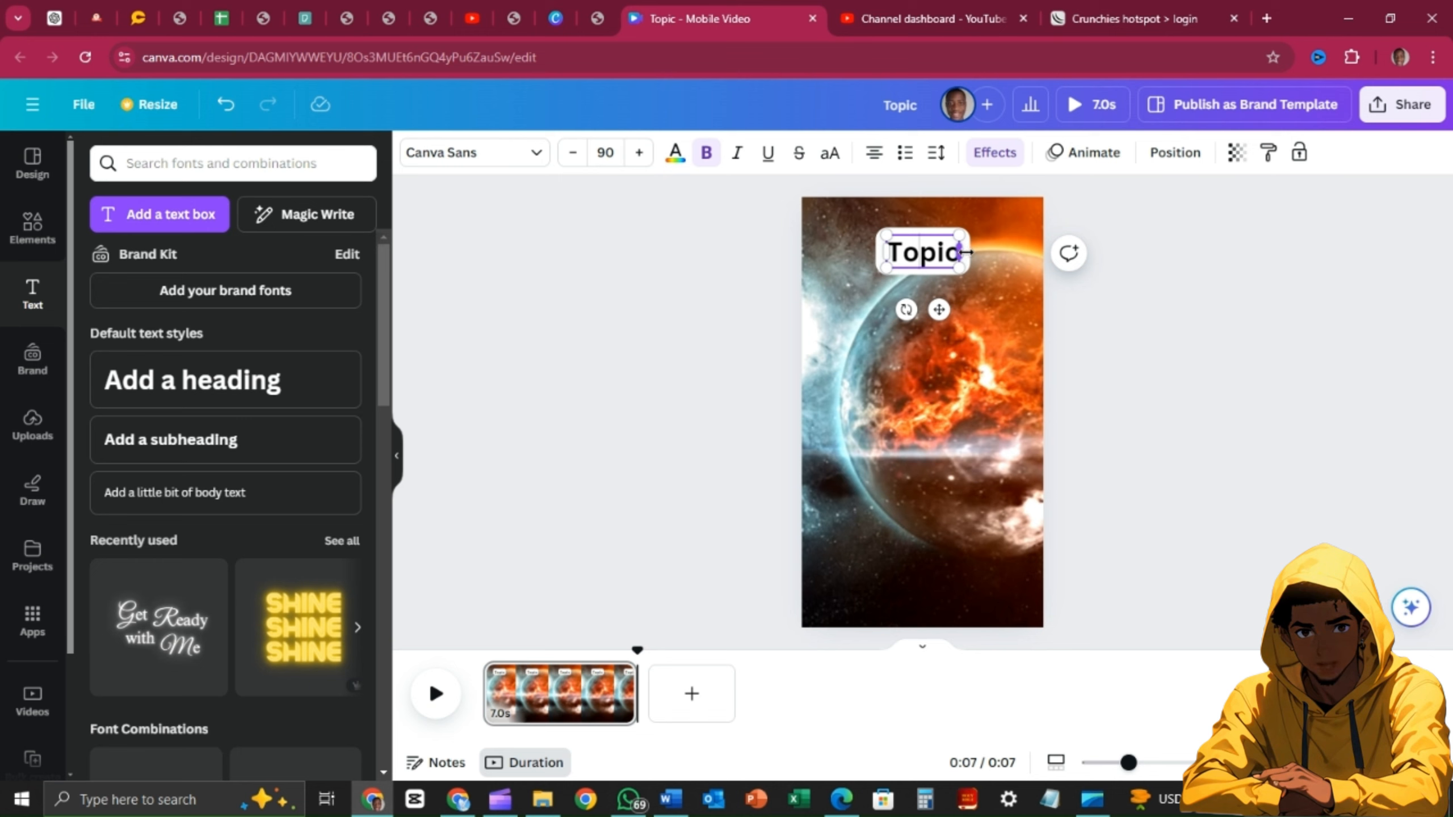
left_click_drag(966, 252, 1019, 253)
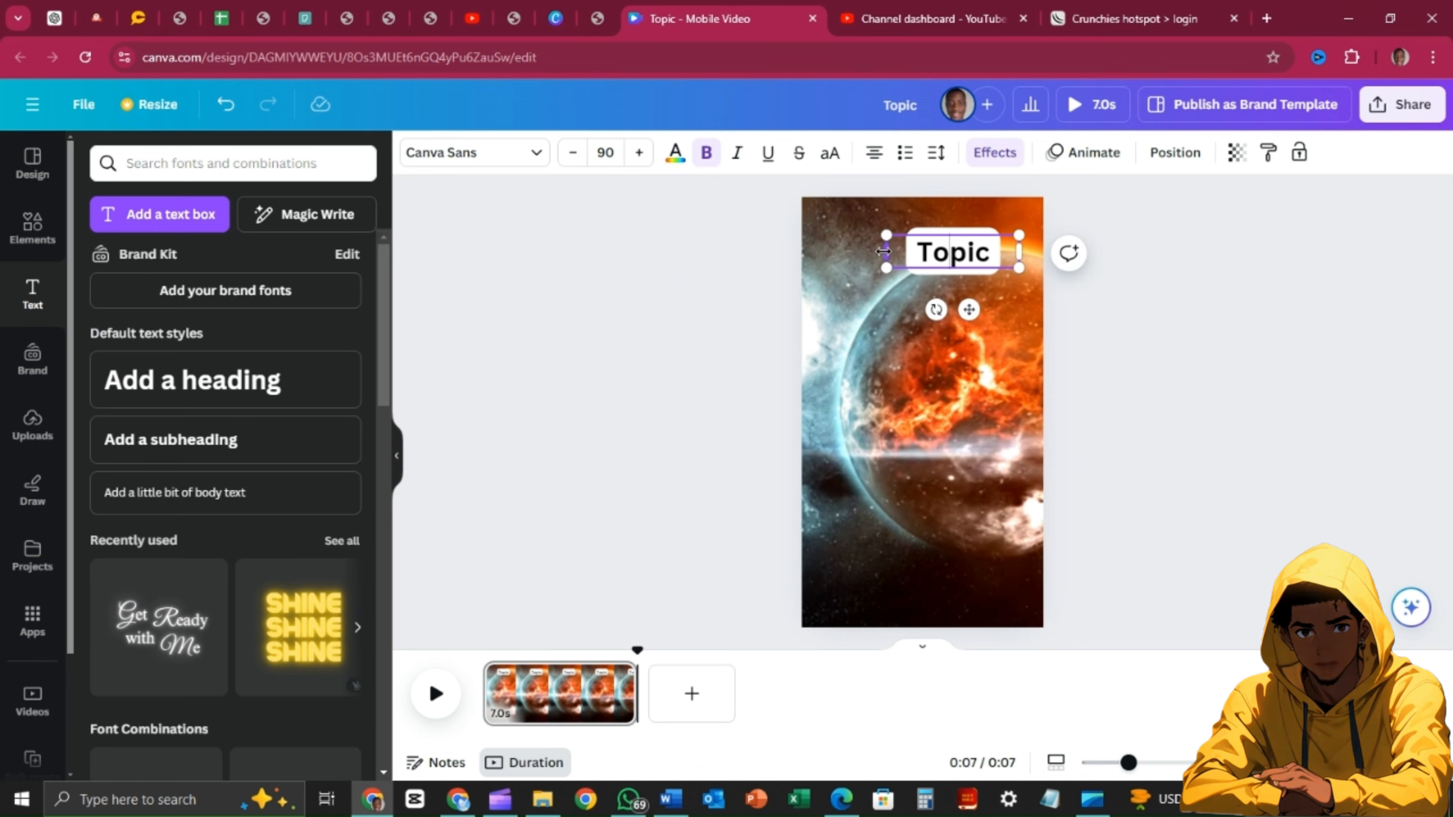
left_click_drag(885, 252, 844, 255)
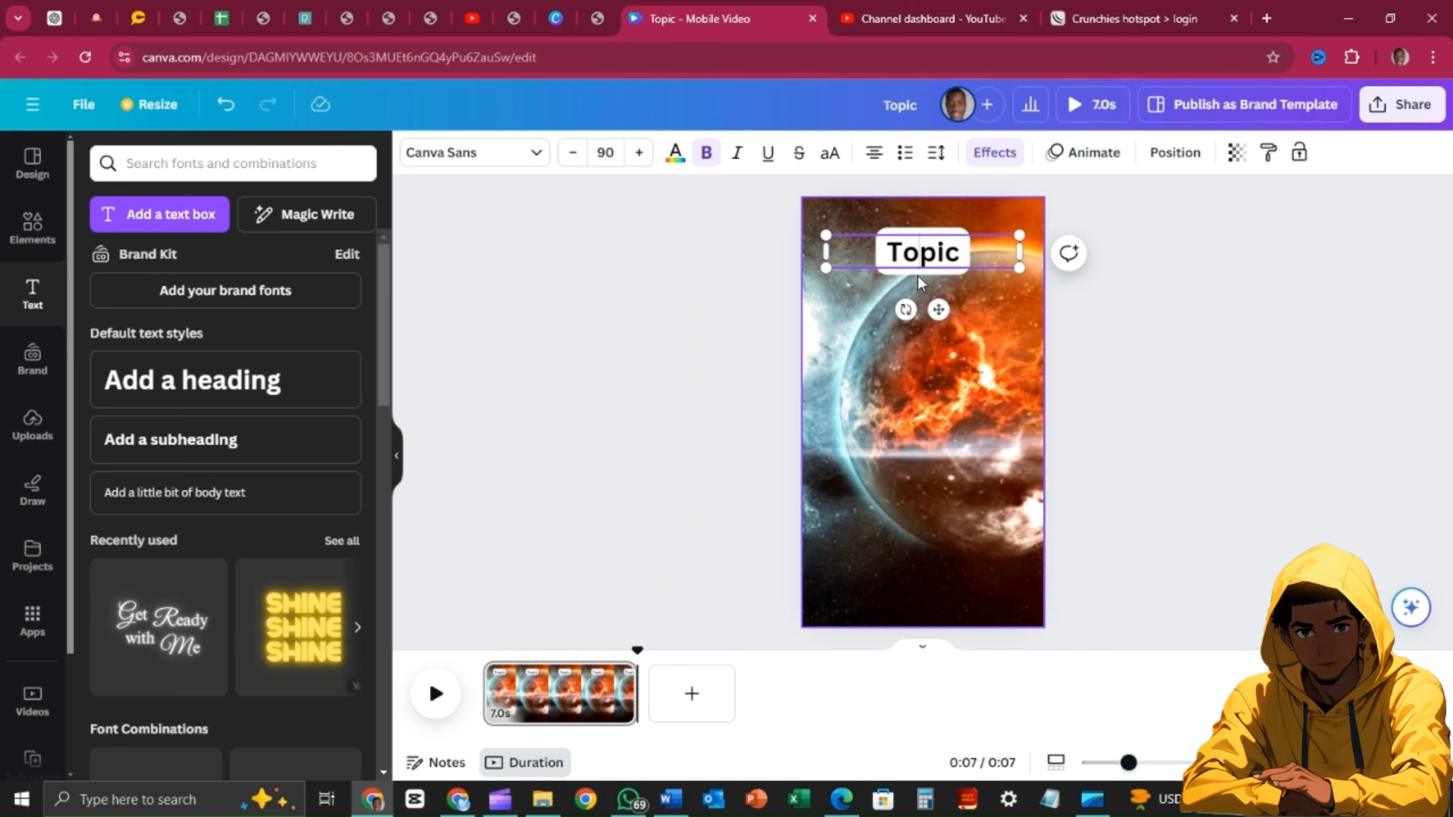
left_click(906, 232)
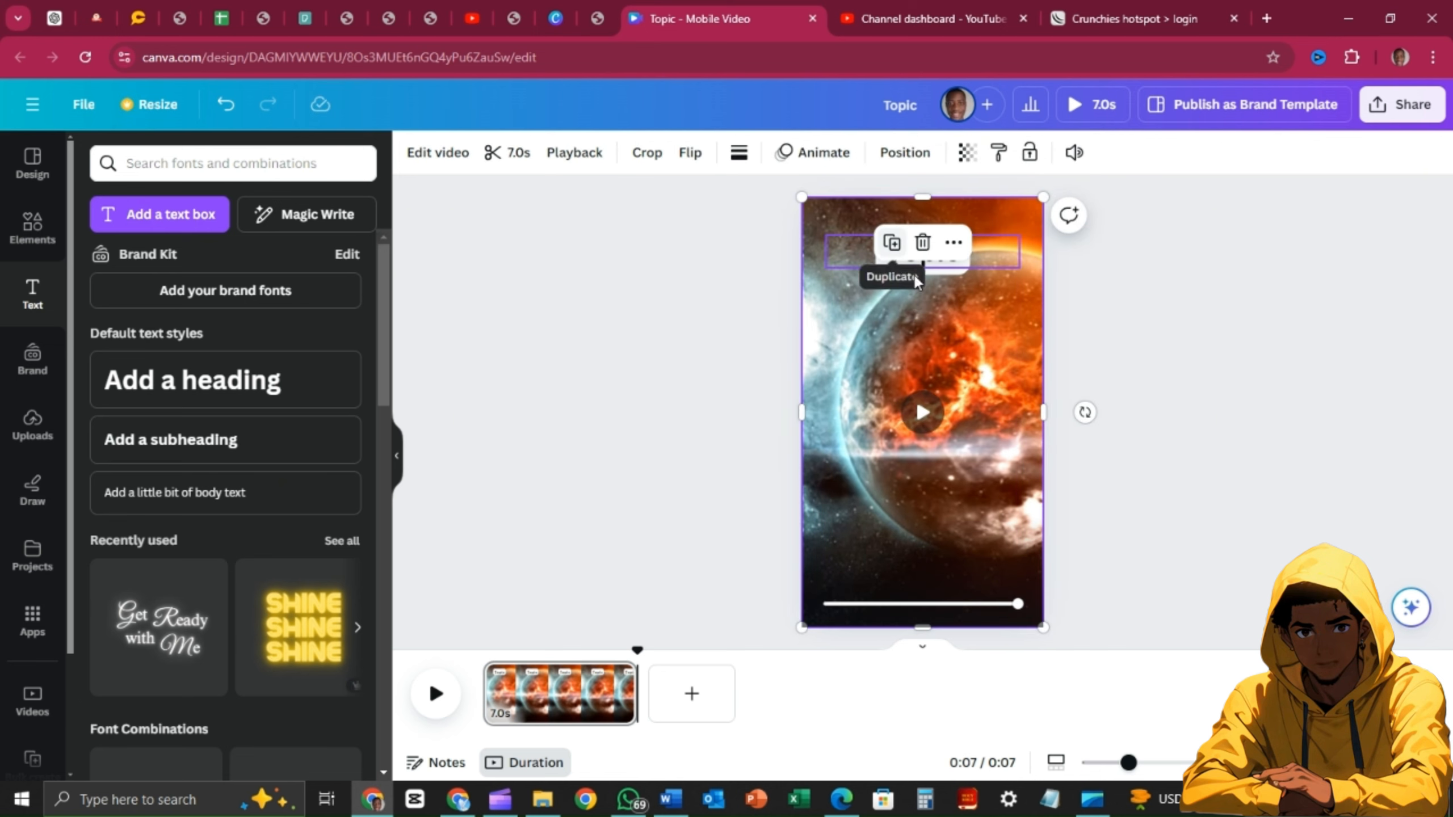
left_click(893, 245)
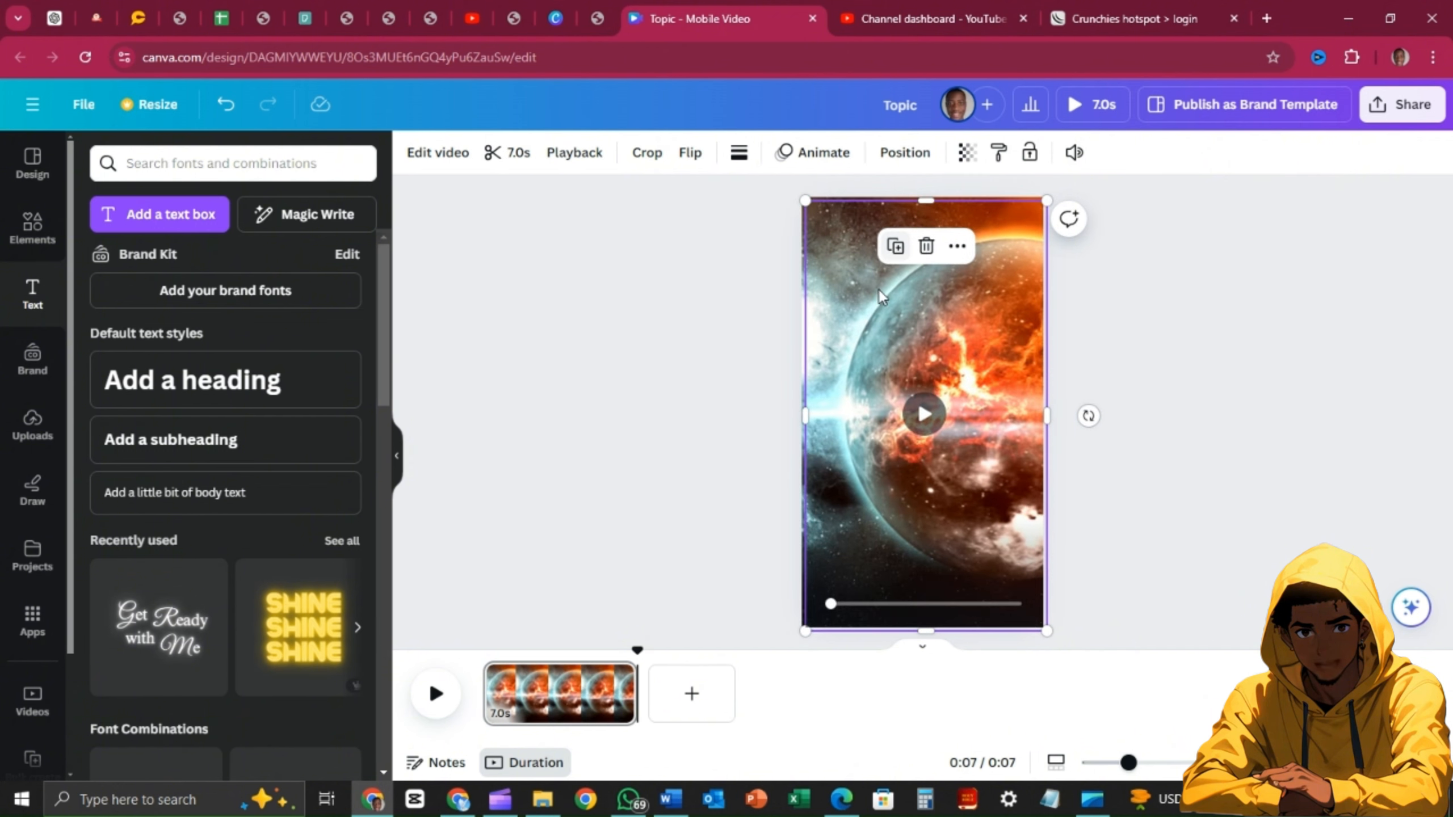
left_click_drag(864, 303, 859, 372)
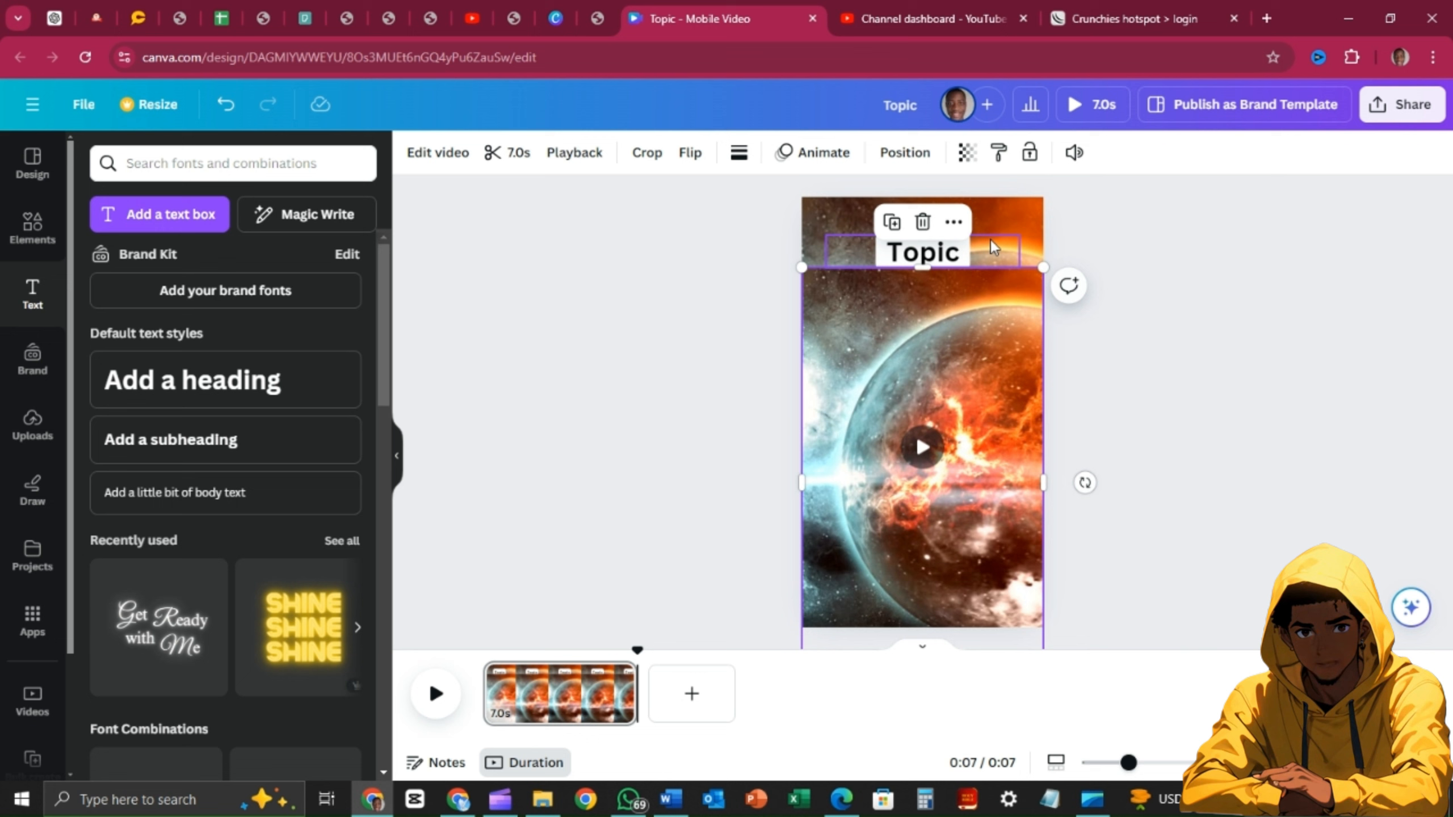
left_click(922, 222)
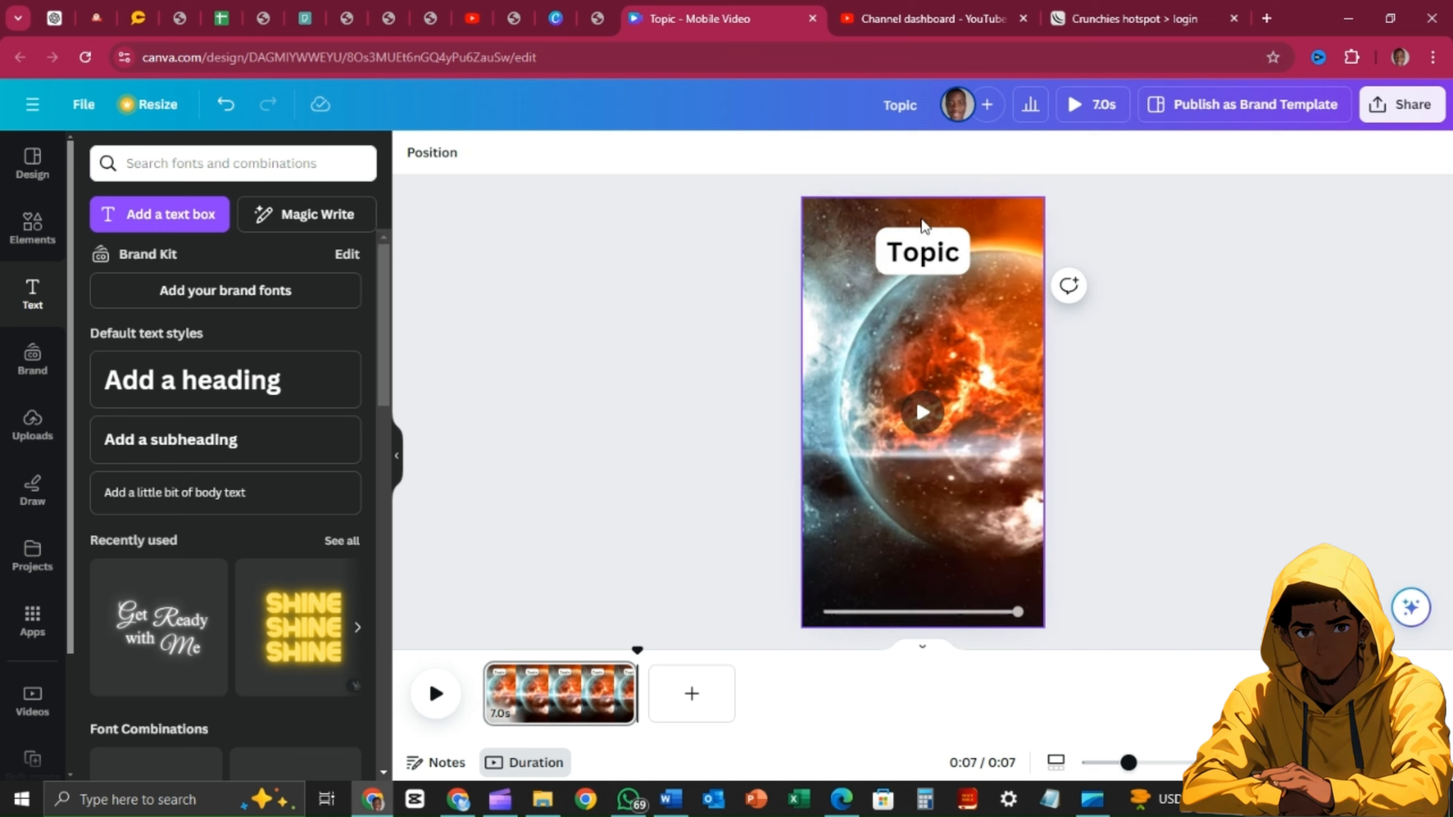
Duplicate the "Topic" text box and place the copy at the centre of the page
left_click(914, 254)
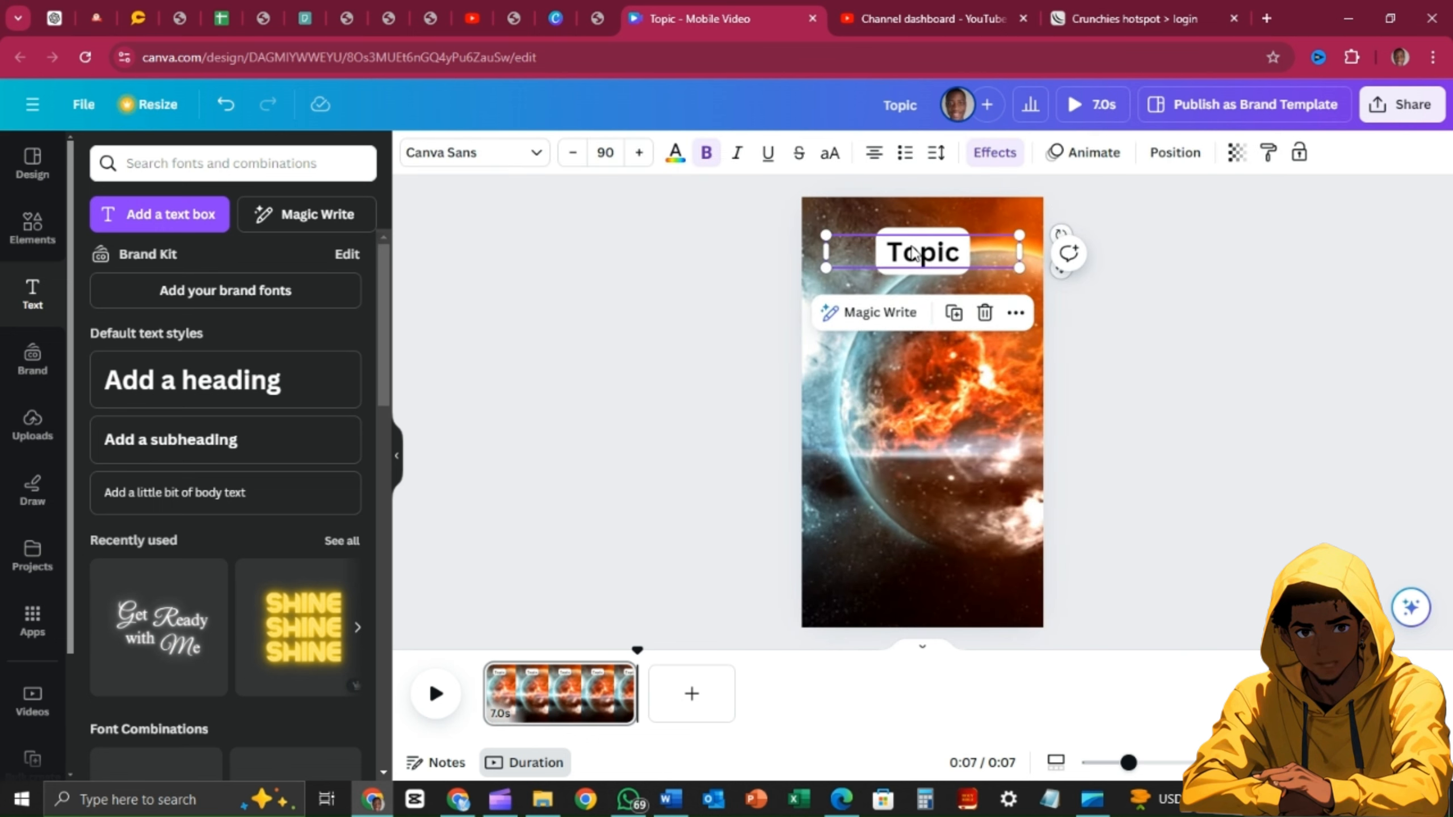
left_click(954, 313)
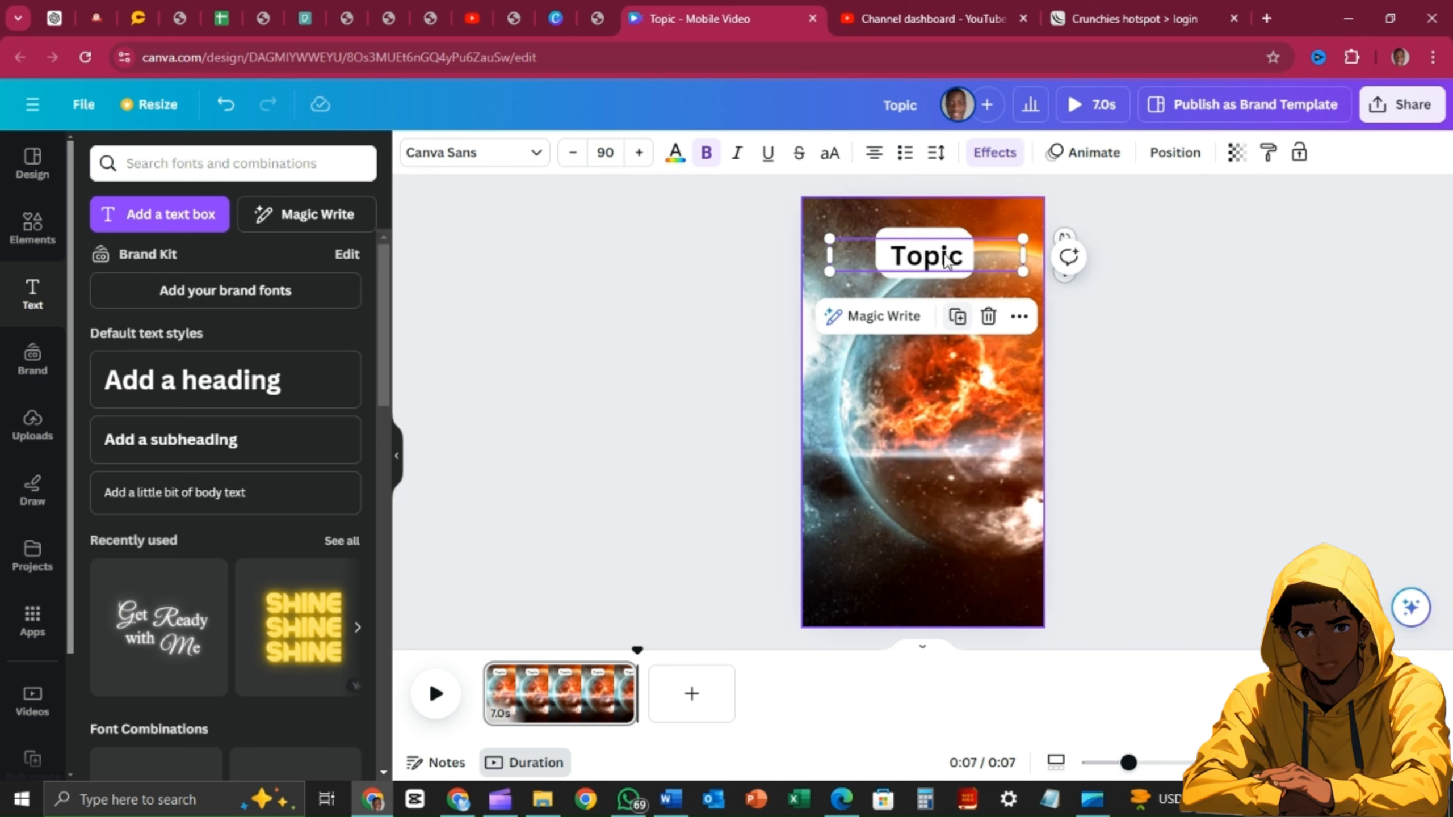
left_click_drag(942, 263, 933, 423)
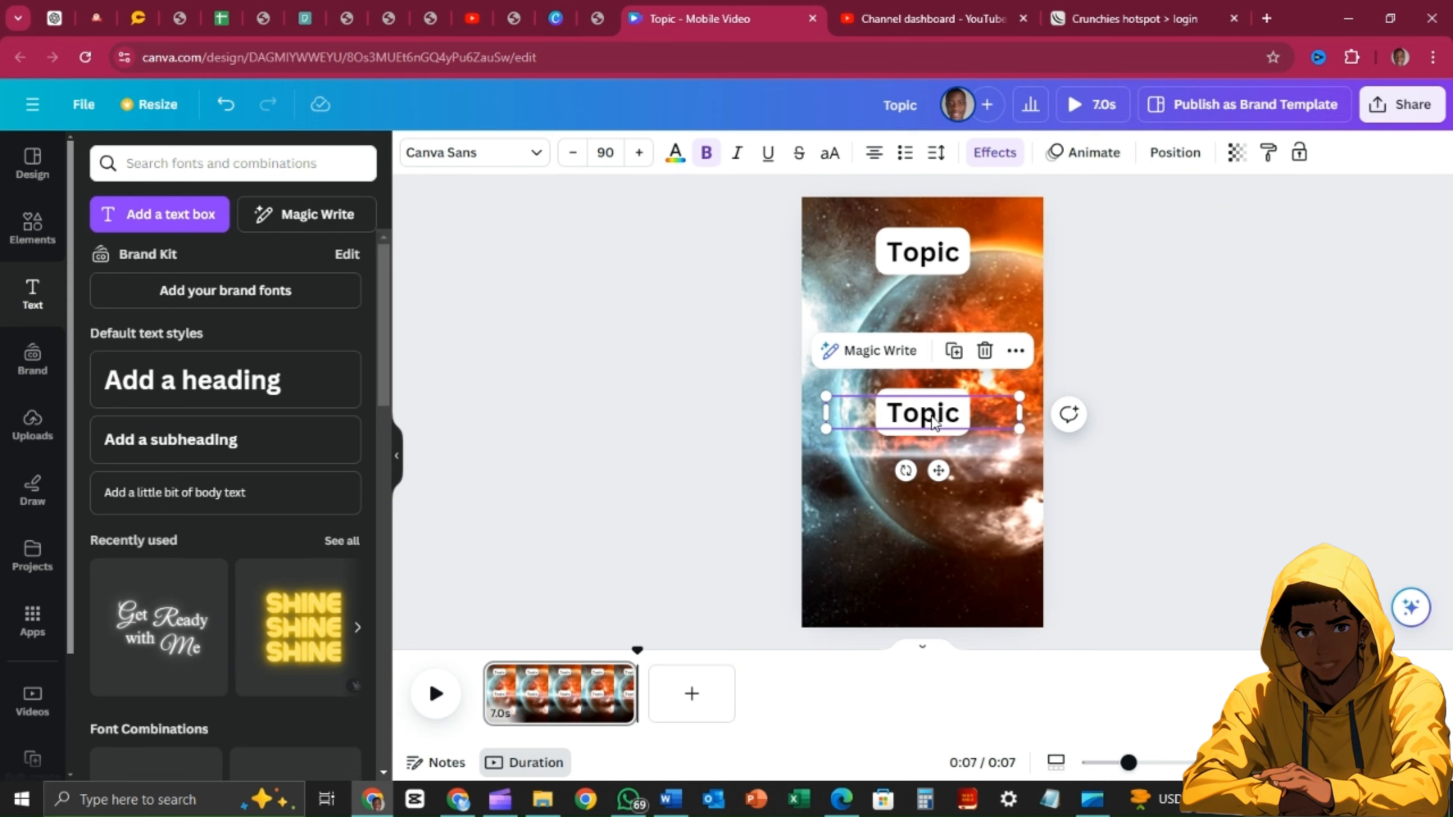
Replace the text of the centred copy with "Part 1"
double_click(932, 422)
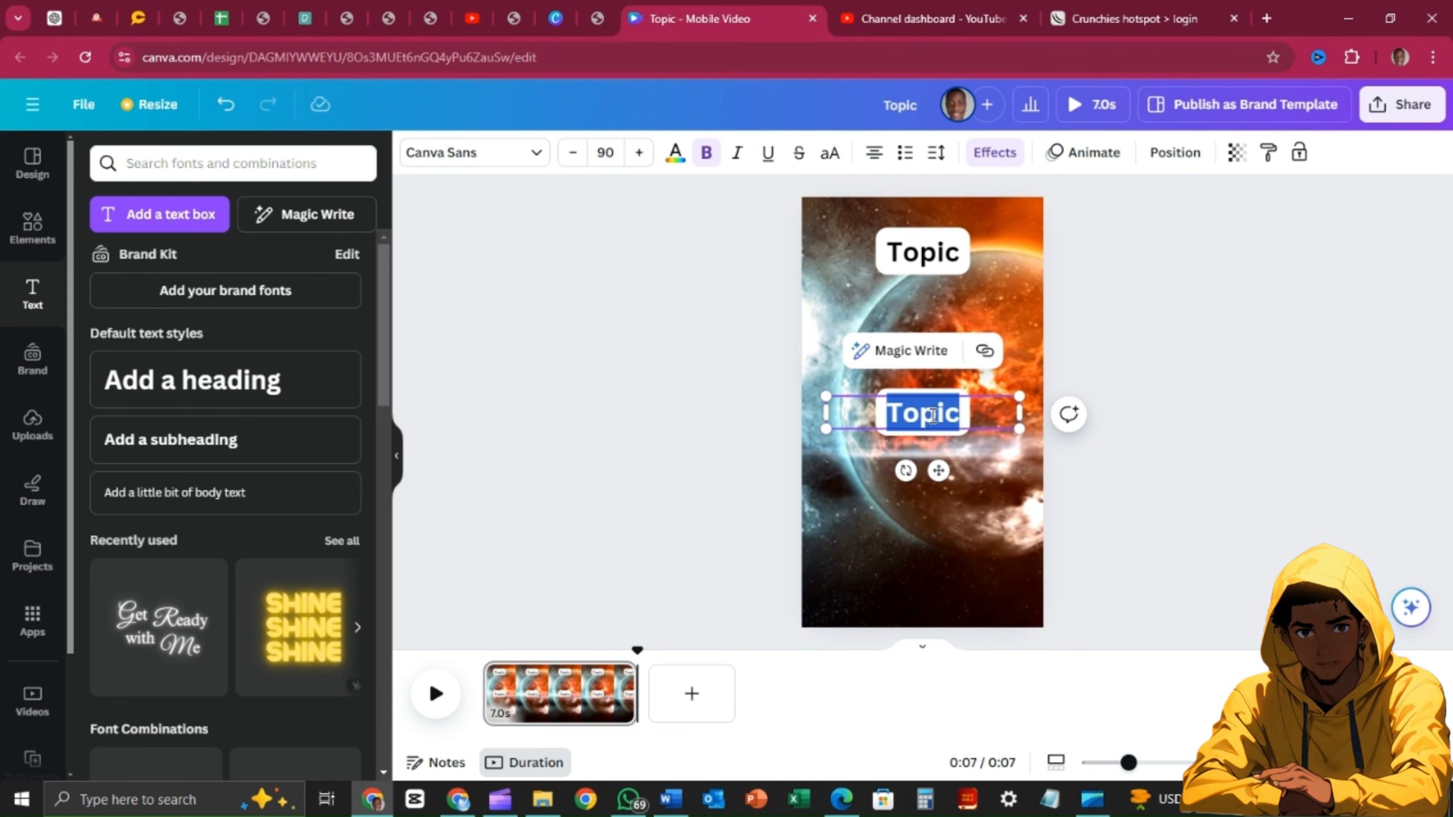
type("Part")
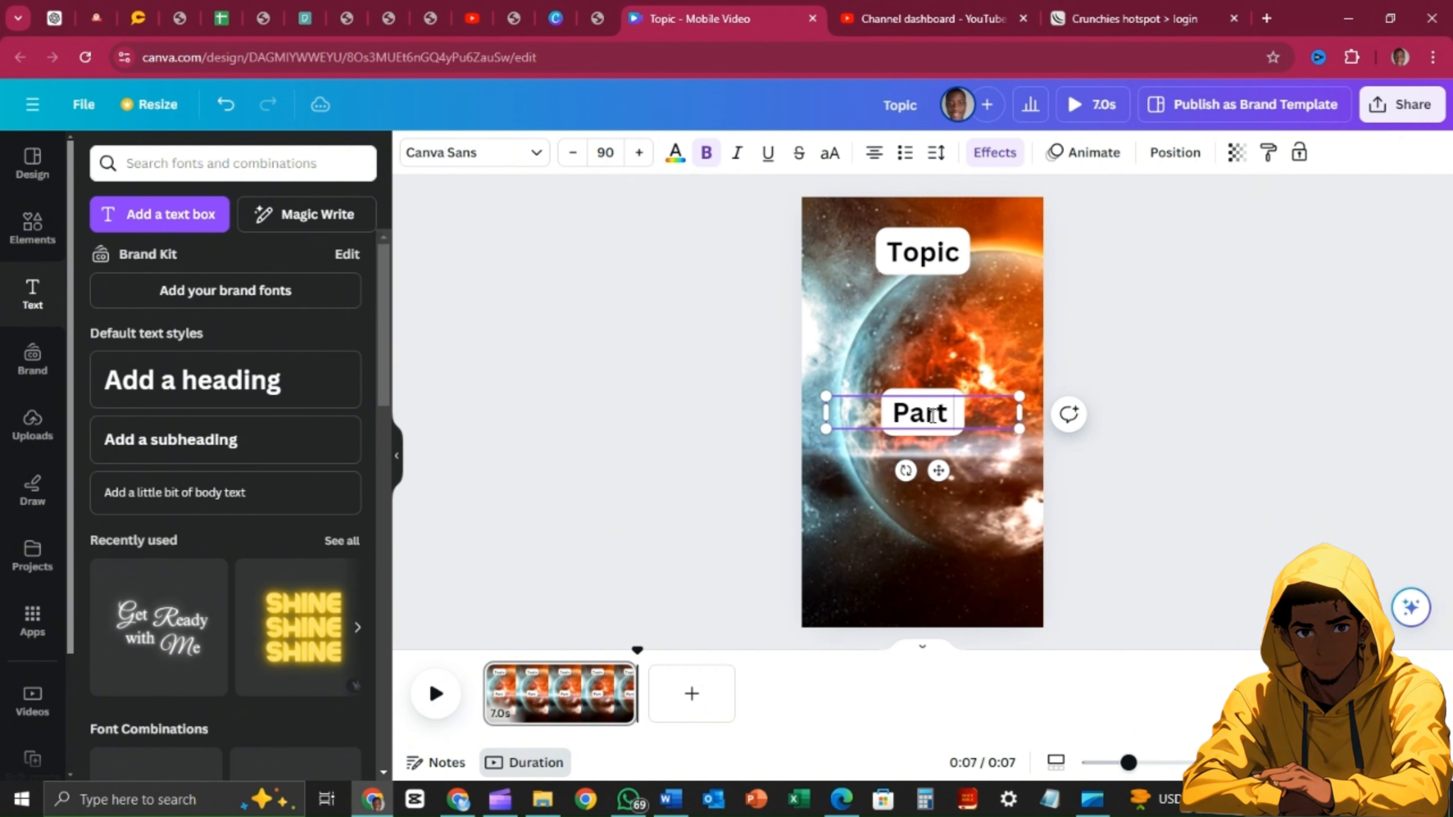
type(" 1")
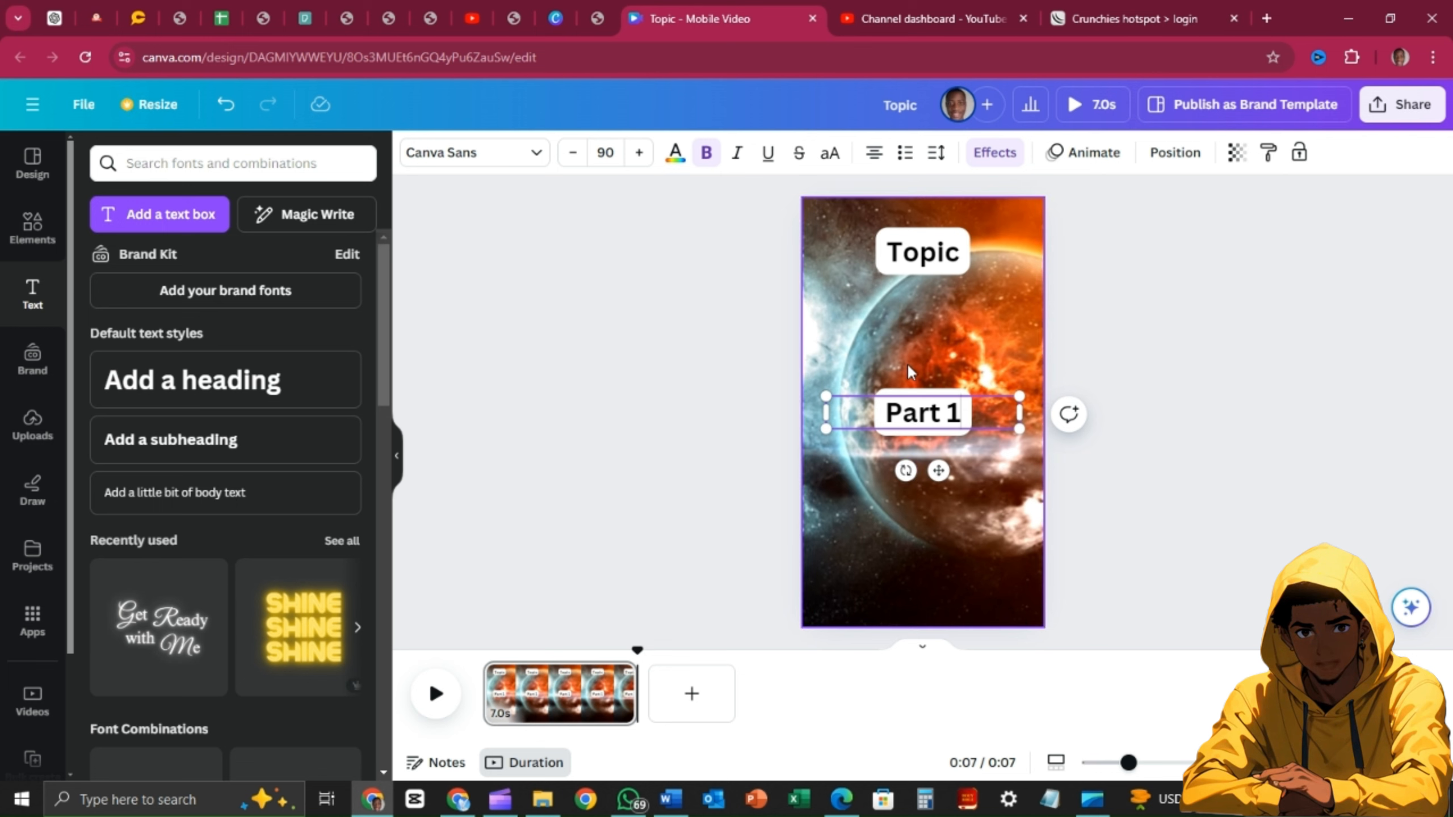
Duplicate the "Part 1" text box and place the copy directly below it, centred on the page
left_click(914, 419)
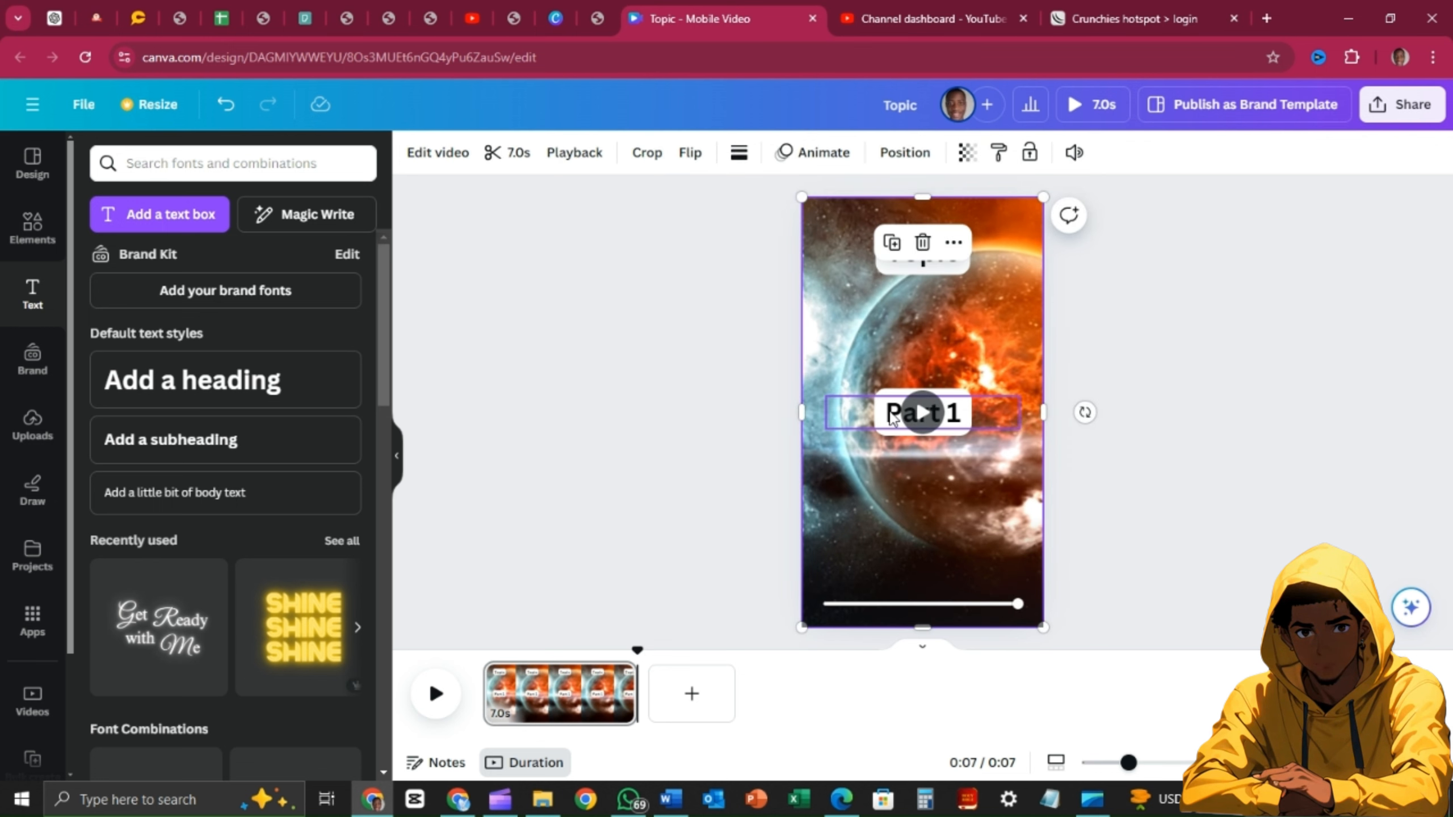
left_click(915, 413)
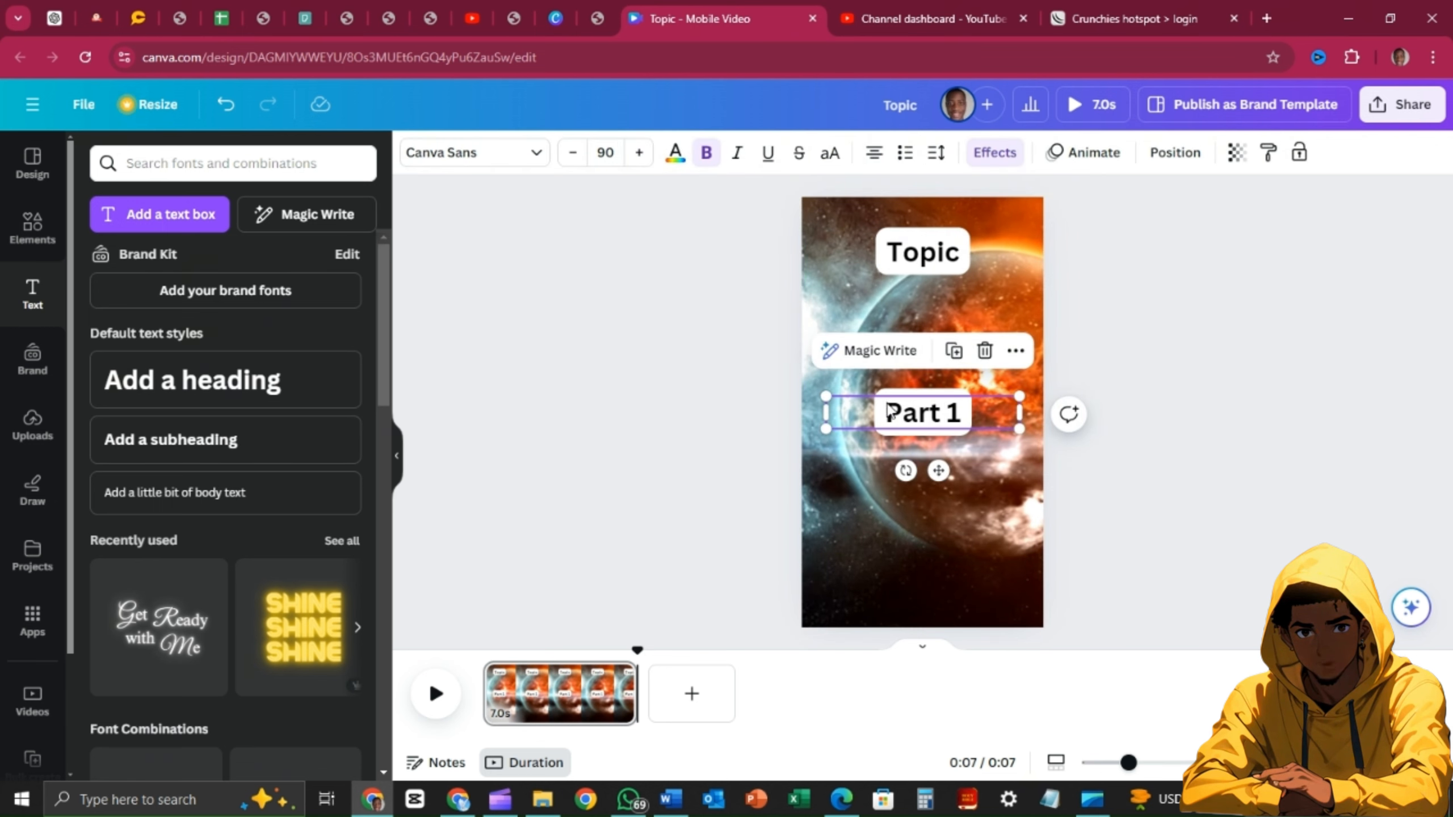
left_click(952, 351)
left_click_drag(944, 418, 944, 474)
Change the text of the lower copy to "Part 2"
left_click(956, 472)
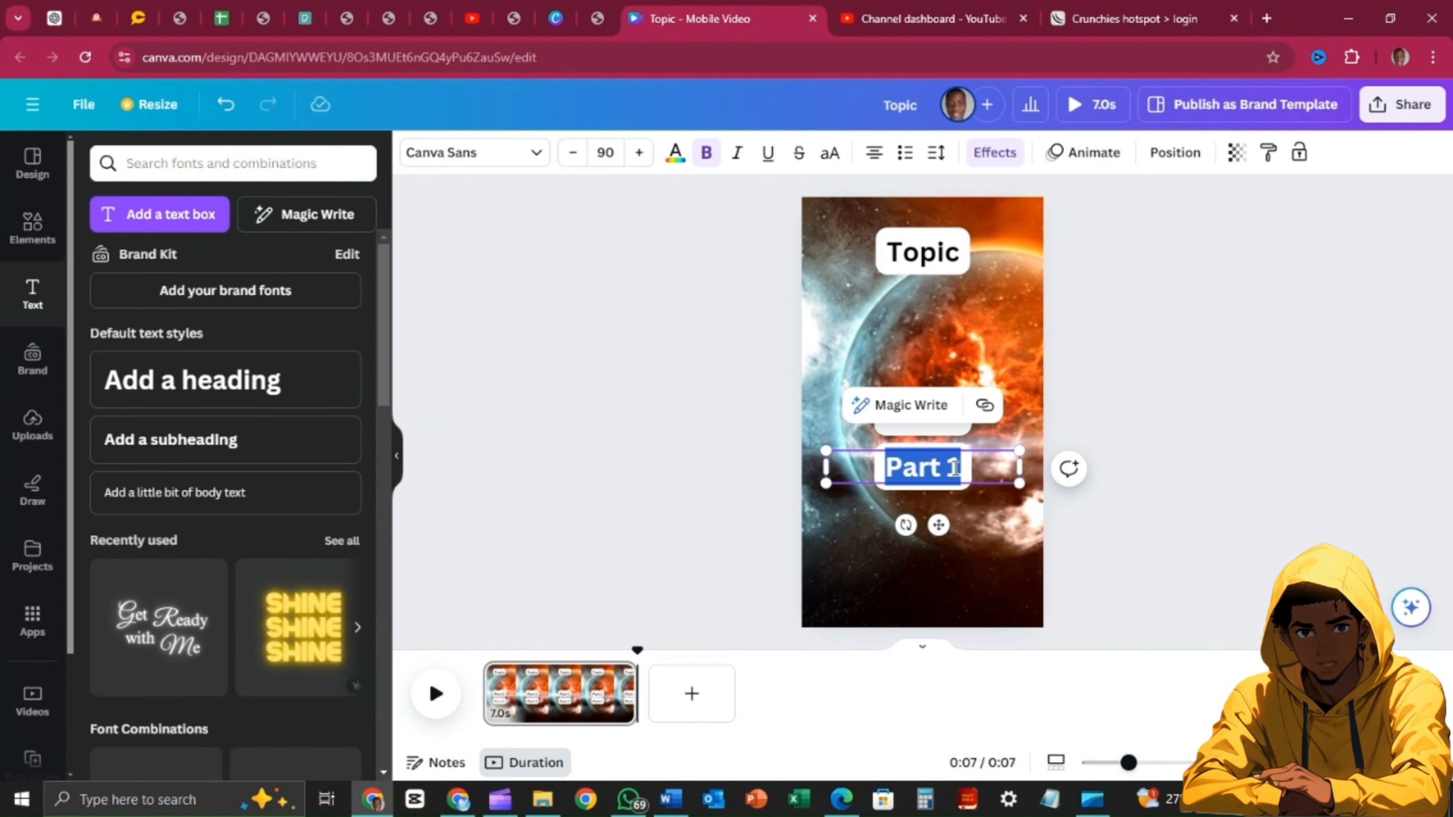
left_click(959, 472)
key("BackSpace")
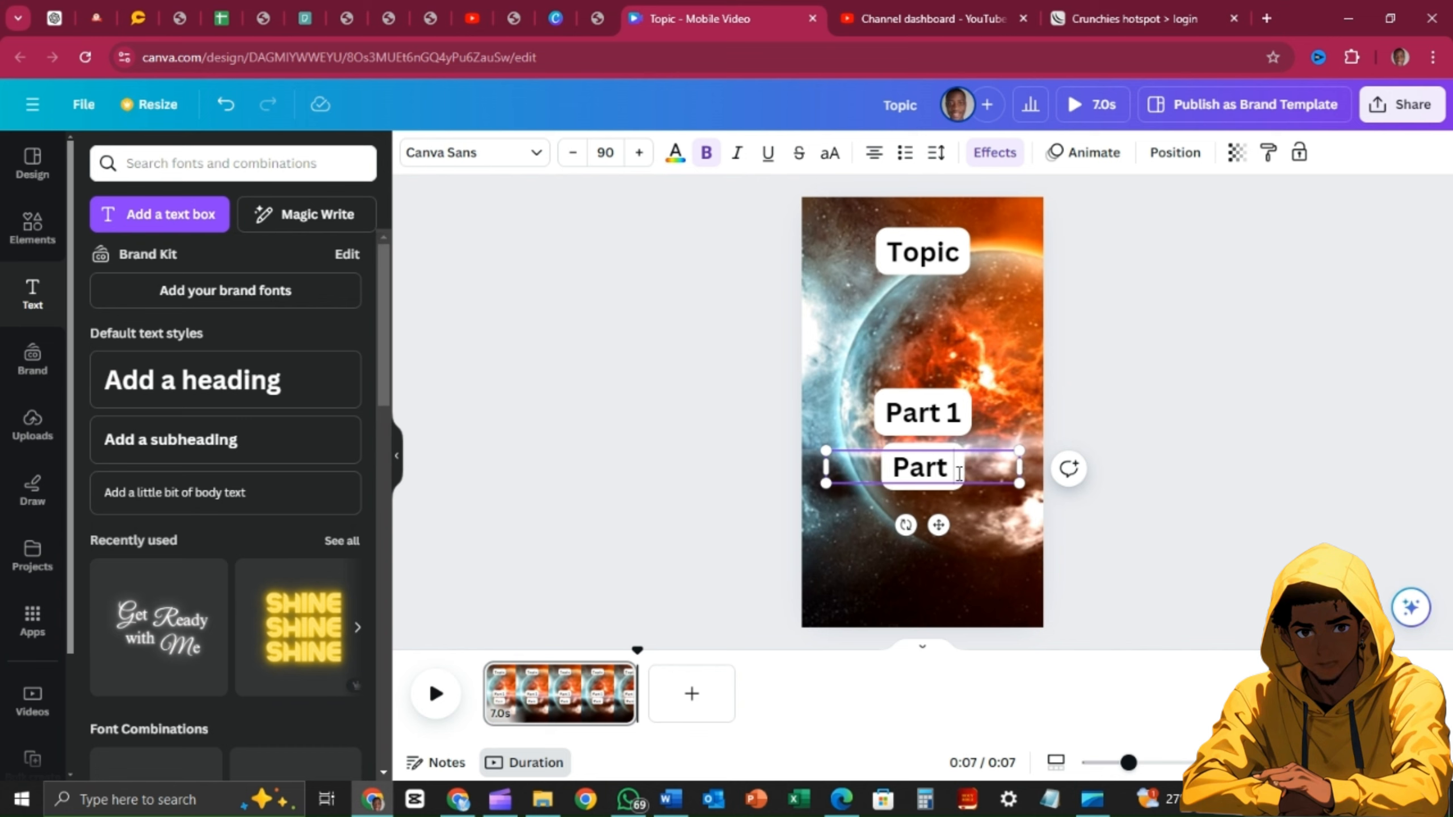
type("2")
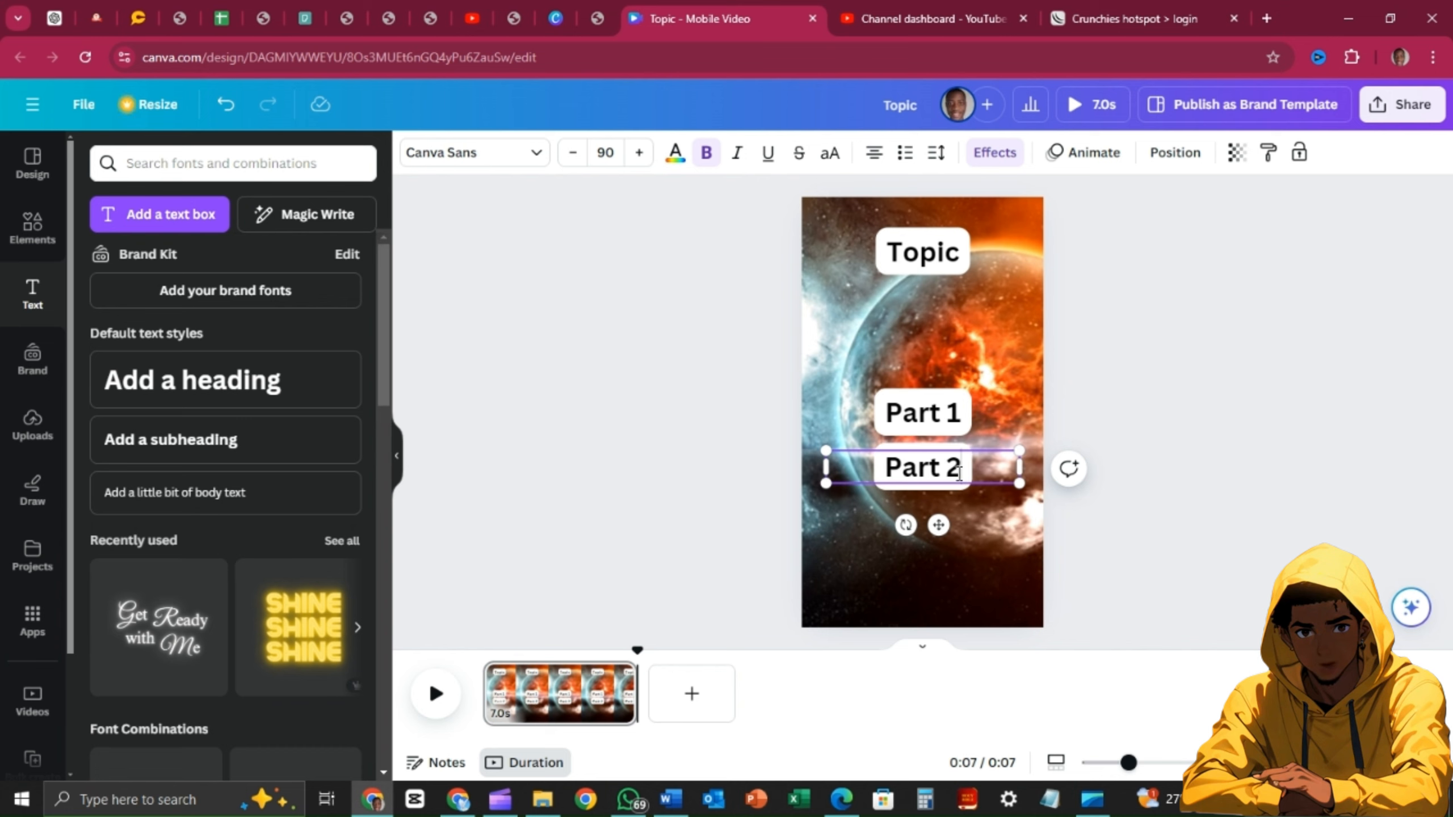
Limit the timing of "Part 1" to about the first 4 seconds and make "Part 2" start where it ends
left_click(927, 412)
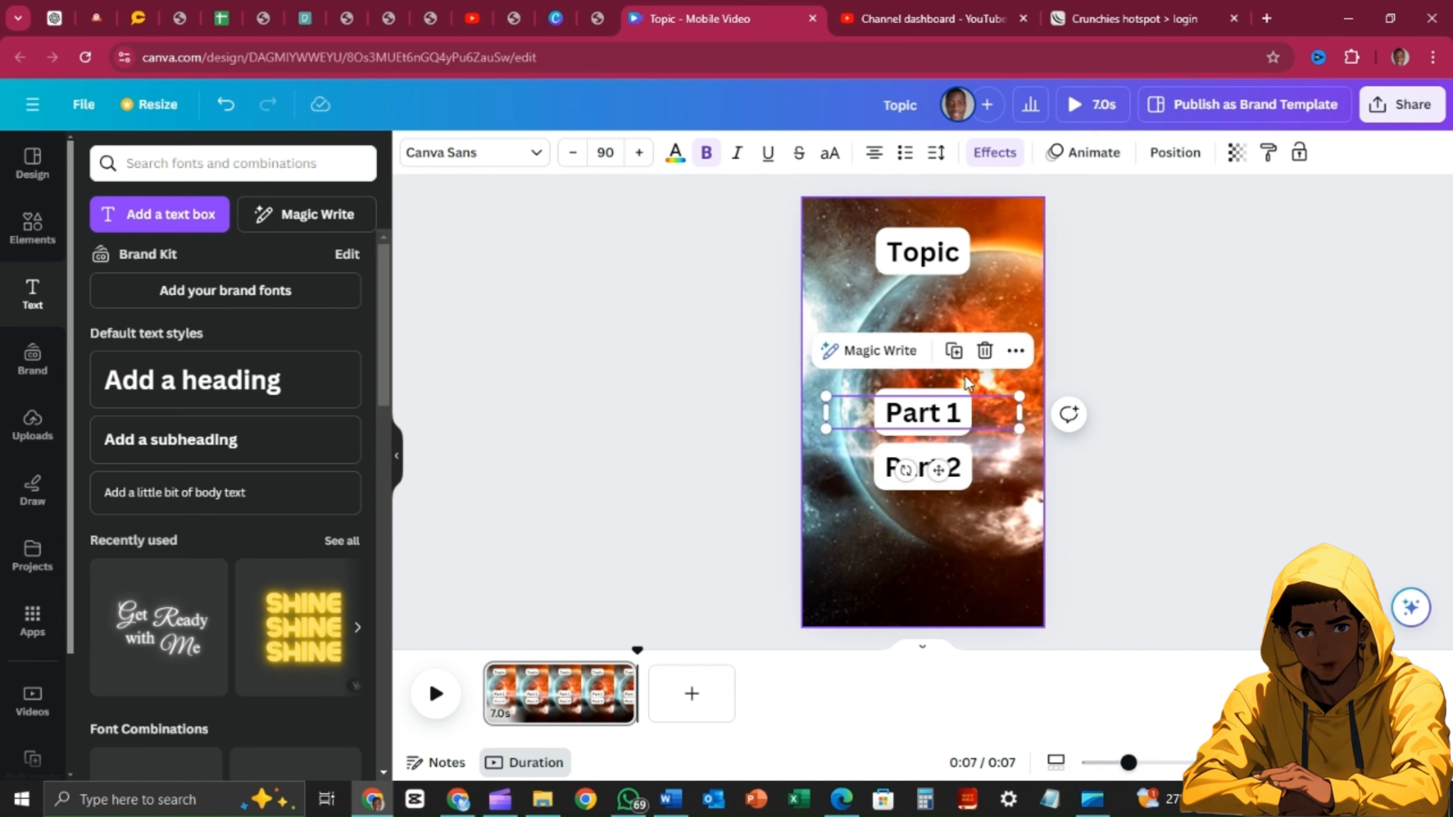
right_click(938, 413)
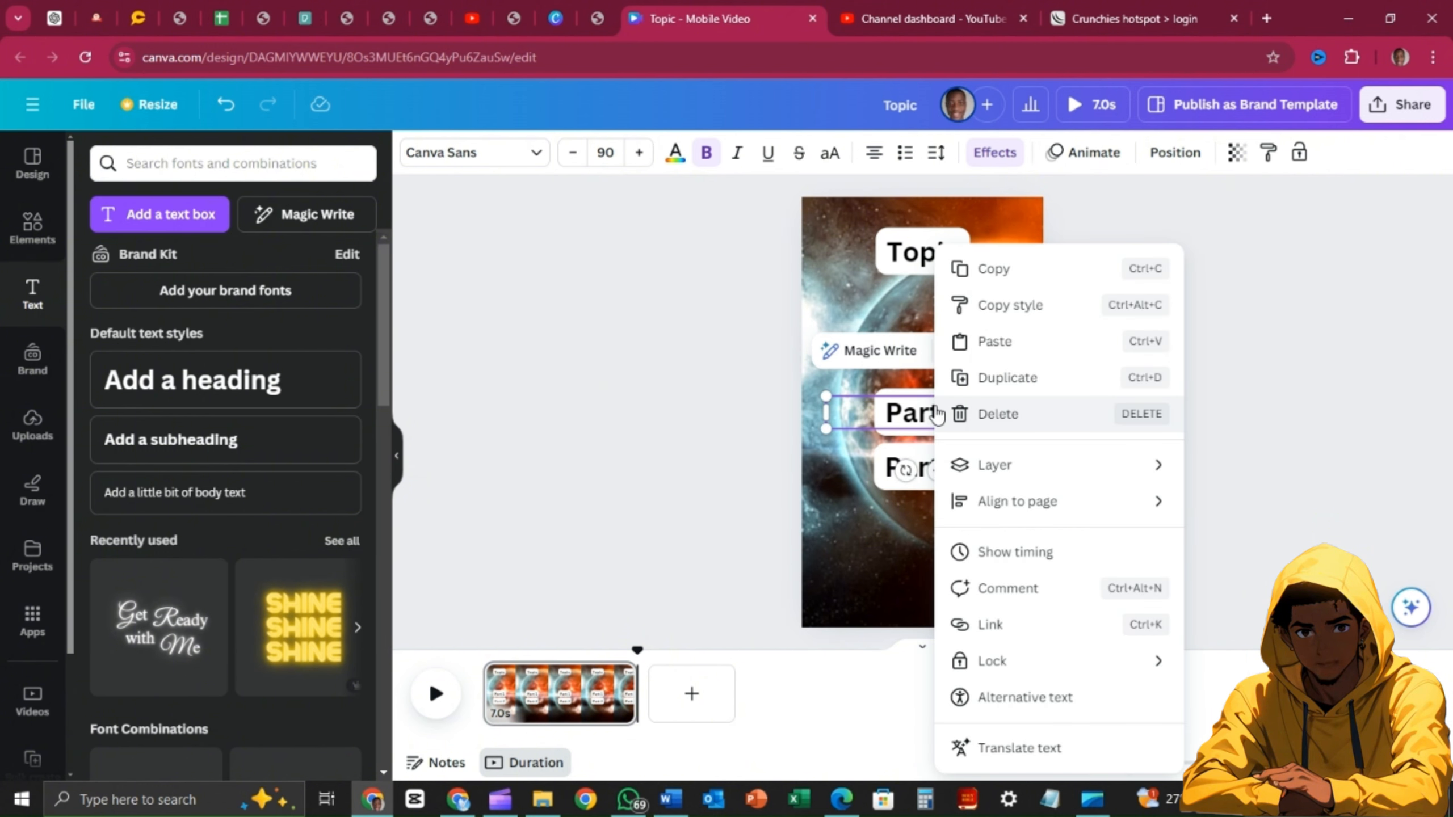
left_click(995, 554)
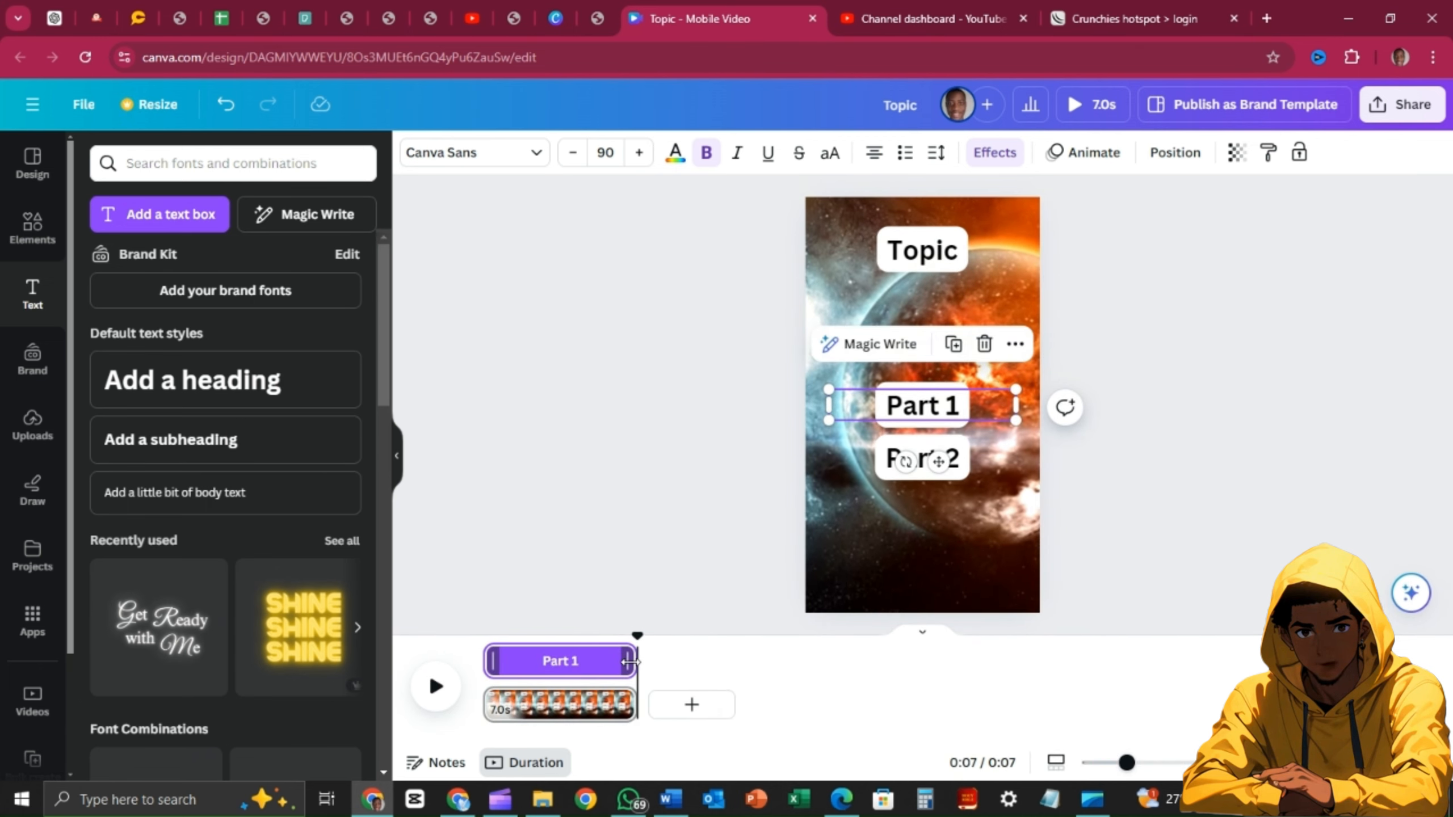
left_click_drag(612, 662, 566, 661)
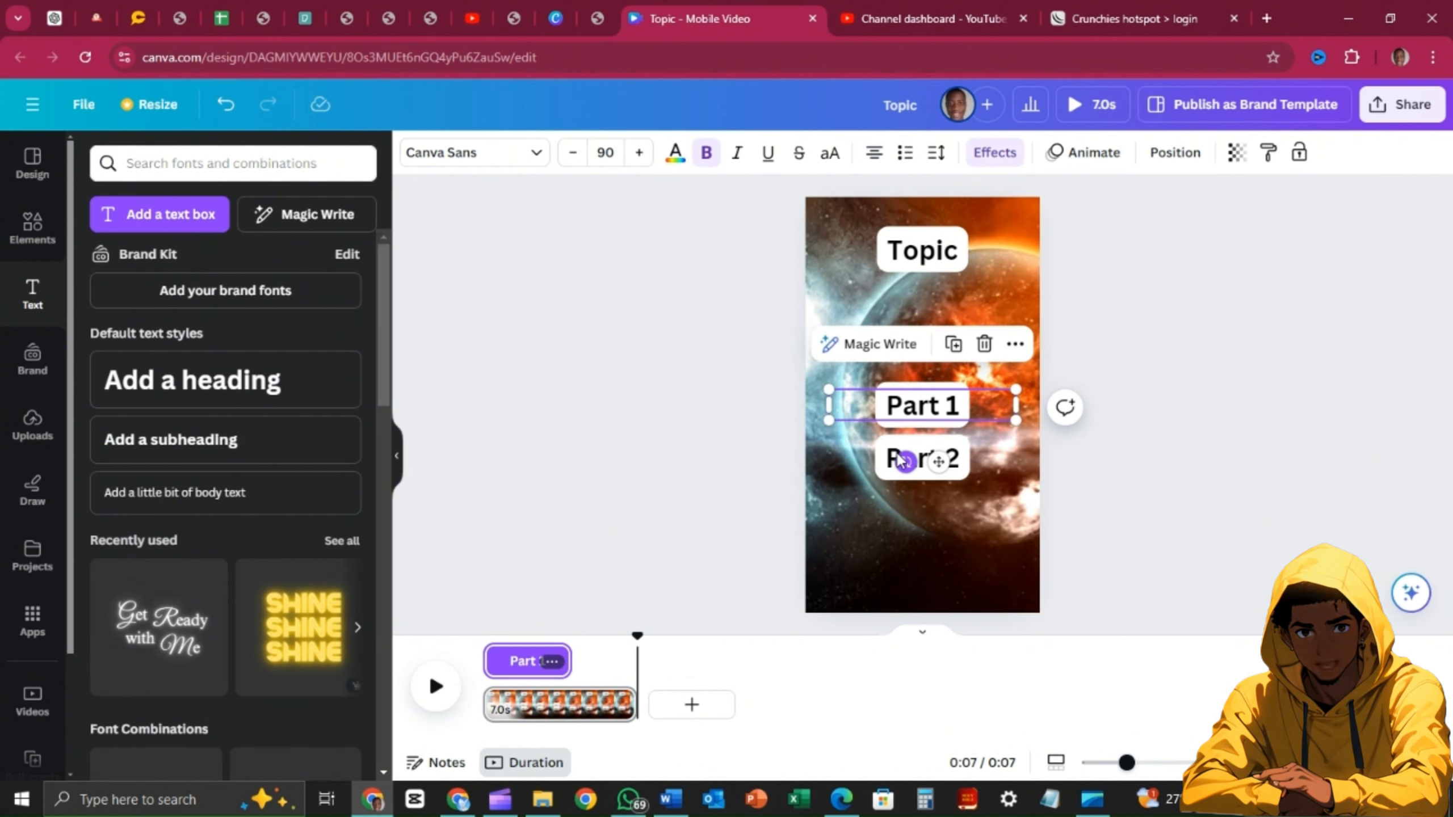
left_click(883, 452)
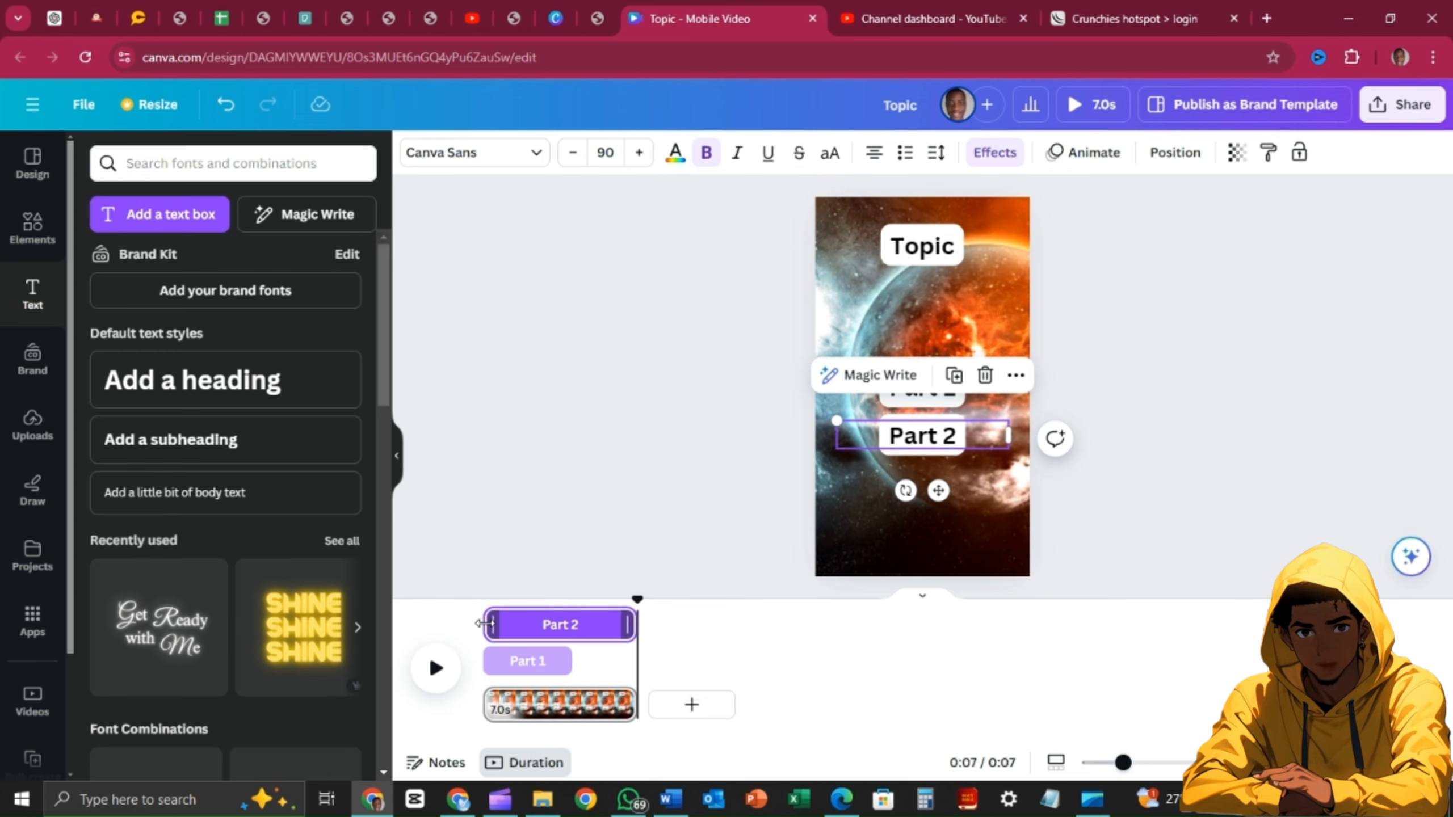
left_click_drag(487, 625, 570, 634)
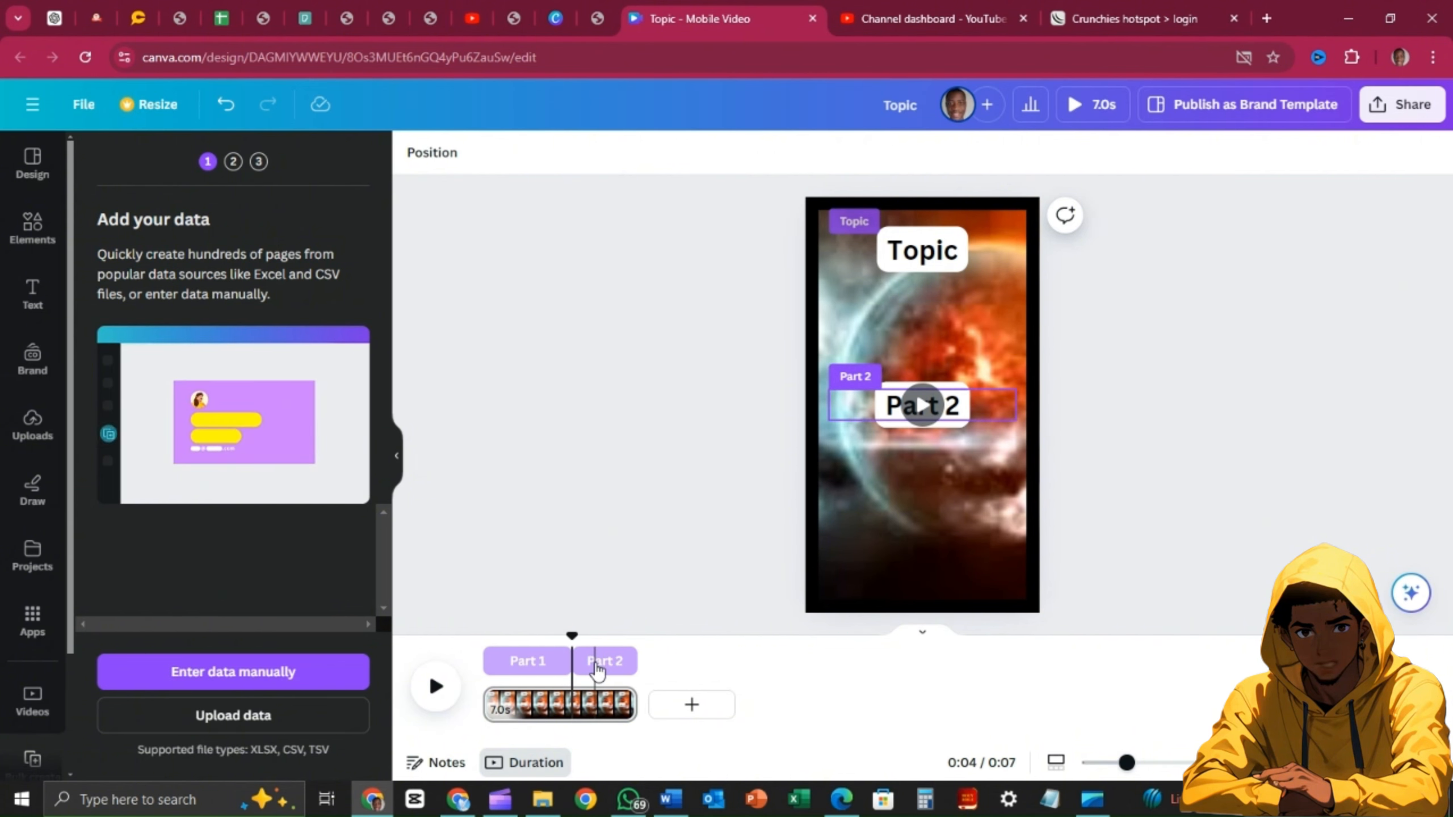
Move the "Part 2" text box off "Part 1" to just below it, keeping it centred on the page
left_click(596, 666)
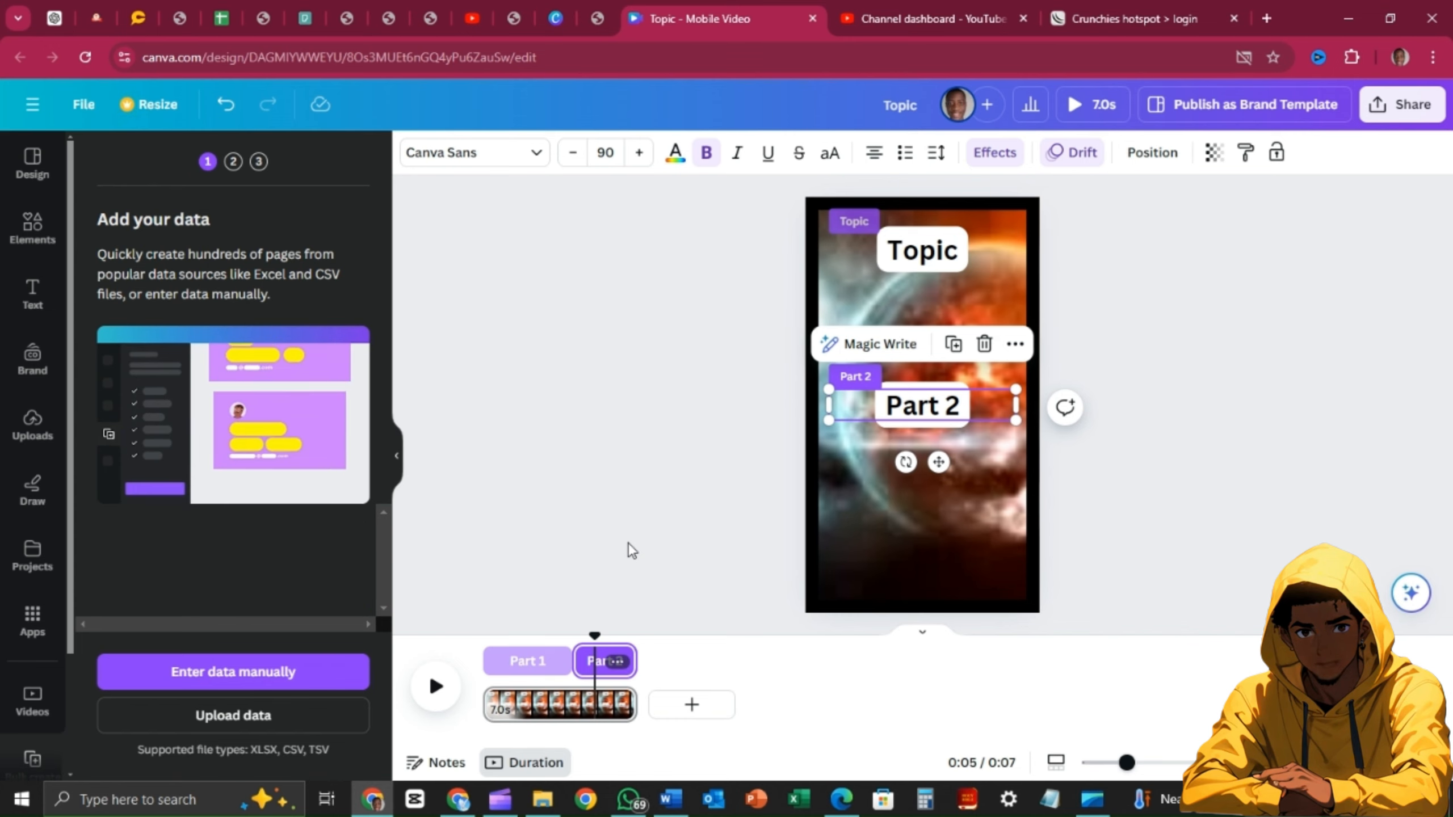
left_click(690, 496)
left_click(979, 400)
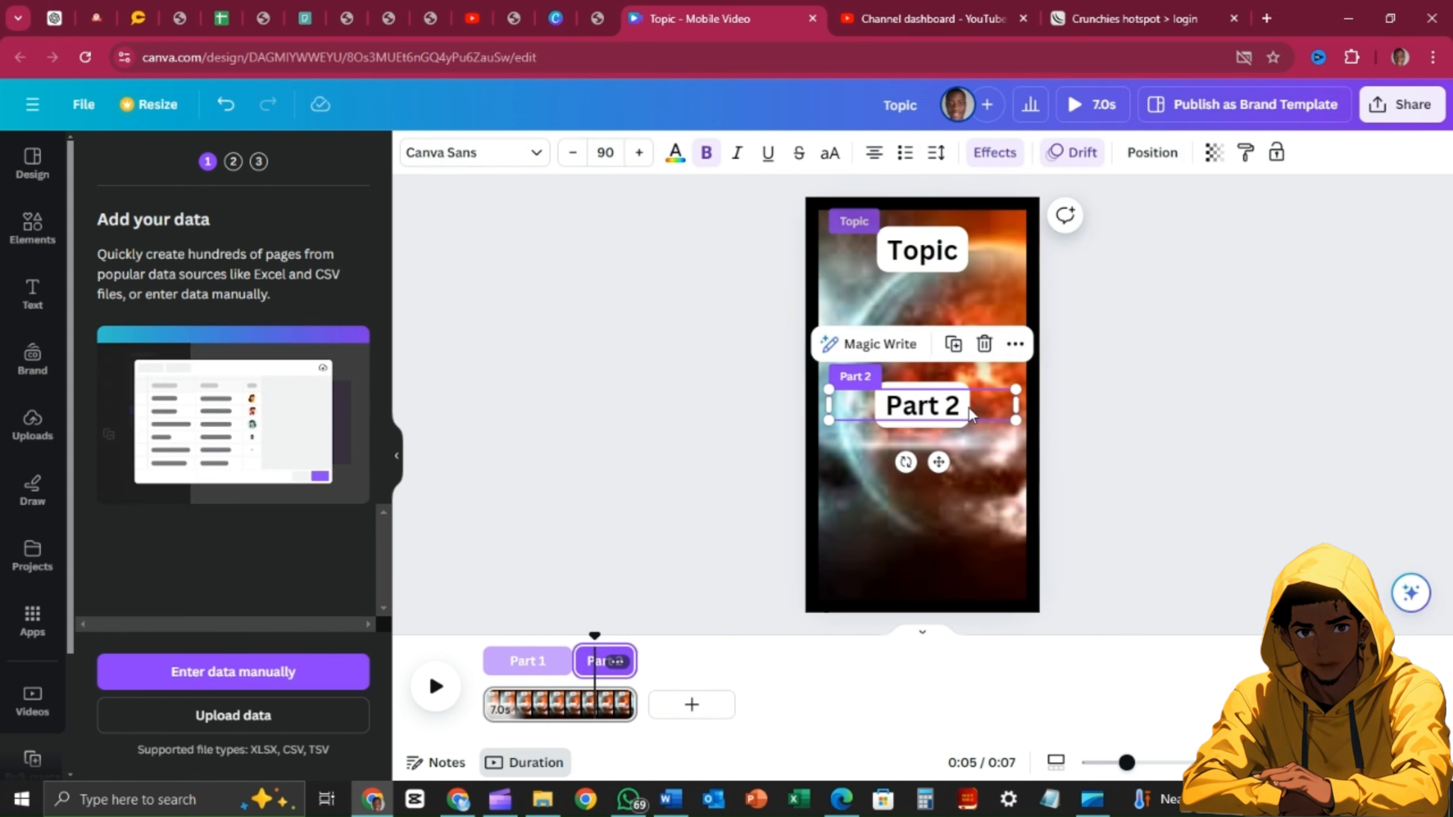
left_click_drag(970, 407, 967, 462)
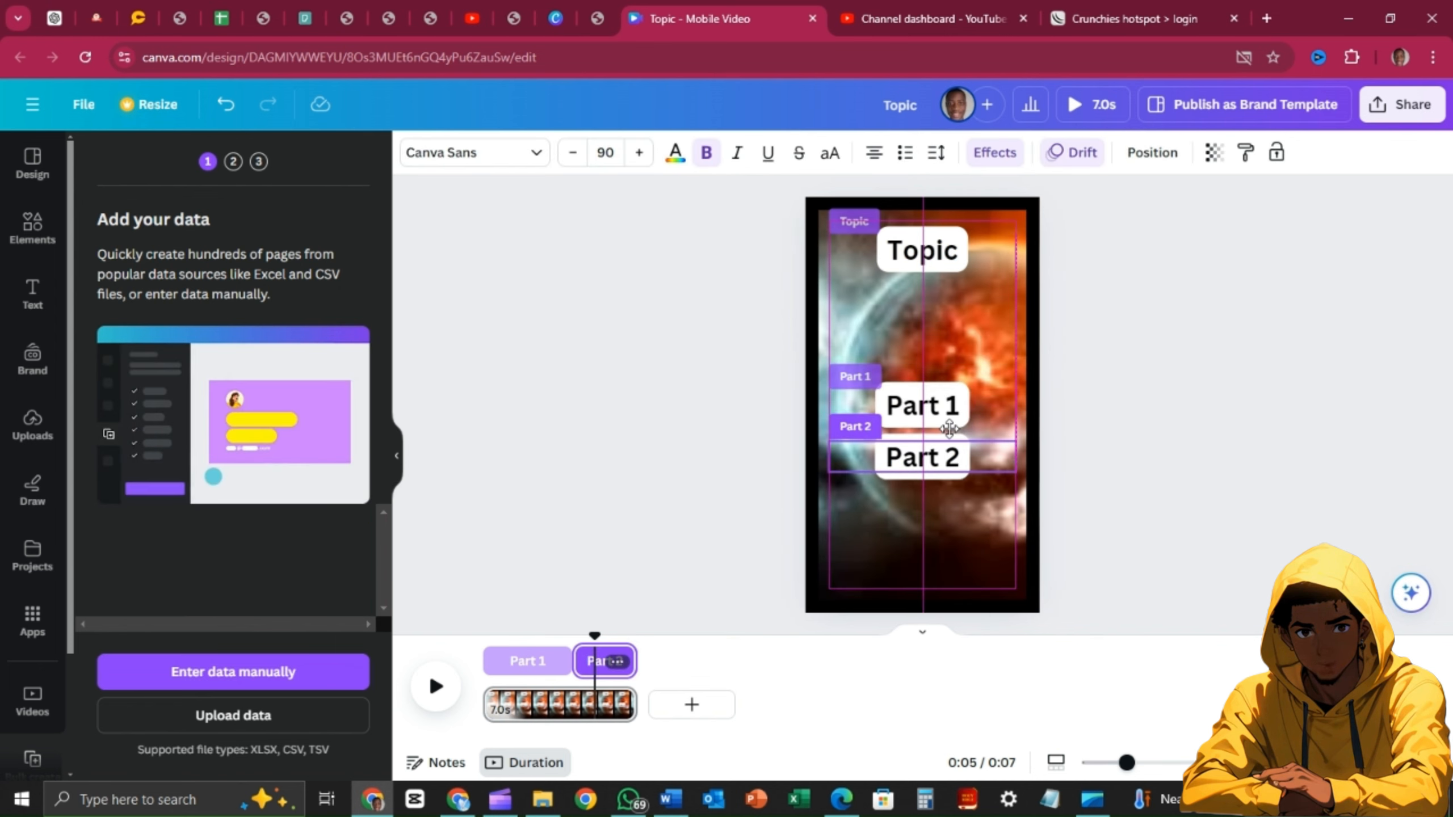
Reduce the font size of the "Part 1" text to 75
left_click(924, 407)
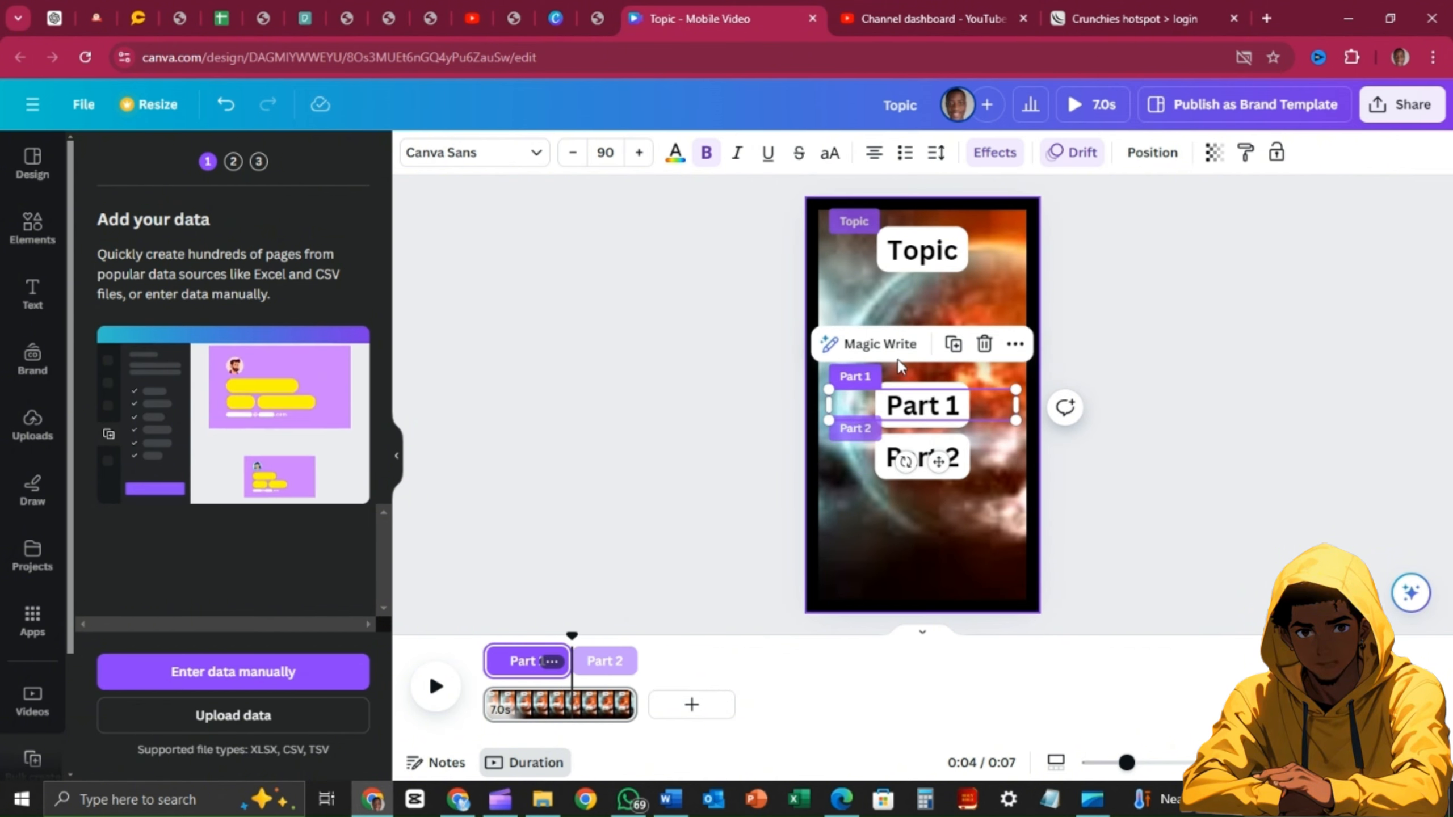
left_click(574, 153)
left_click(573, 153)
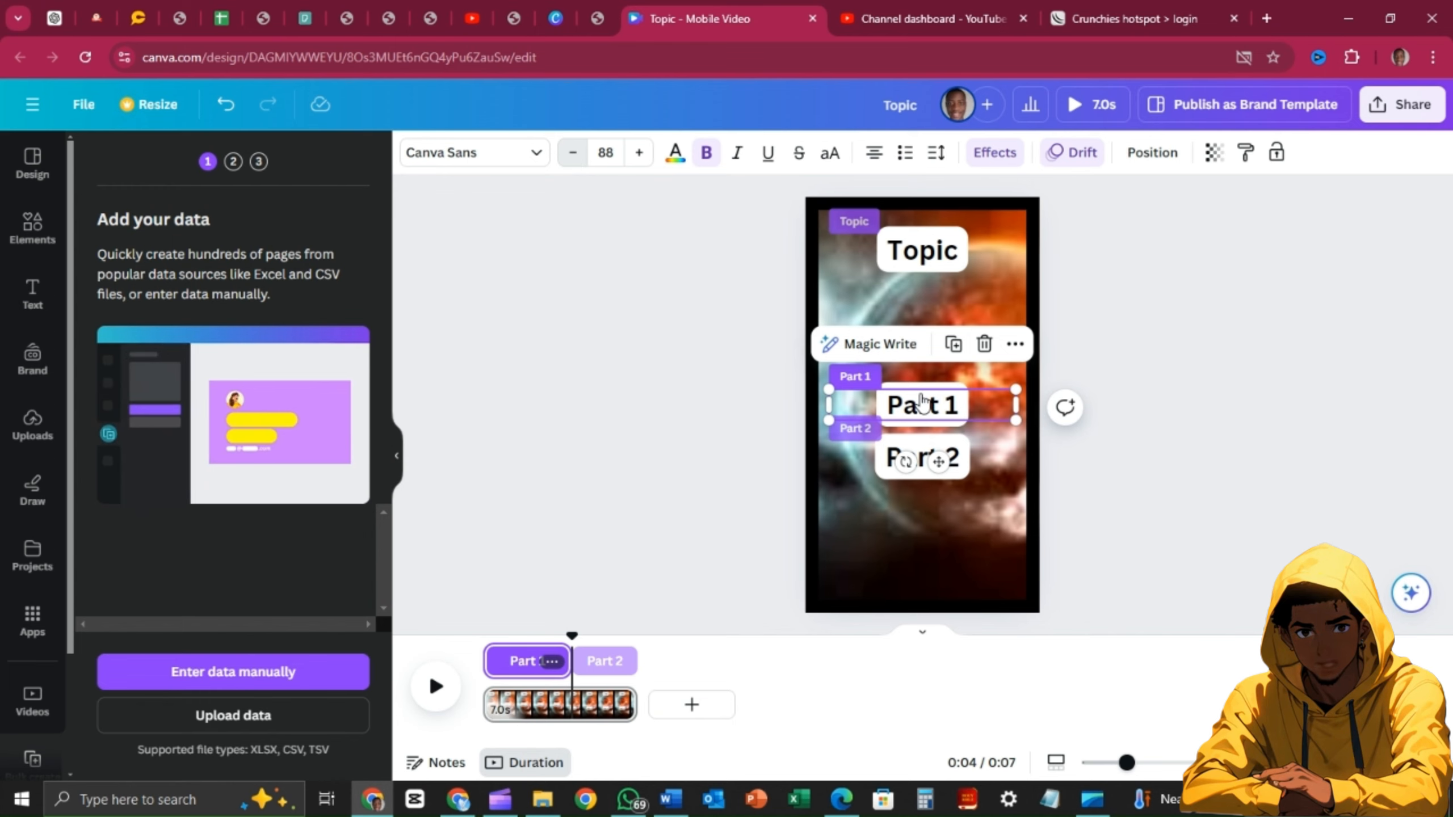
left_click(573, 153)
left_click(573, 153)
left_click(574, 153)
left_click(573, 153)
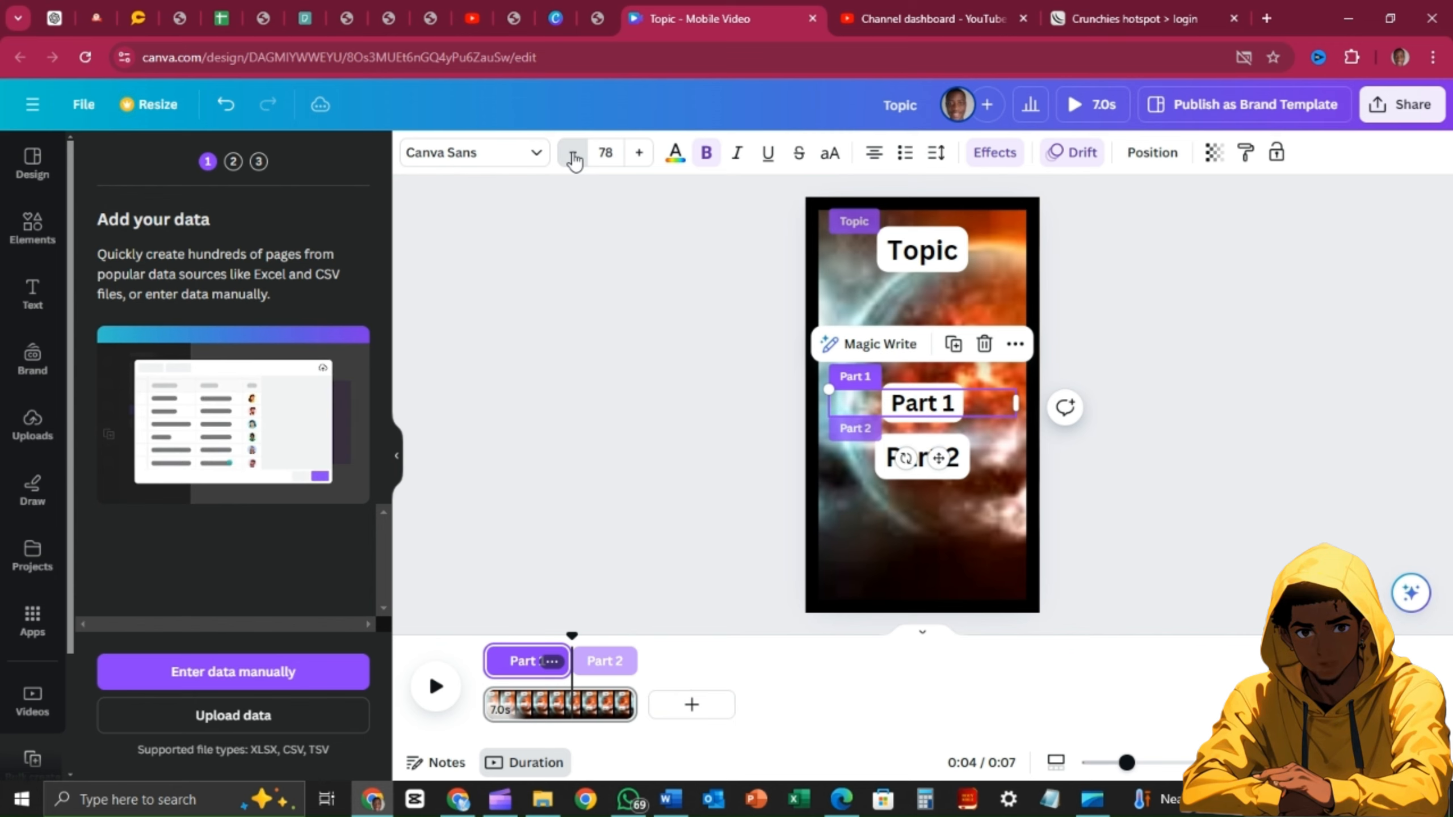
left_click(573, 154)
left_click(573, 153)
left_click(573, 154)
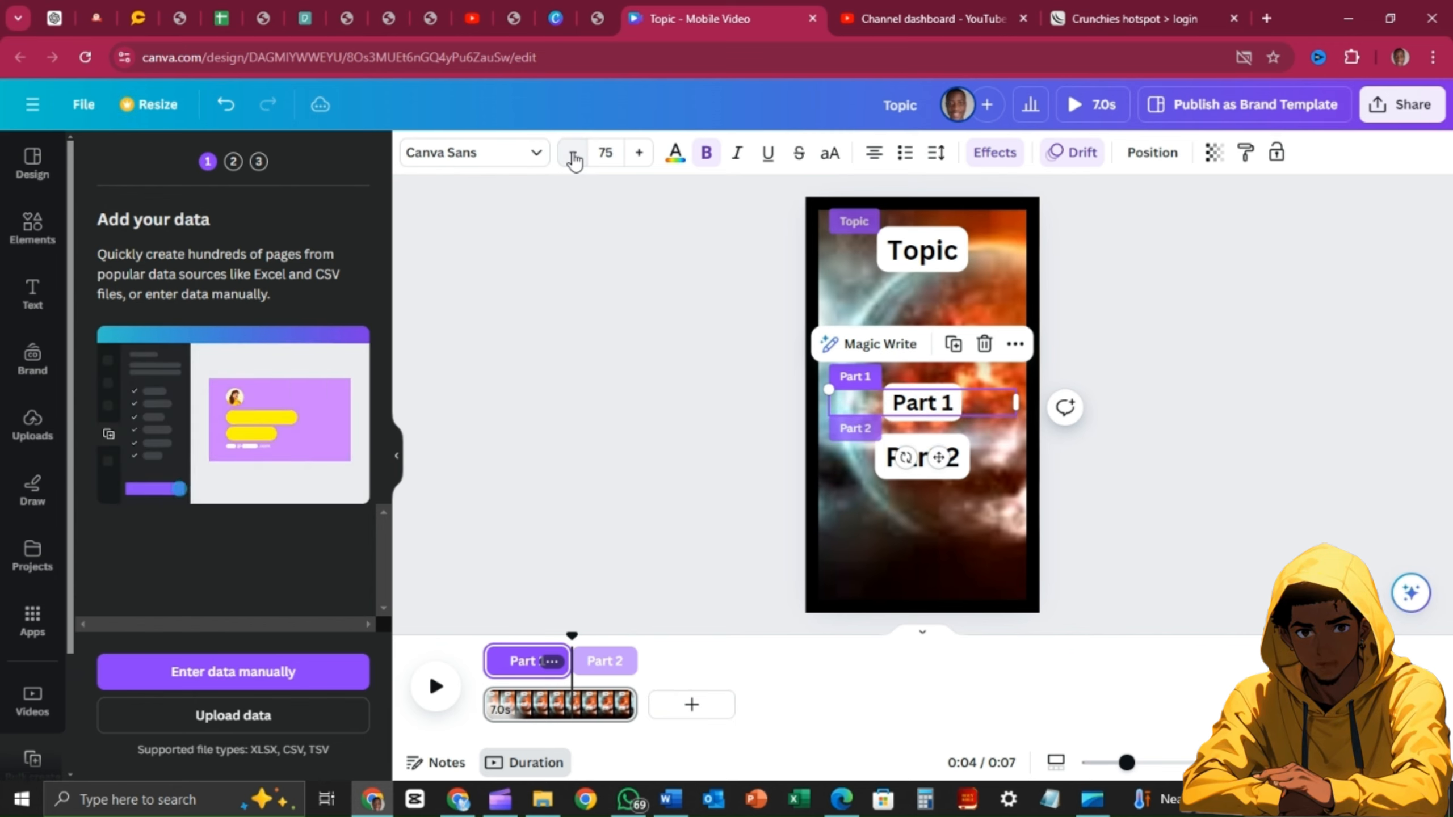
Set the font size of the "Part 1" text to 40
left_click(605, 153)
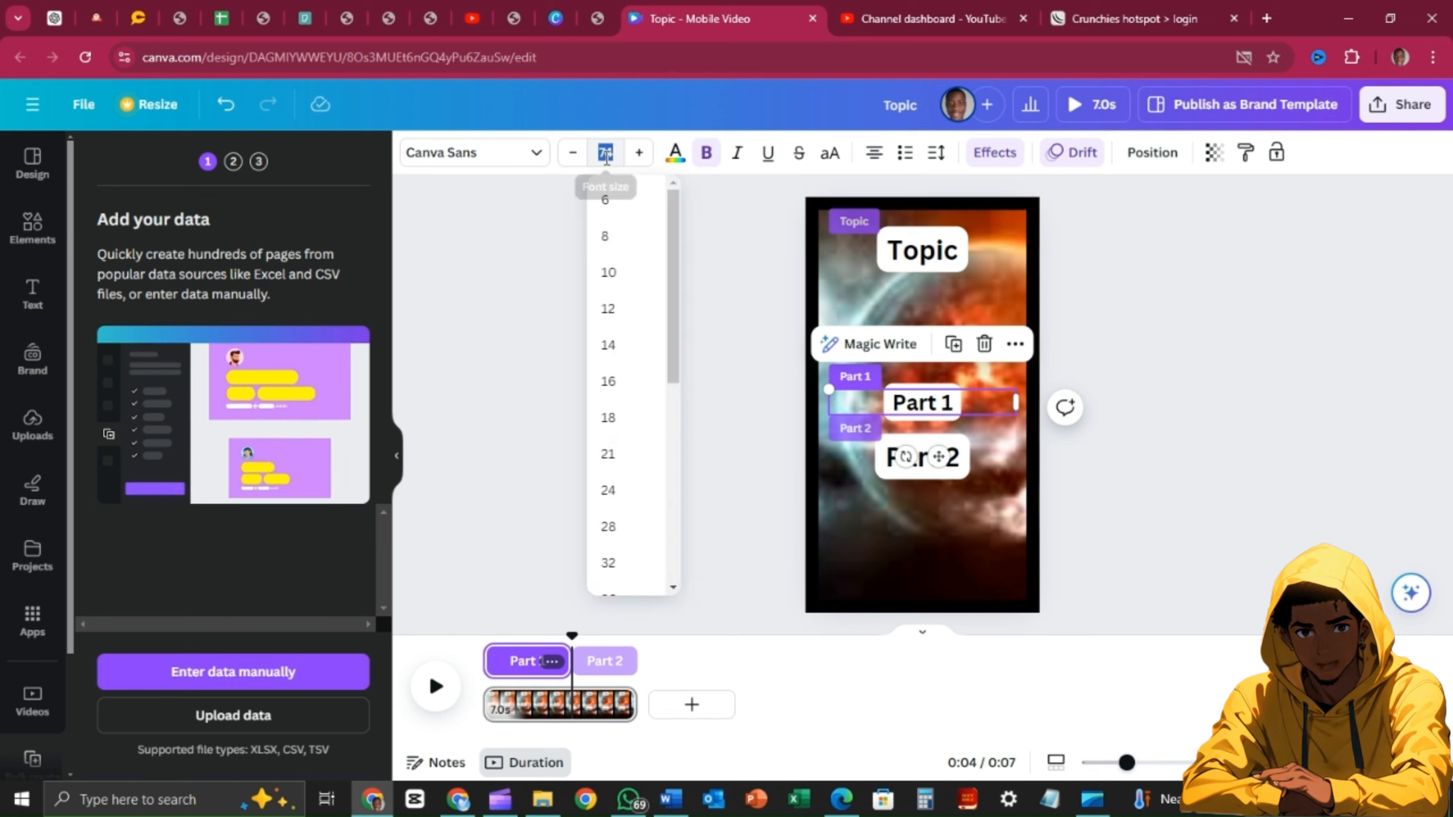
type("40")
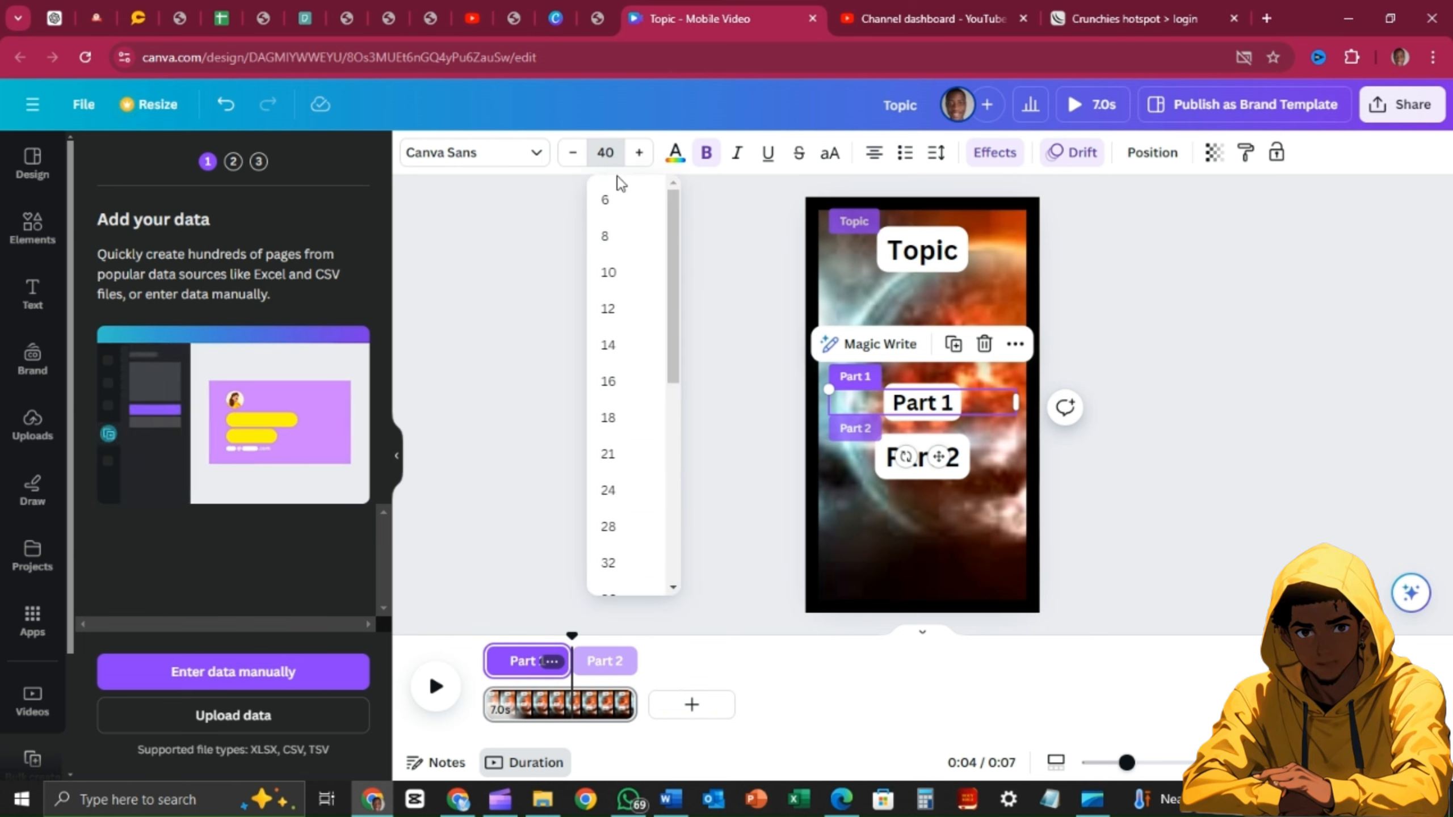
key("Return")
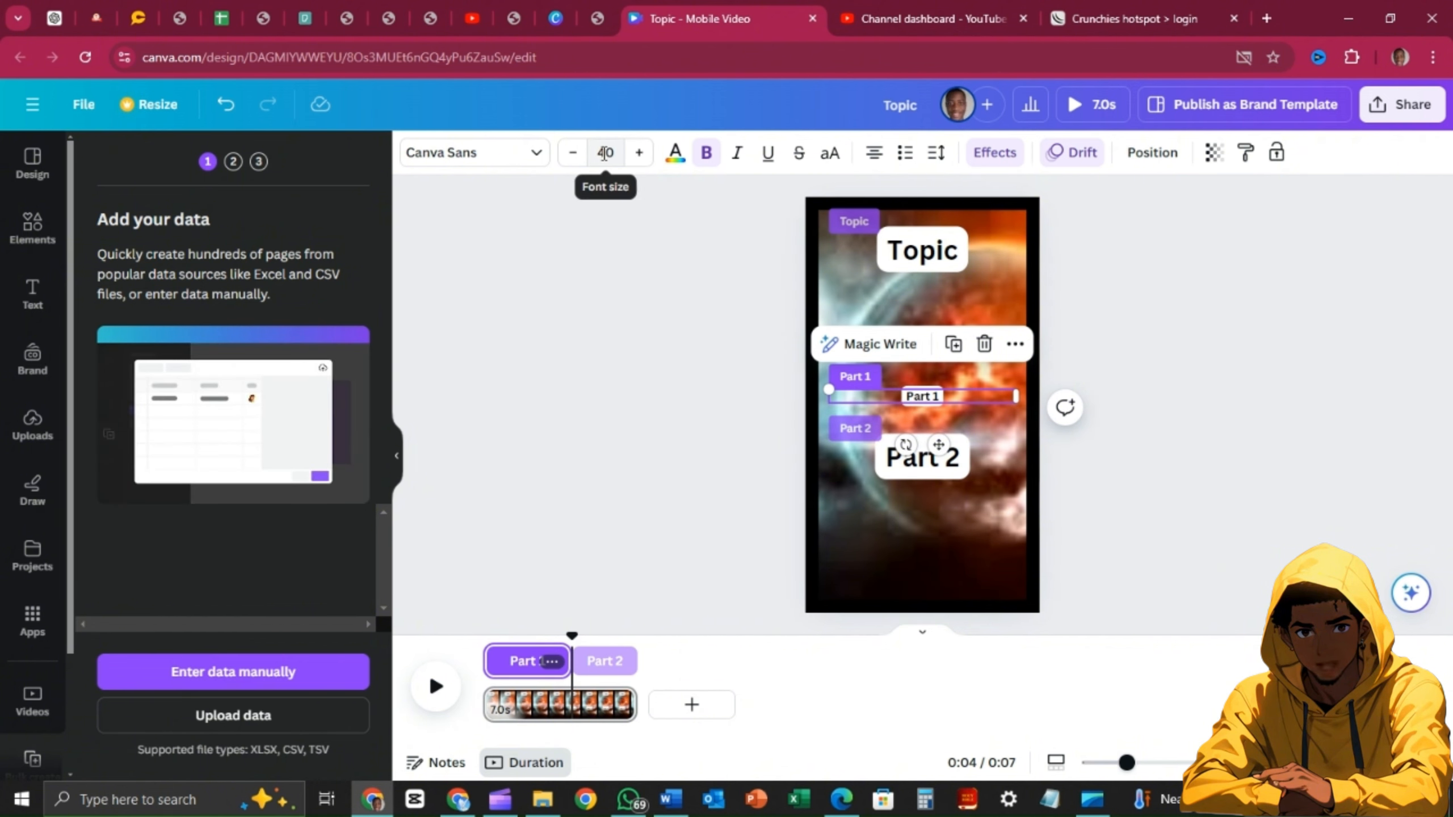
Set the font size of the "Part 1" text to 50
left_click(605, 154)
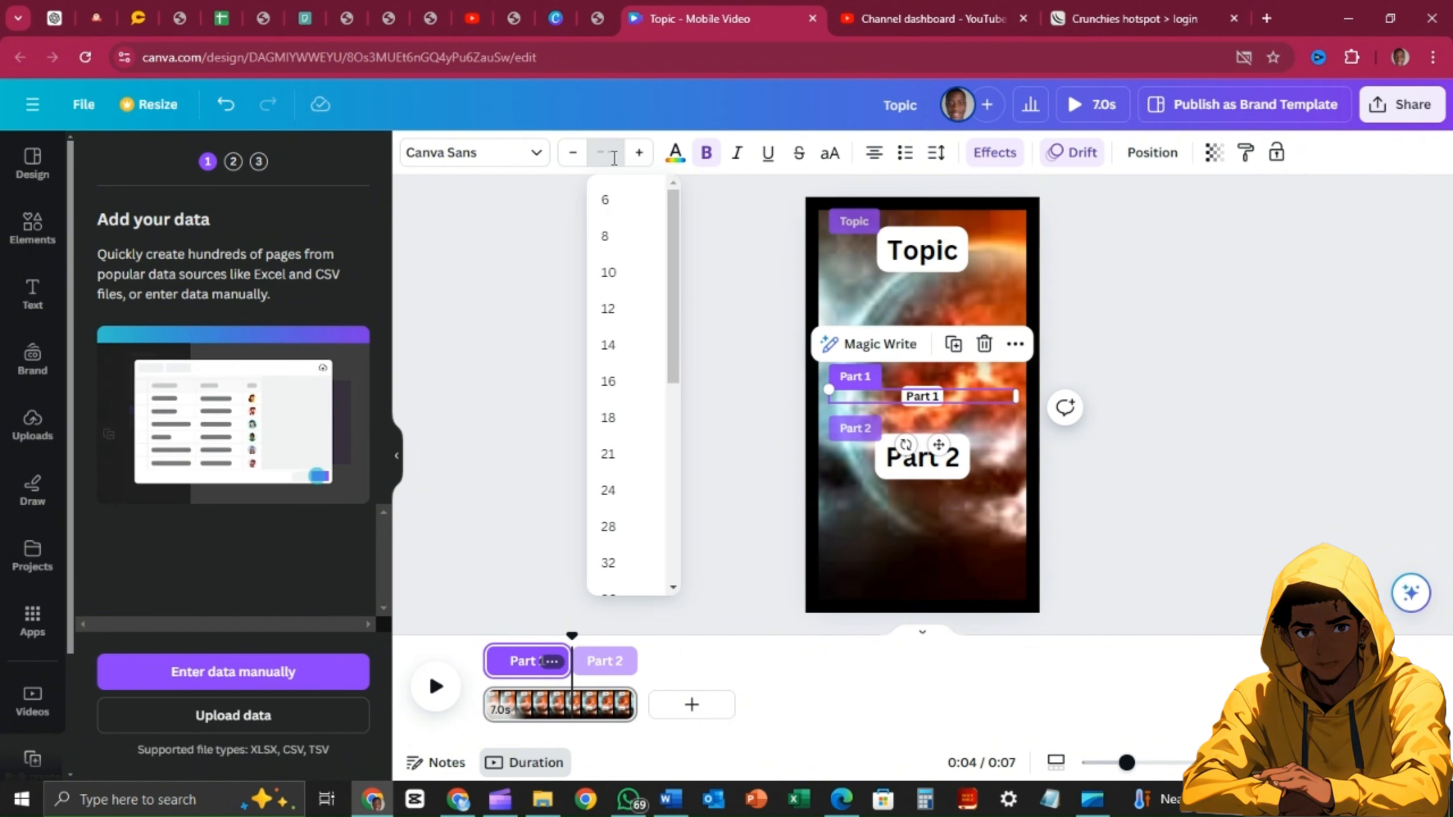
type("50")
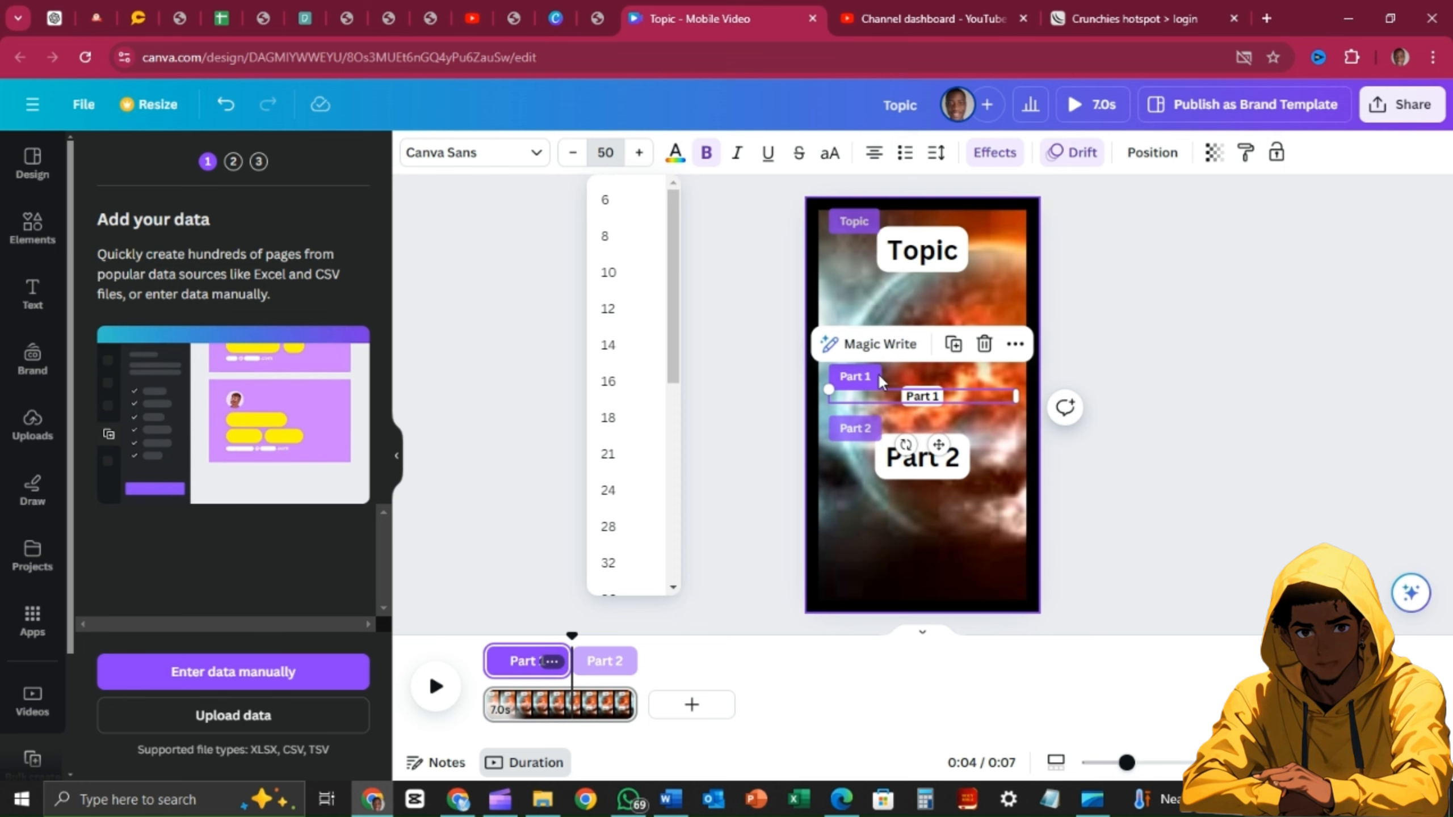
key("Return")
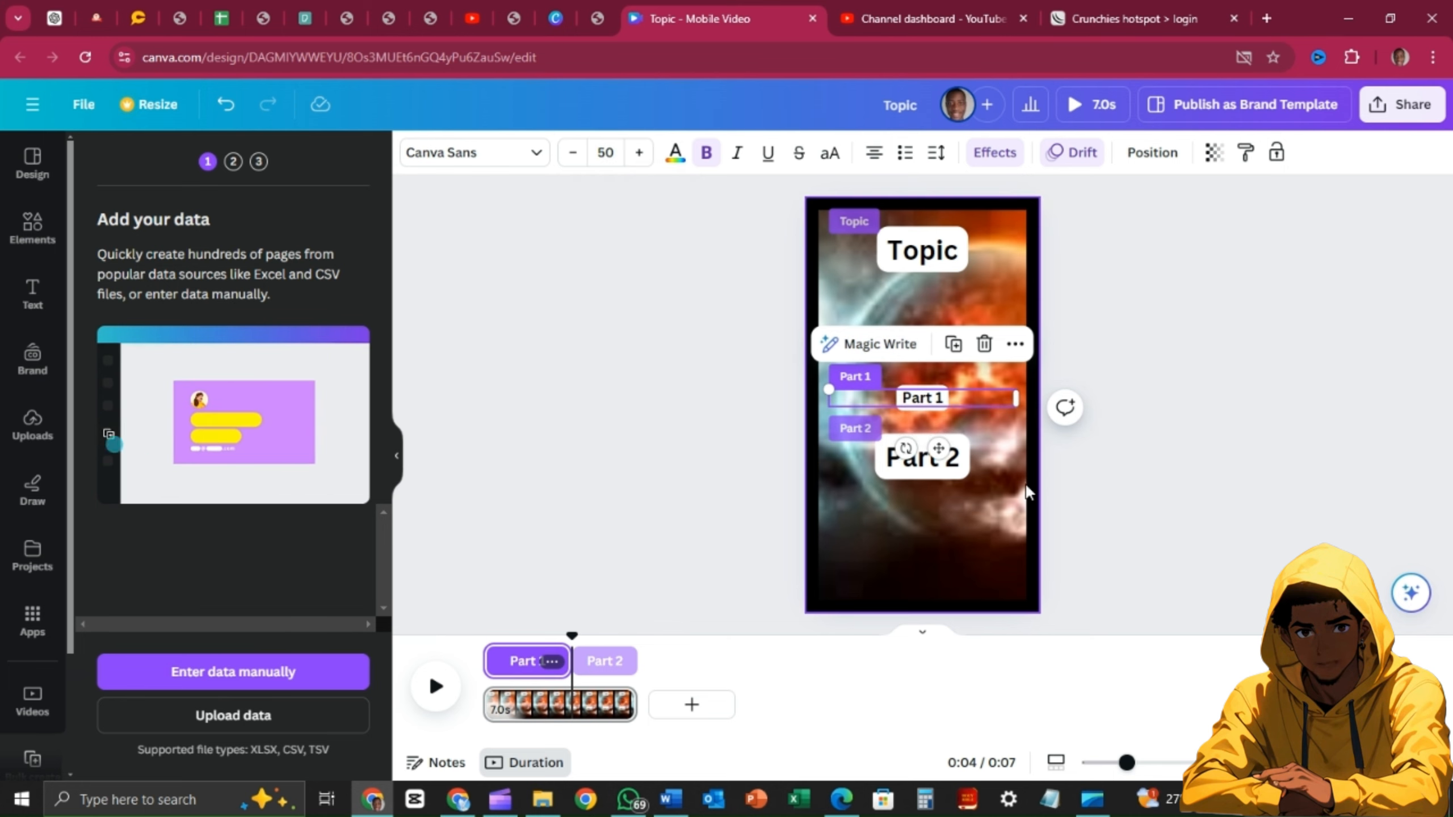
Set the font size of the "Part 2" text to 50 and deselect it
left_click(975, 458)
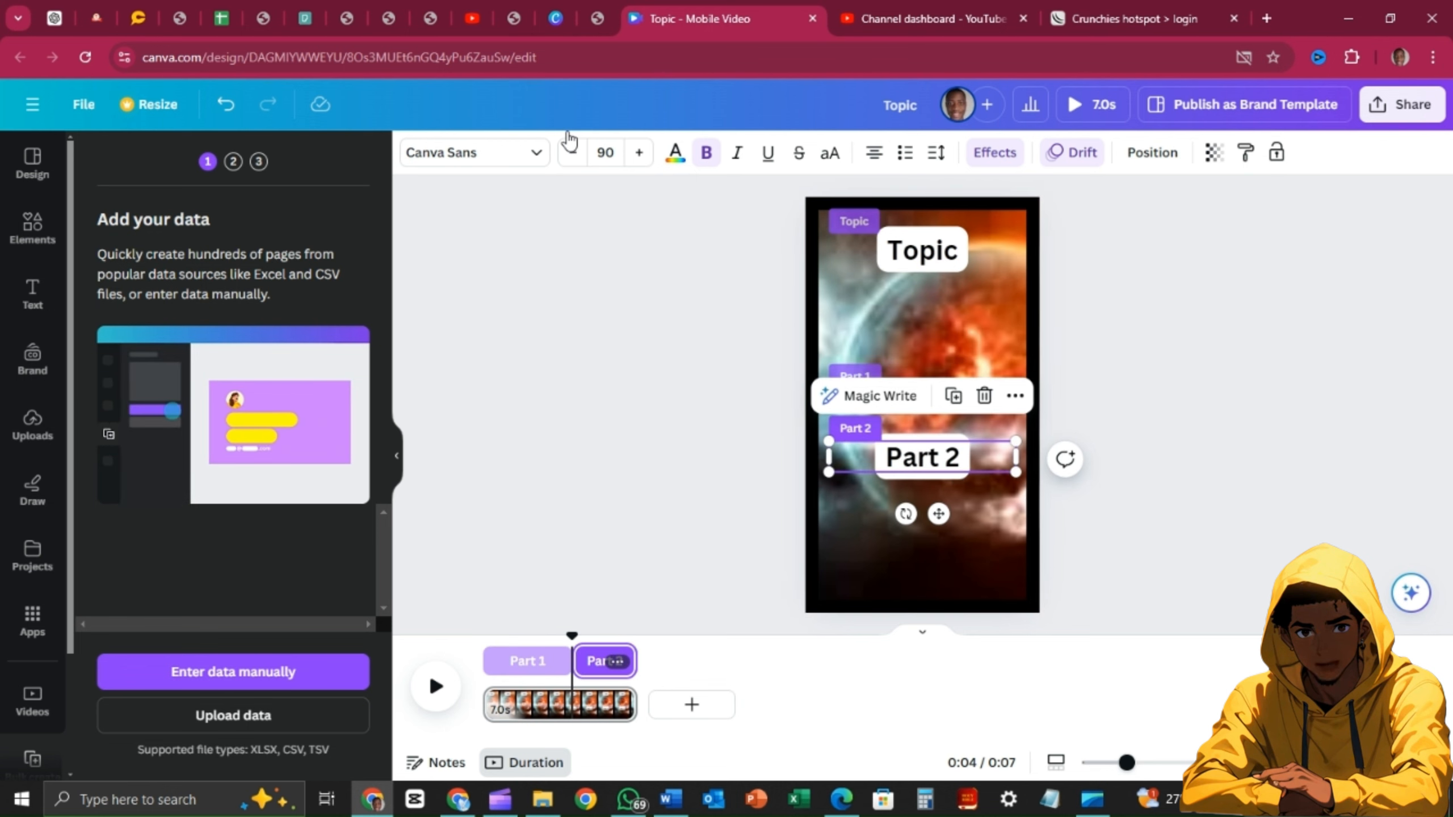
left_click(614, 153)
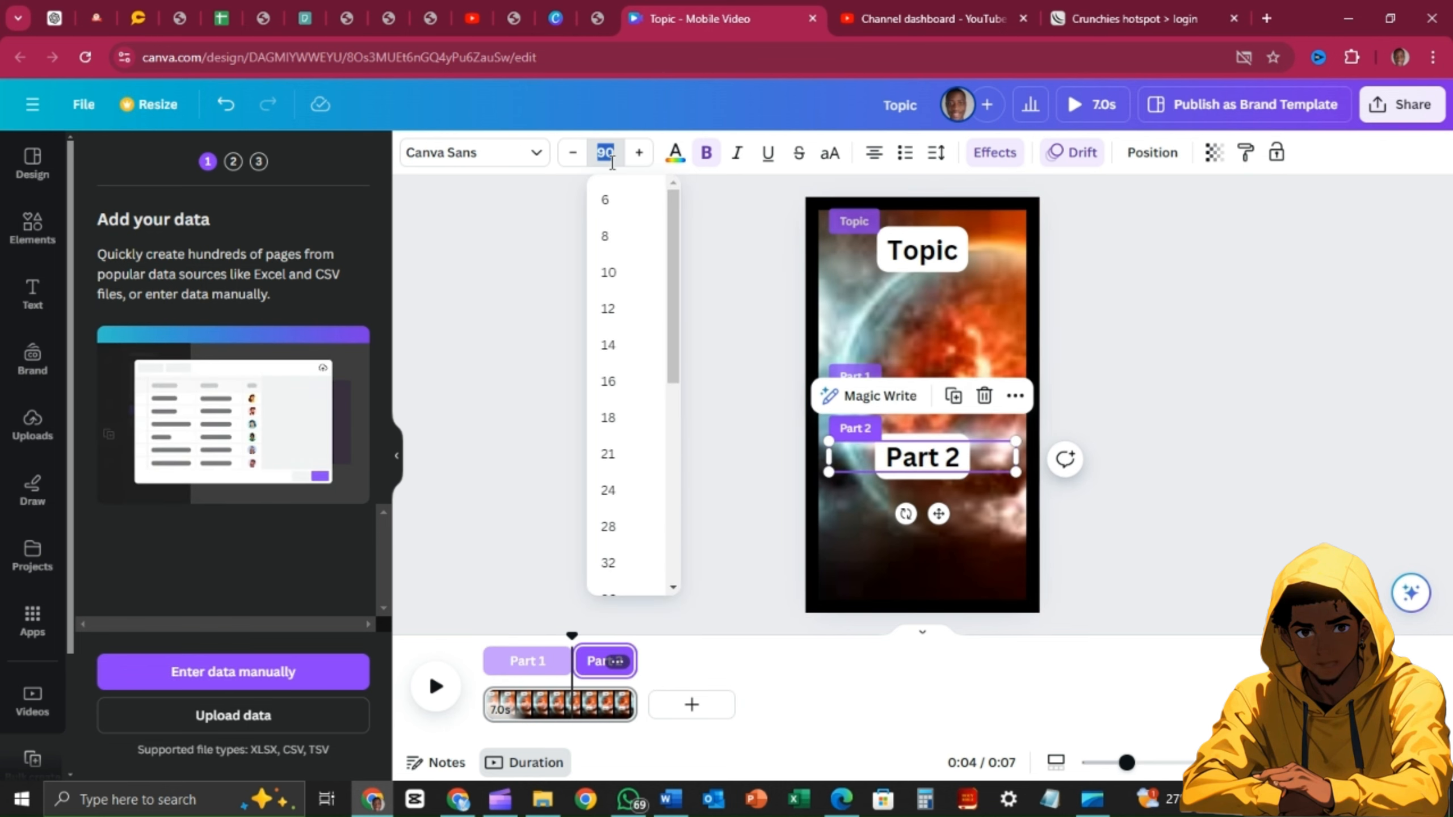
type("50")
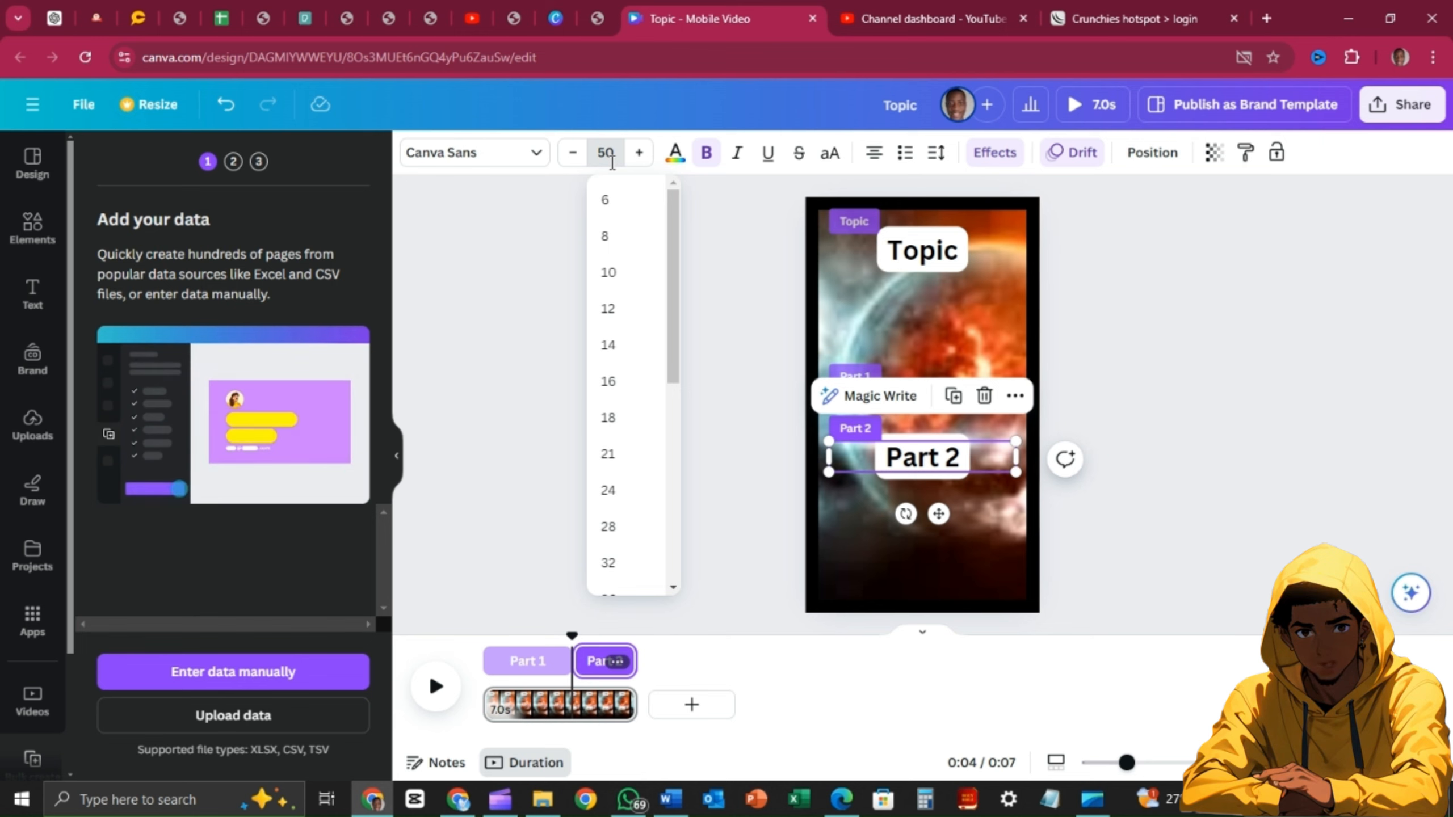
key("Return")
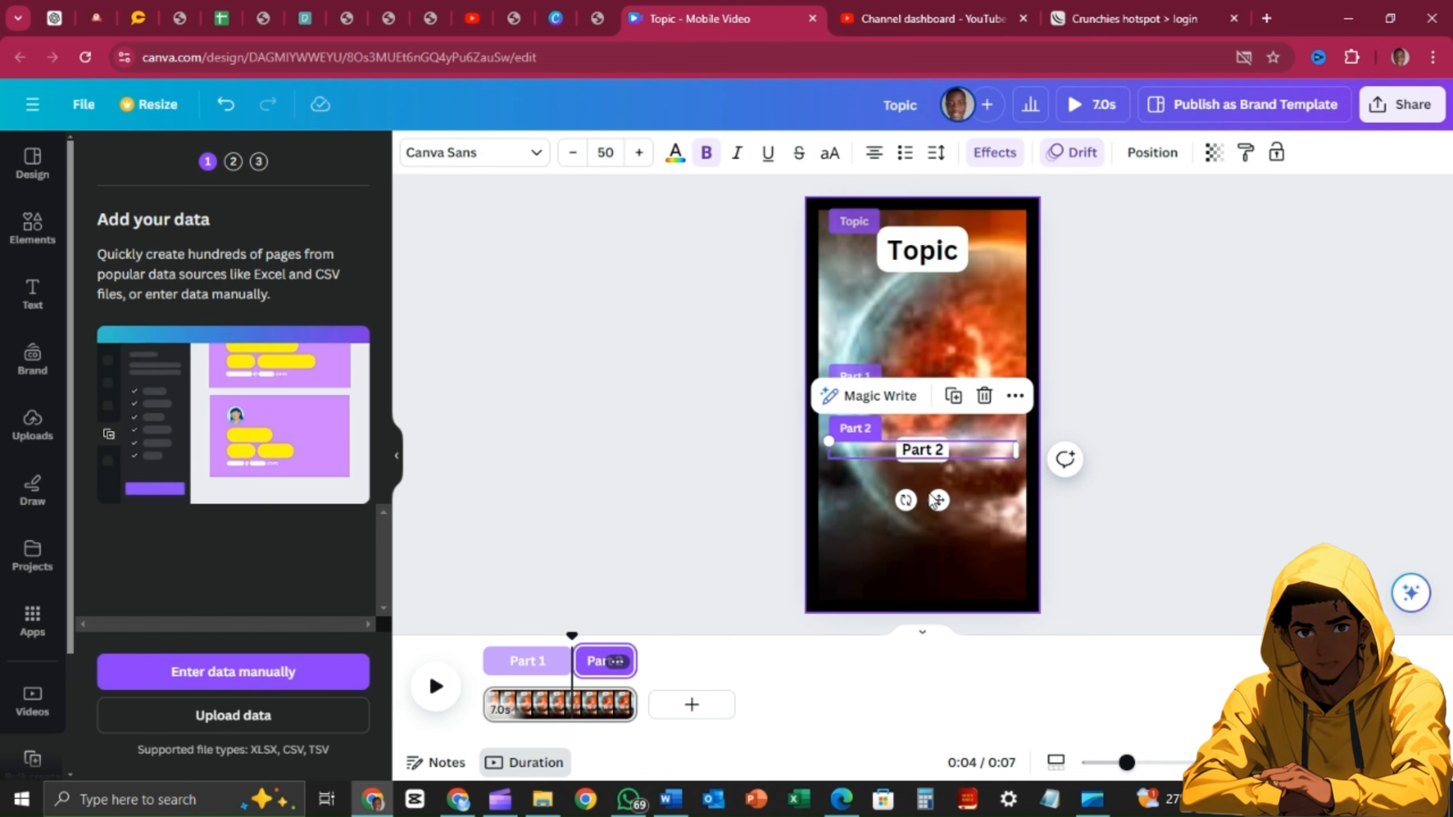
left_click(915, 463)
left_click(736, 458)
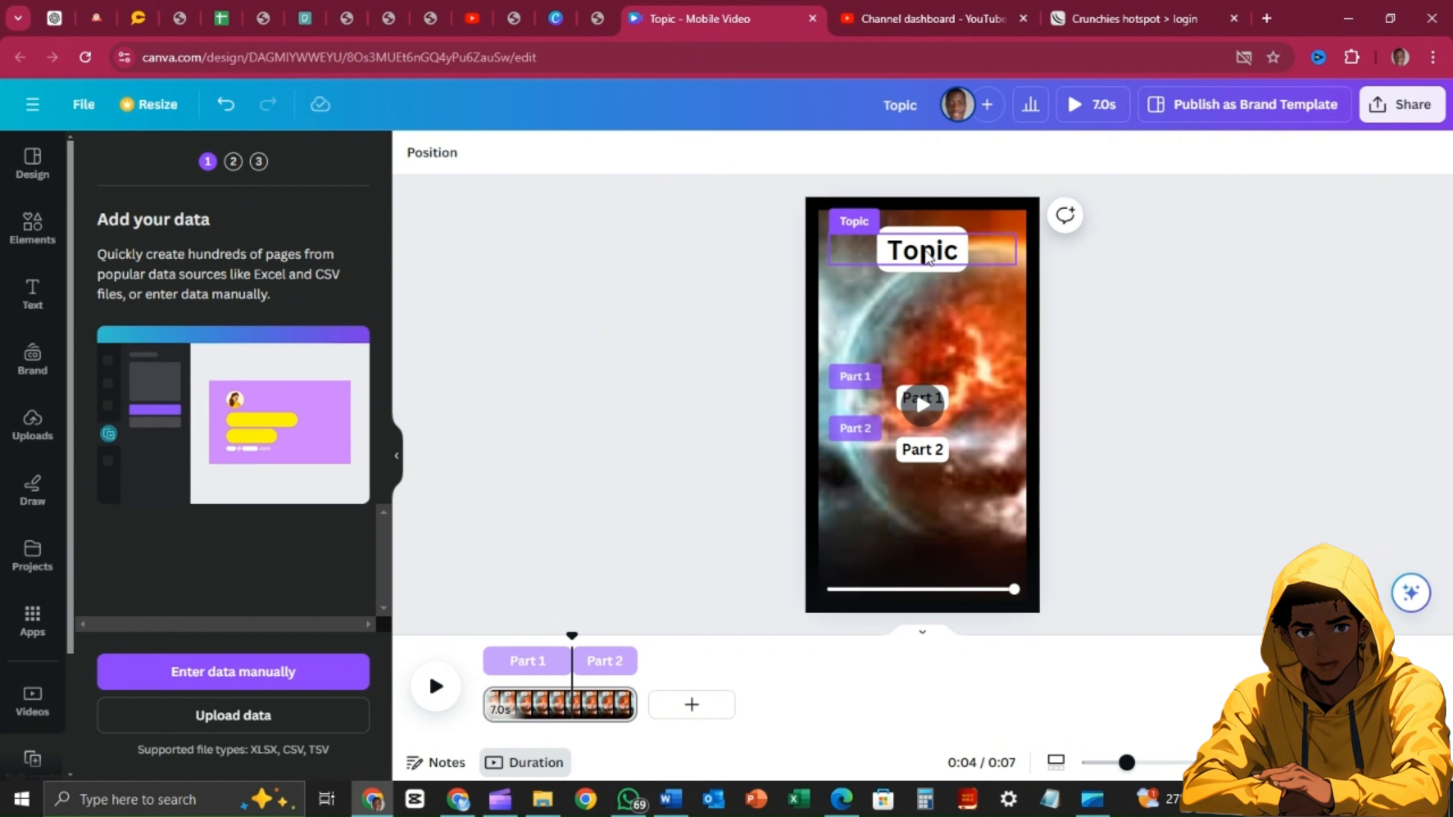
Set the "Topic" heading's font size to 70
left_click(926, 258)
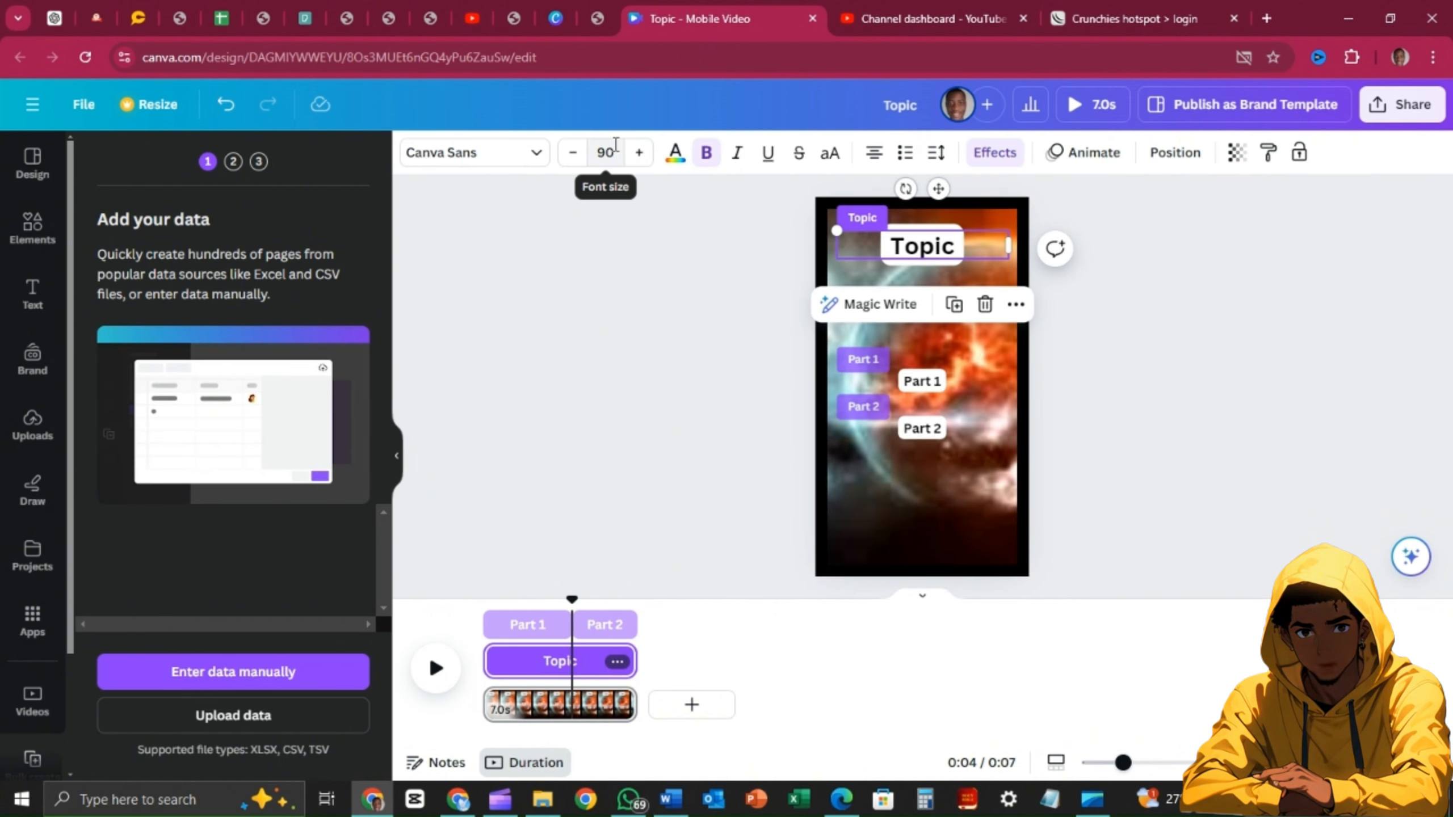
left_click(605, 152)
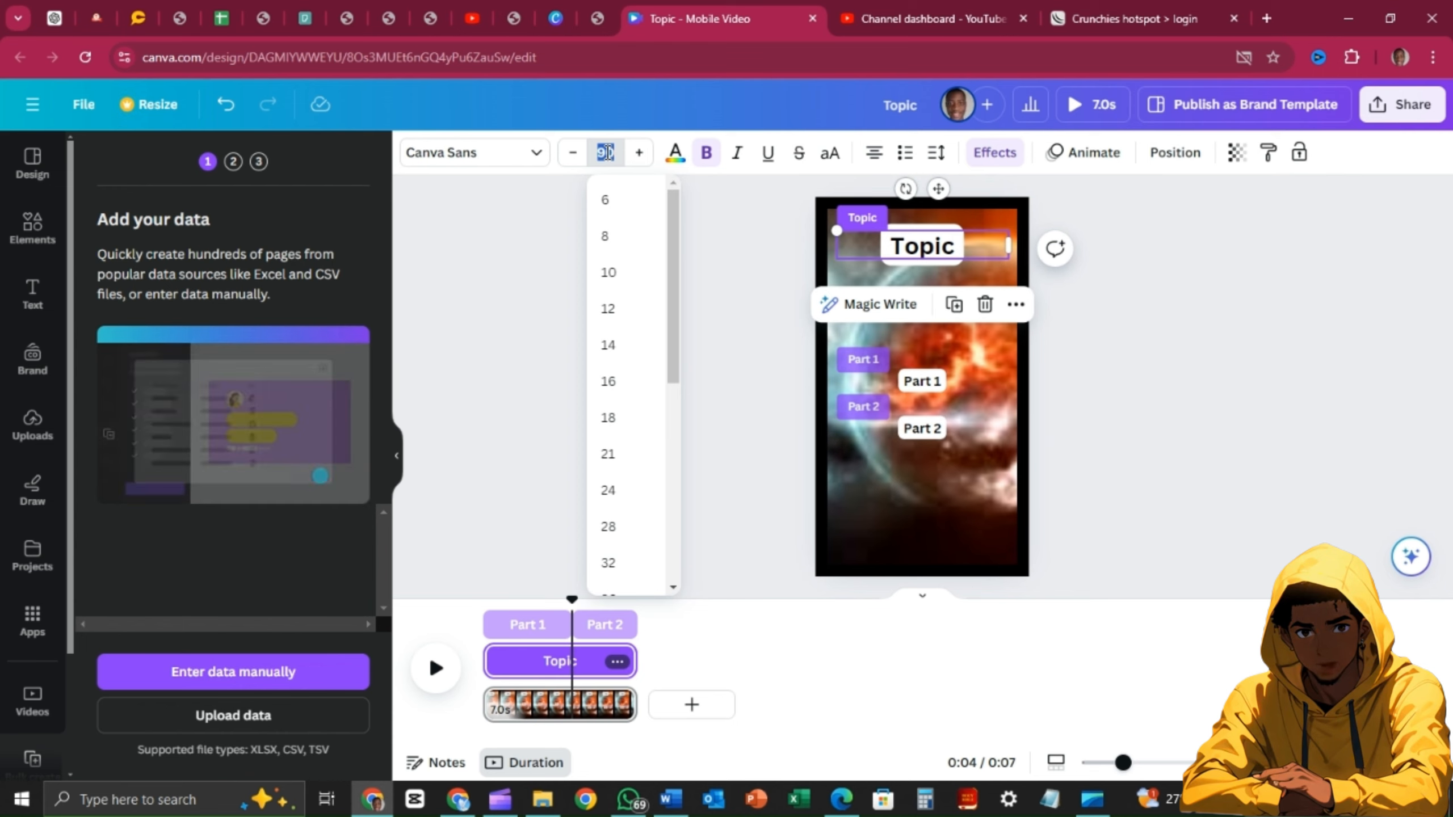
type("70")
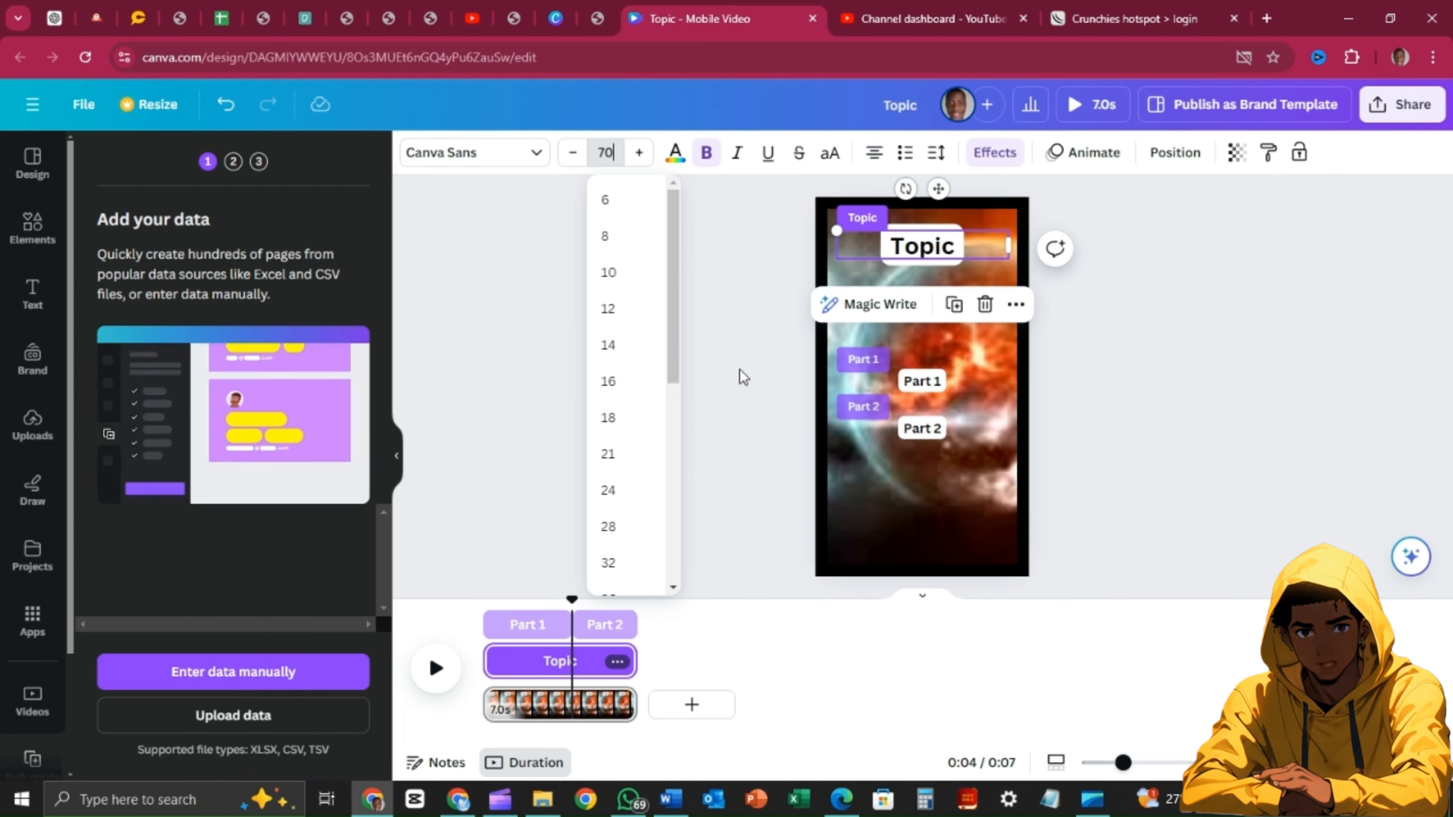
left_click(740, 369)
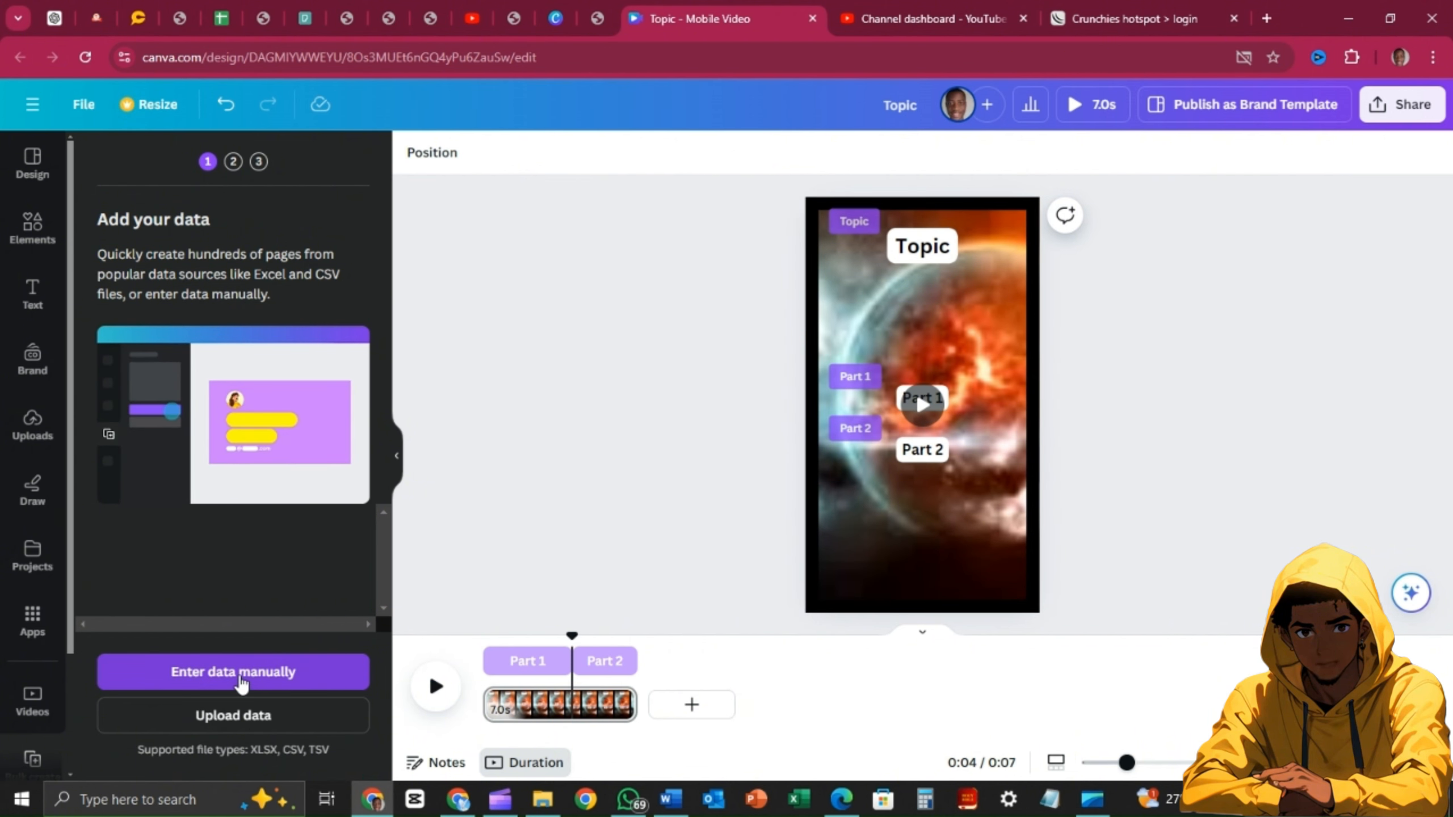
Open the Bulk create app at its data entry stage
left_click(33, 623)
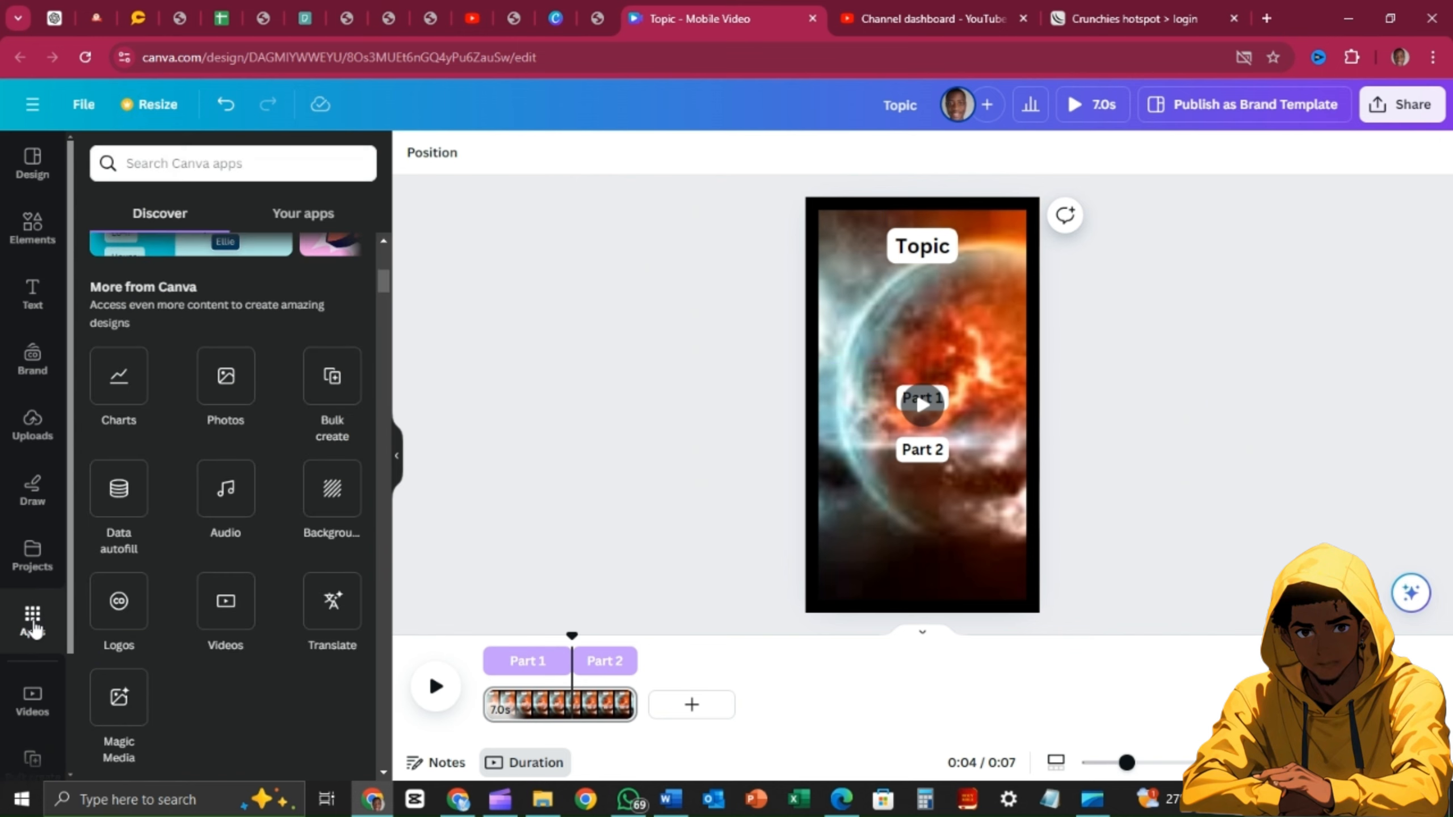
left_click(331, 381)
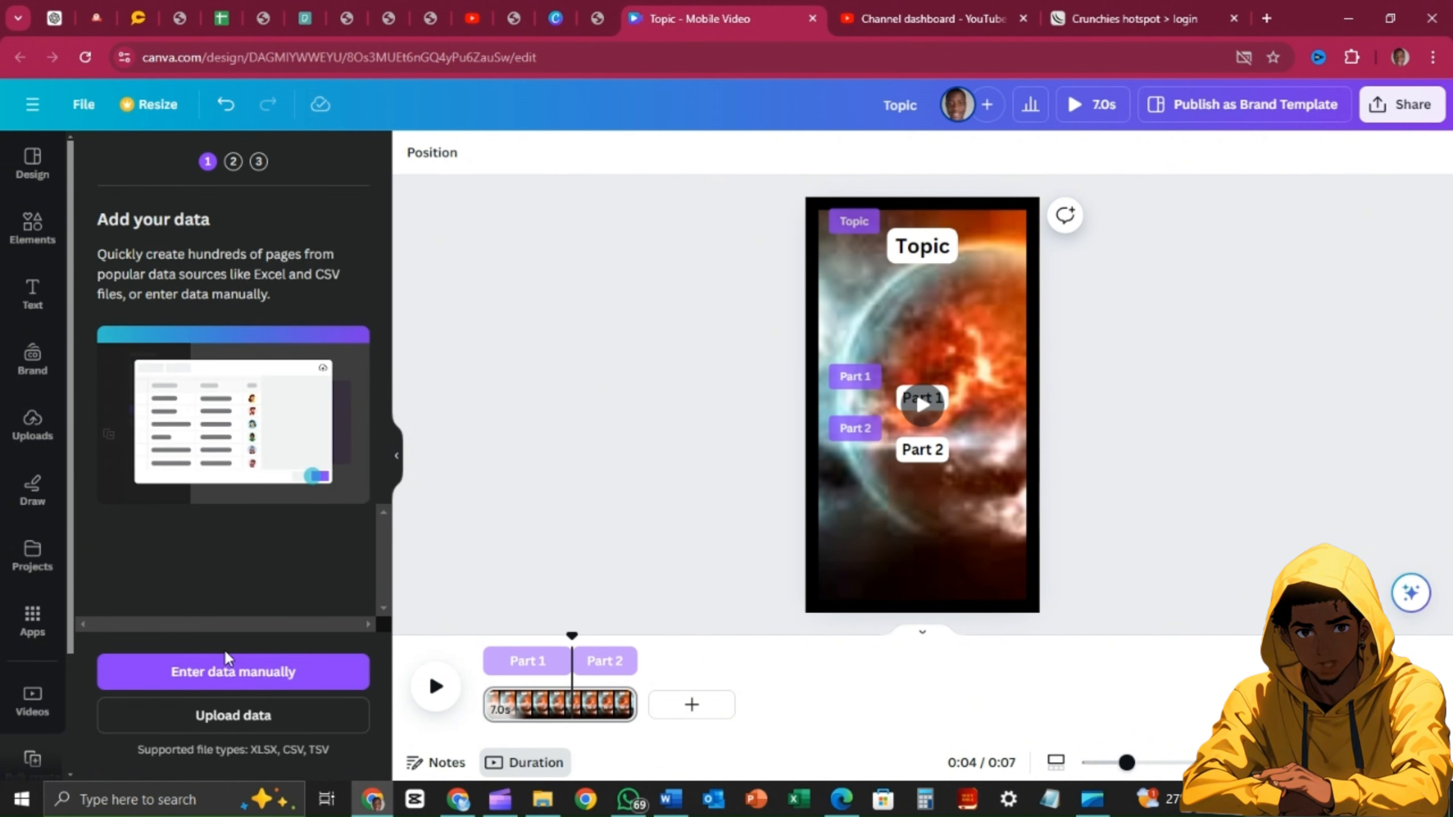
Open manual data entry for Bulk create and clear the existing table
left_click(250, 675)
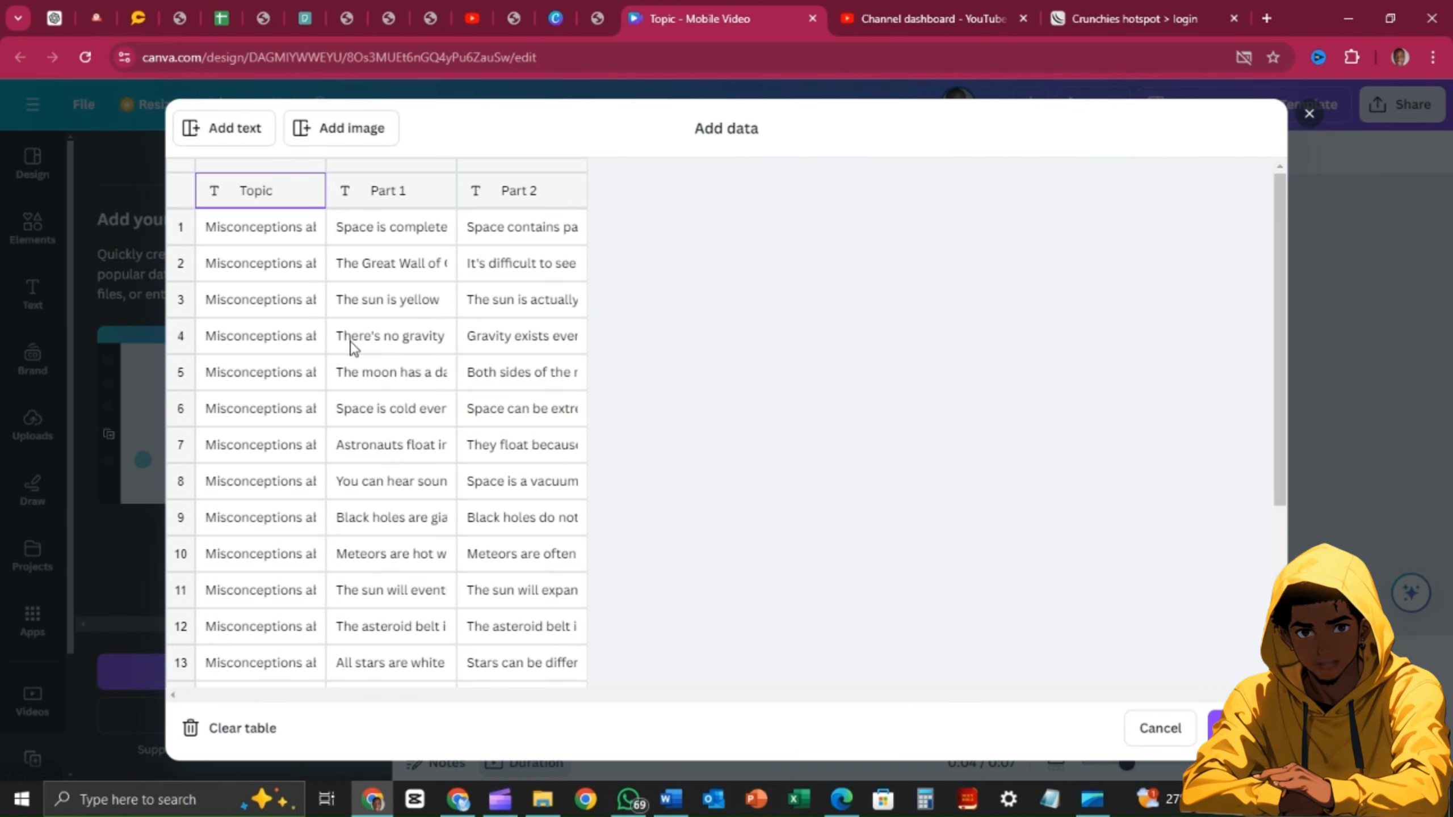
scroll(352, 346, "down", 4)
scroll(351, 346, "up", 4)
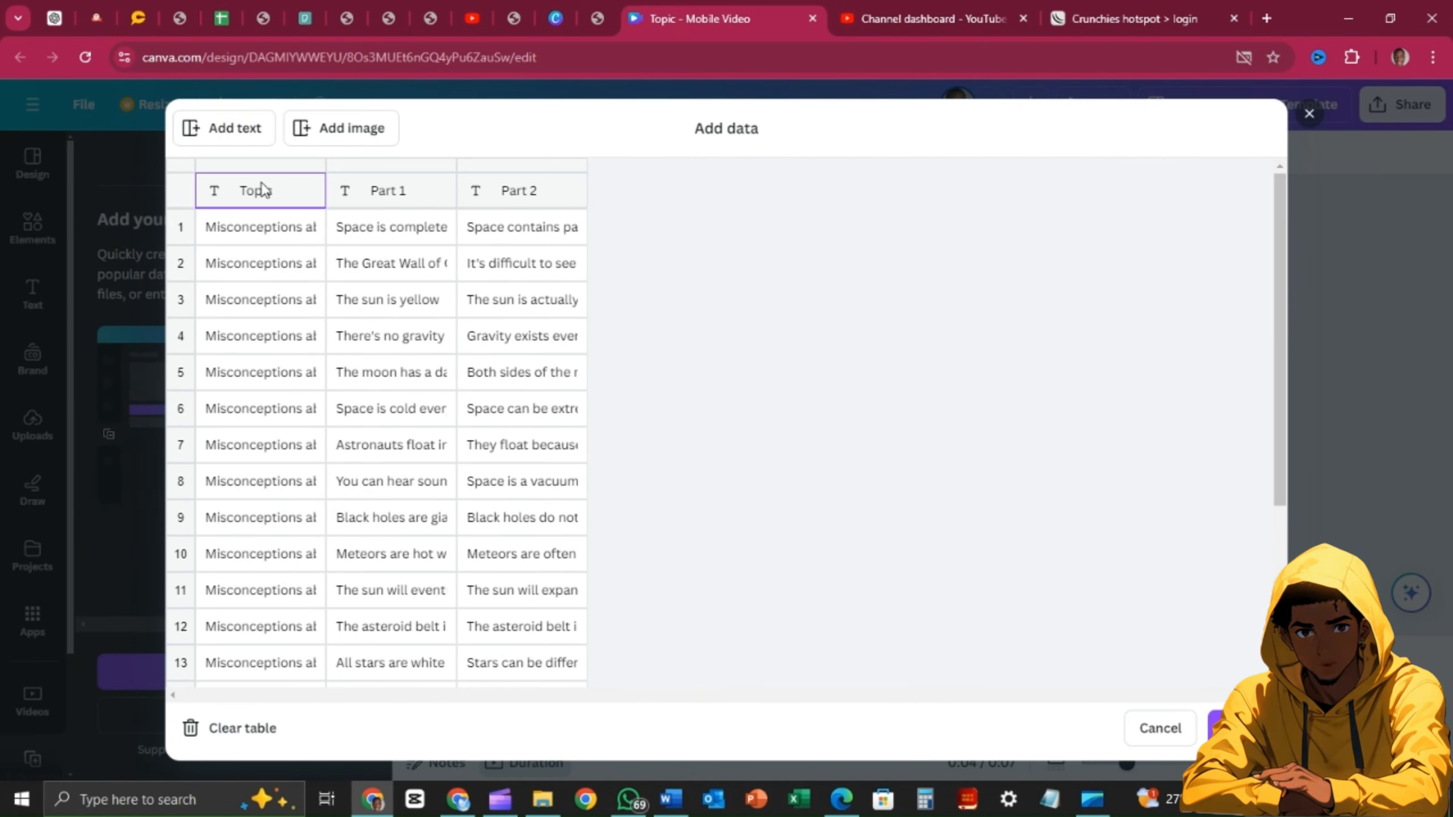
left_click(200, 733)
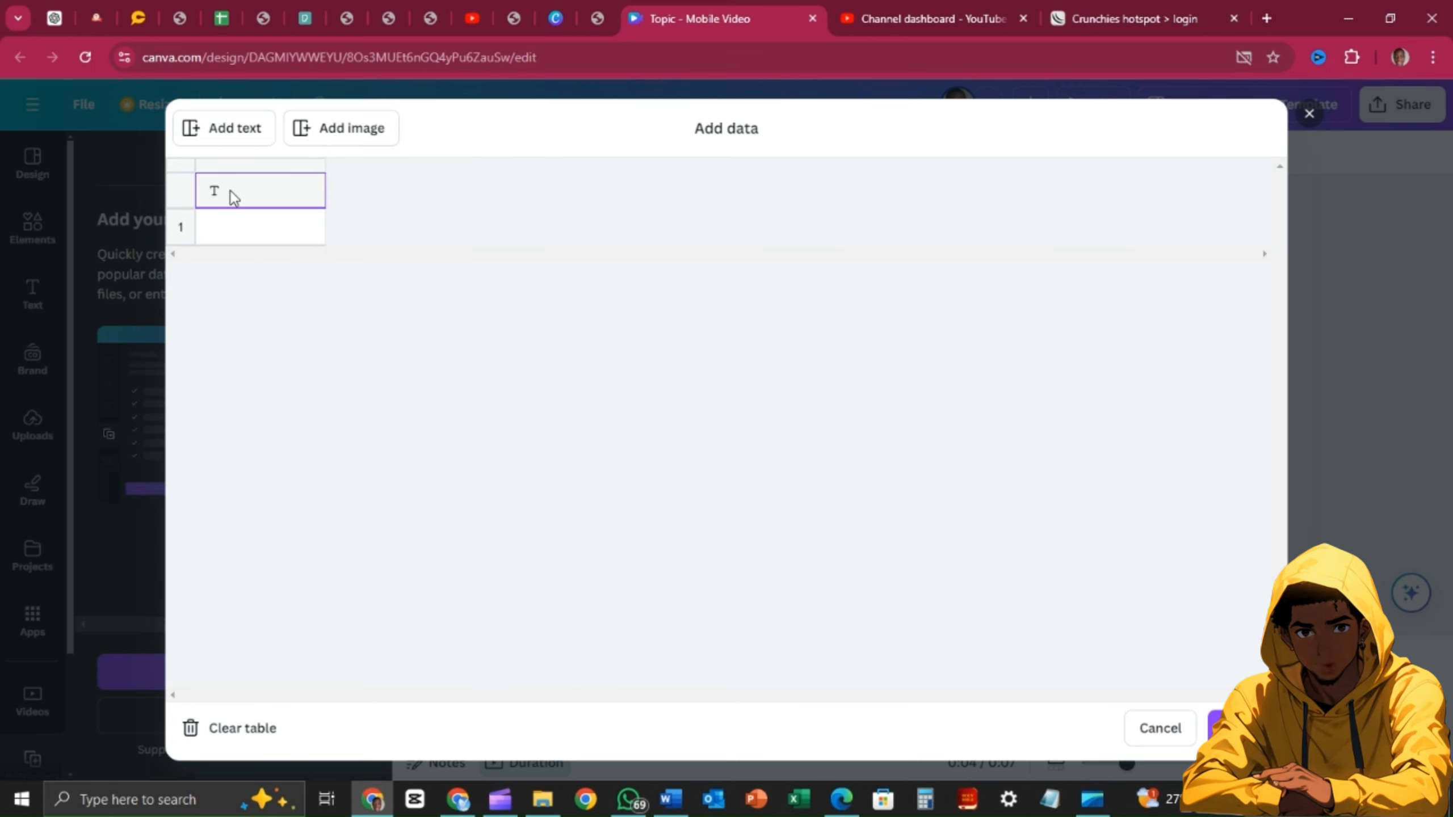
Paste the copied space-misconception rows with Topic, Part 1 and Part 2 columns, check them and submit the table
key("ctrl+v")
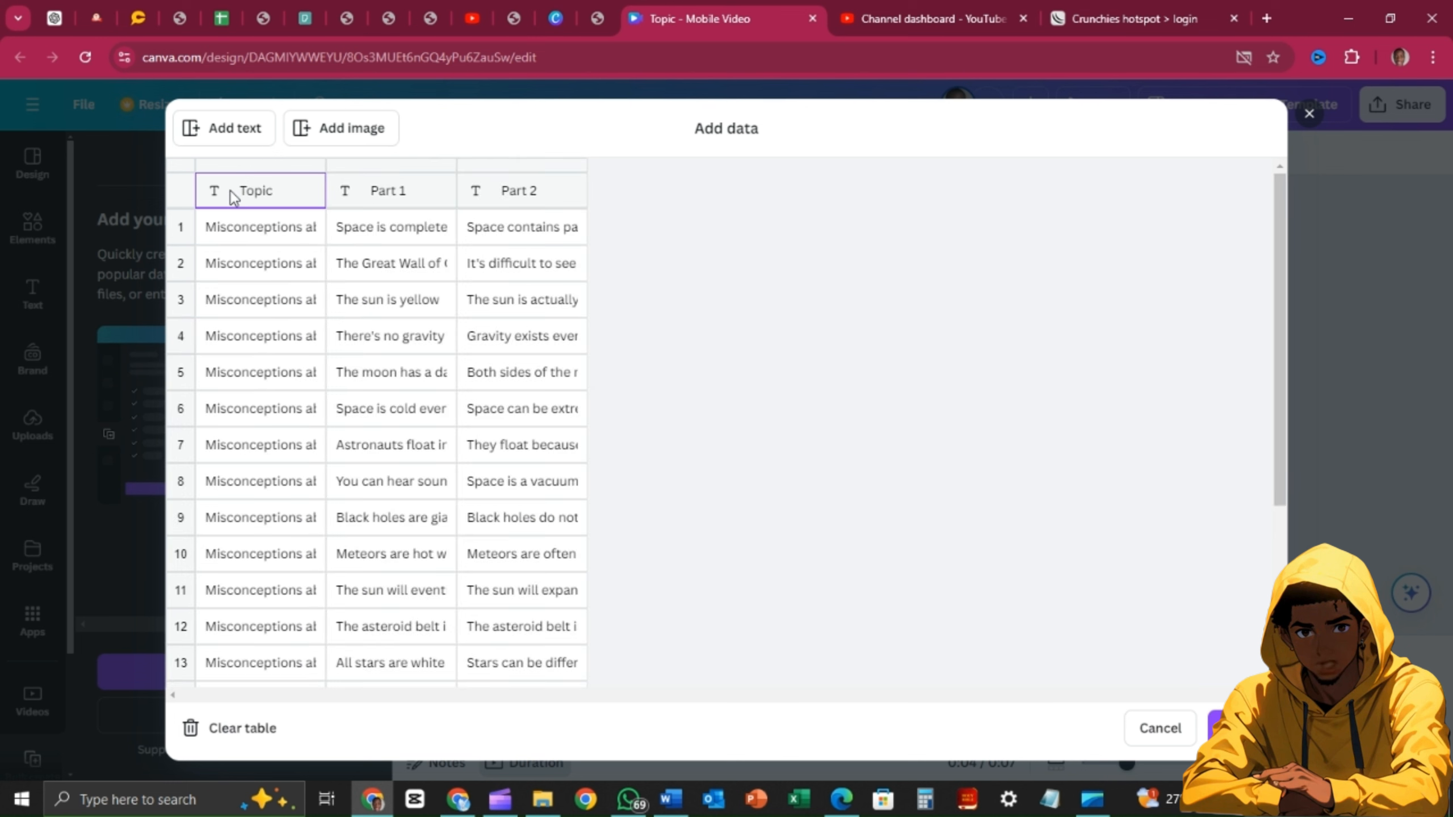
scroll(350, 304, "down", 4)
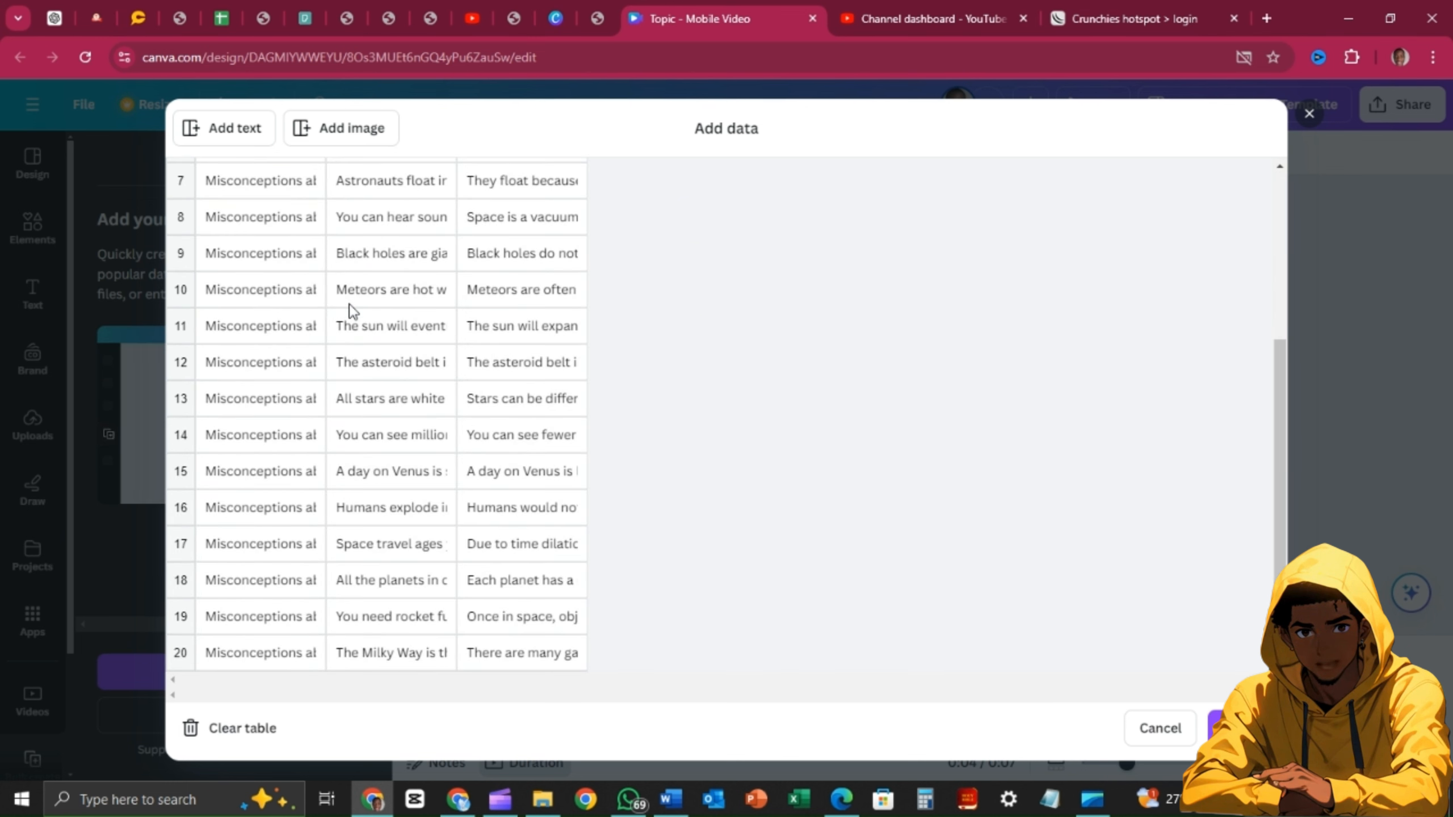
scroll(350, 304, "up", 4)
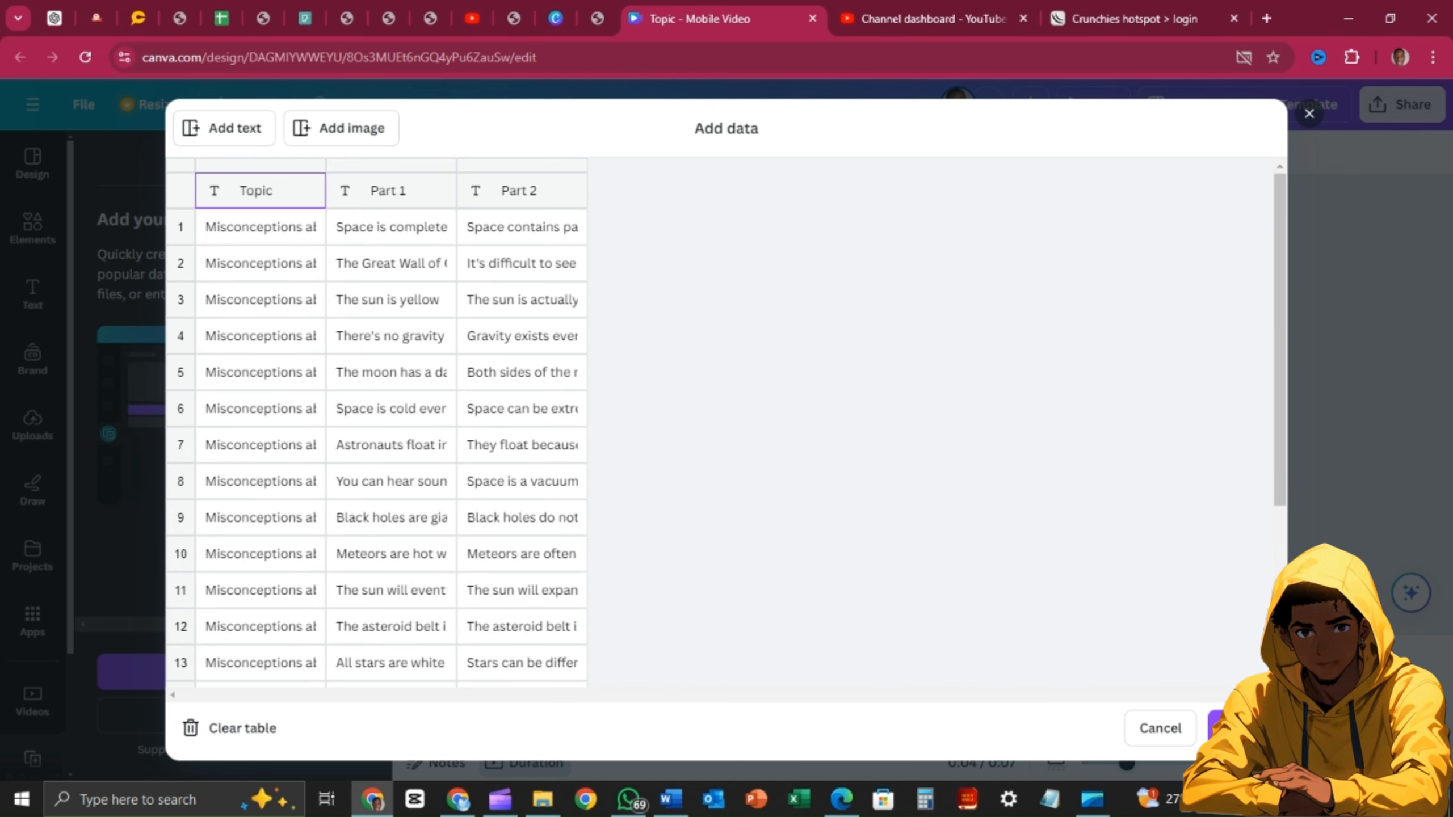
left_click(1216, 727)
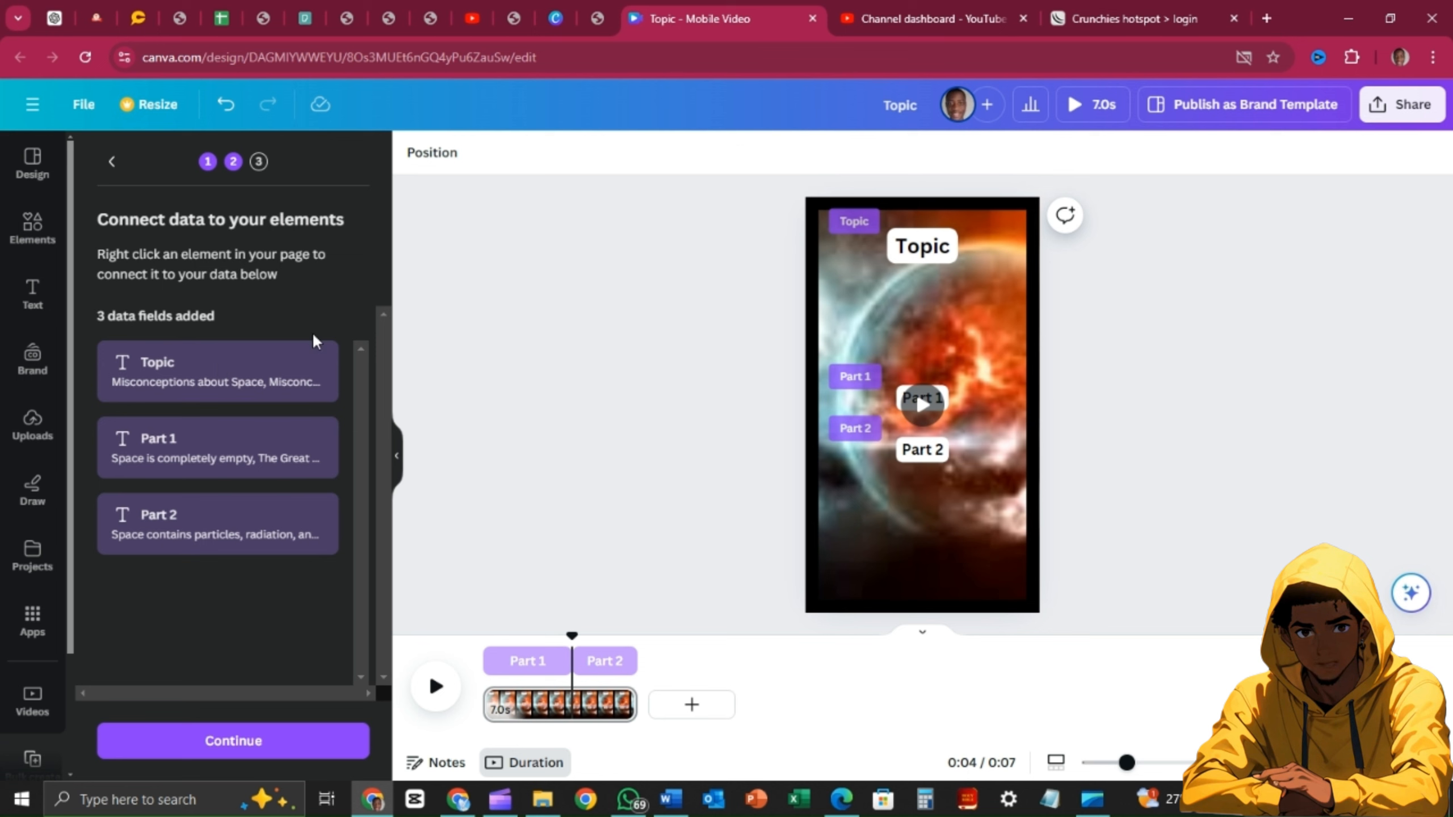
Toggle the "Topic" heading's data connection off, then connect the heading to the Topic data field again
left_click(922, 245)
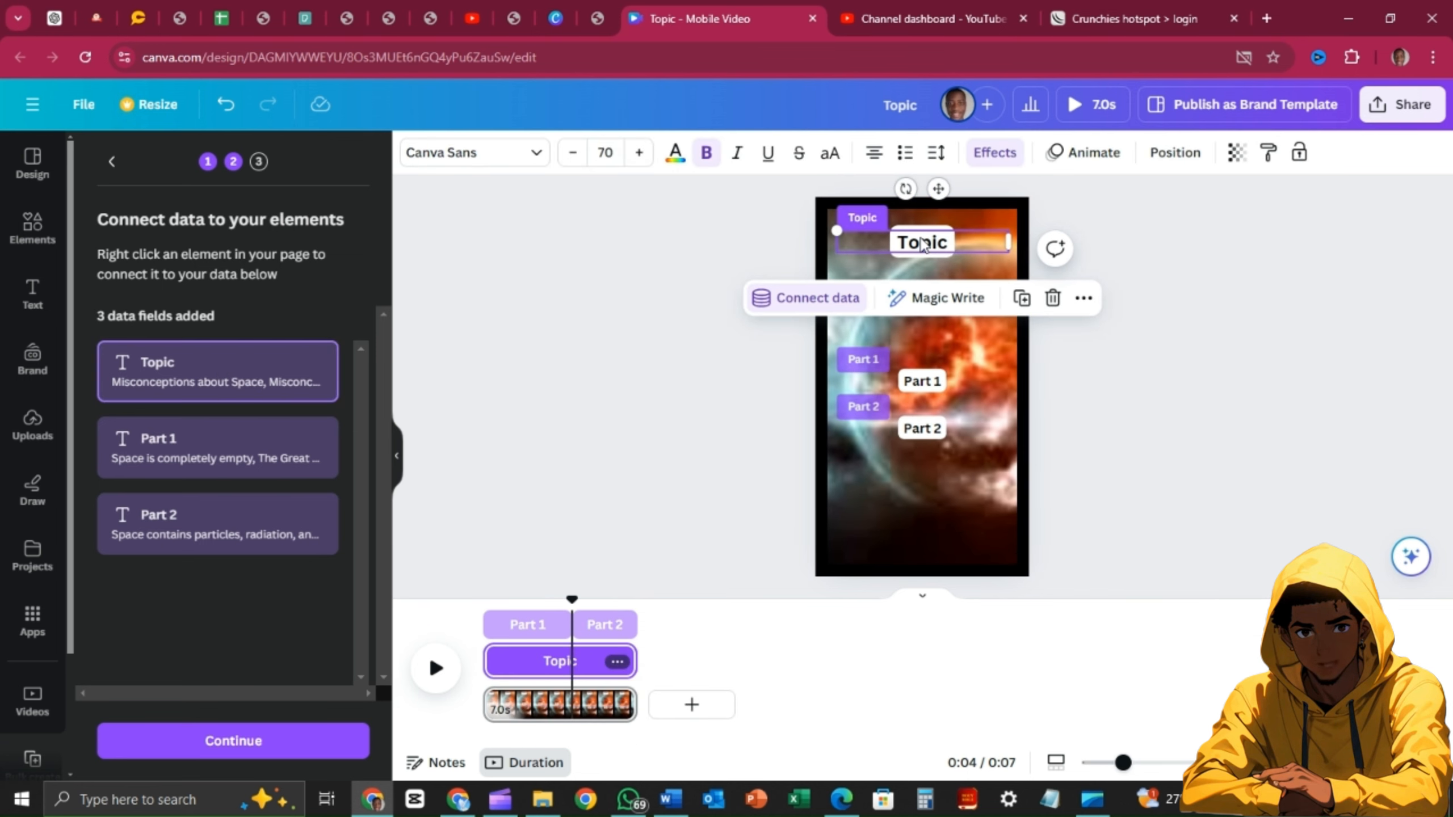
right_click(922, 245)
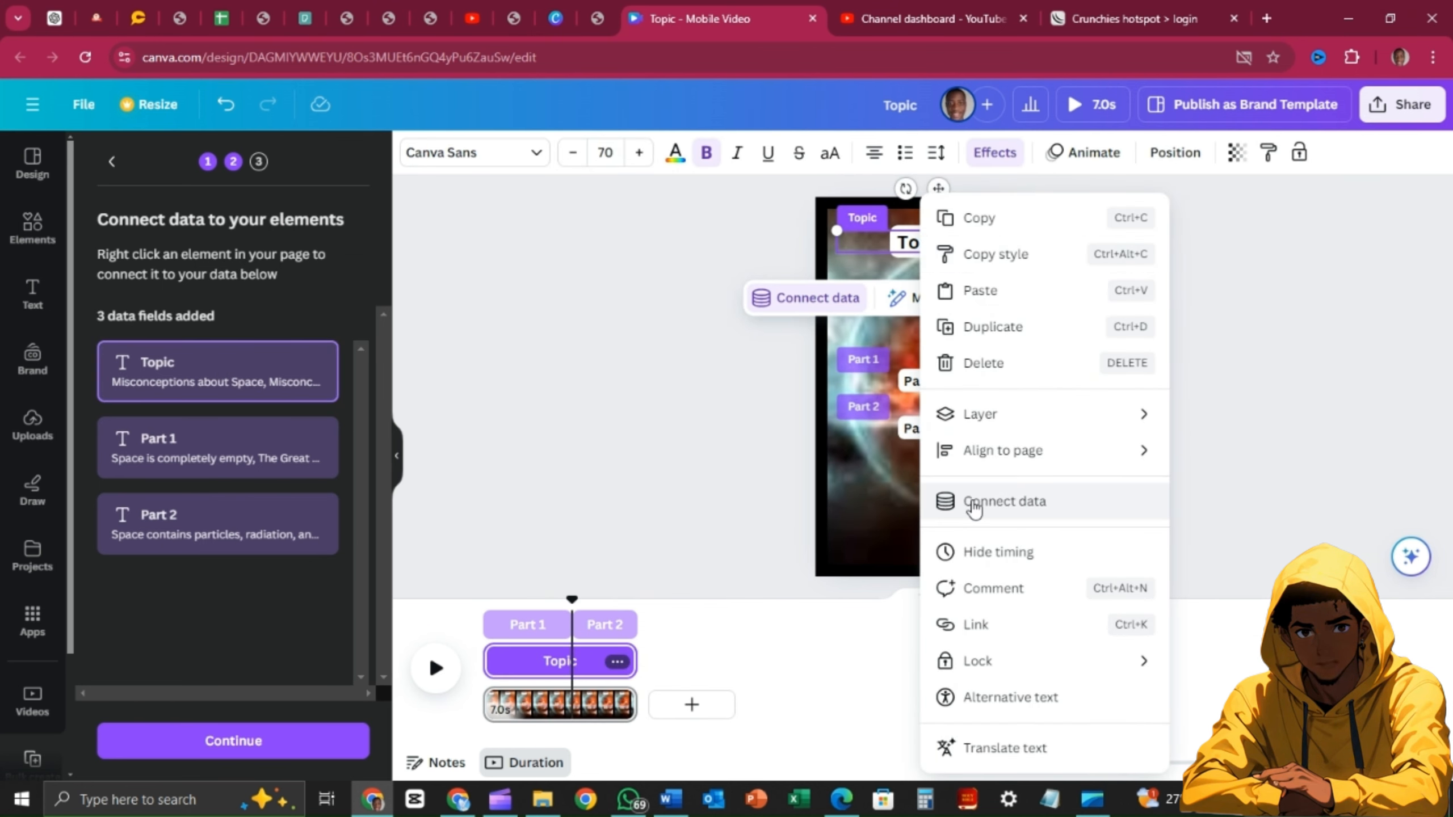
left_click(972, 504)
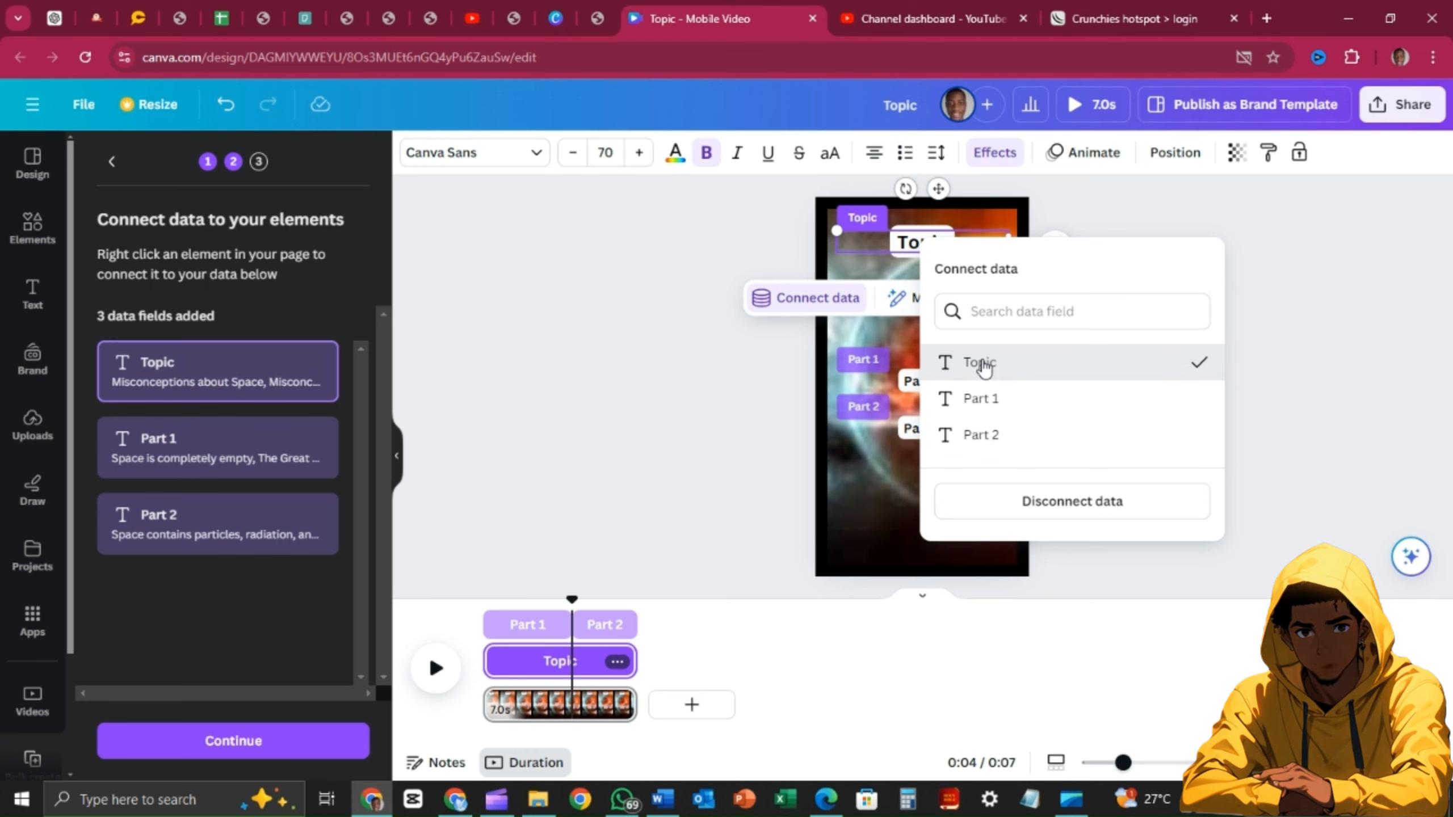
left_click(982, 364)
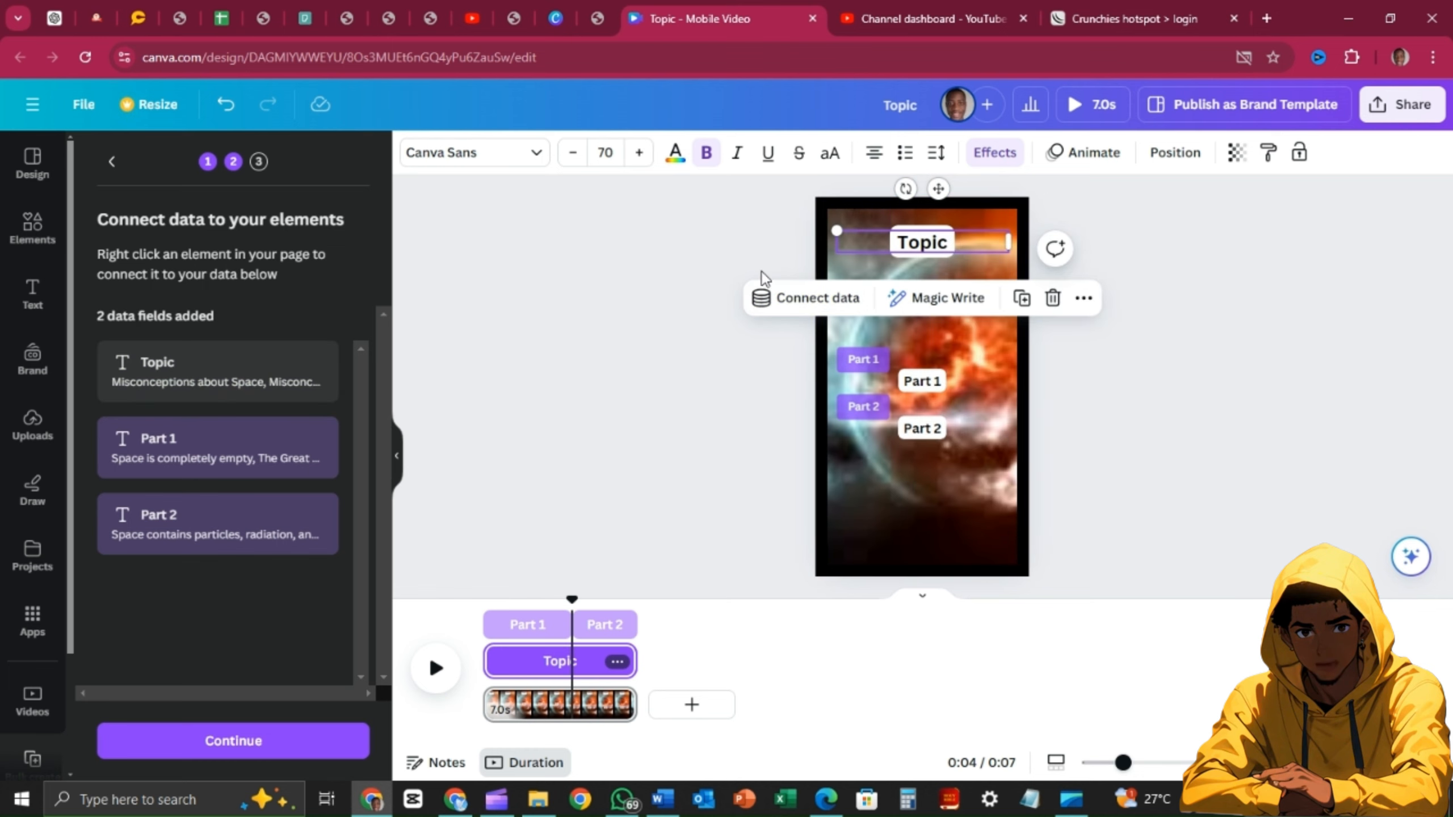
right_click(921, 246)
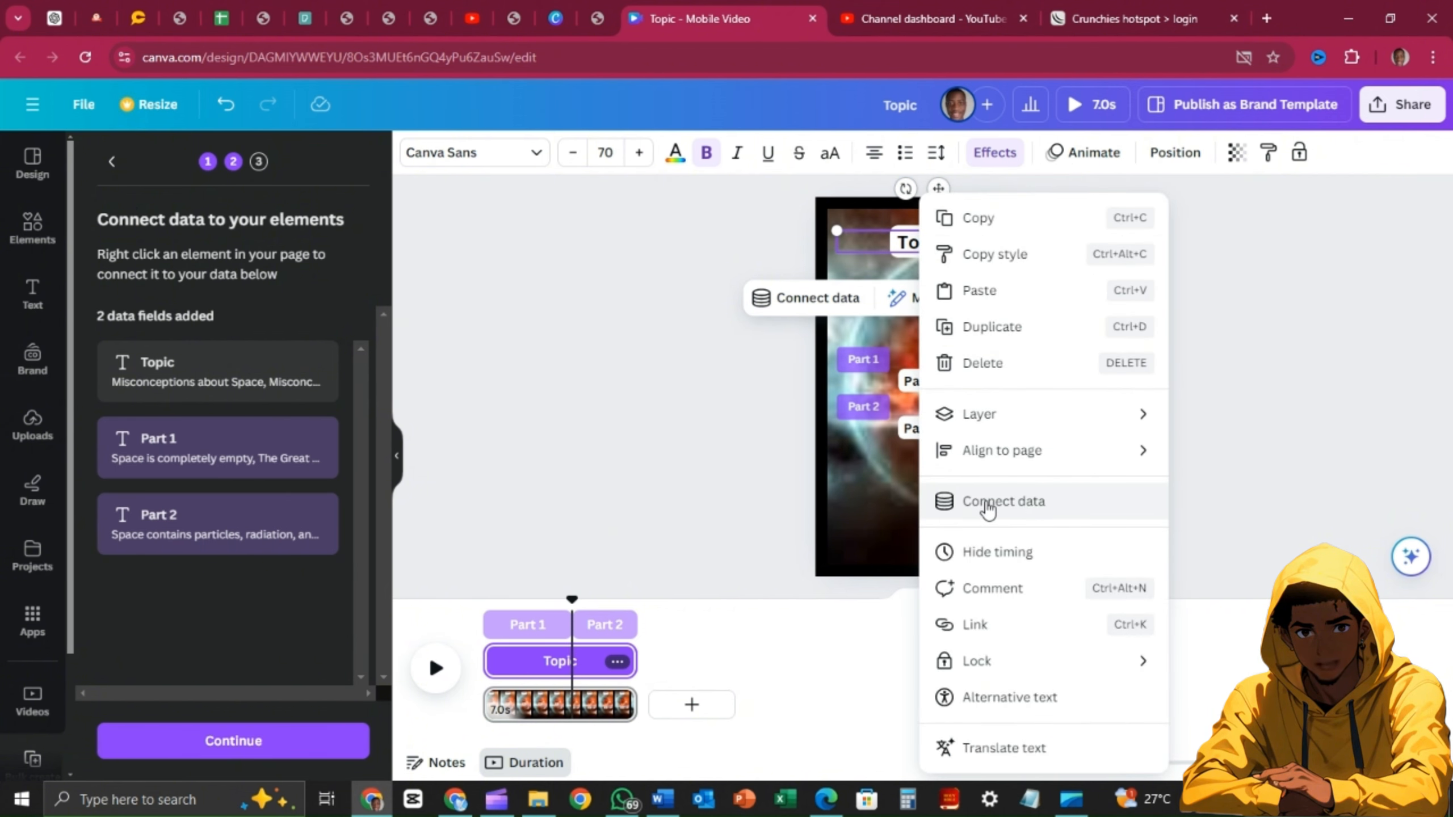
left_click(988, 504)
left_click(964, 366)
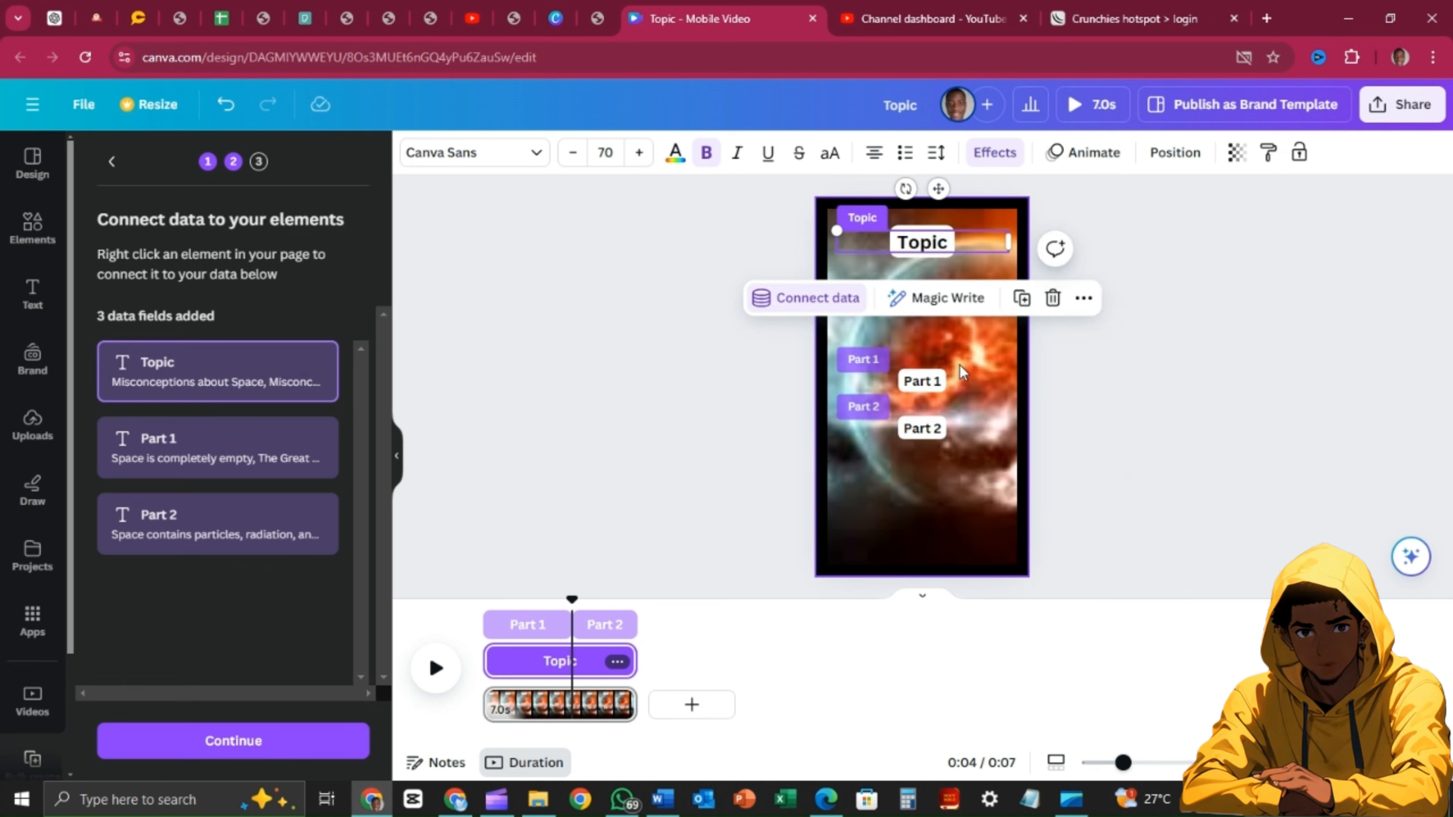
Check which data field the "Part 1" text is connected to and leave the connection as it is
left_click(913, 389)
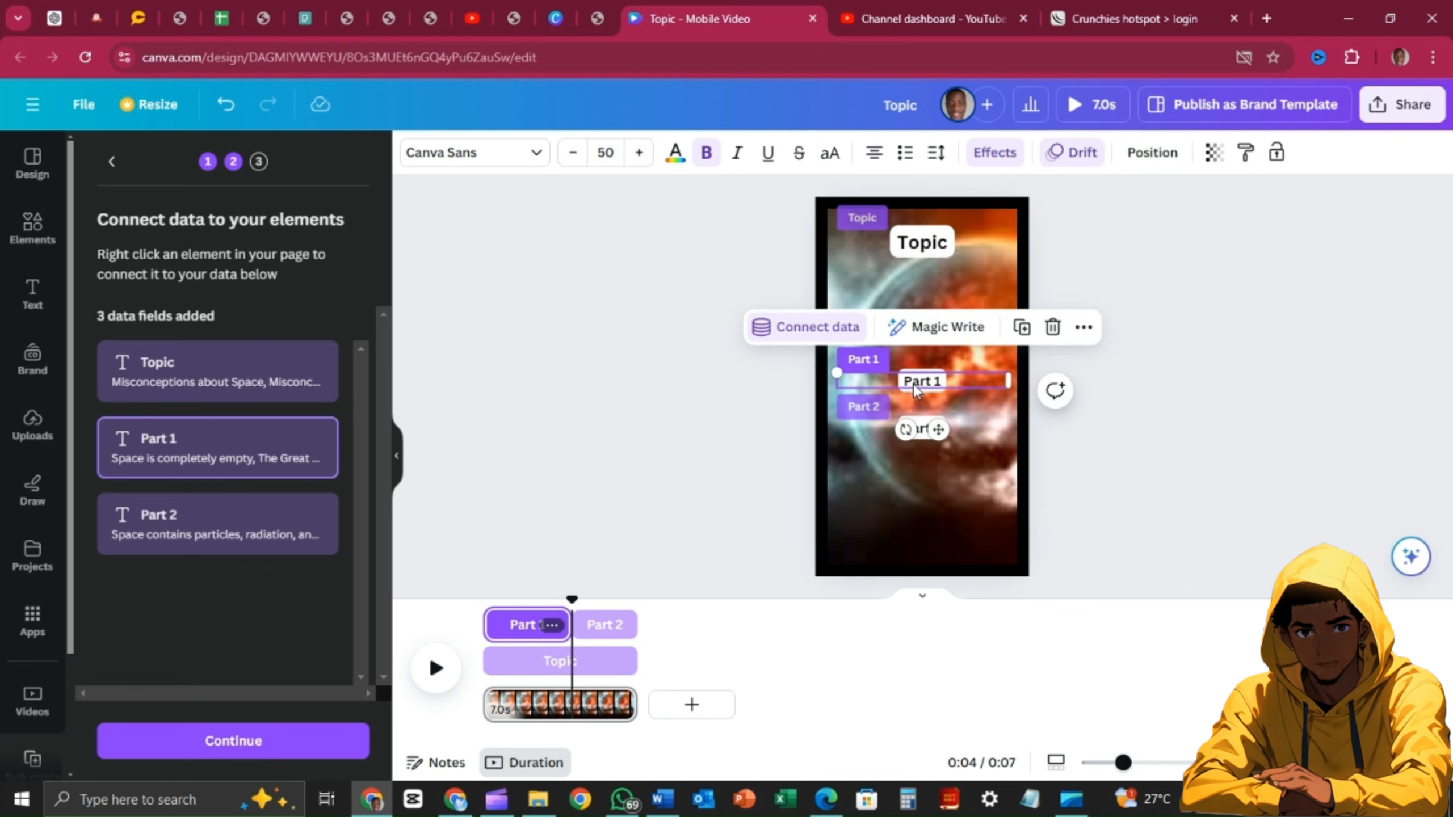
right_click(914, 391)
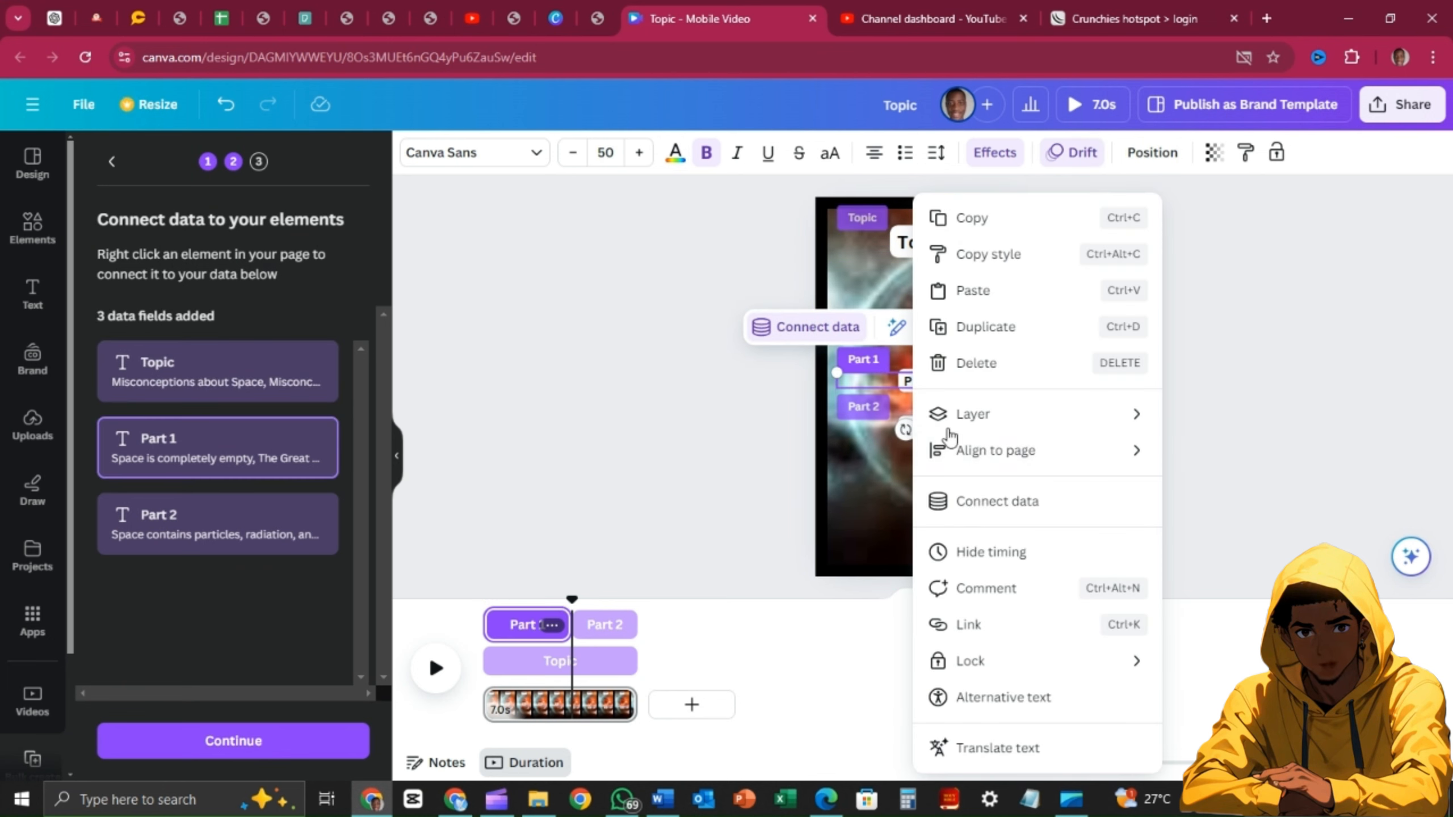
left_click(978, 499)
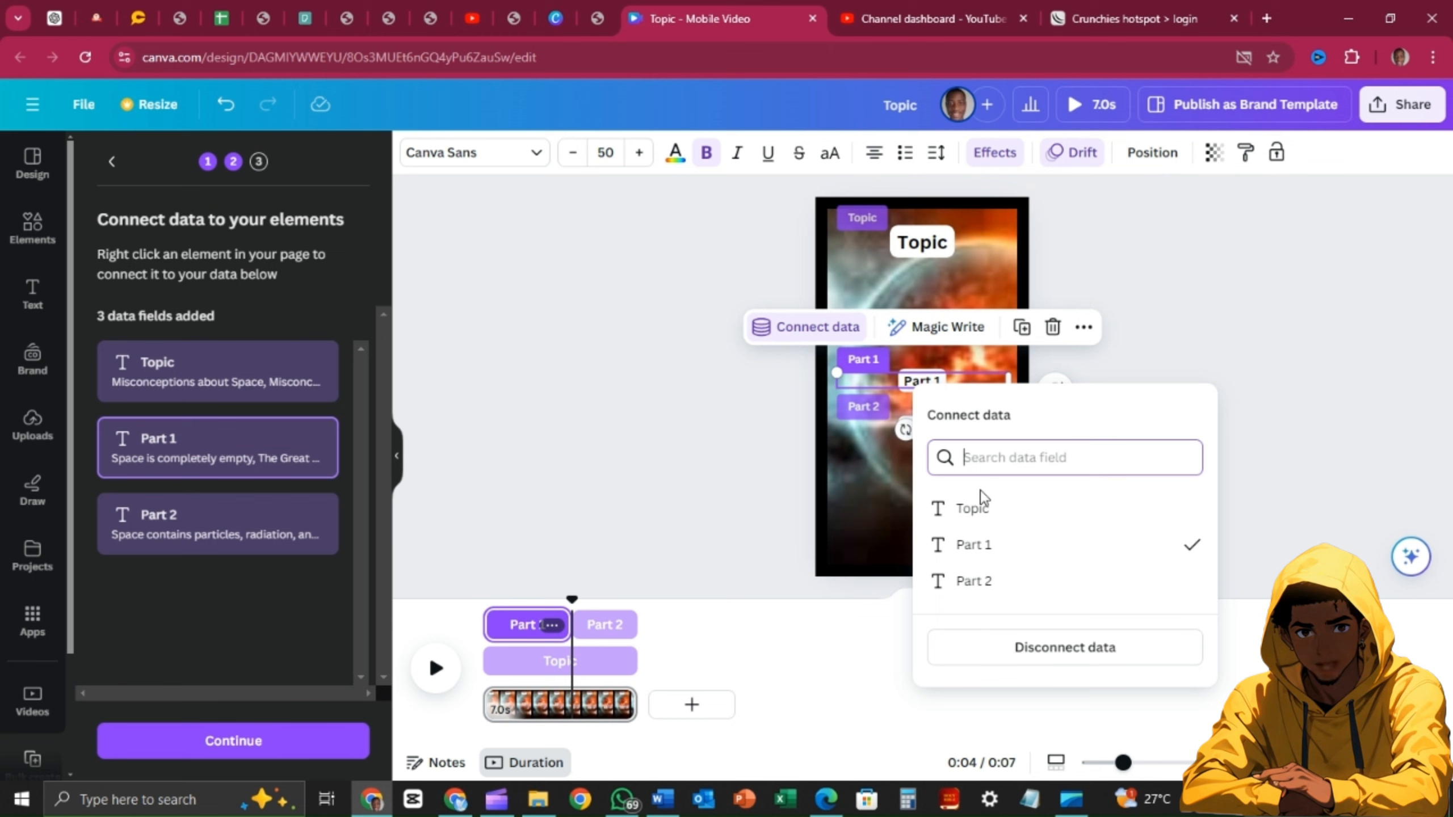
left_click(867, 411)
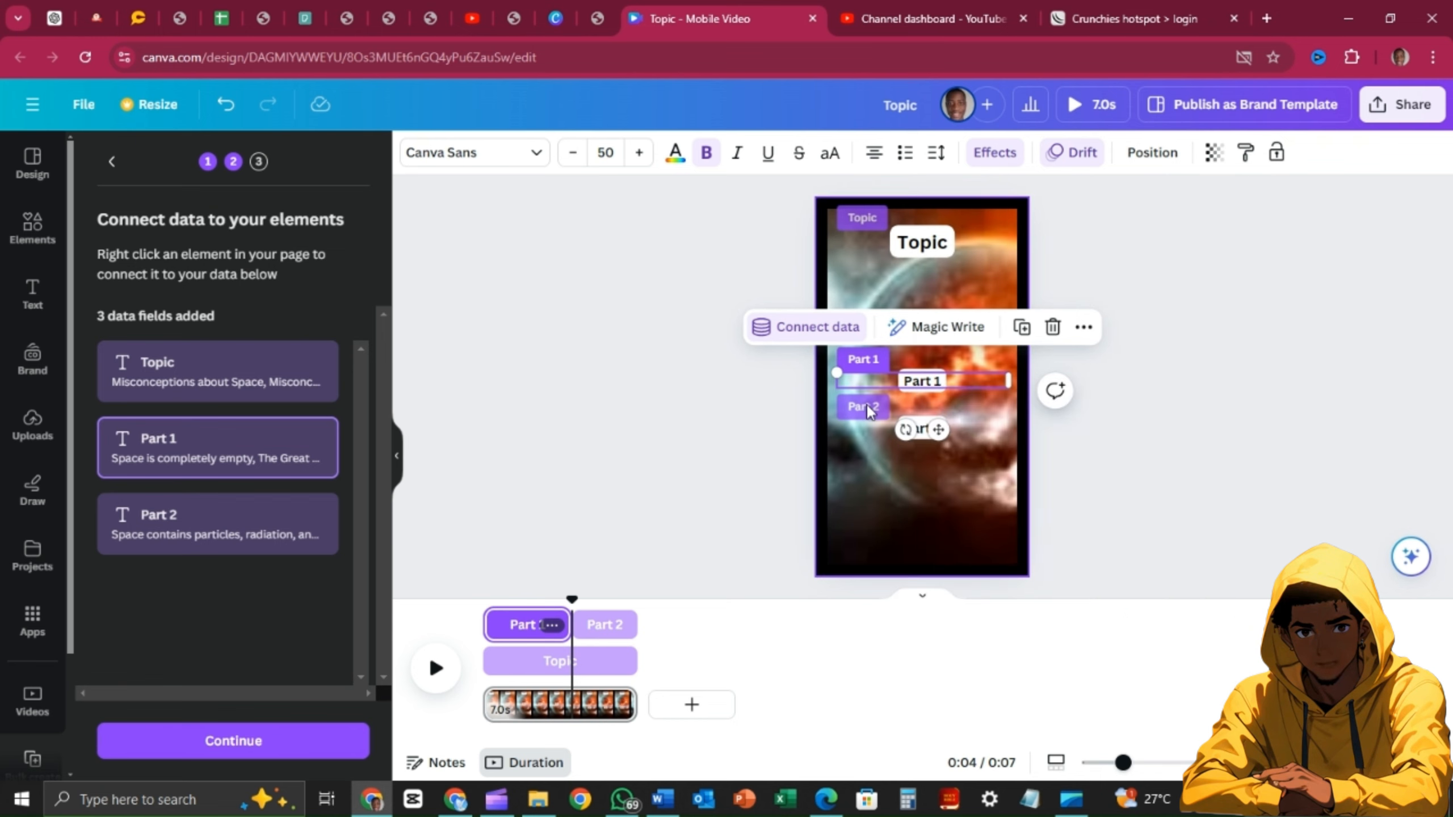
Disconnect the "Part 2" text from the Part 2 data field and deselect it
left_click(971, 433)
right_click(972, 435)
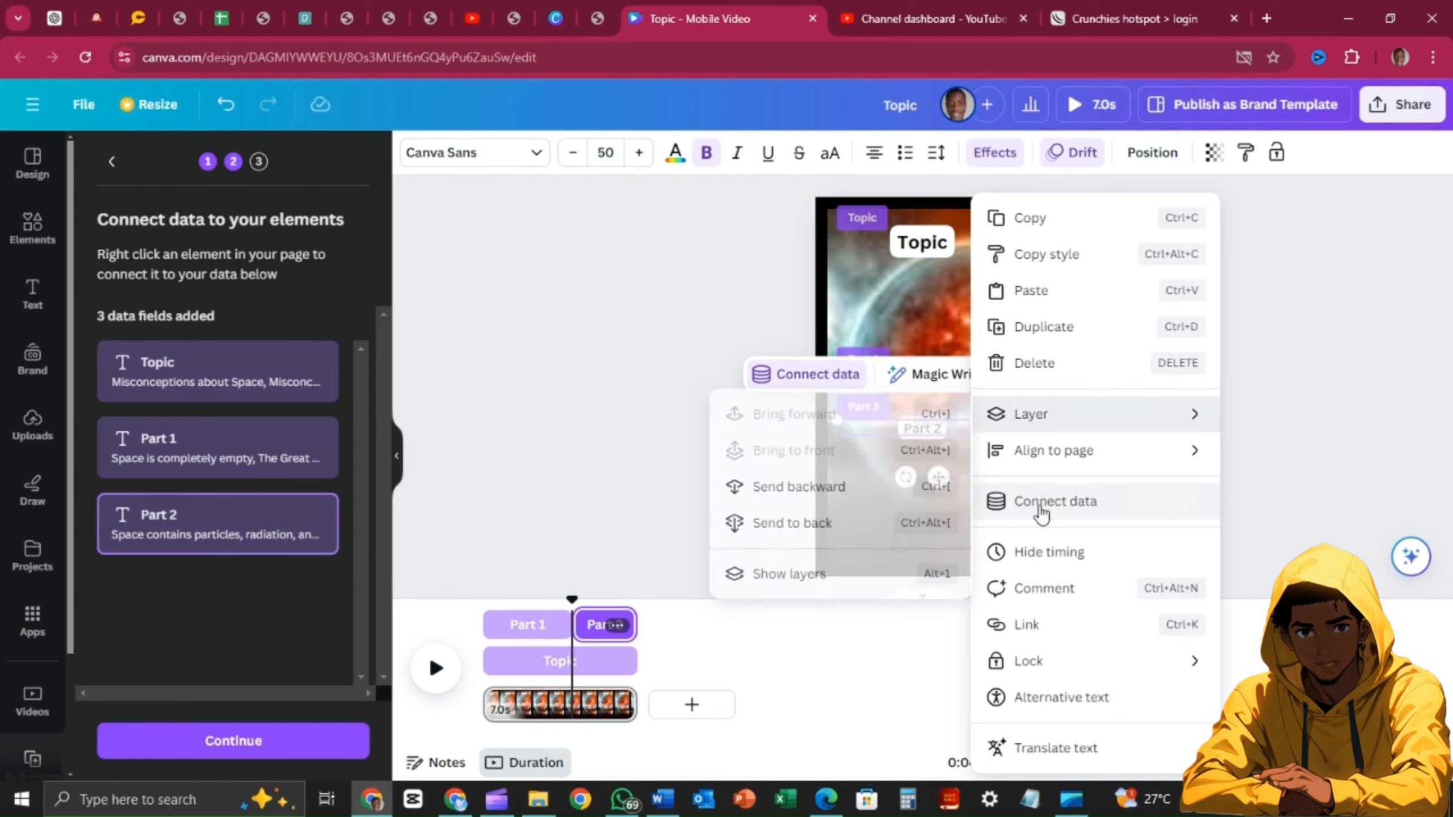
left_click(1037, 503)
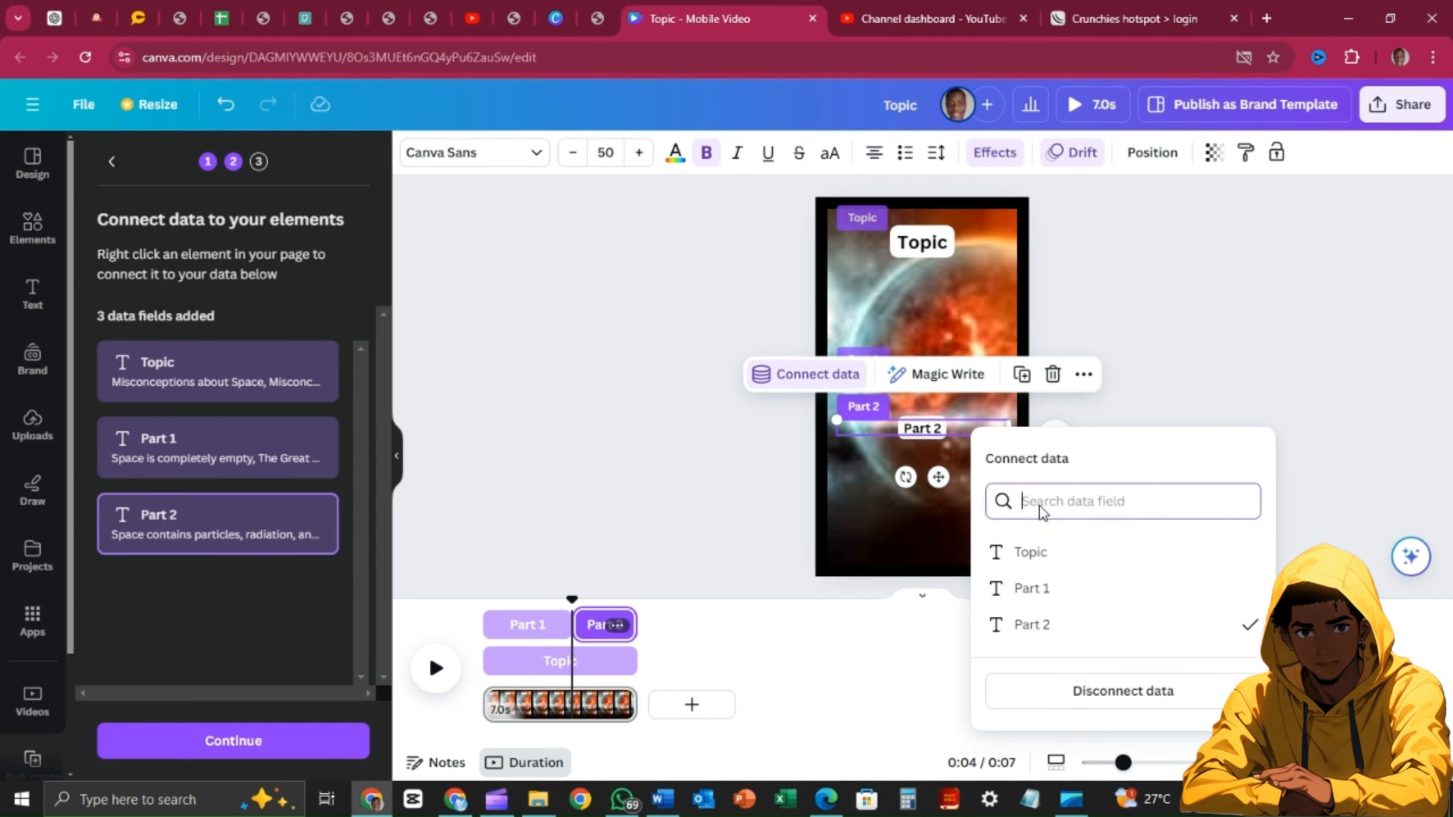
left_click(1027, 623)
left_click(743, 446)
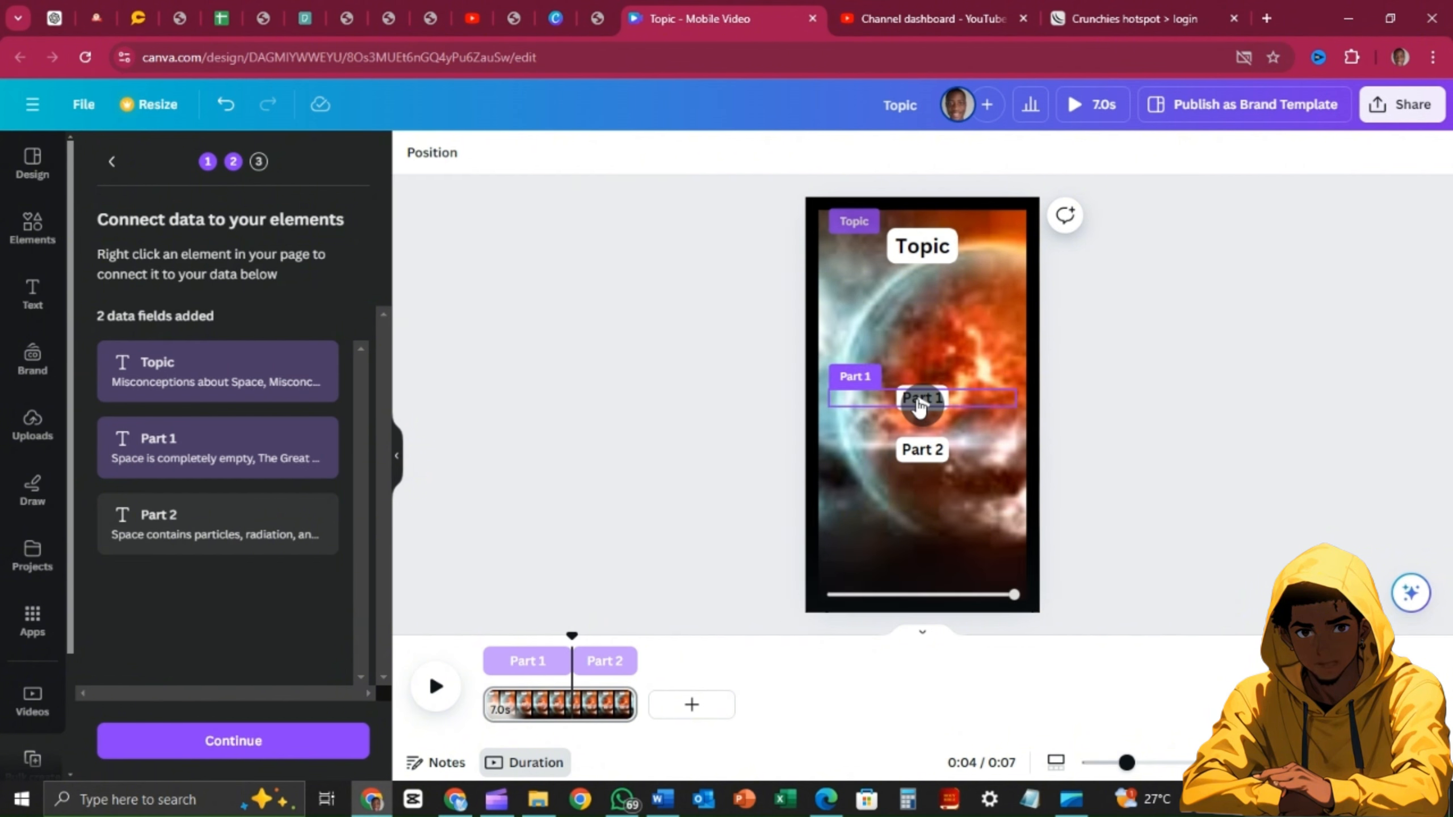
Move the "Part 2" text up directly over the "Part 1" text, previewing playback between adjustments, and deselect it
left_click(934, 458)
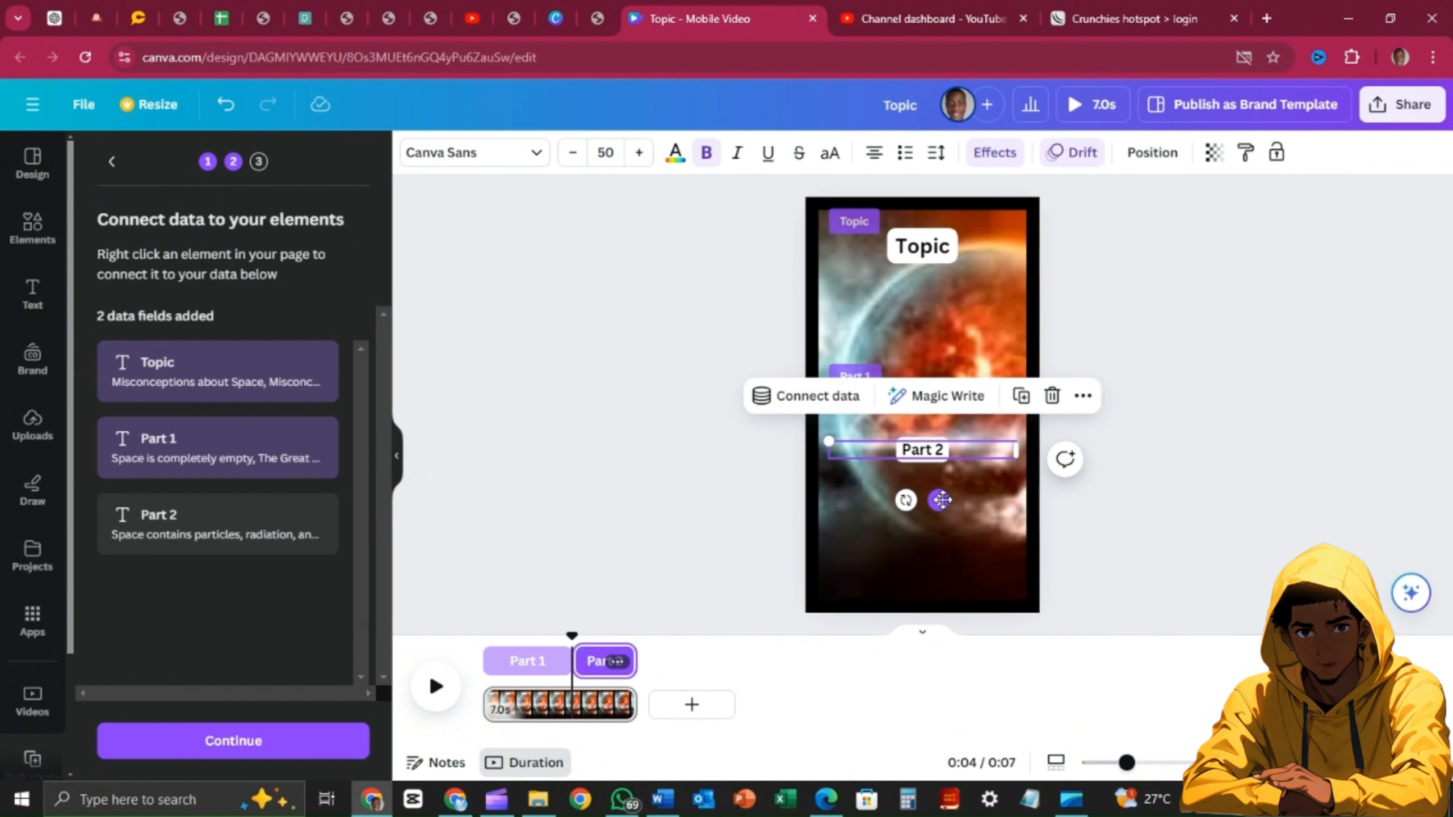
mouse_move(941, 500)
left_mouse_down()
mouse_move(944, 448)
mouse_move(944, 499)
mouse_move(940, 462)
mouse_move(939, 477)
left_mouse_up()
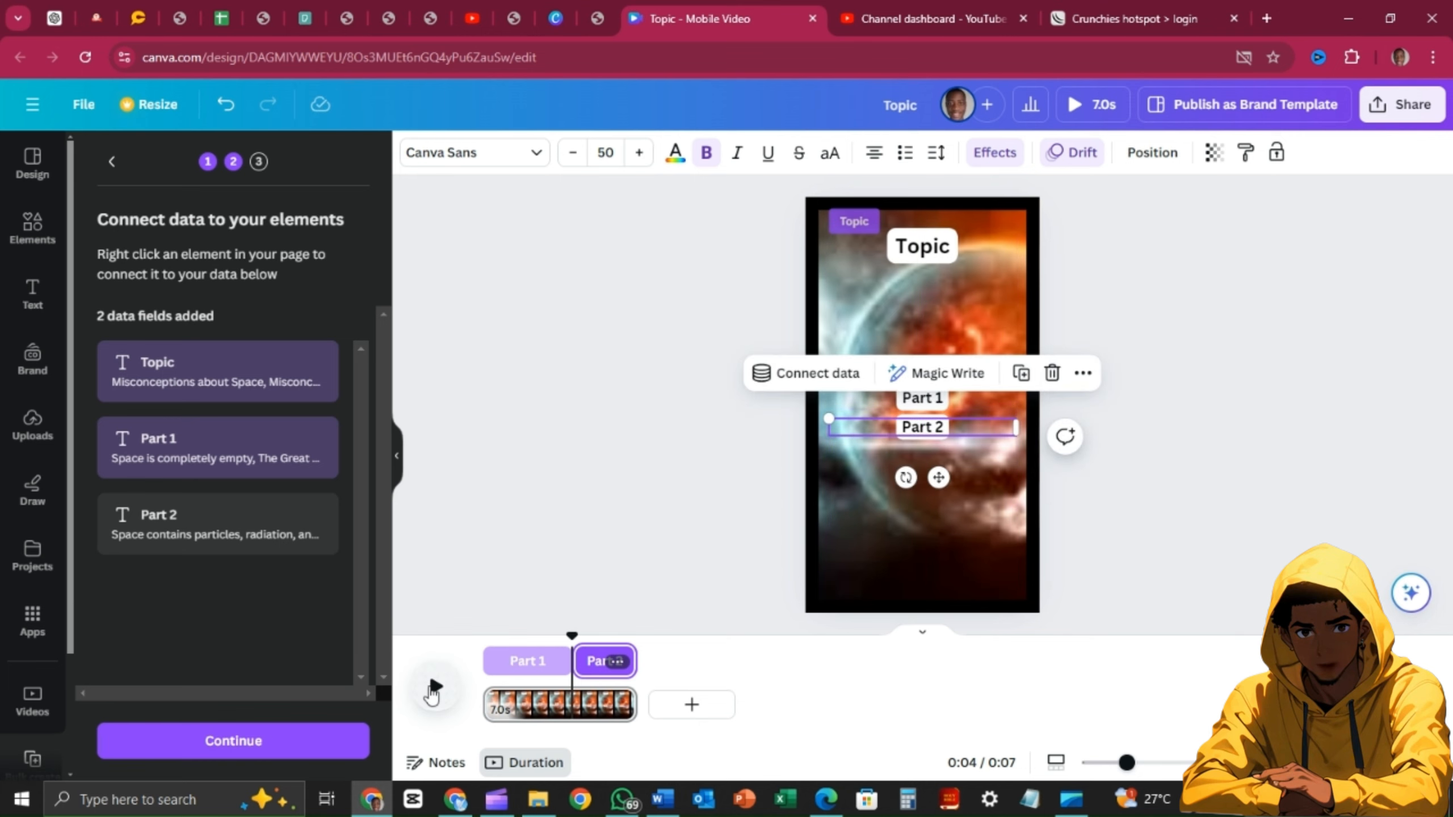
left_click(434, 687)
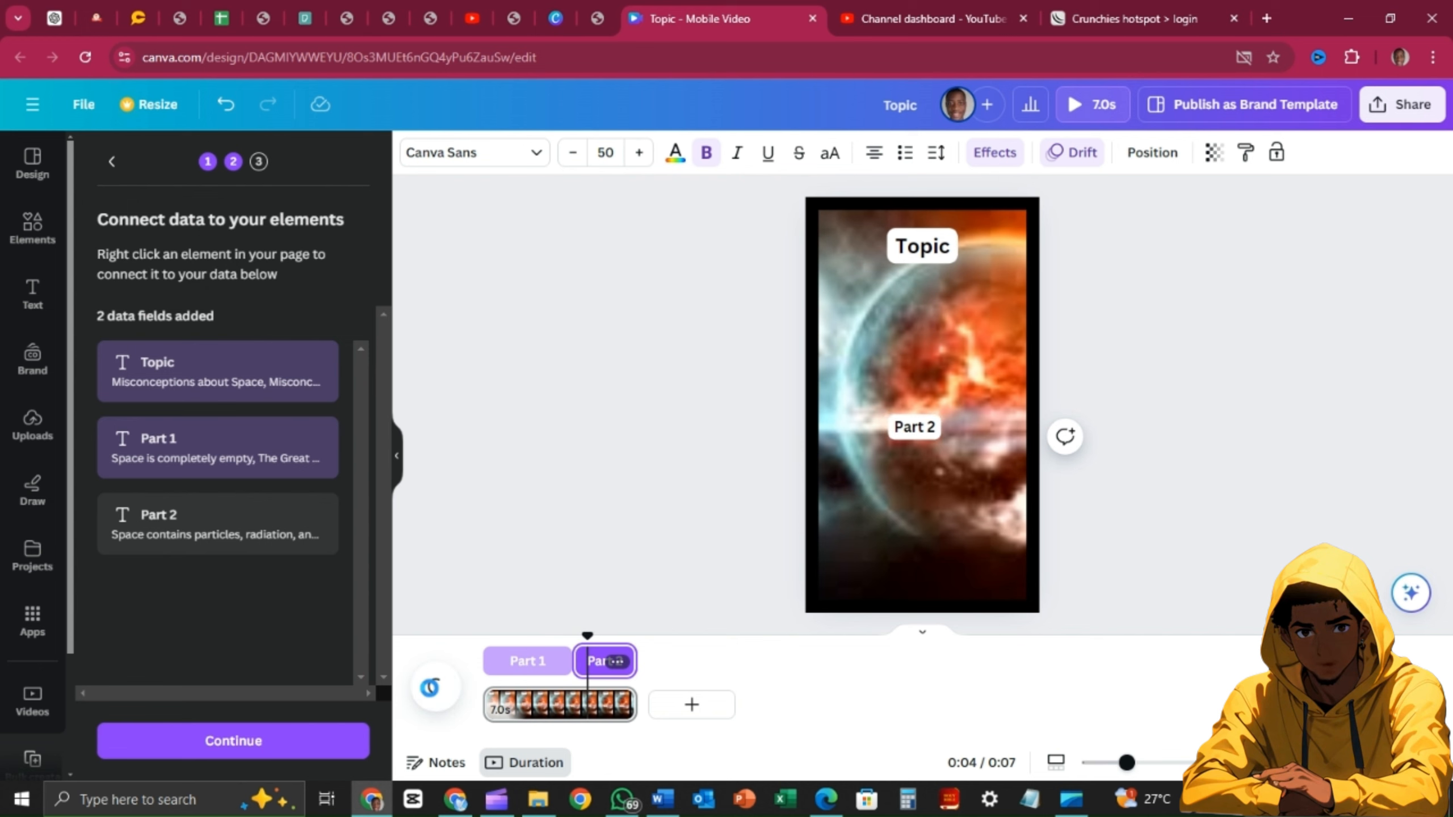
left_click(849, 513)
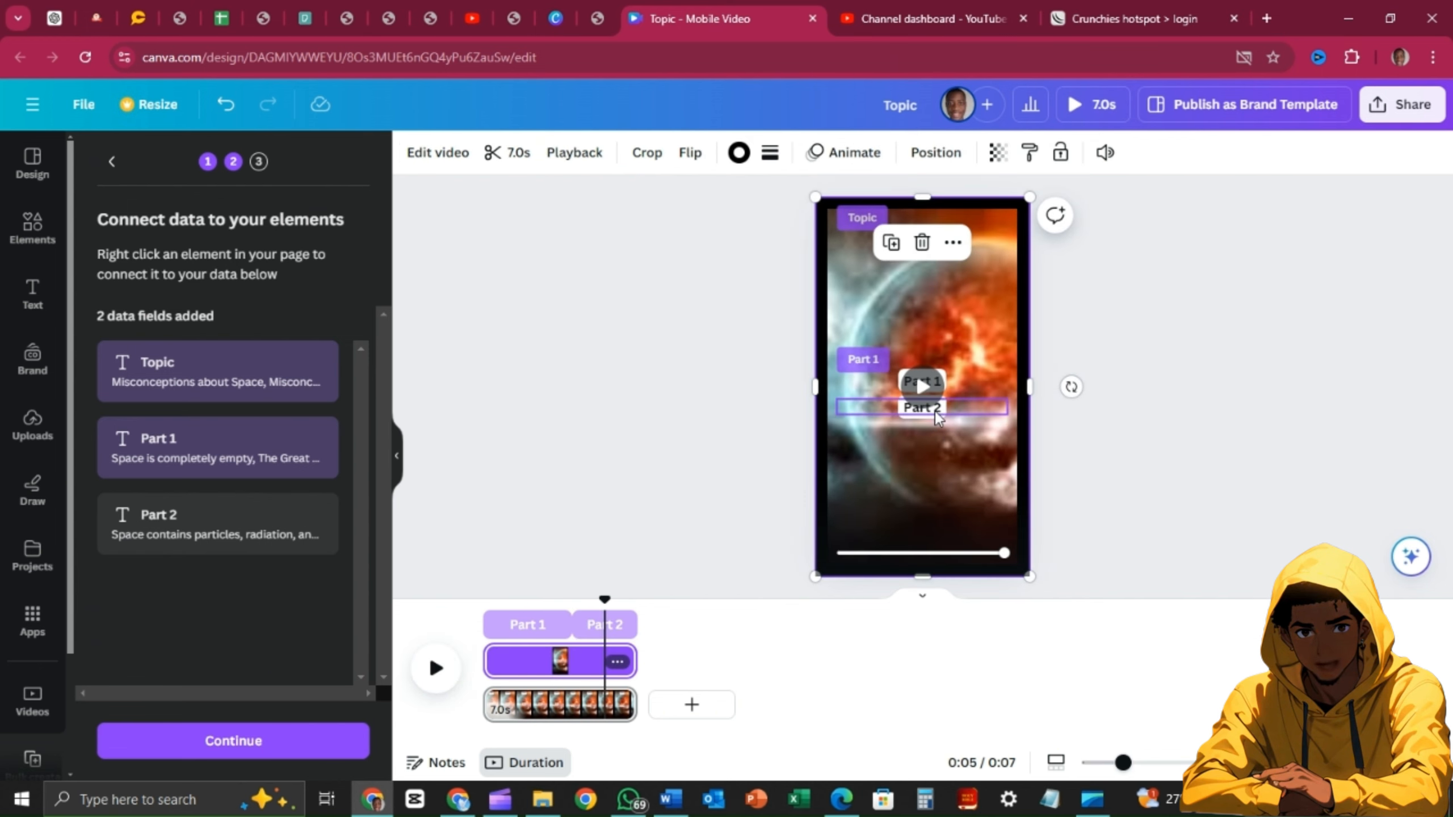
left_click(935, 412)
left_click_drag(938, 458, 937, 425)
left_click(605, 573)
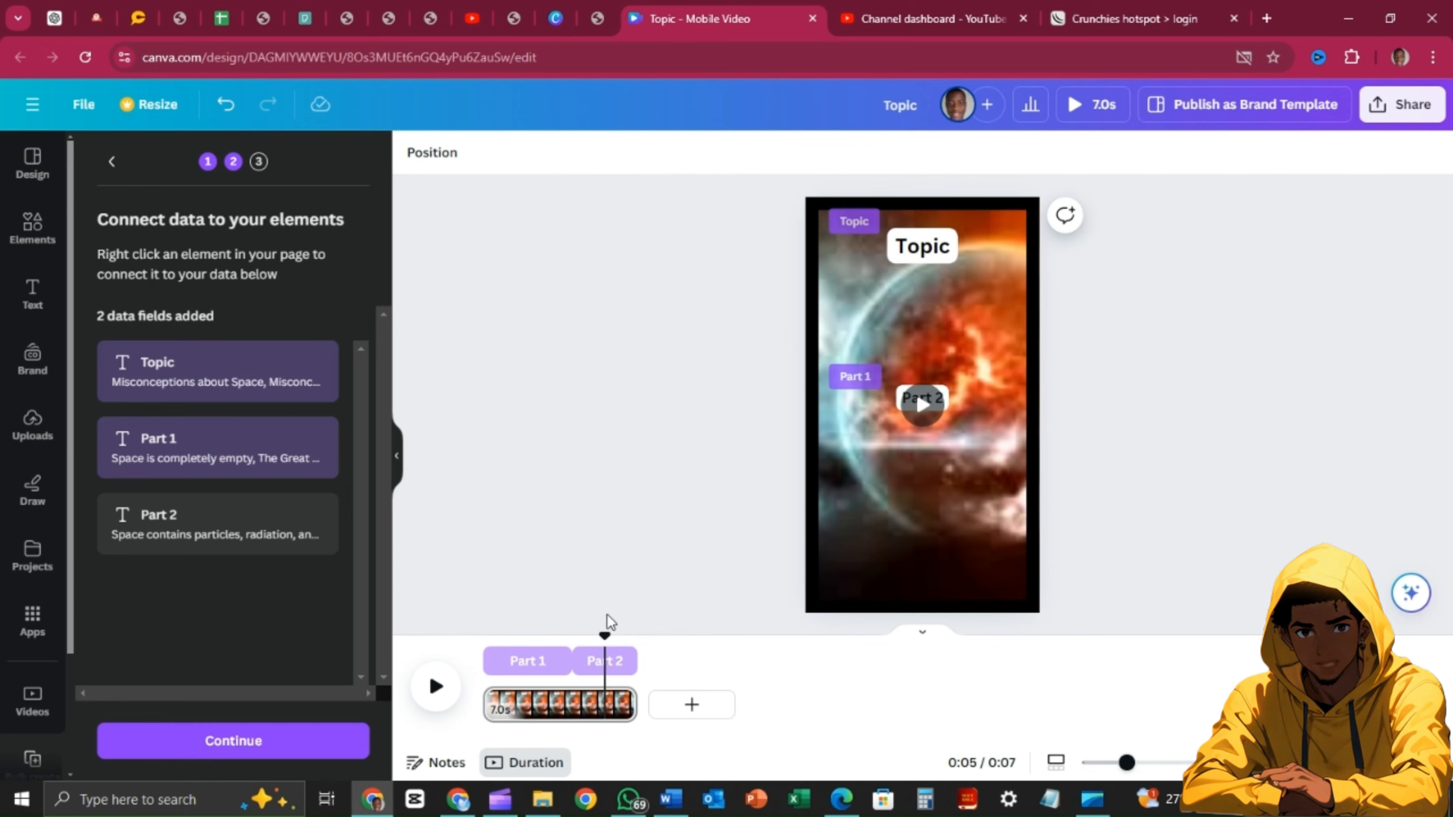
left_click(493, 652)
Connect the "Part 2" text to the Part 2 data field and deselect it
left_click(956, 399)
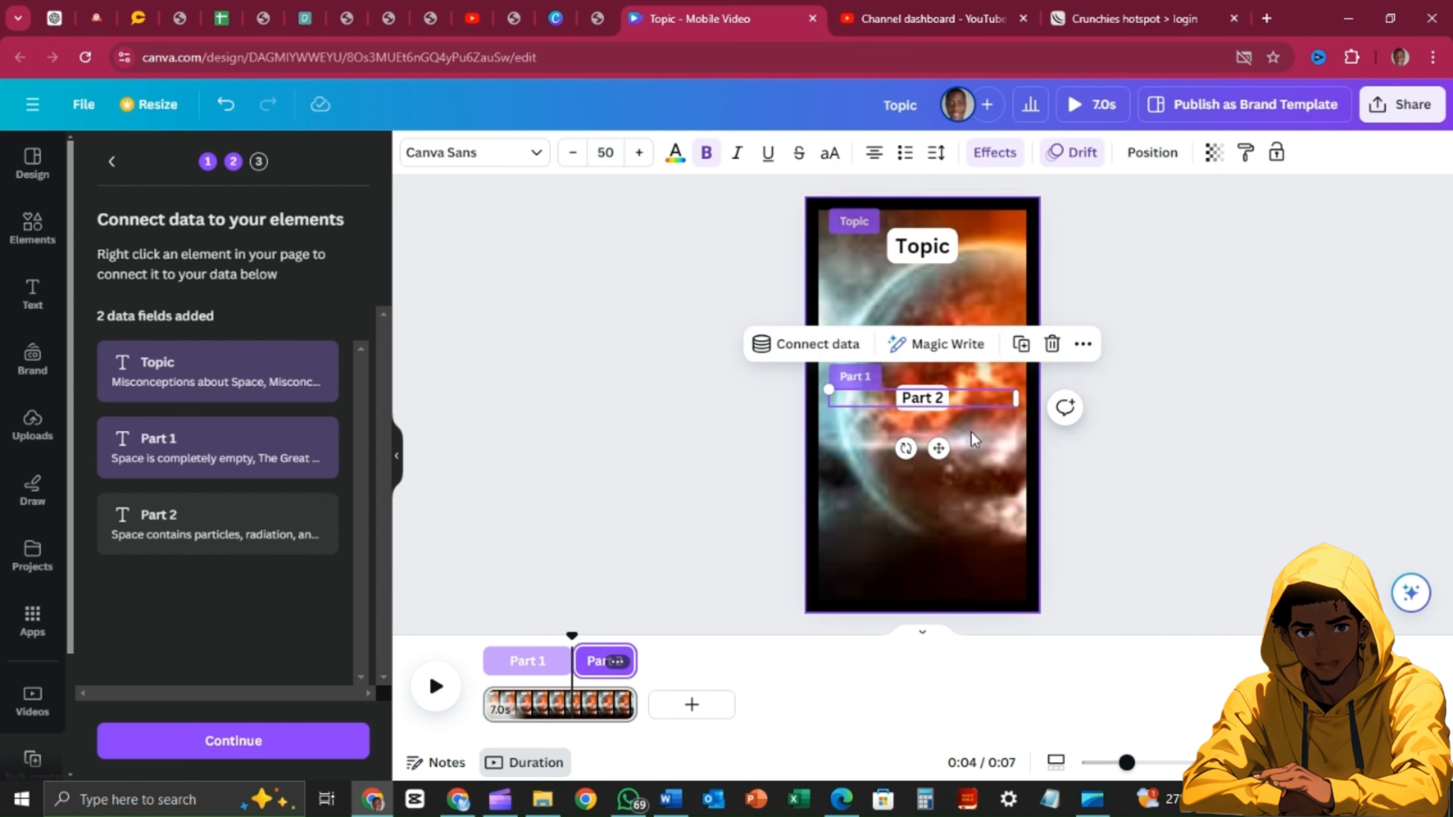
right_click(938, 399)
left_click(996, 508)
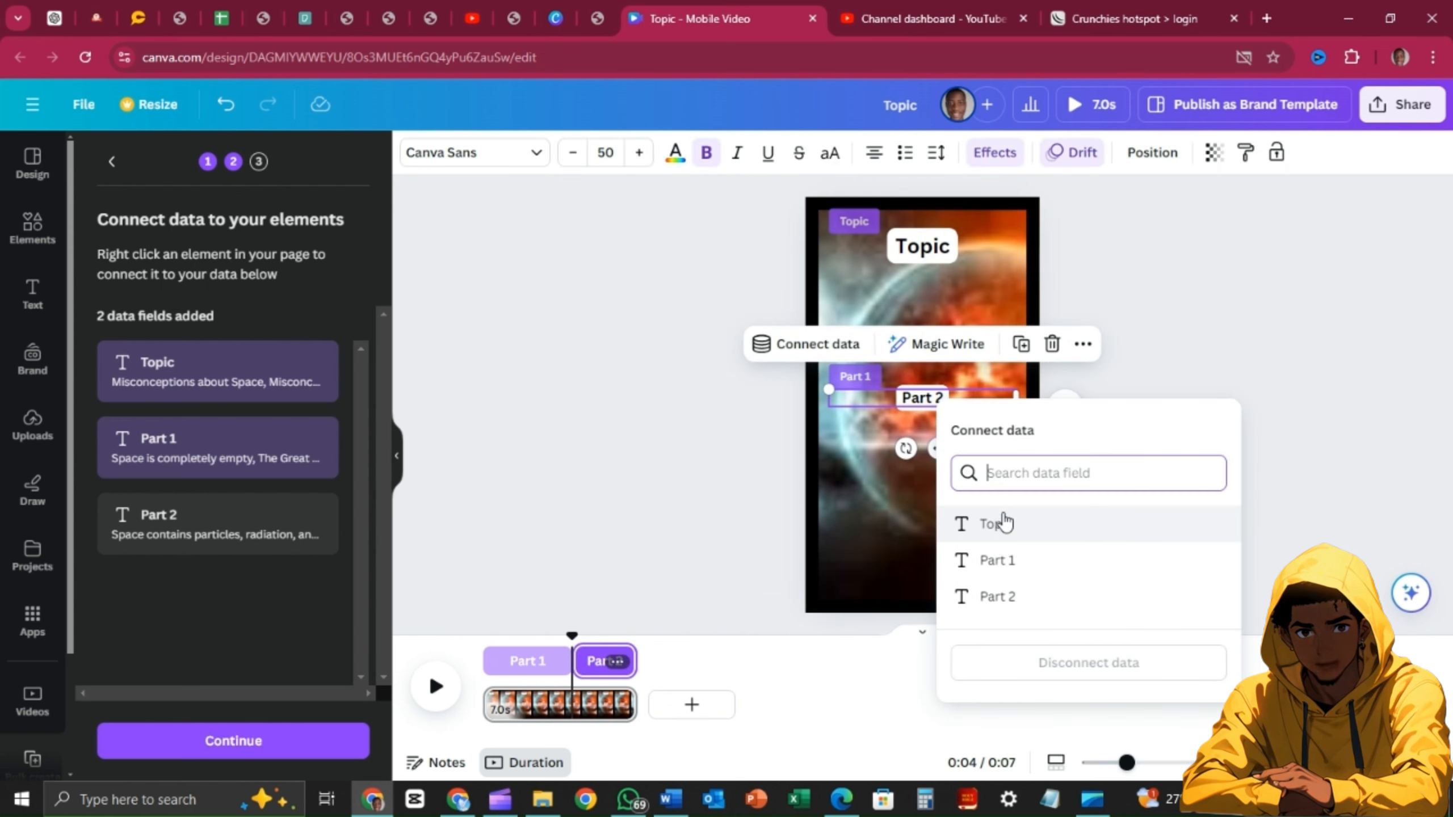
left_click(998, 597)
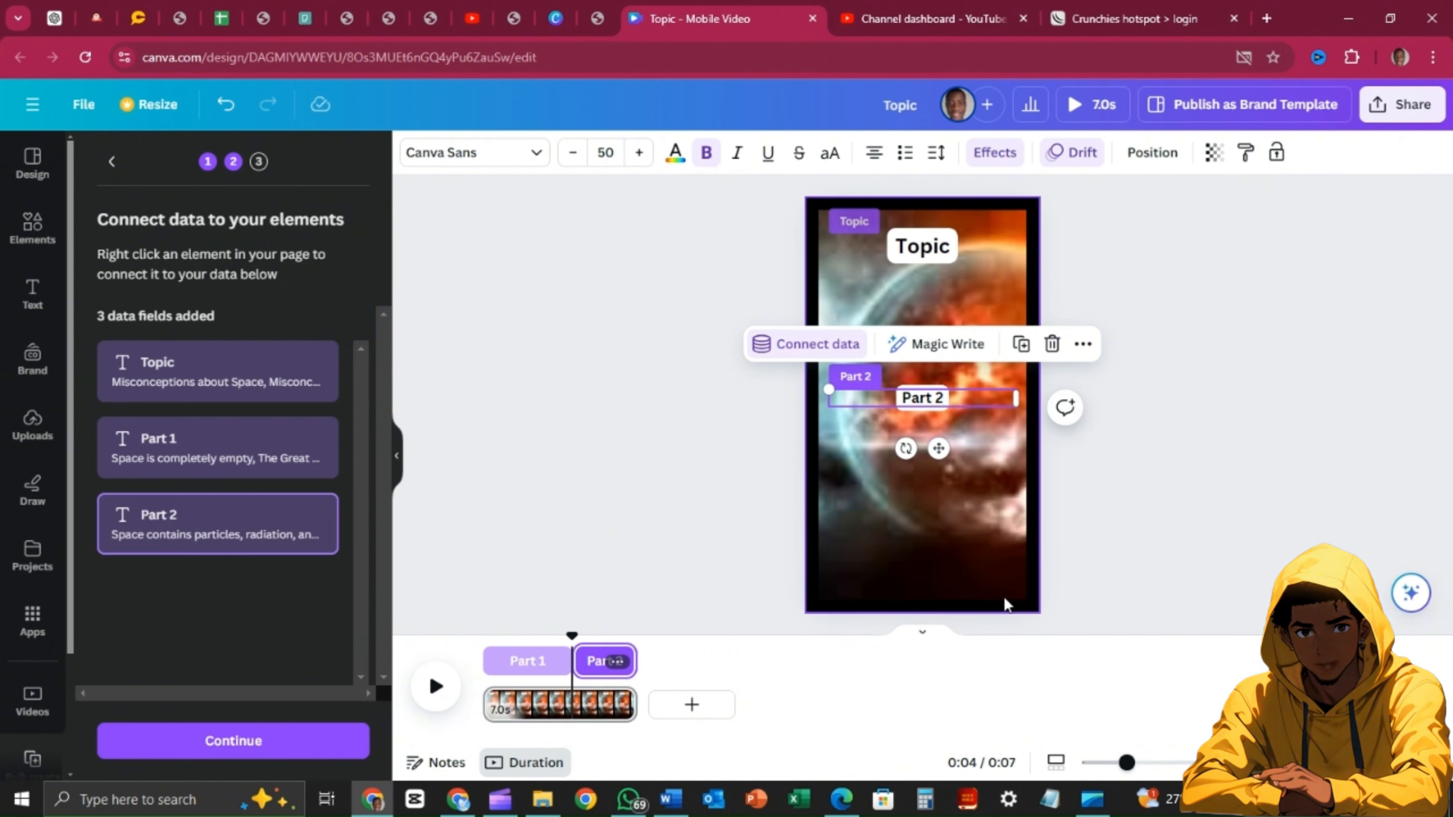
left_click(665, 519)
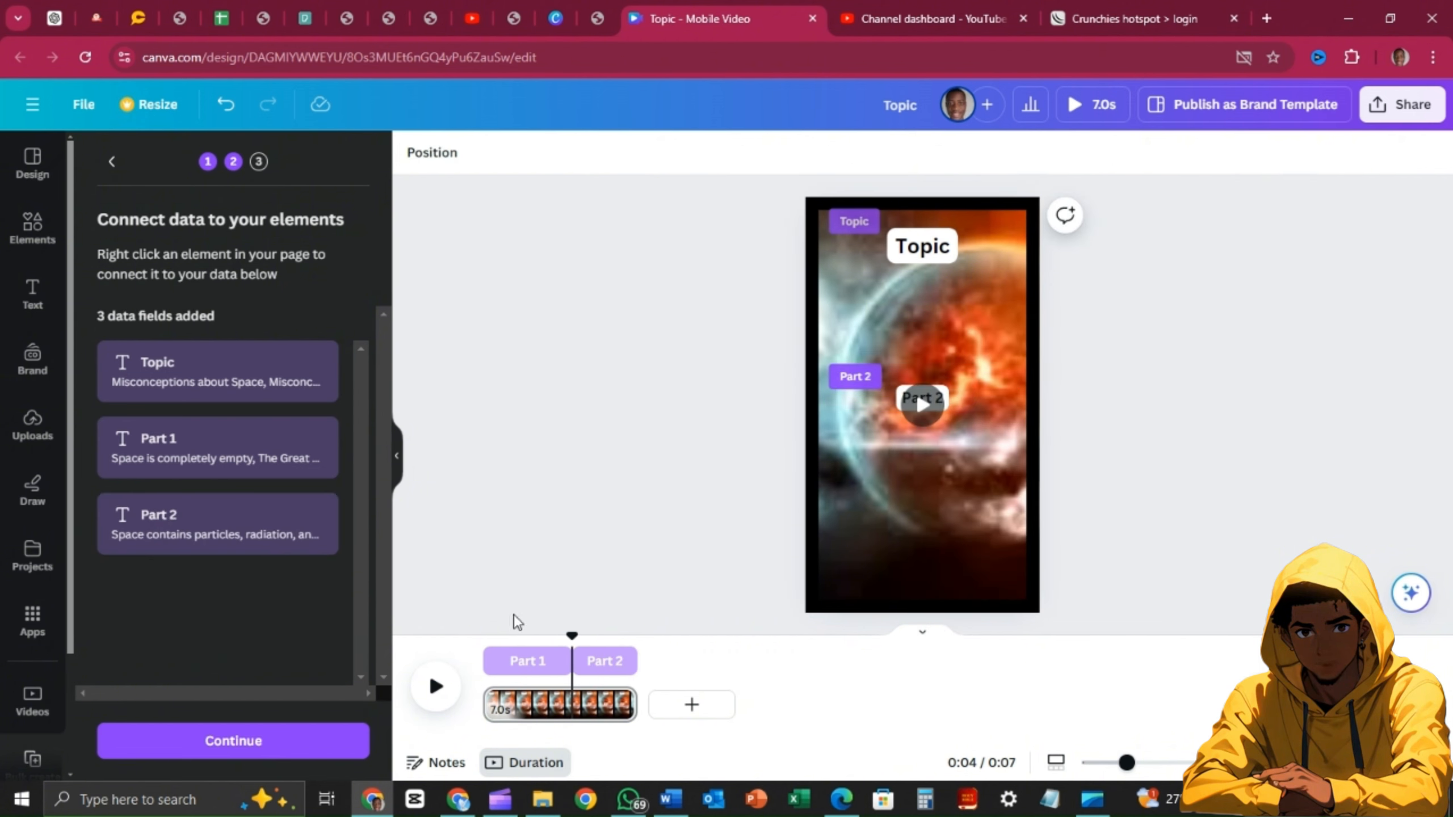
Continue to applying the data, review the selected space-misconception rows and generate all 20 designs
left_click(239, 740)
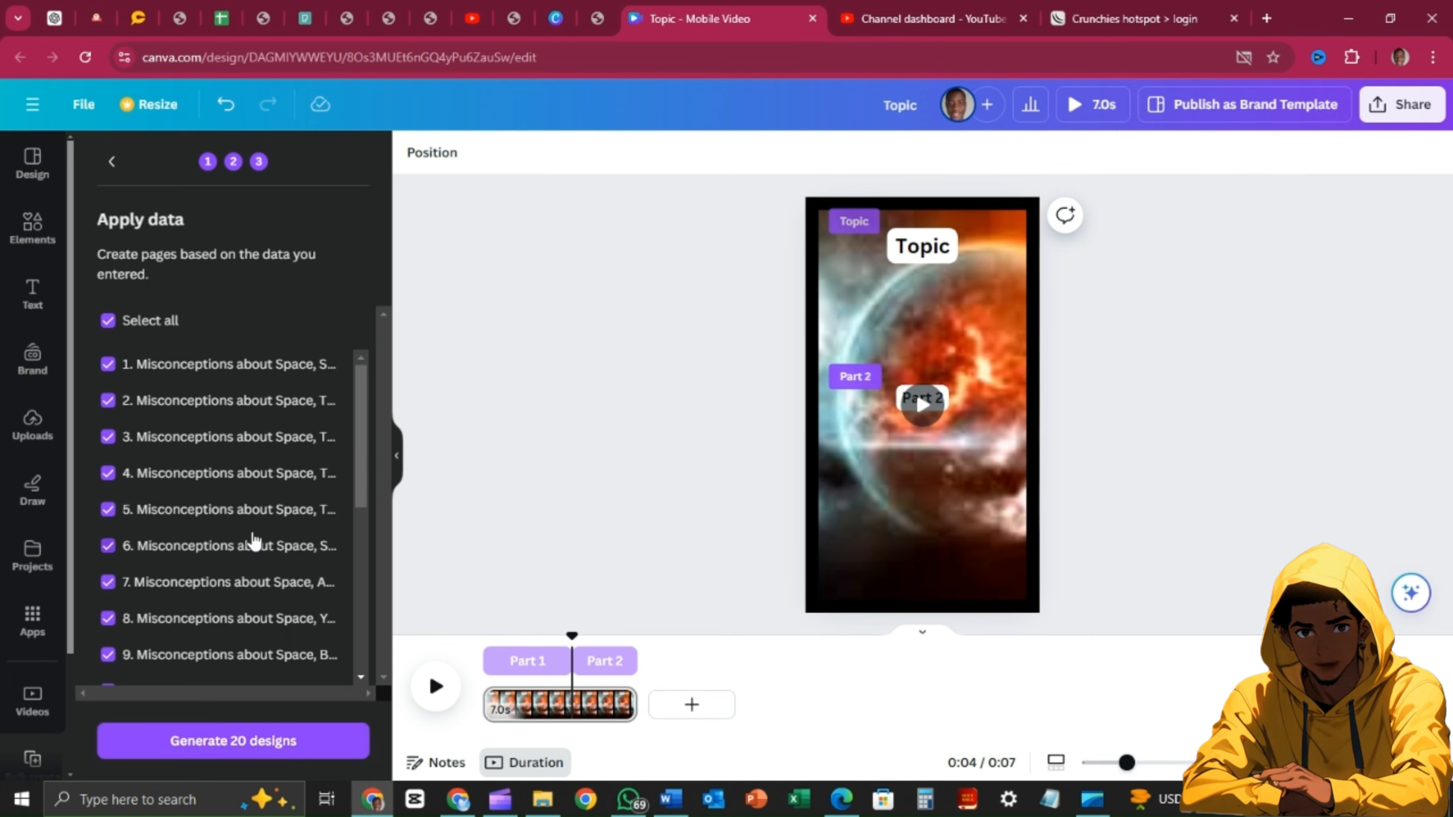
scroll(252, 539, "down", 5)
scroll(254, 541, "up", 5)
scroll(254, 541, "down", 5)
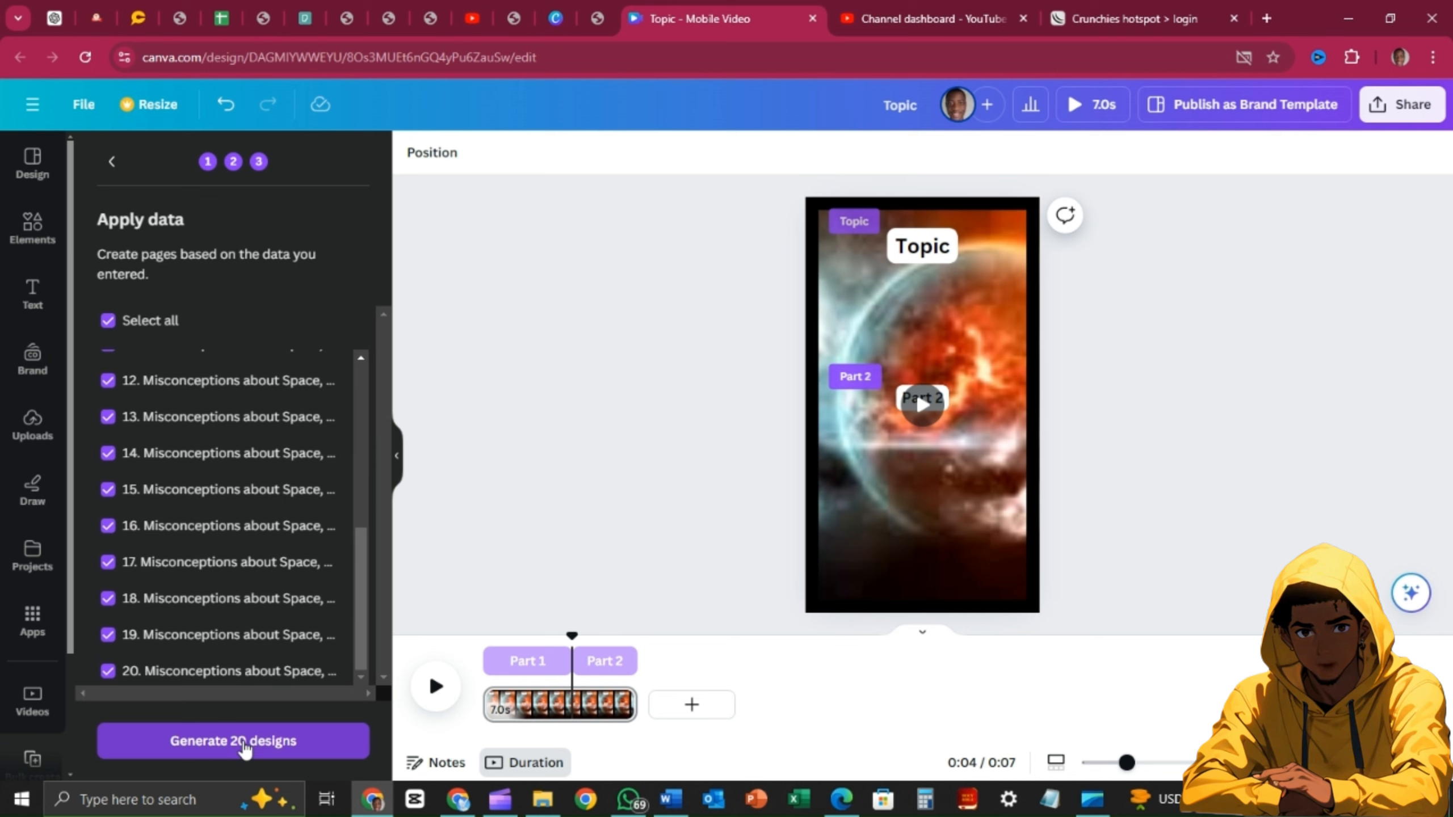
left_click(243, 743)
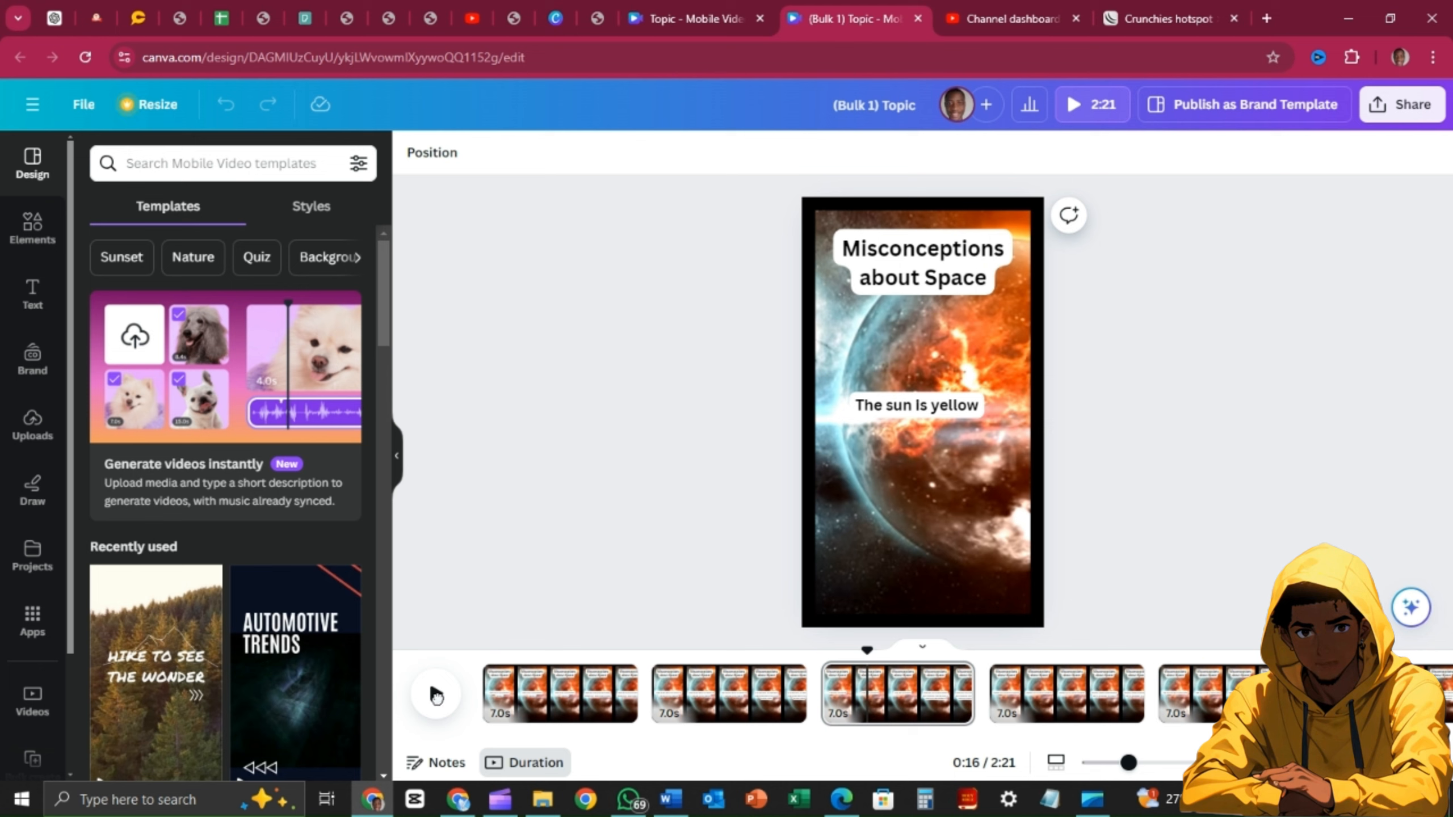
Preview the generated misconception videos and look along the timeline at the following pages
left_click(436, 695)
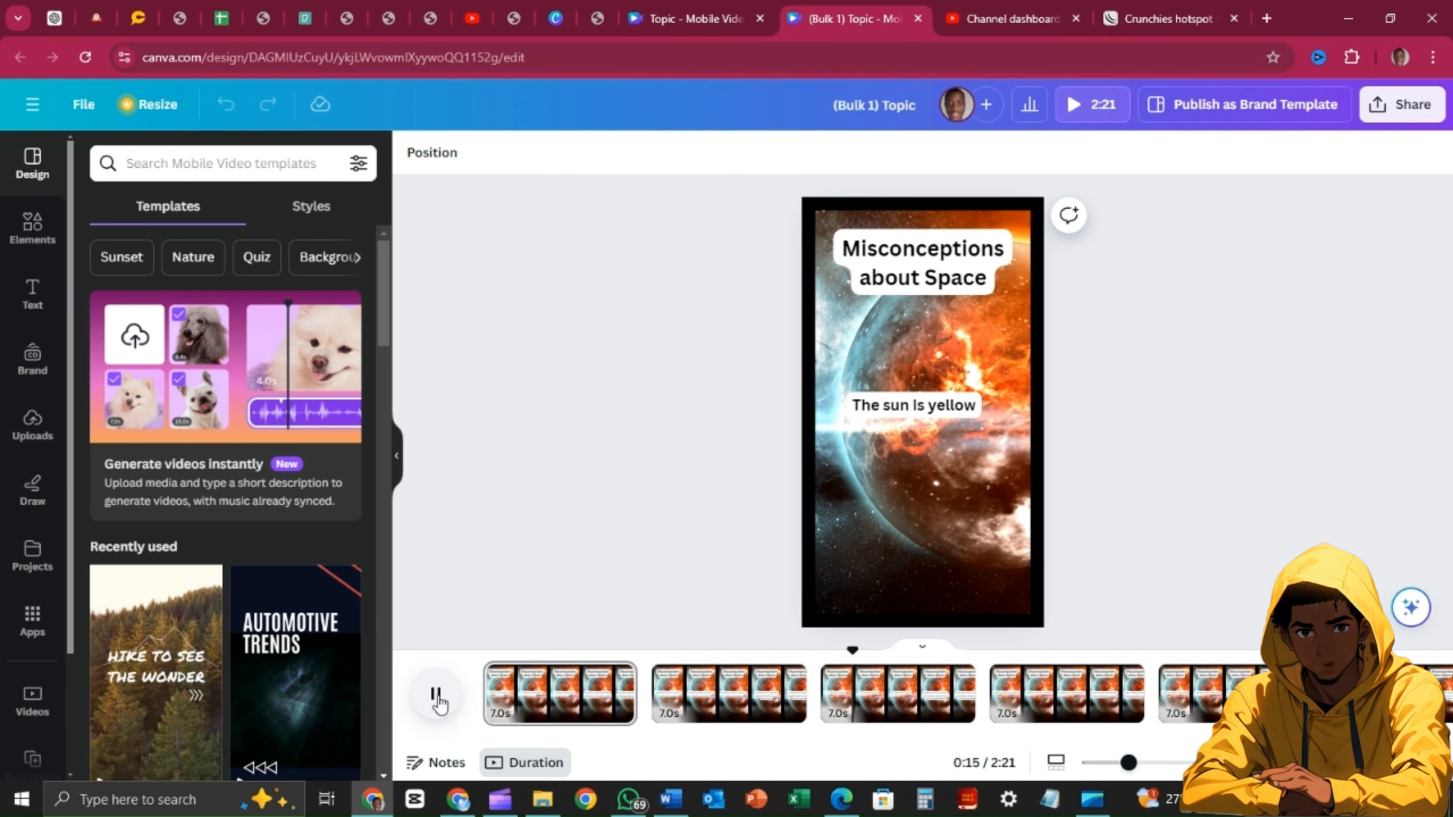
left_click(436, 696)
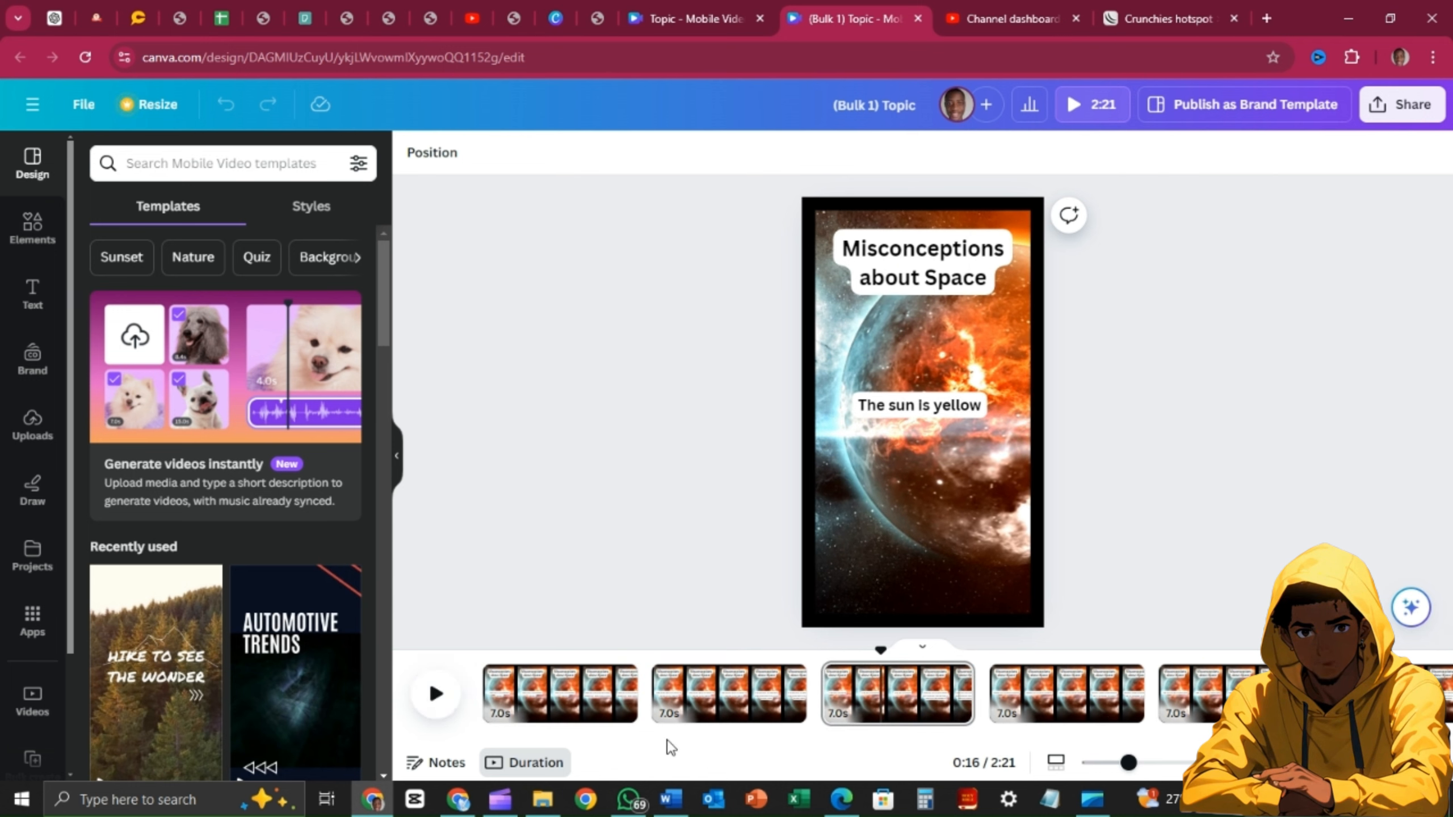
left_click_drag(656, 733, 823, 738)
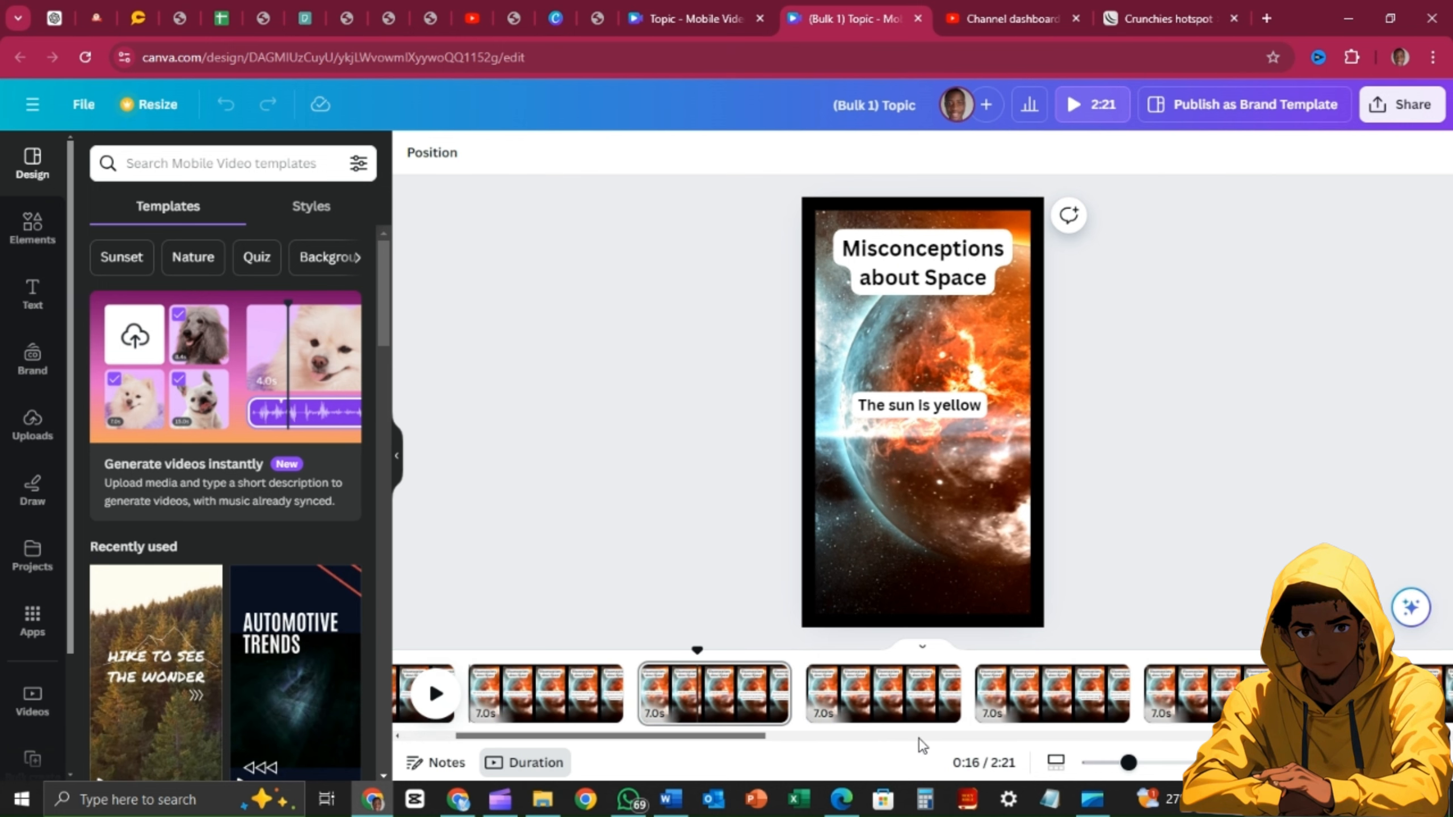
left_click_drag(929, 738, 980, 737)
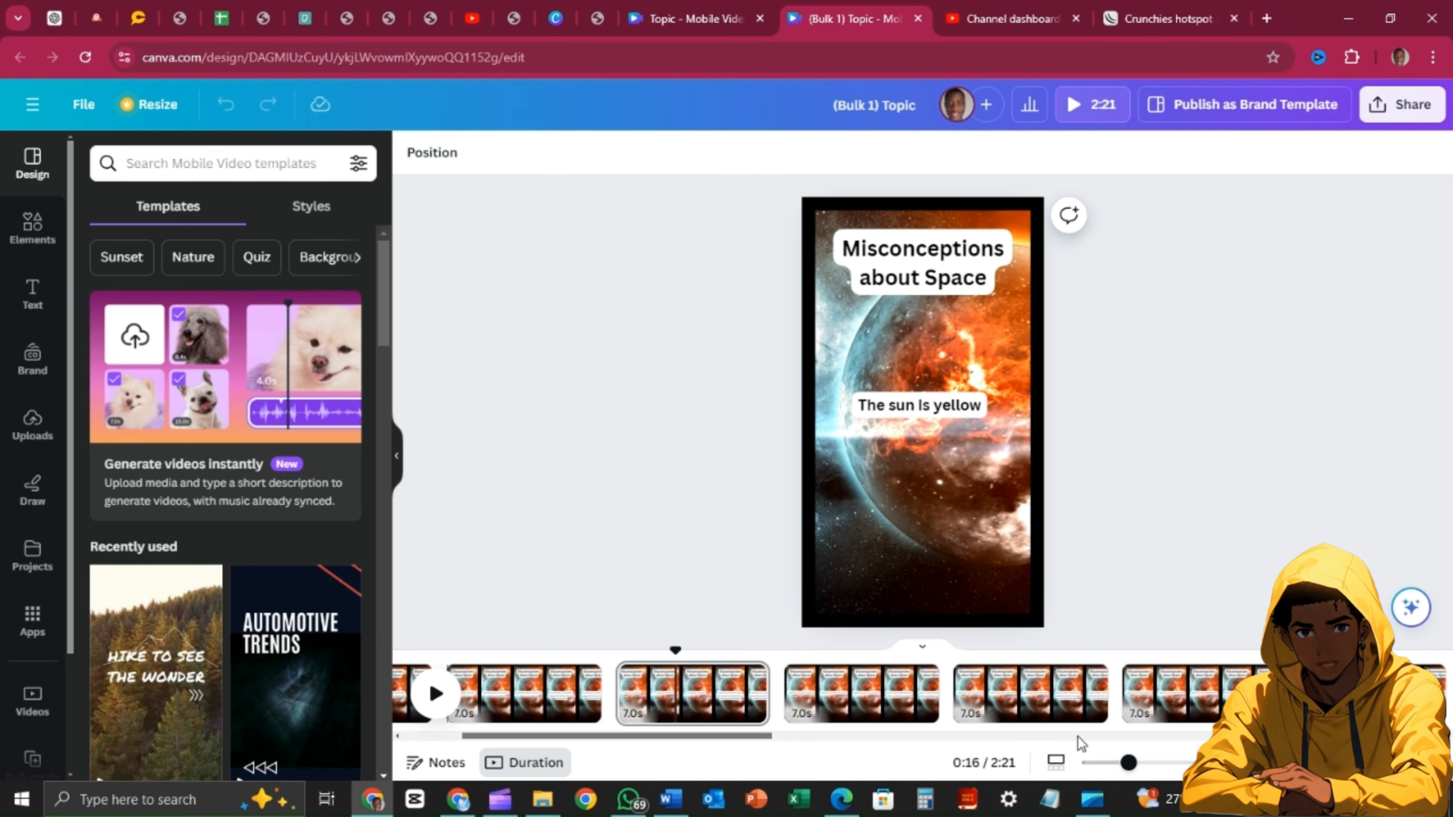
mouse_move(1131, 737)
left_mouse_down()
mouse_move(1164, 736)
mouse_move(1144, 737)
left_mouse_up()
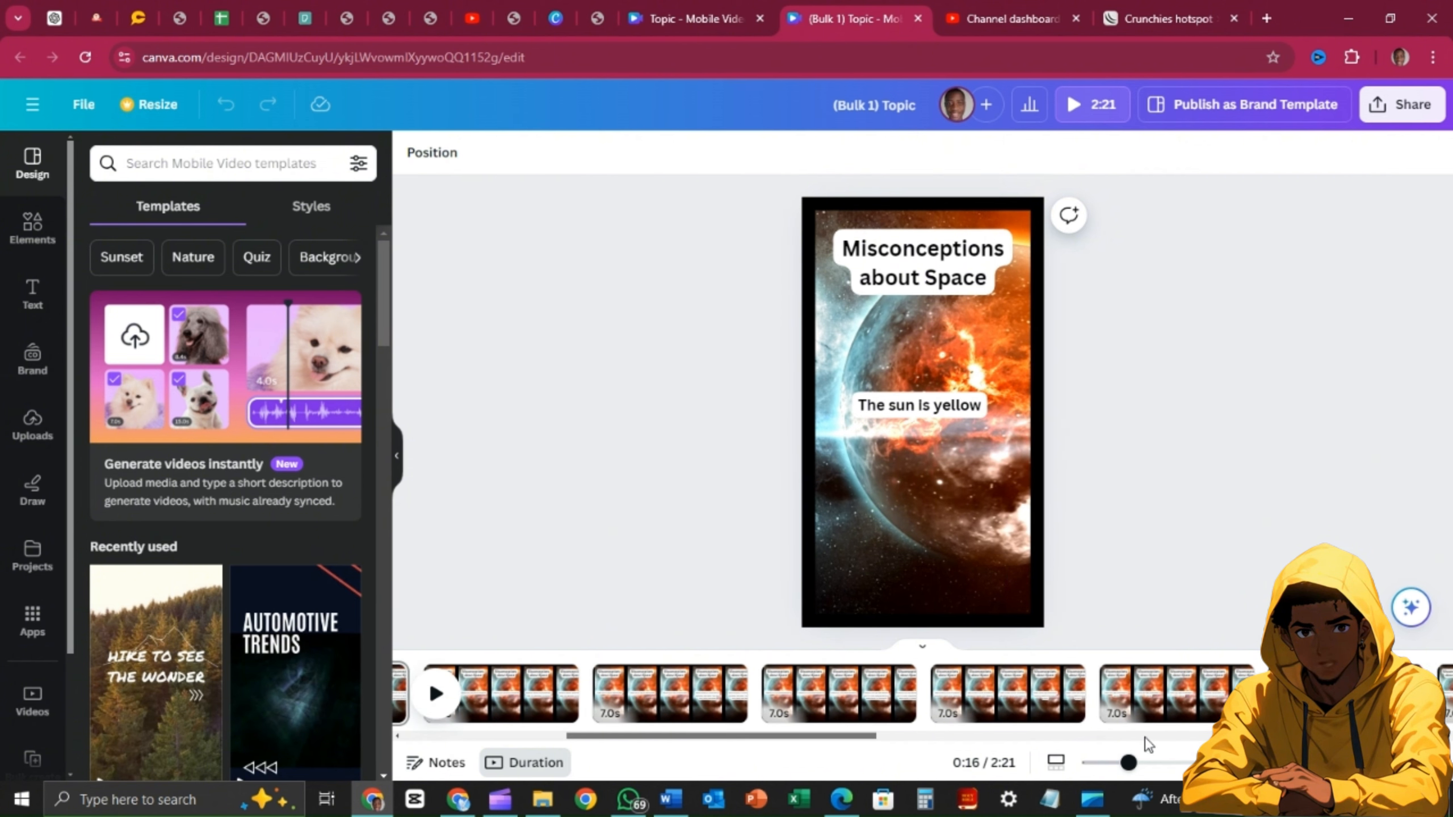
left_click(883, 739)
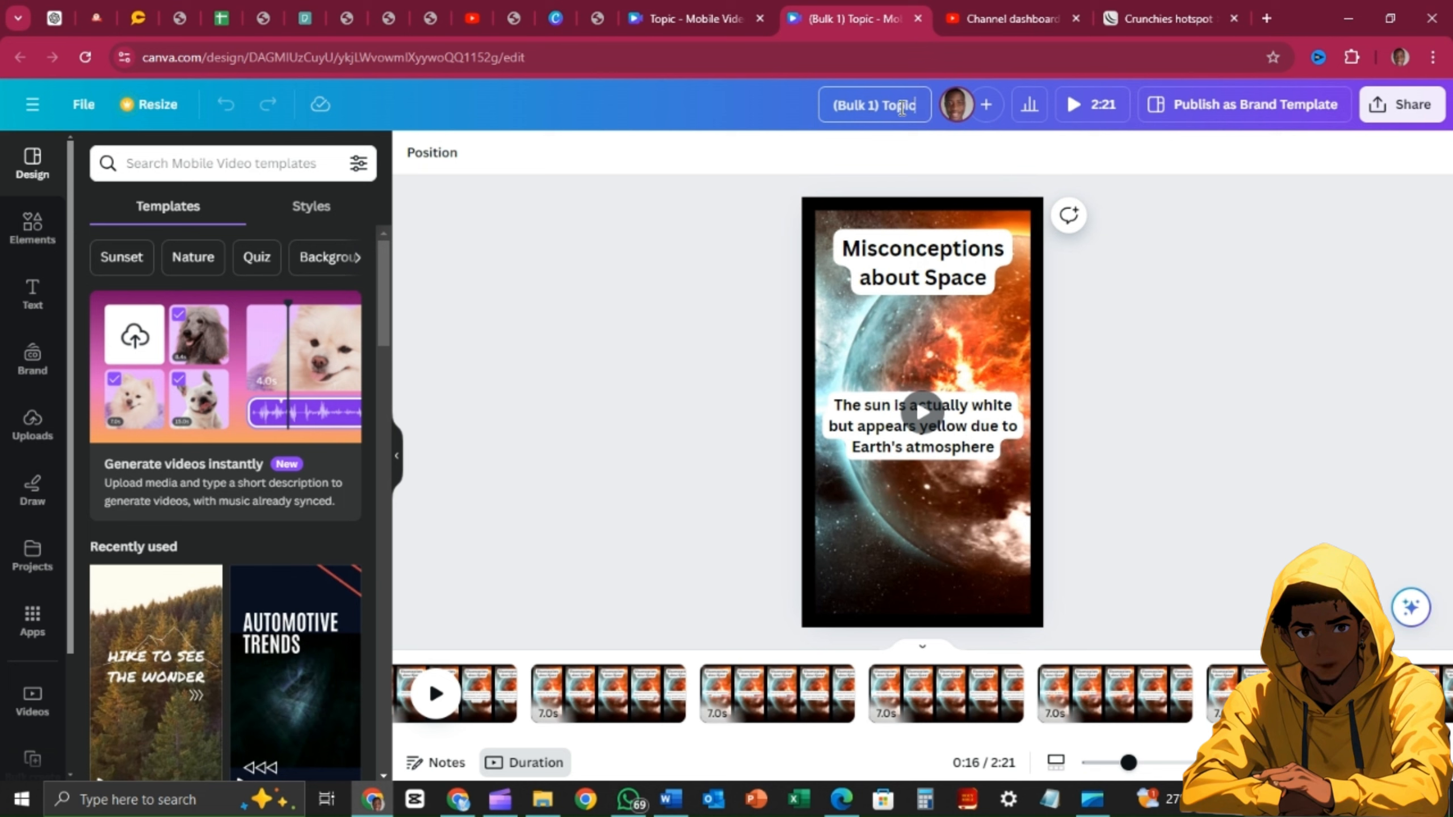
Rename the generated bulk design as "(Bulk 1) Shorts"
left_click_drag(902, 108, 883, 114)
left_click(894, 112)
type("Shorts")
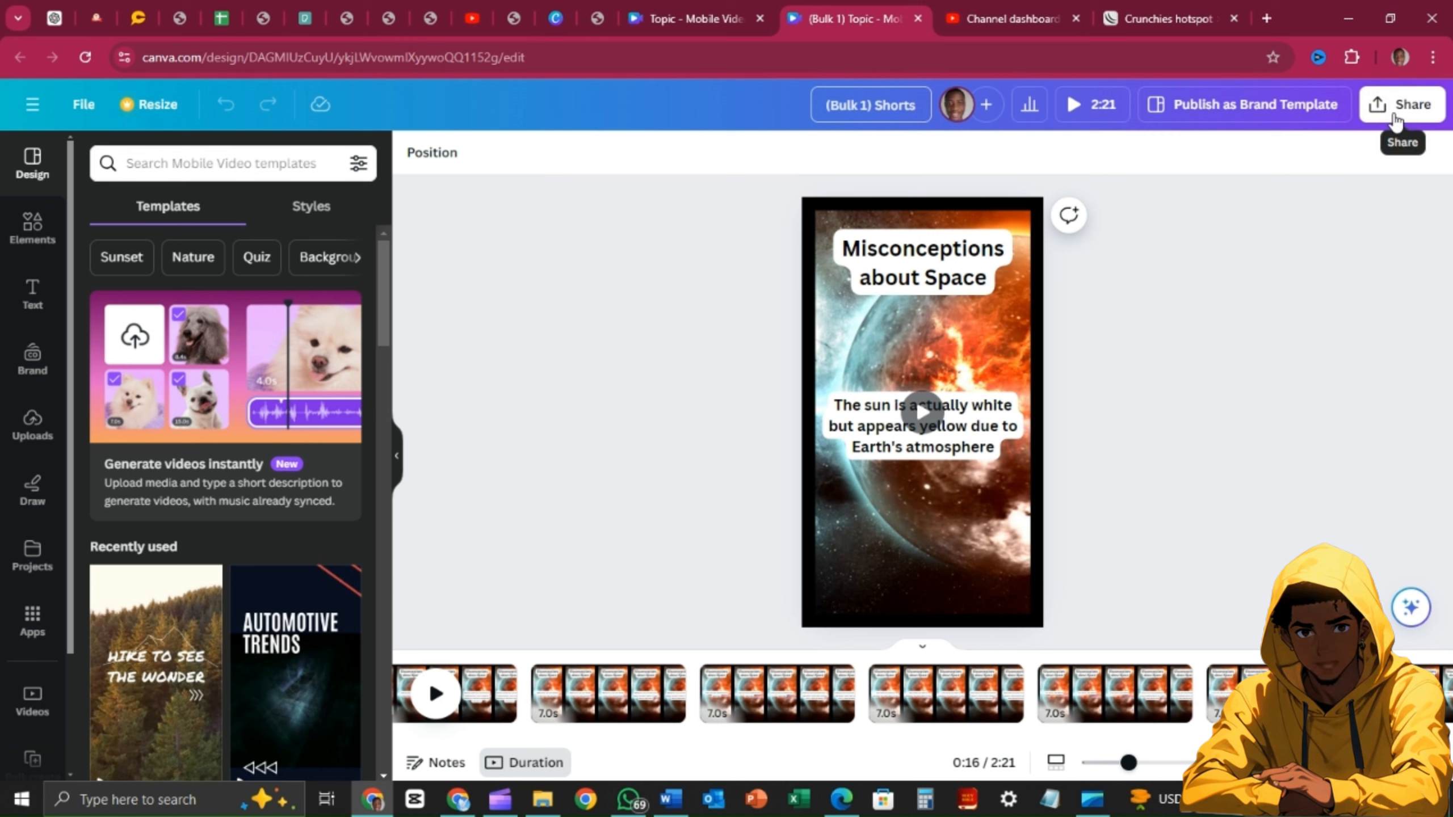
Download all 20 pages as MP4 videos at 1080p, with each page saved as a separate file
left_click(1396, 114)
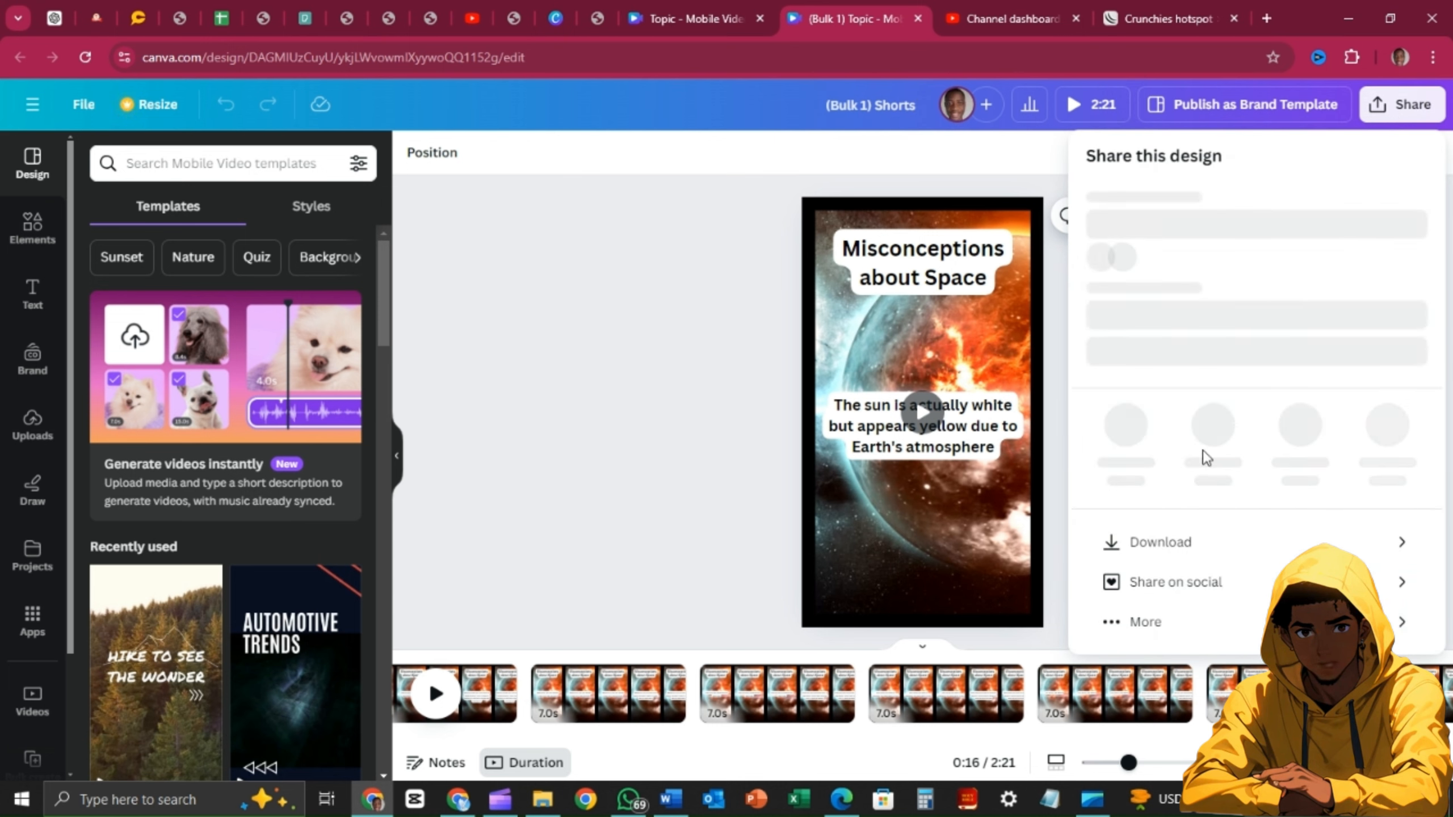
left_click(1398, 115)
left_click(1398, 114)
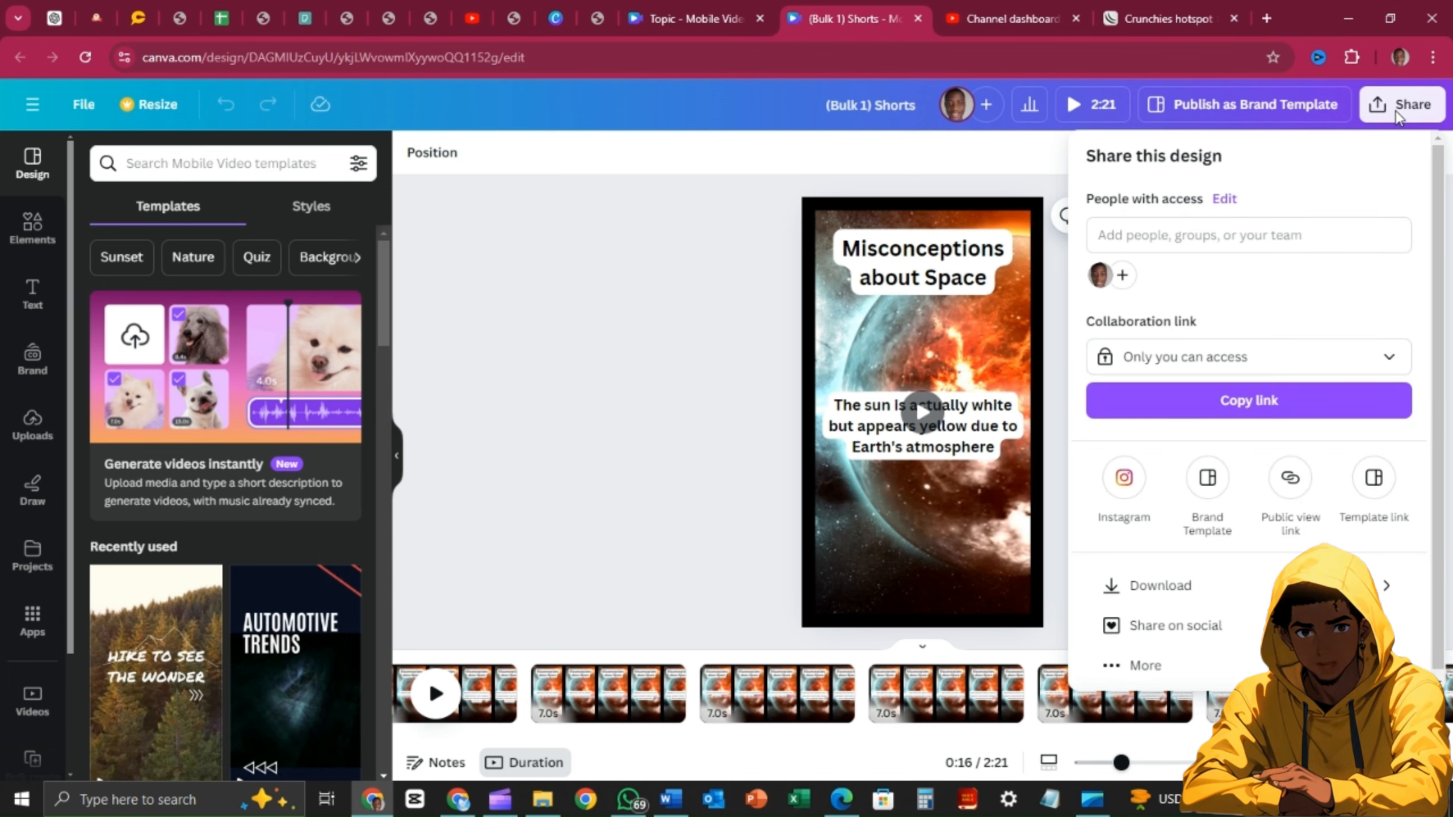
left_click(1186, 584)
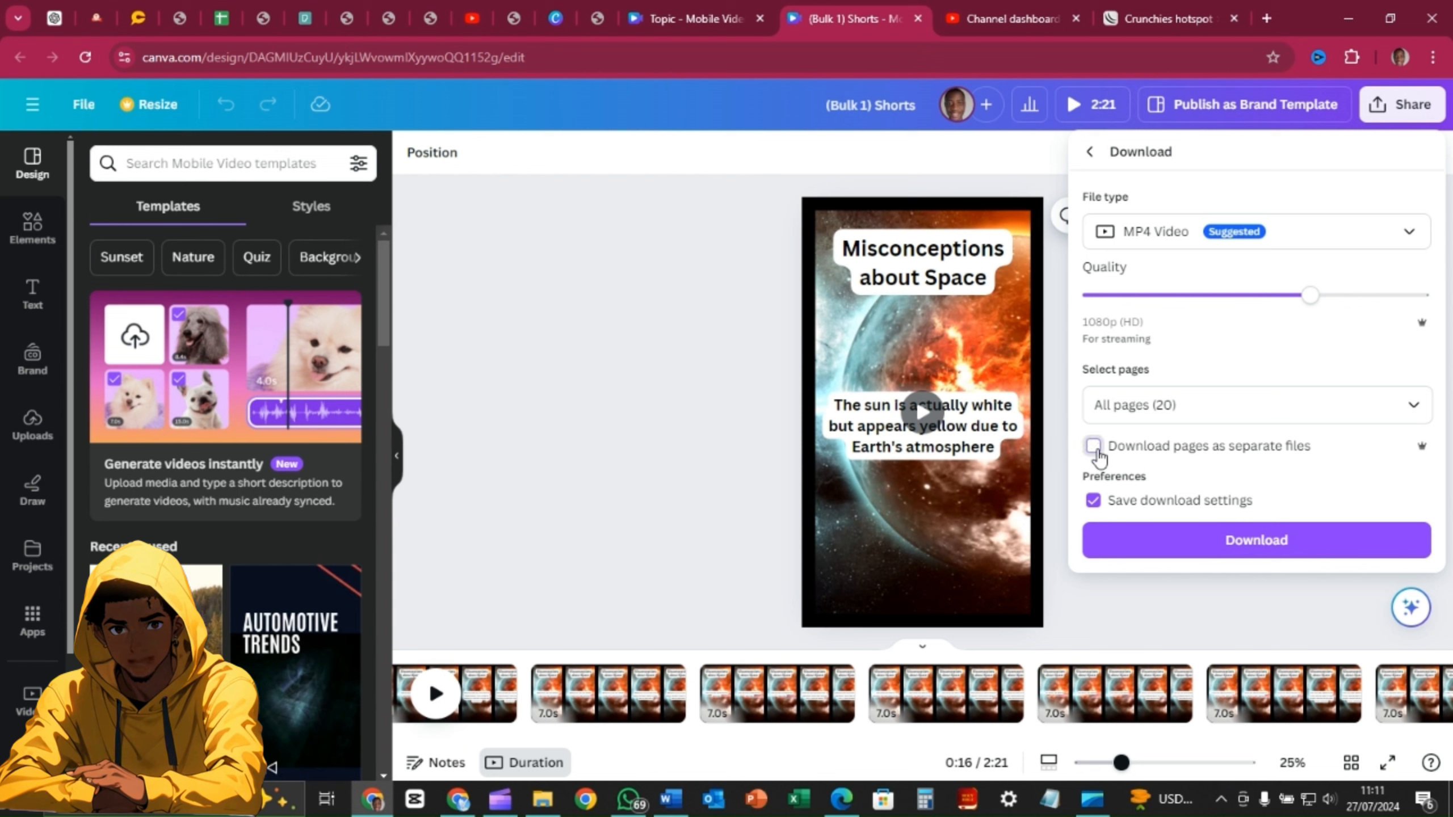
left_click(1093, 447)
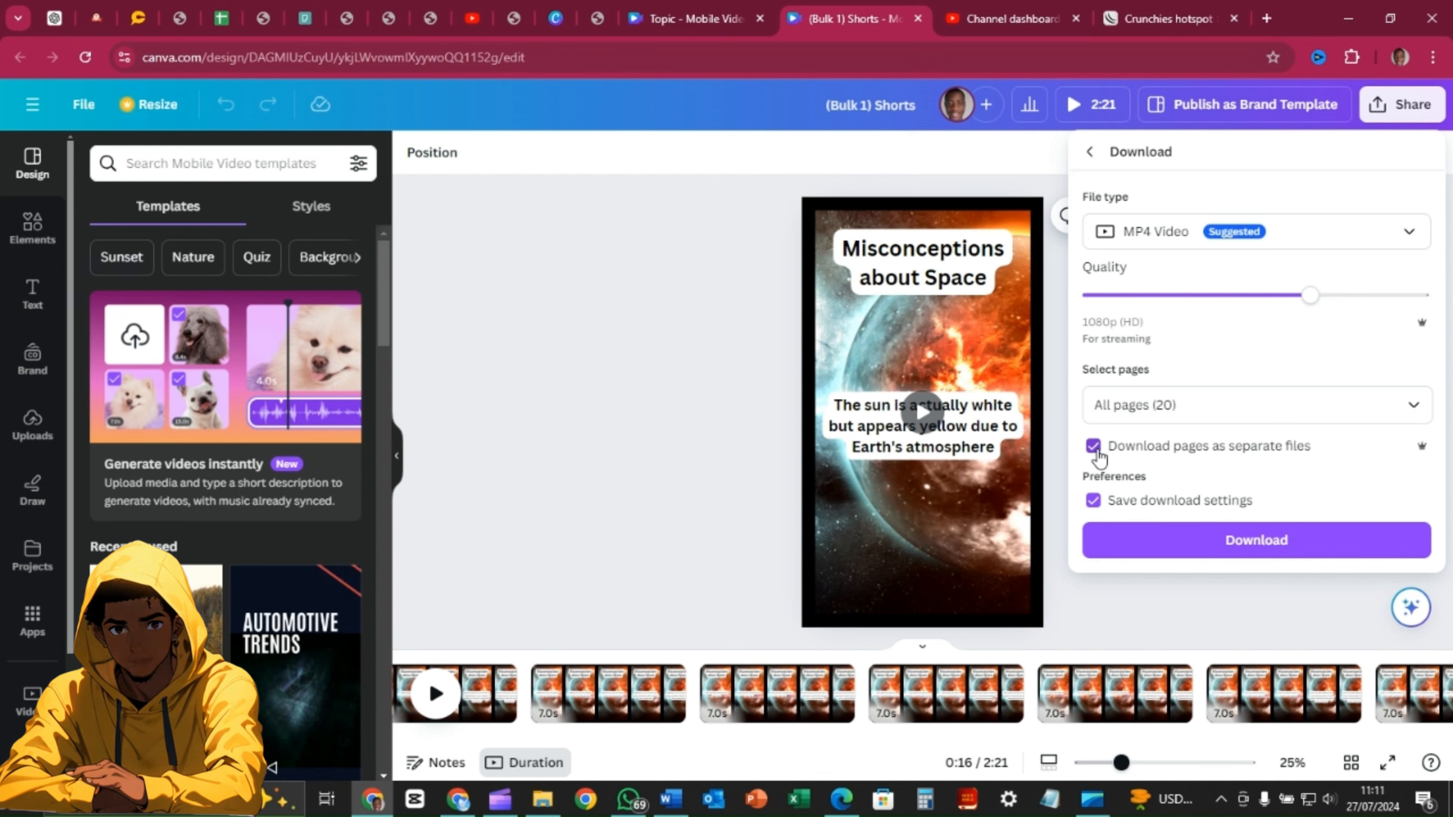
left_click(1230, 540)
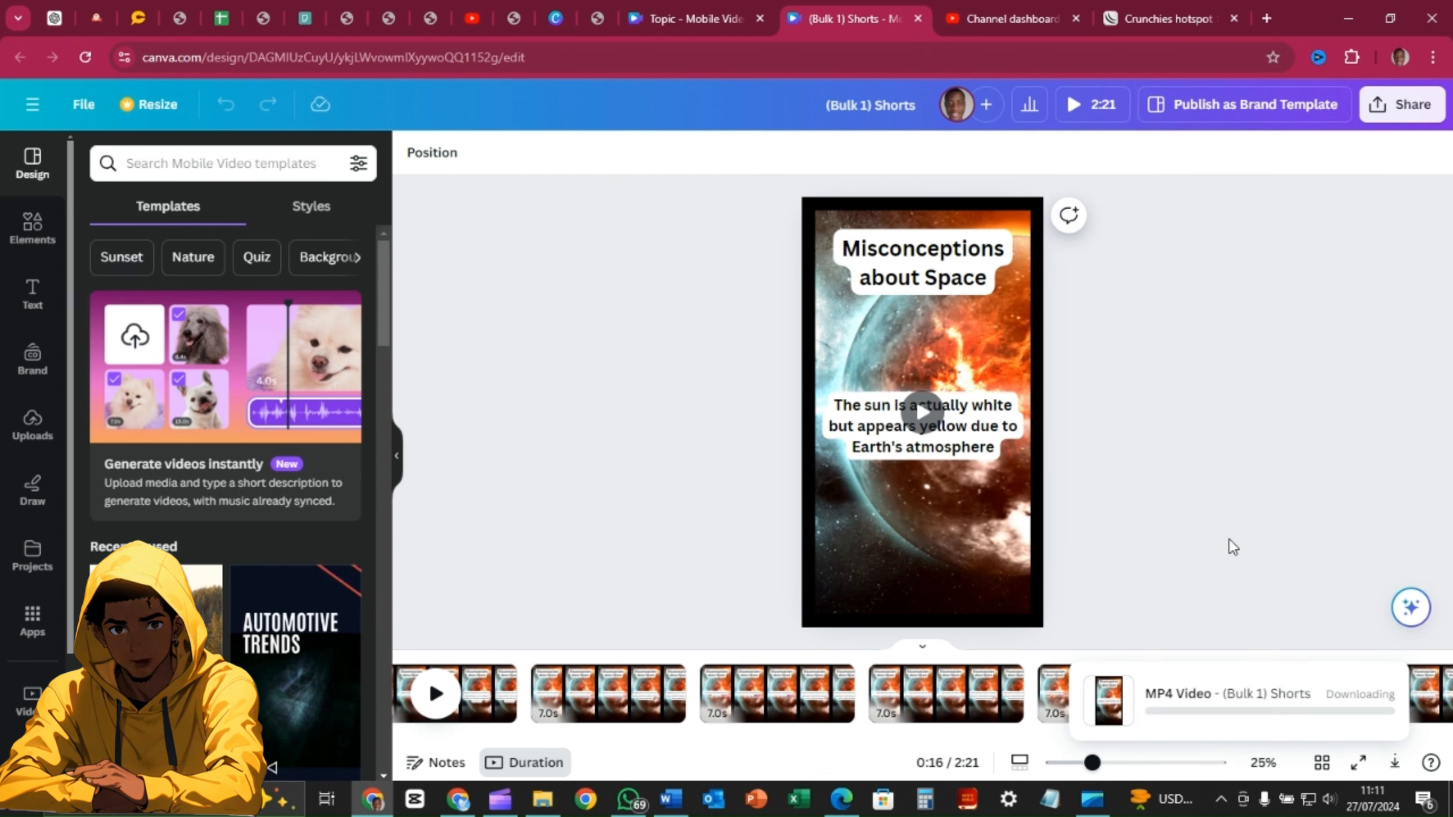